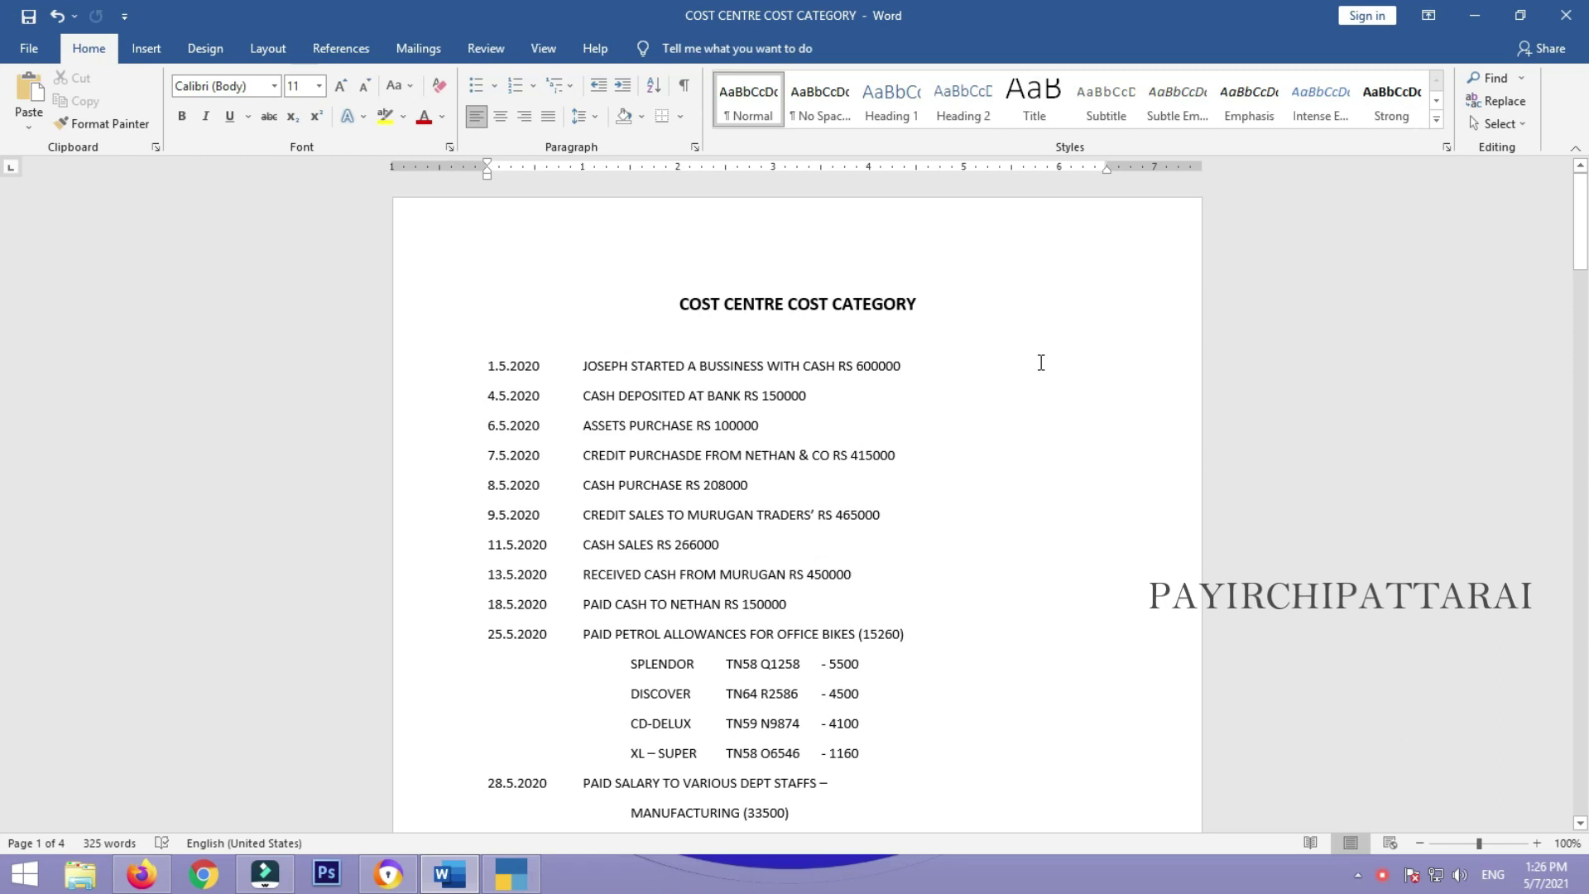
# Highlight the bank deposit, assets purchase, credit and cash sales, and NETHAN payment entries in Word
pyautogui.scroll(-2, 1040, 360)
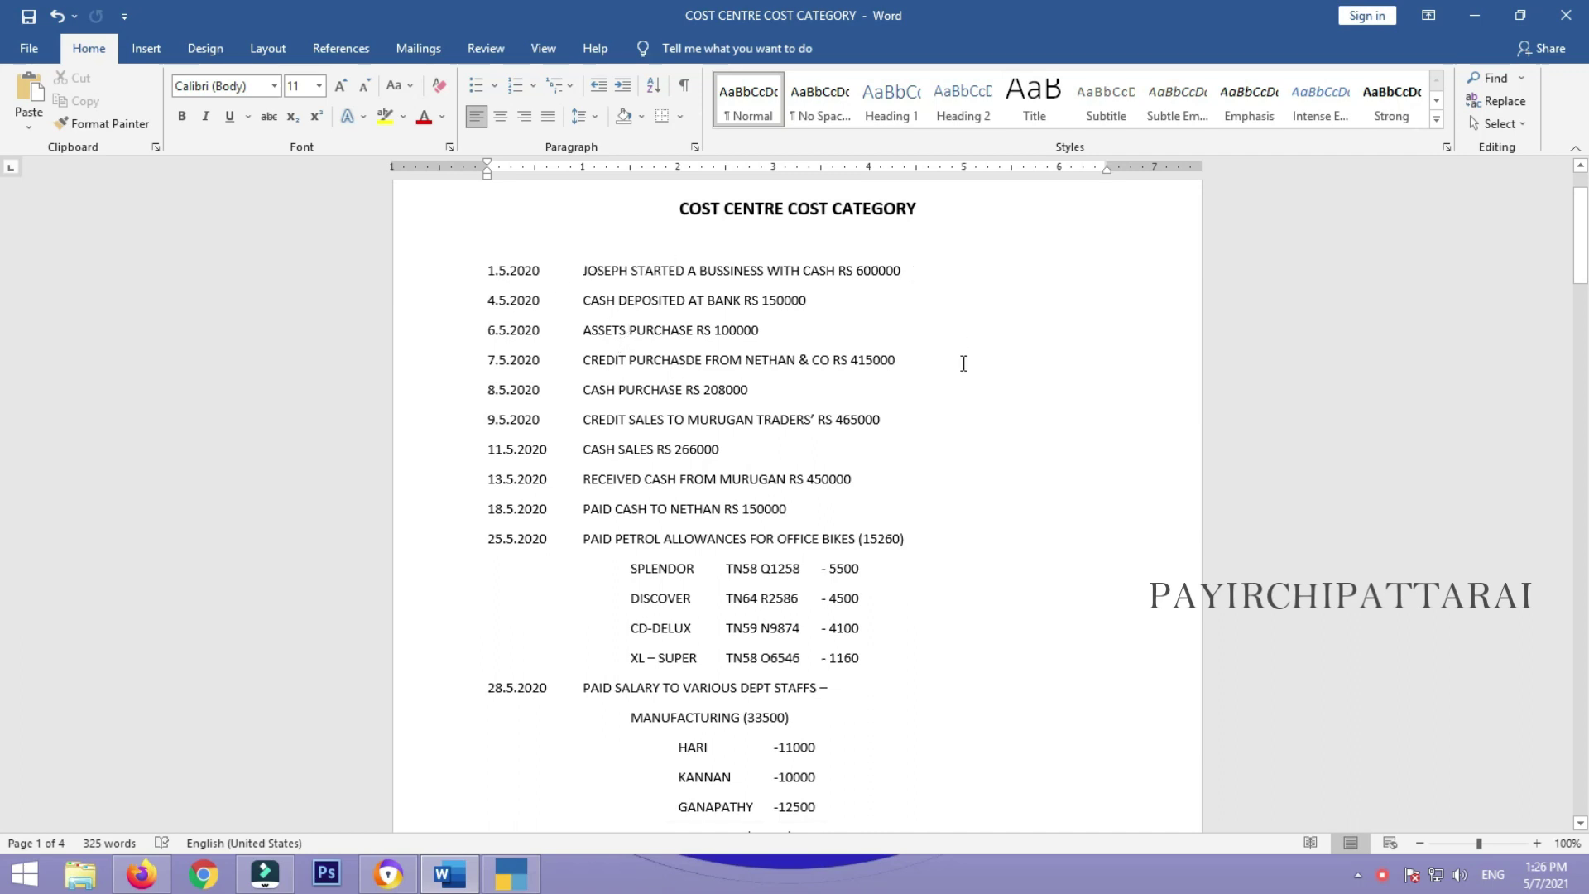
pyautogui.scroll(-1, 963, 363)
pyautogui.click(822, 256)
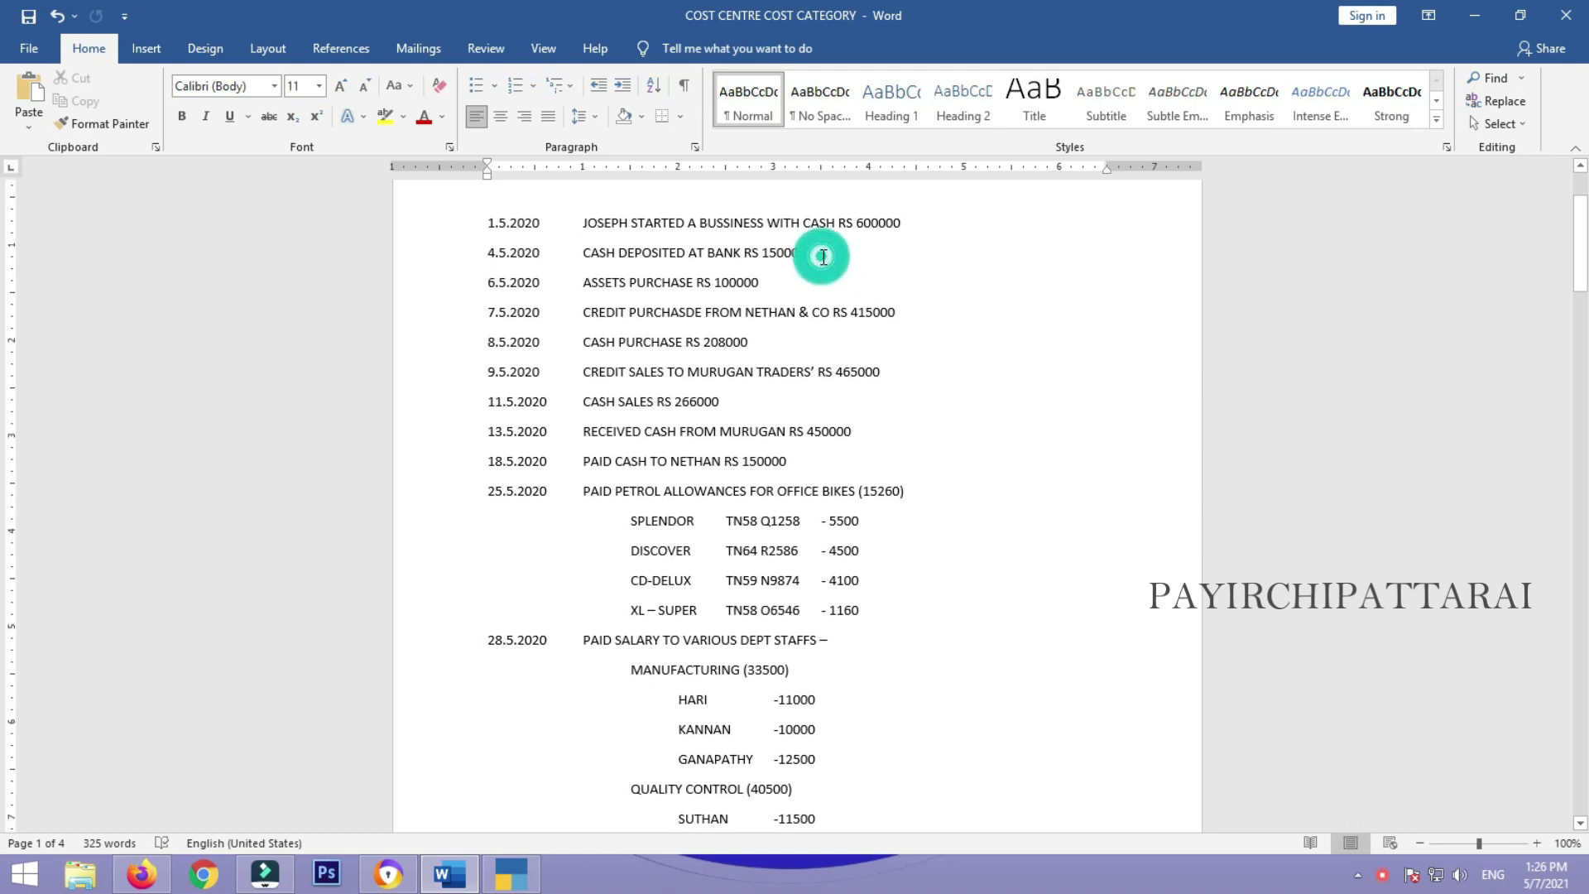
pyautogui.click(764, 283)
pyautogui.click(896, 313)
pyautogui.moveTo(582, 371); pyautogui.dragTo(844, 406)
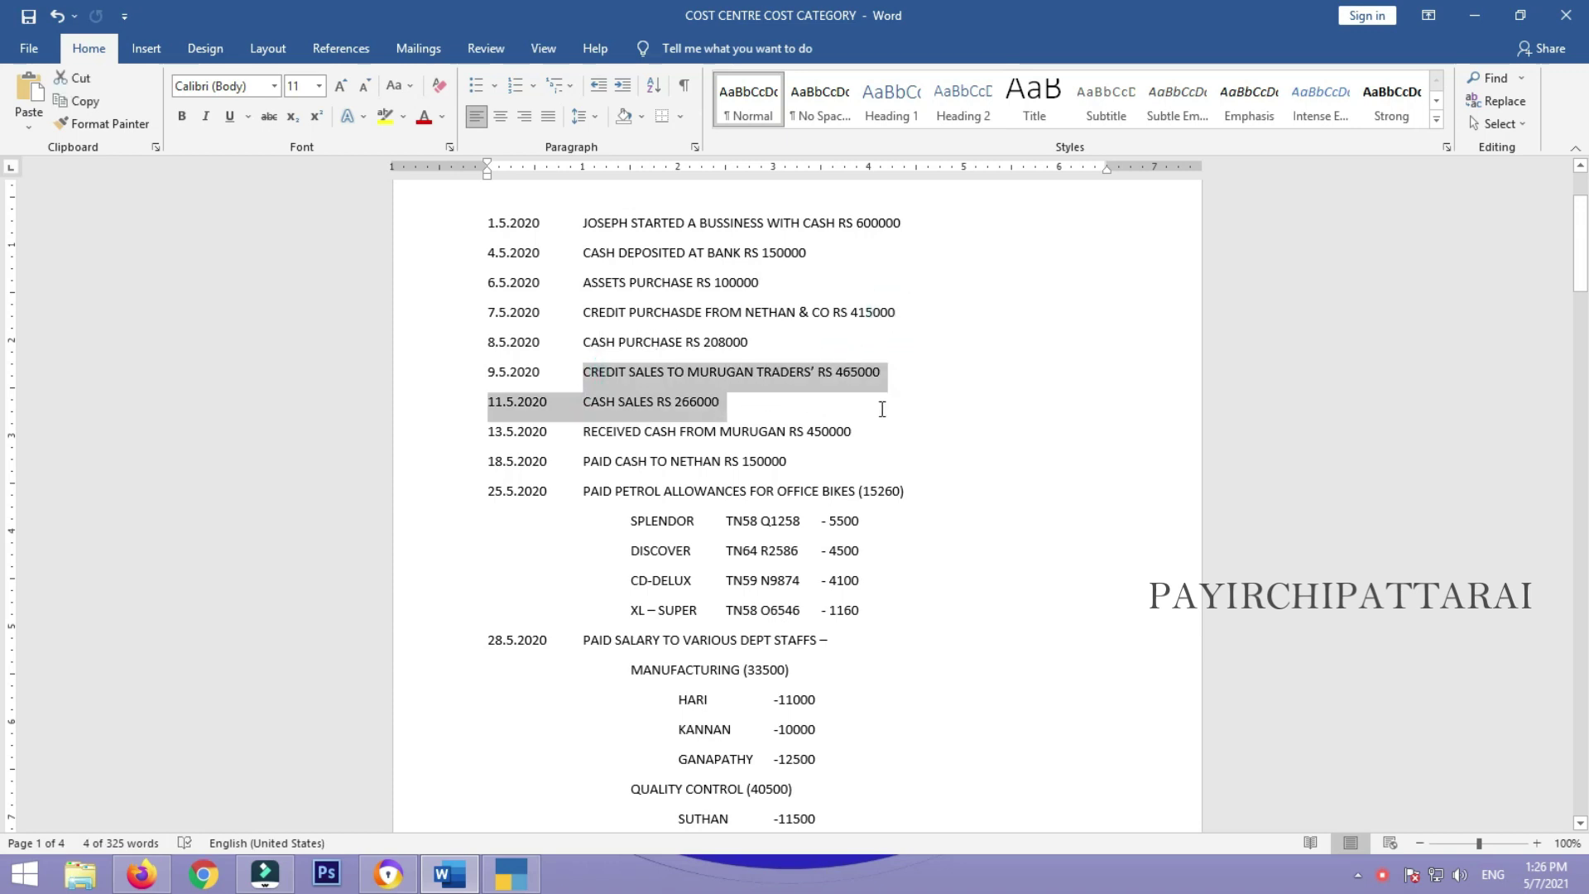
pyautogui.click(944, 431)
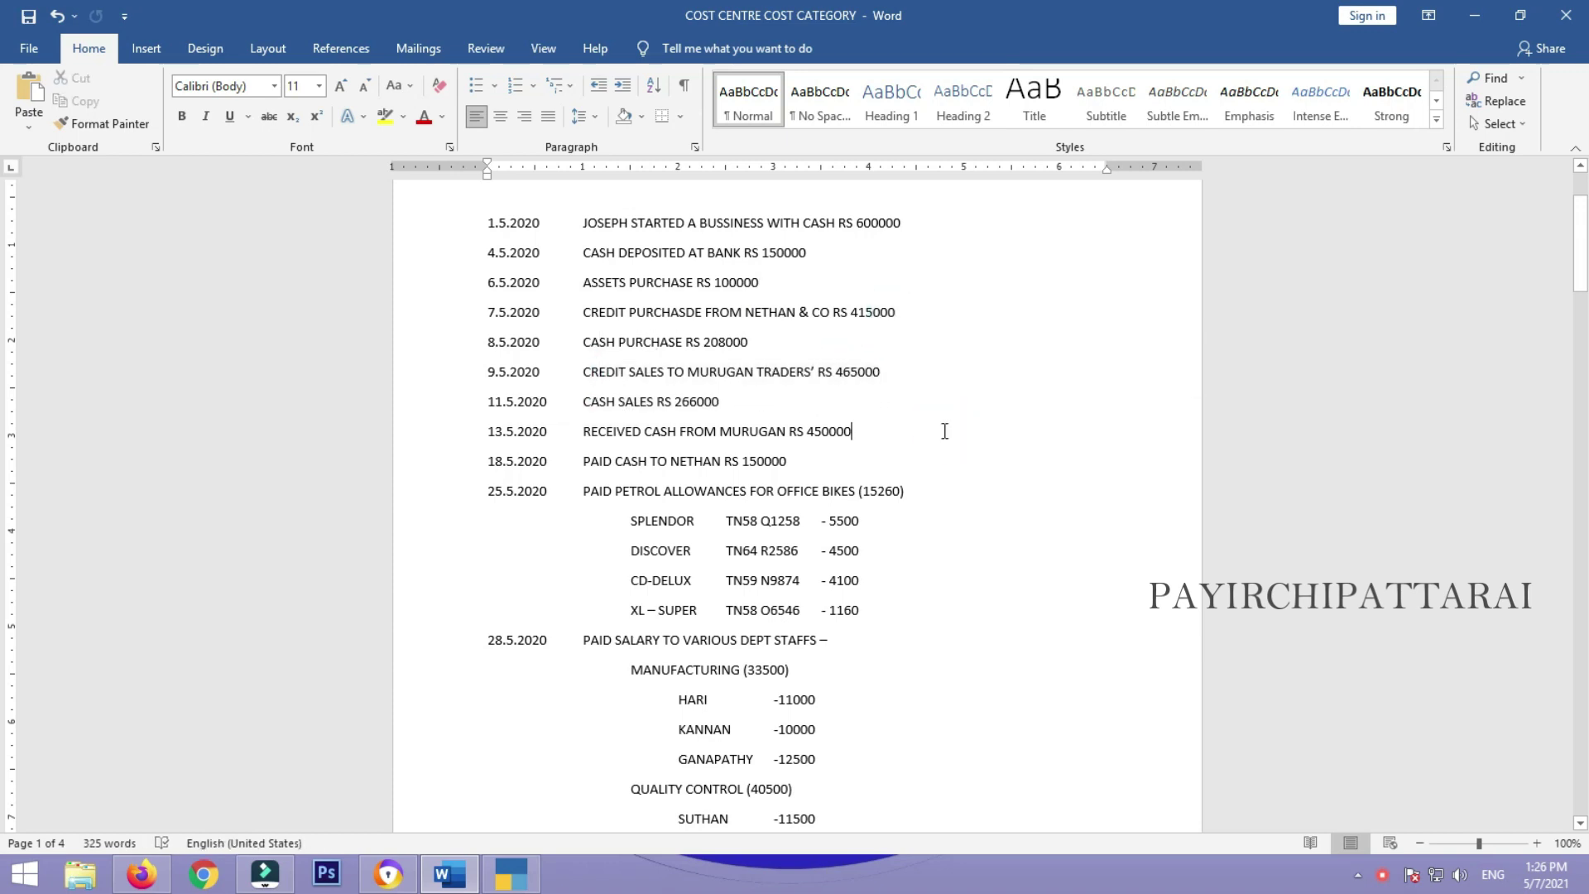
pyautogui.scroll(-2, 944, 431)
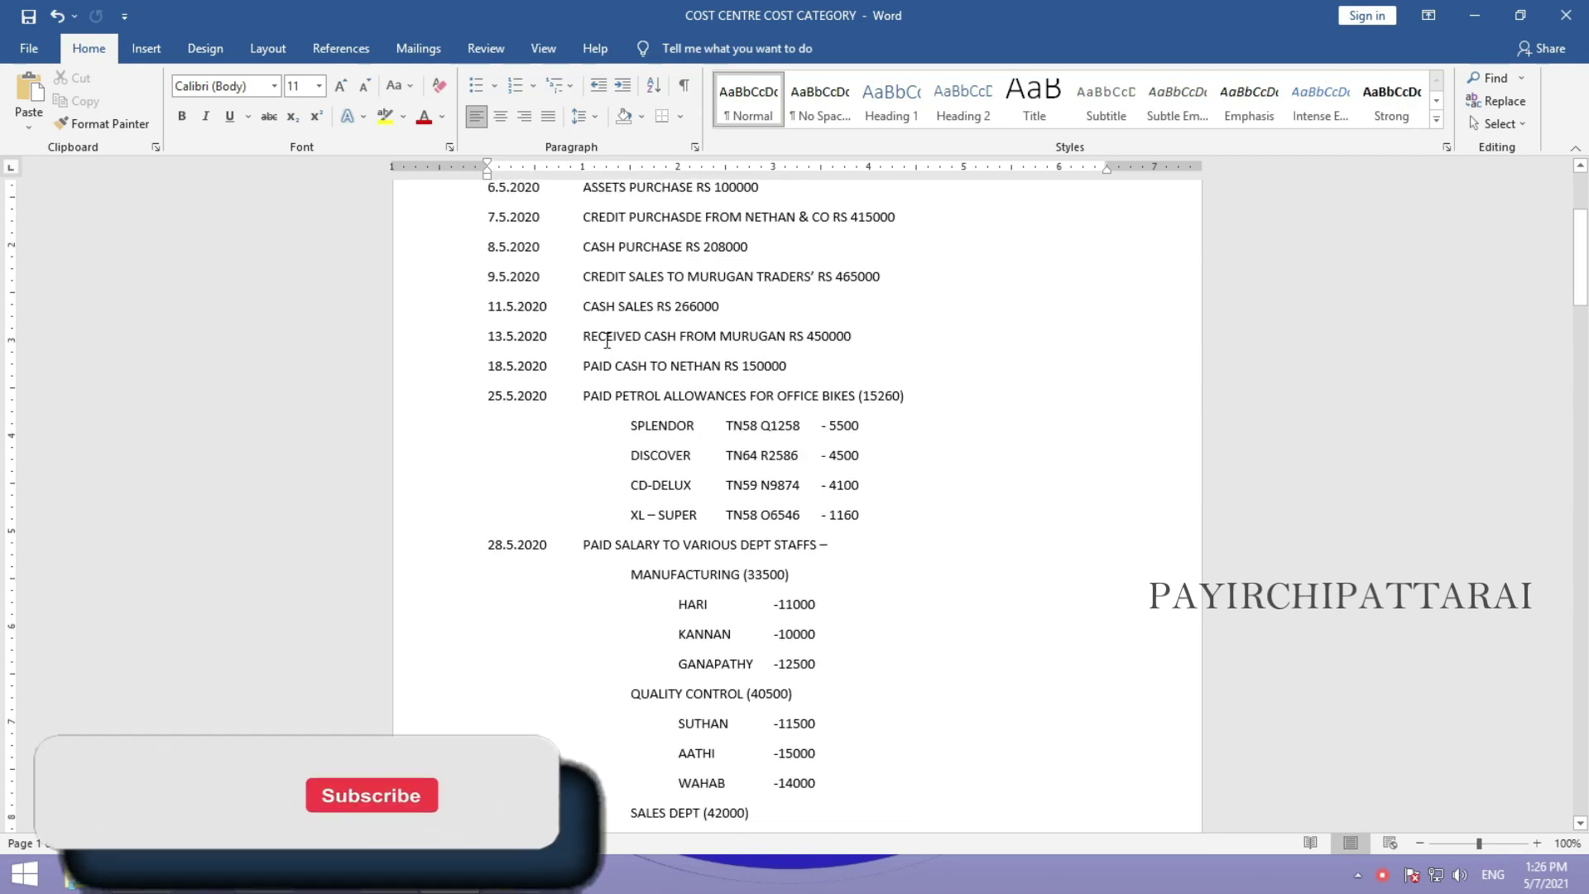
pyautogui.moveTo(579, 335); pyautogui.dragTo(571, 374)
pyautogui.click(991, 372)
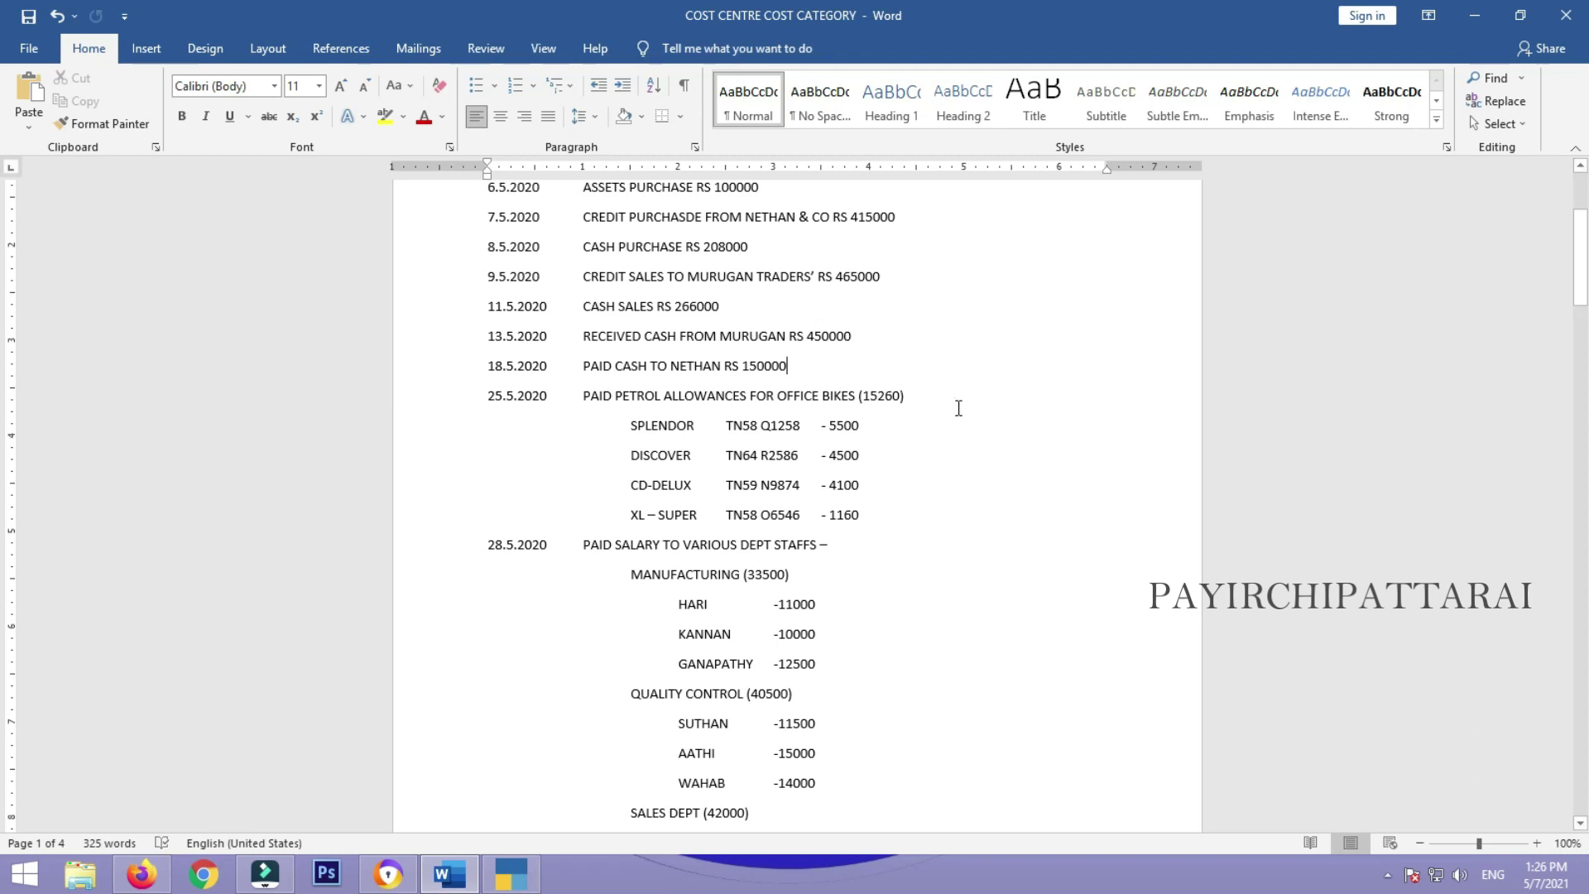
# Highlight the petrol allowances for office bikes entry (15260) and its four bike rows
pyautogui.scroll(-2, 959, 408)
pyautogui.scroll(-10, 958, 408)
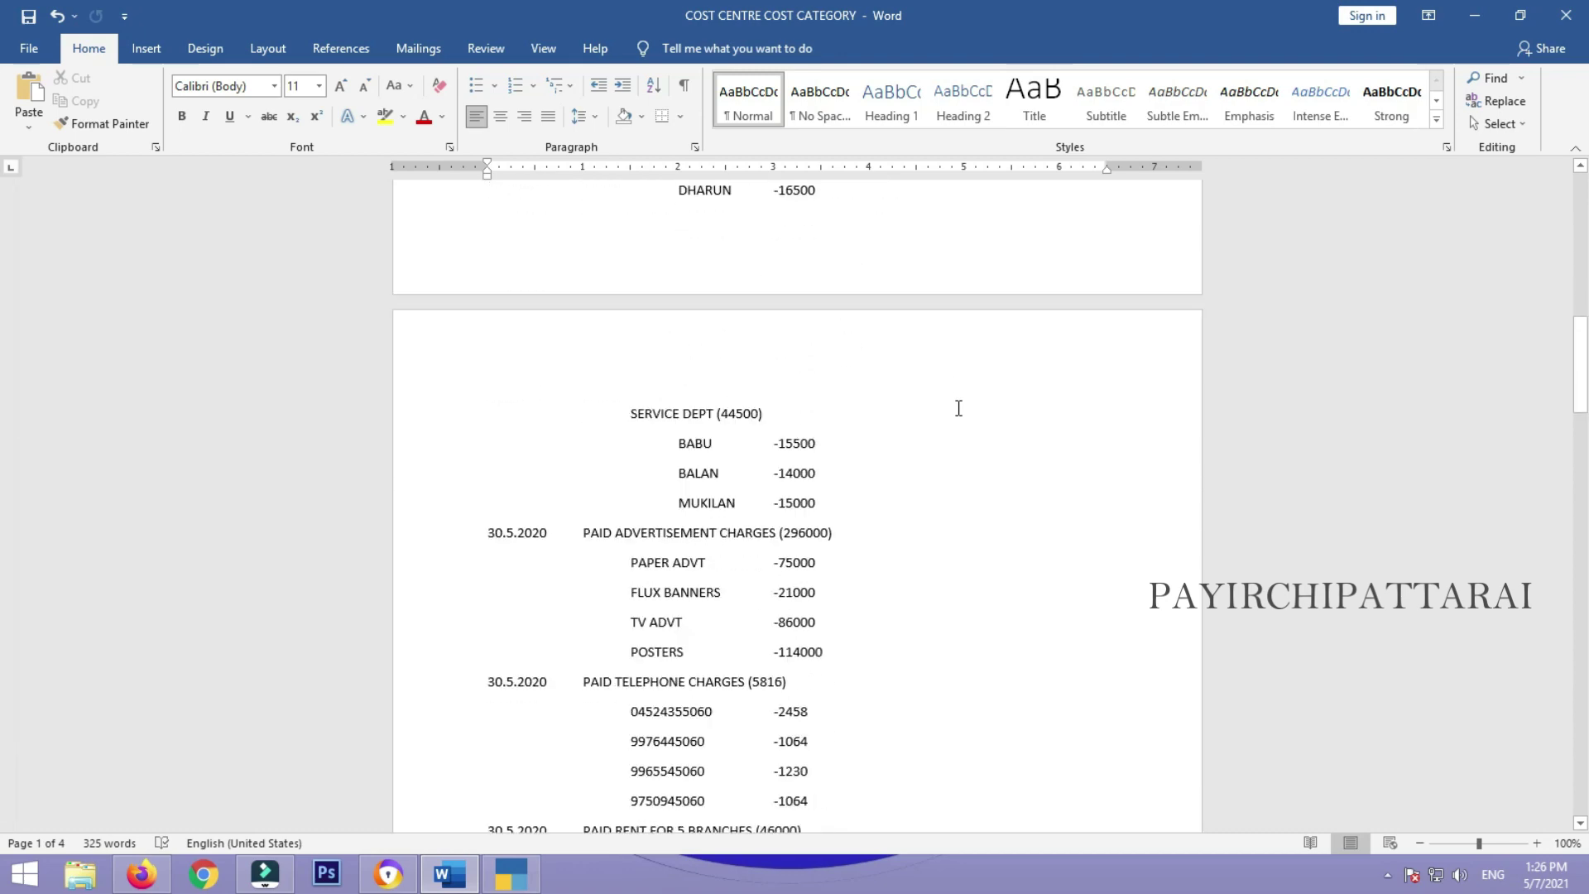
pyautogui.scroll(7, 958, 408)
pyautogui.scroll(6, 958, 408)
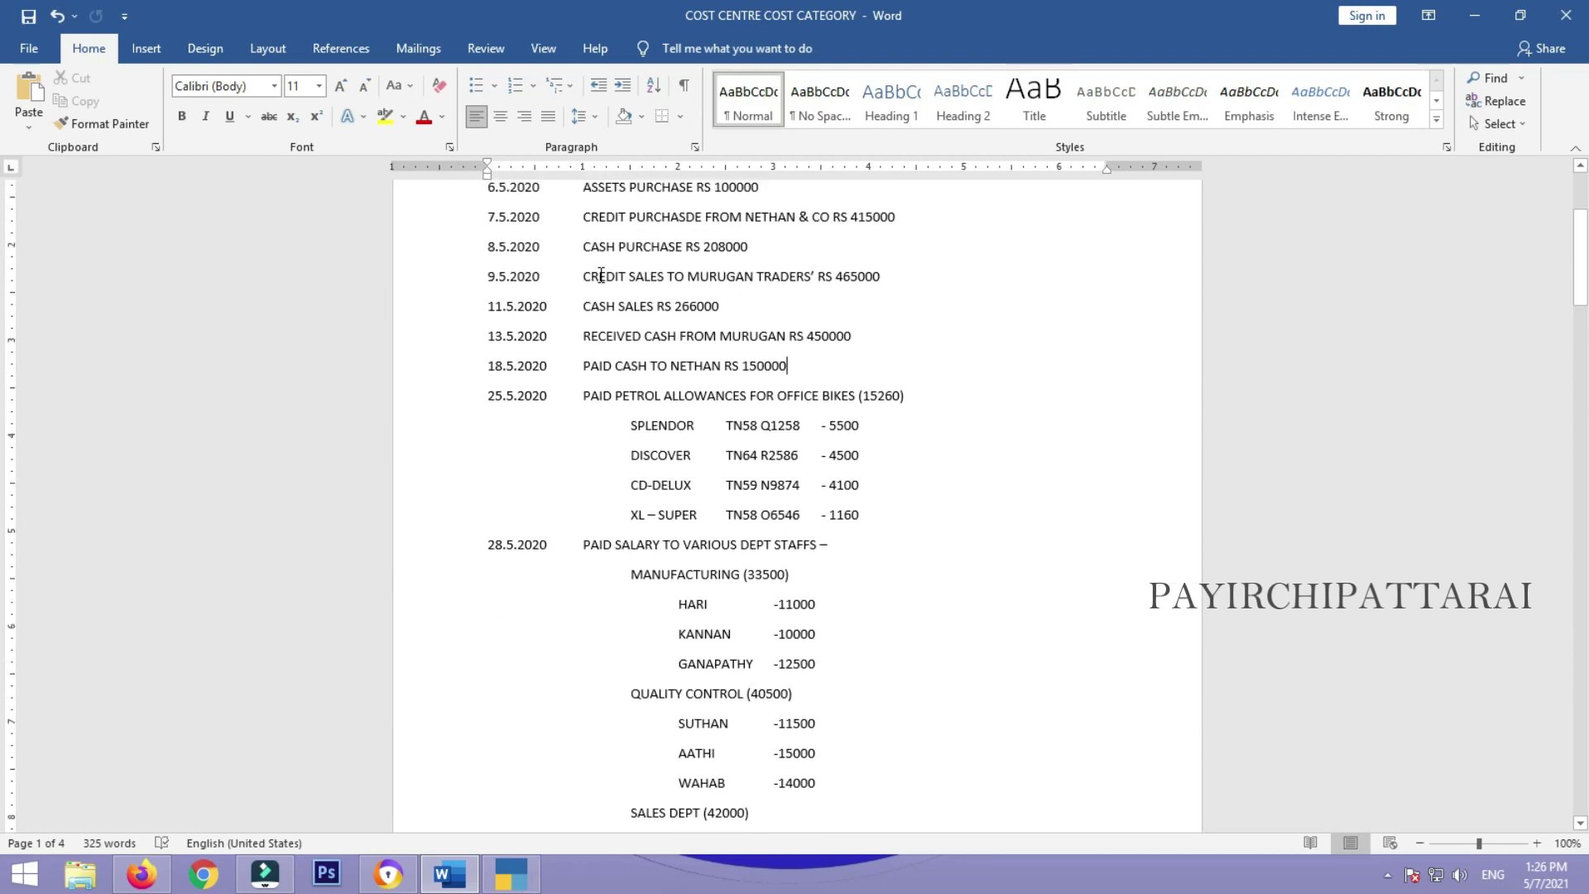
pyautogui.click(580, 397)
pyautogui.moveTo(833, 384); pyautogui.dragTo(921, 401)
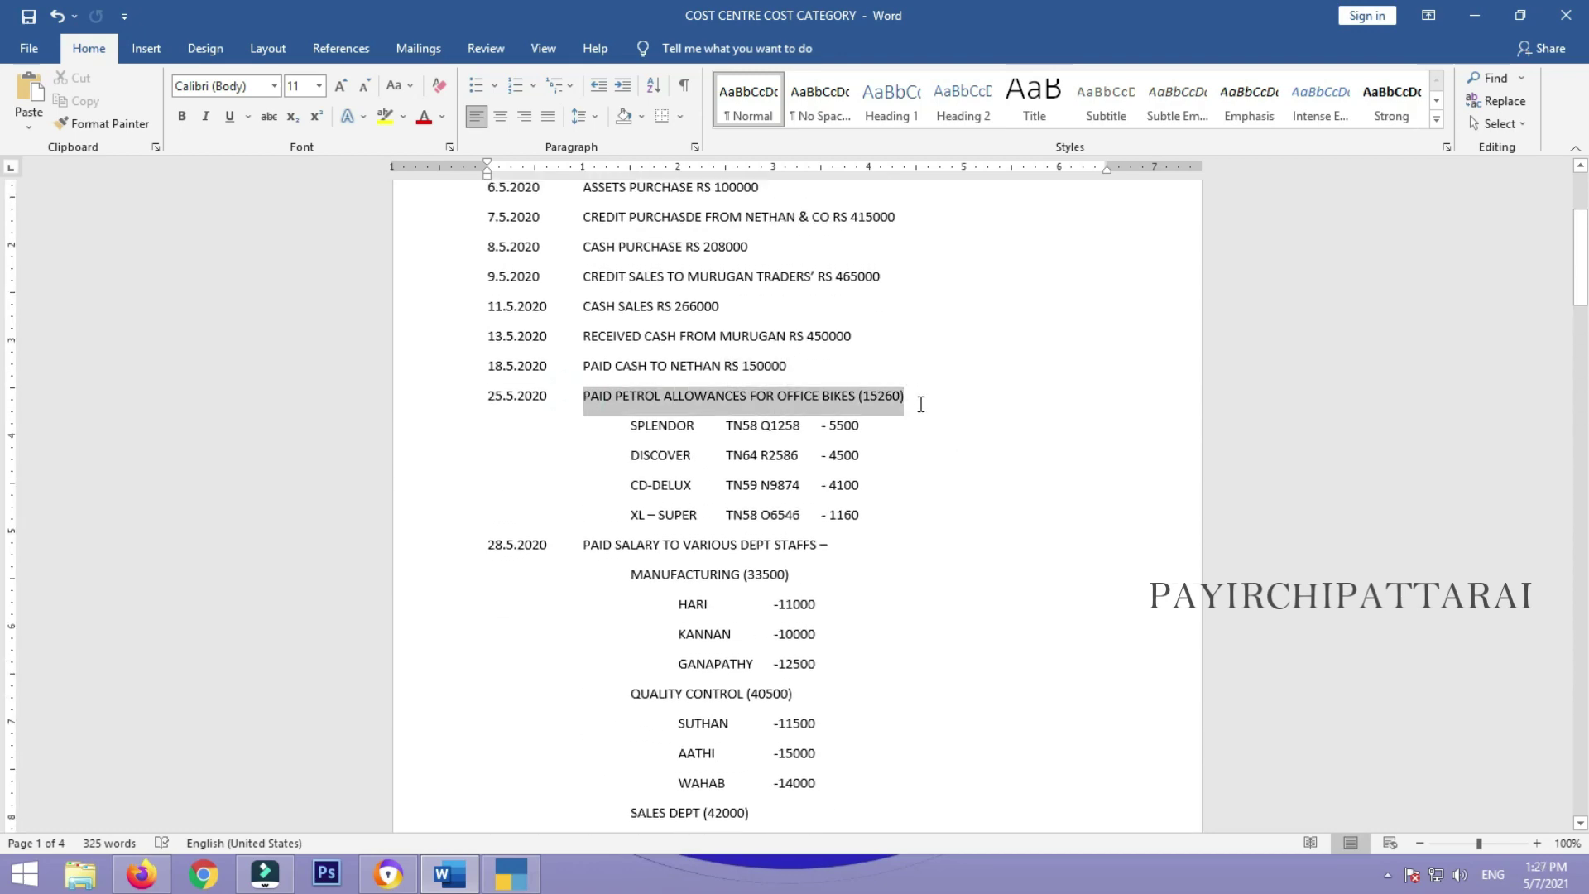
pyautogui.click(926, 437)
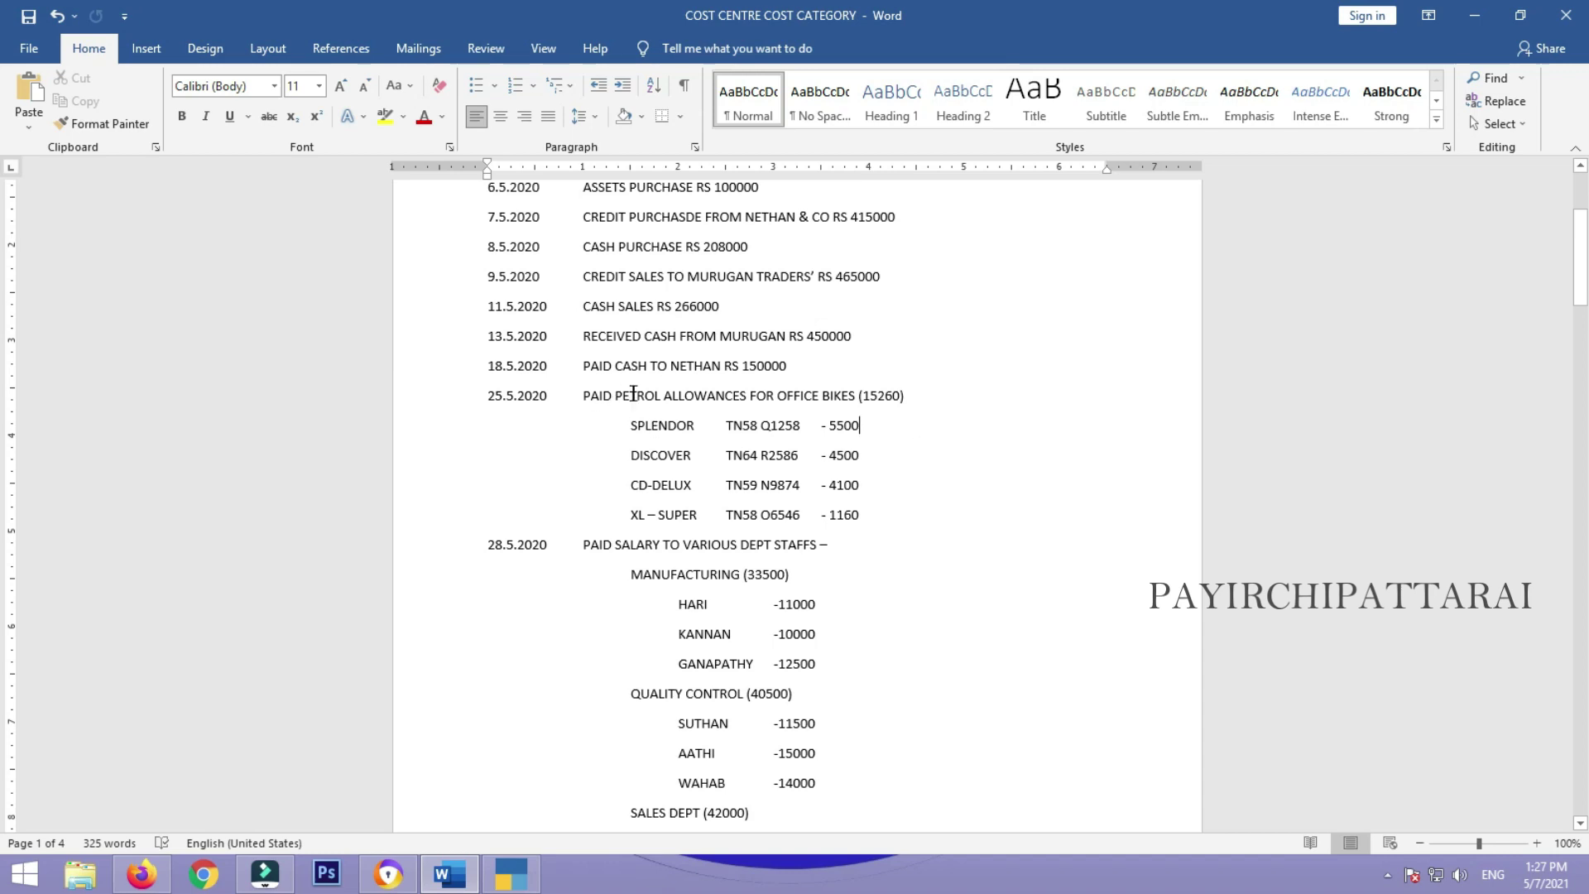
pyautogui.moveTo(617, 397); pyautogui.dragTo(910, 395)
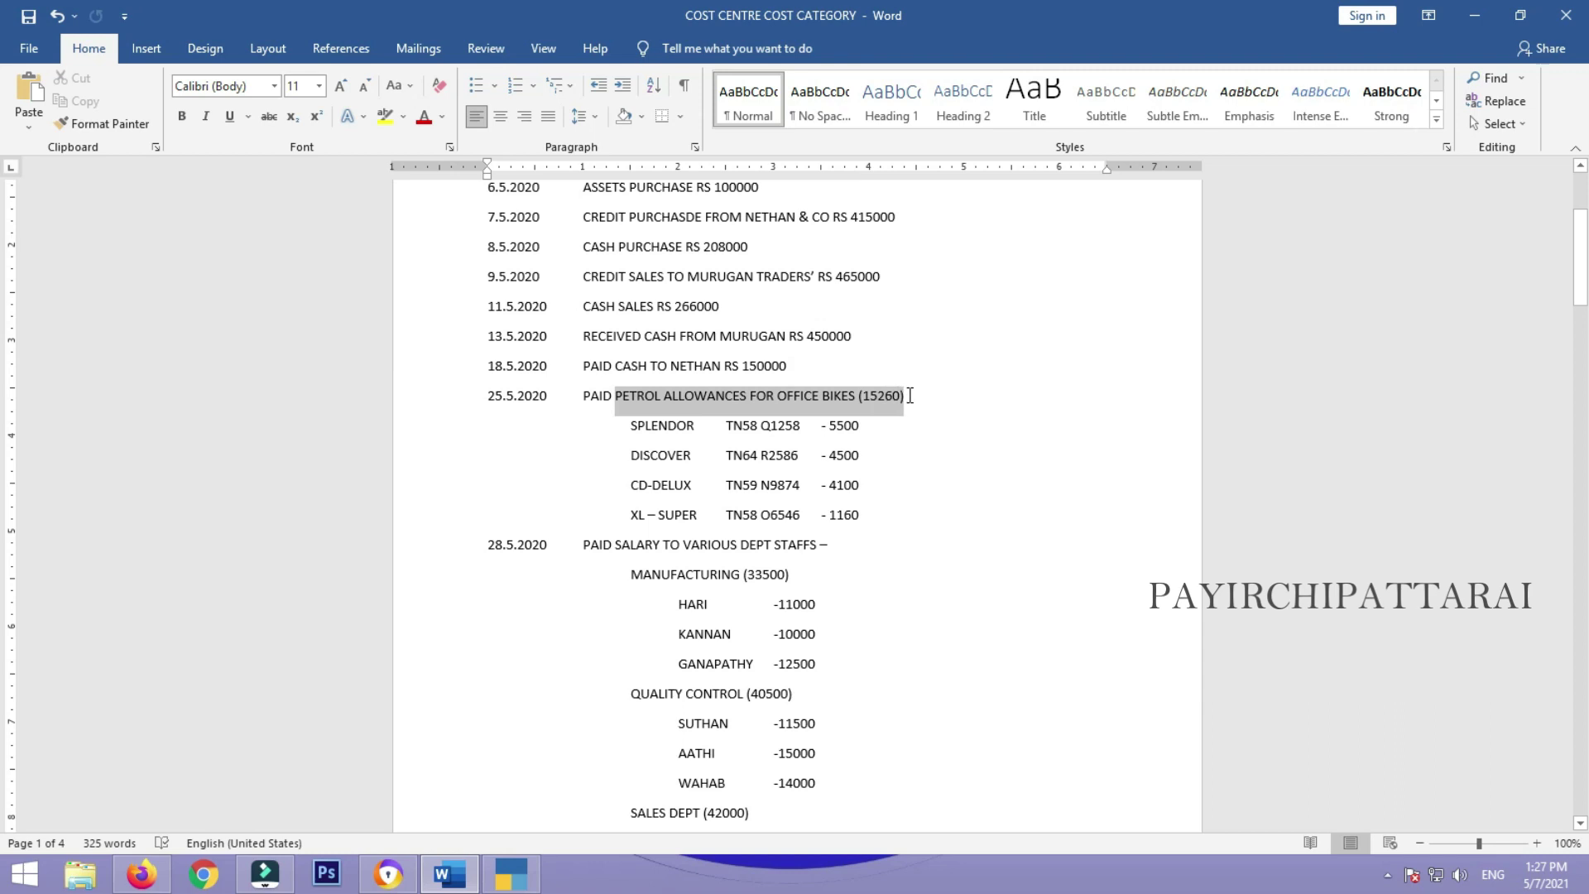
pyautogui.click(882, 515)
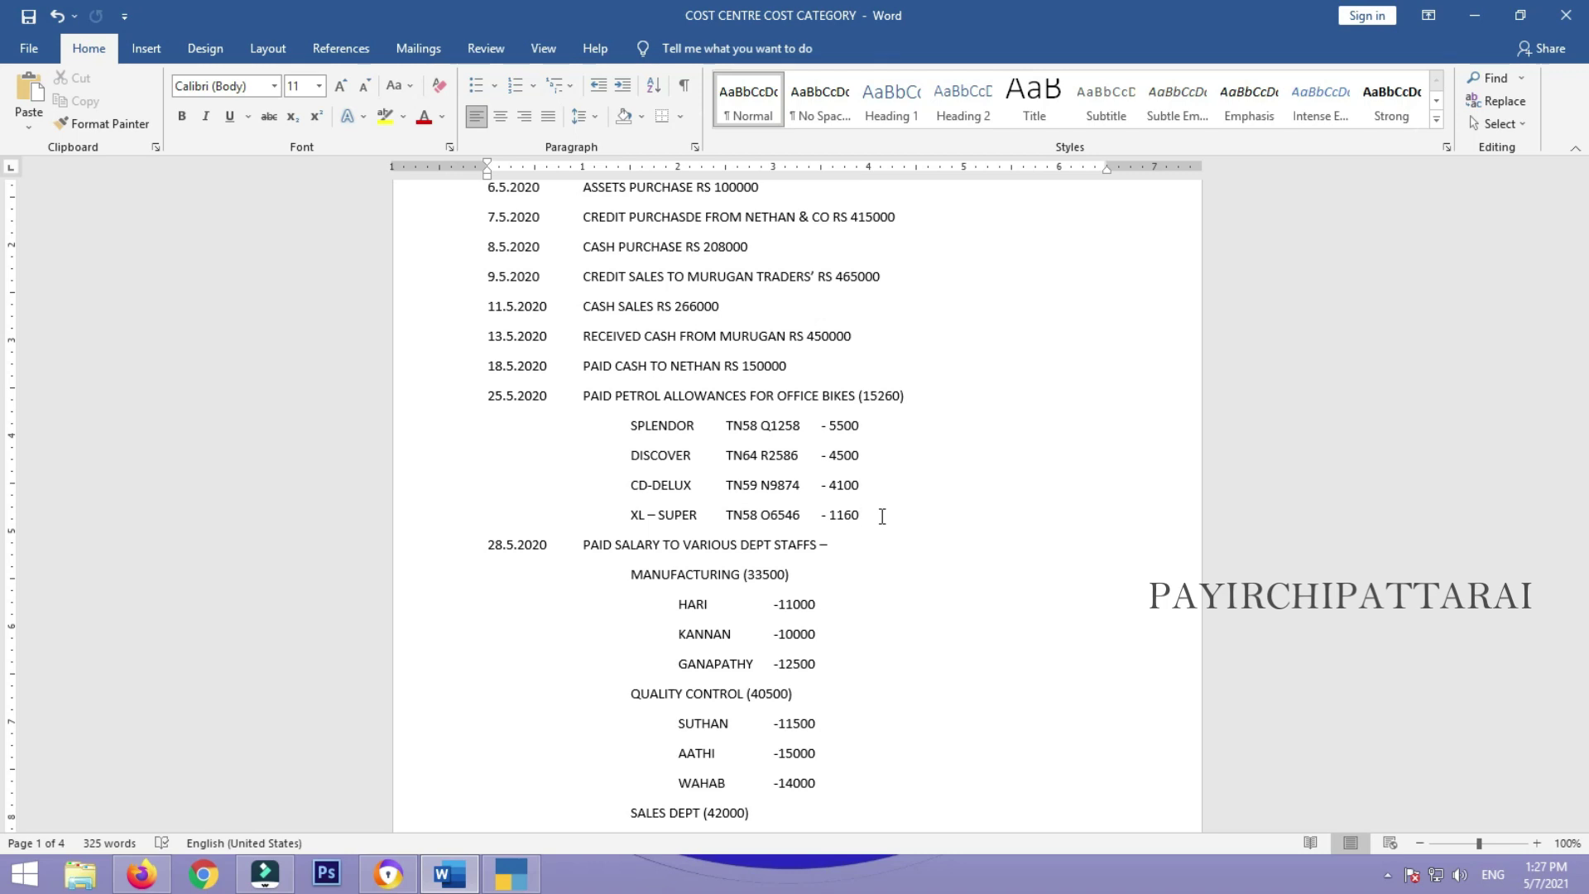
pyautogui.moveTo(882, 515); pyautogui.dragTo(472, 416)
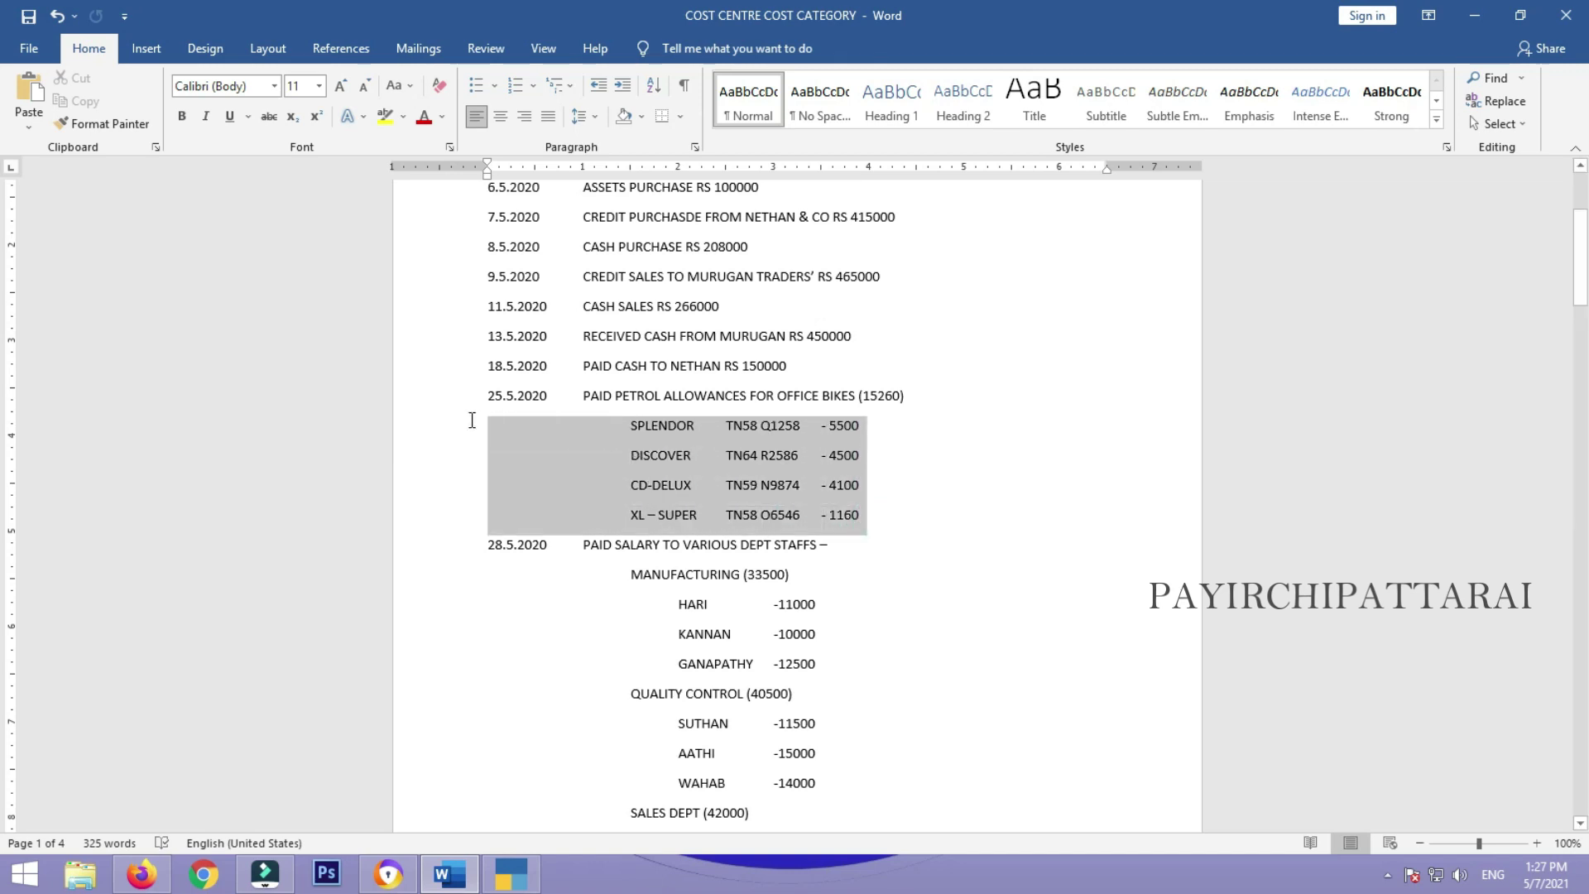
pyautogui.click(1014, 419)
pyautogui.moveTo(750, 395); pyautogui.dragTo(927, 402)
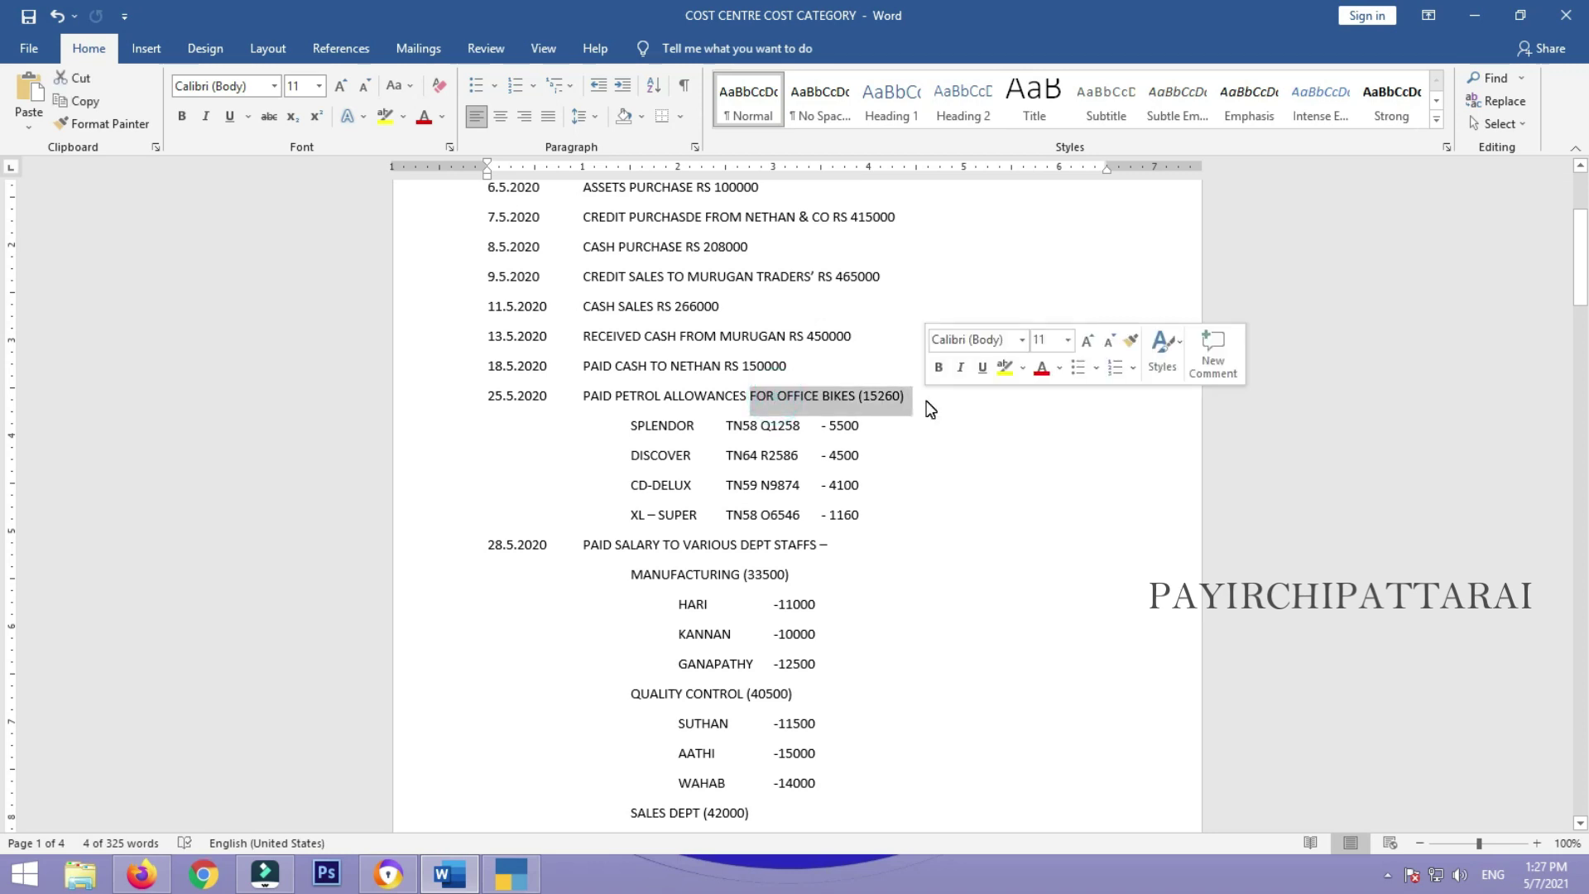
pyautogui.click(926, 401)
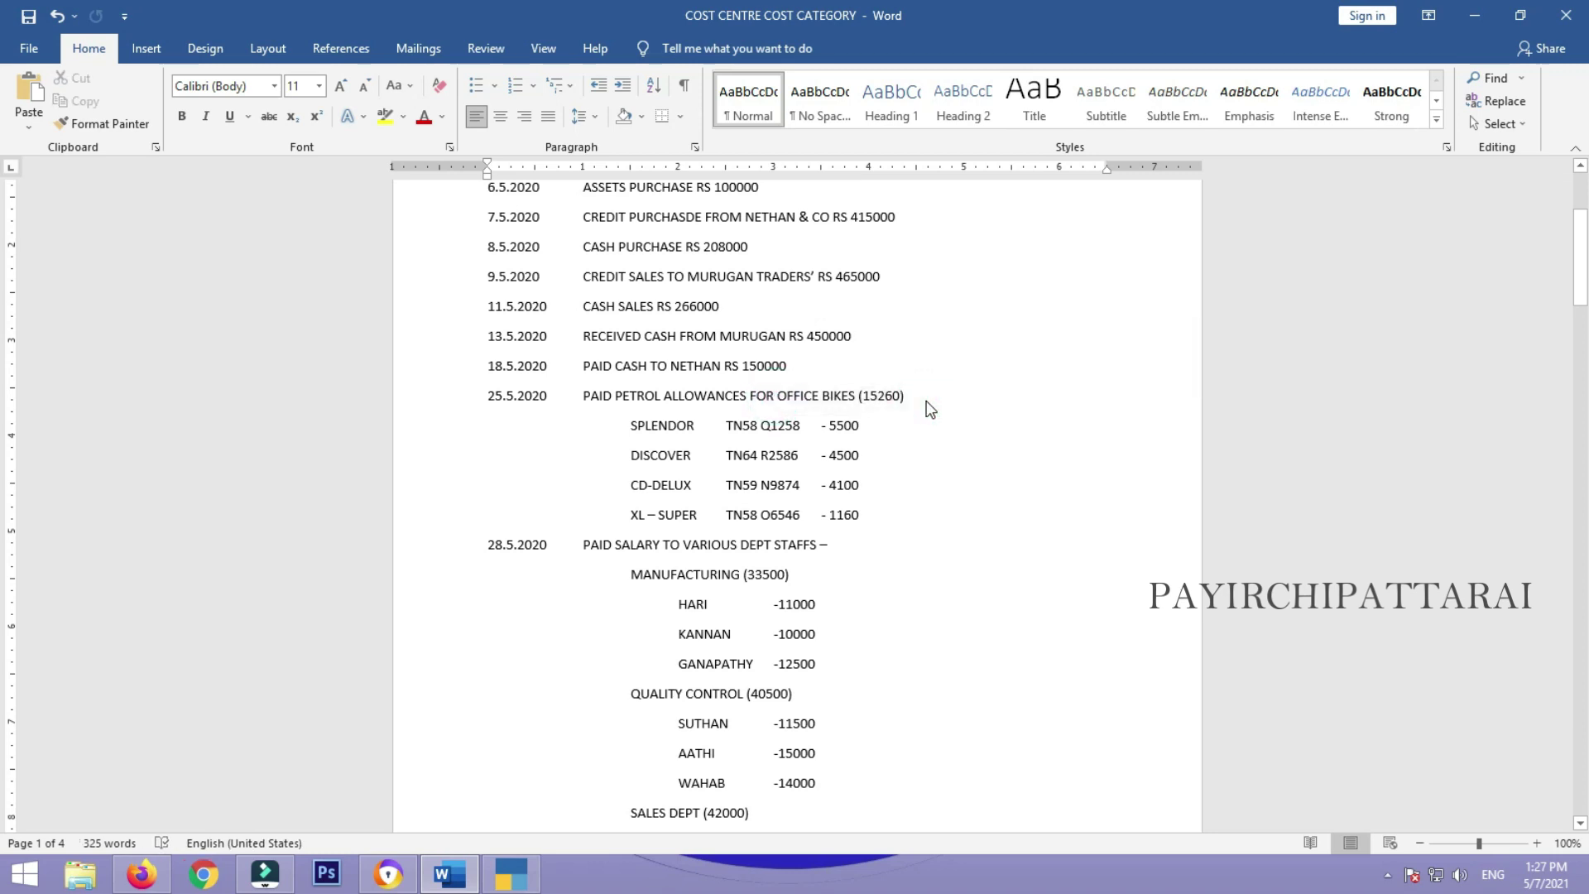
# Highlight the salary to various dept staffs, SERVICE DEPT (44500) and advertisement charges entries
pyautogui.scroll(-4, 926, 520)
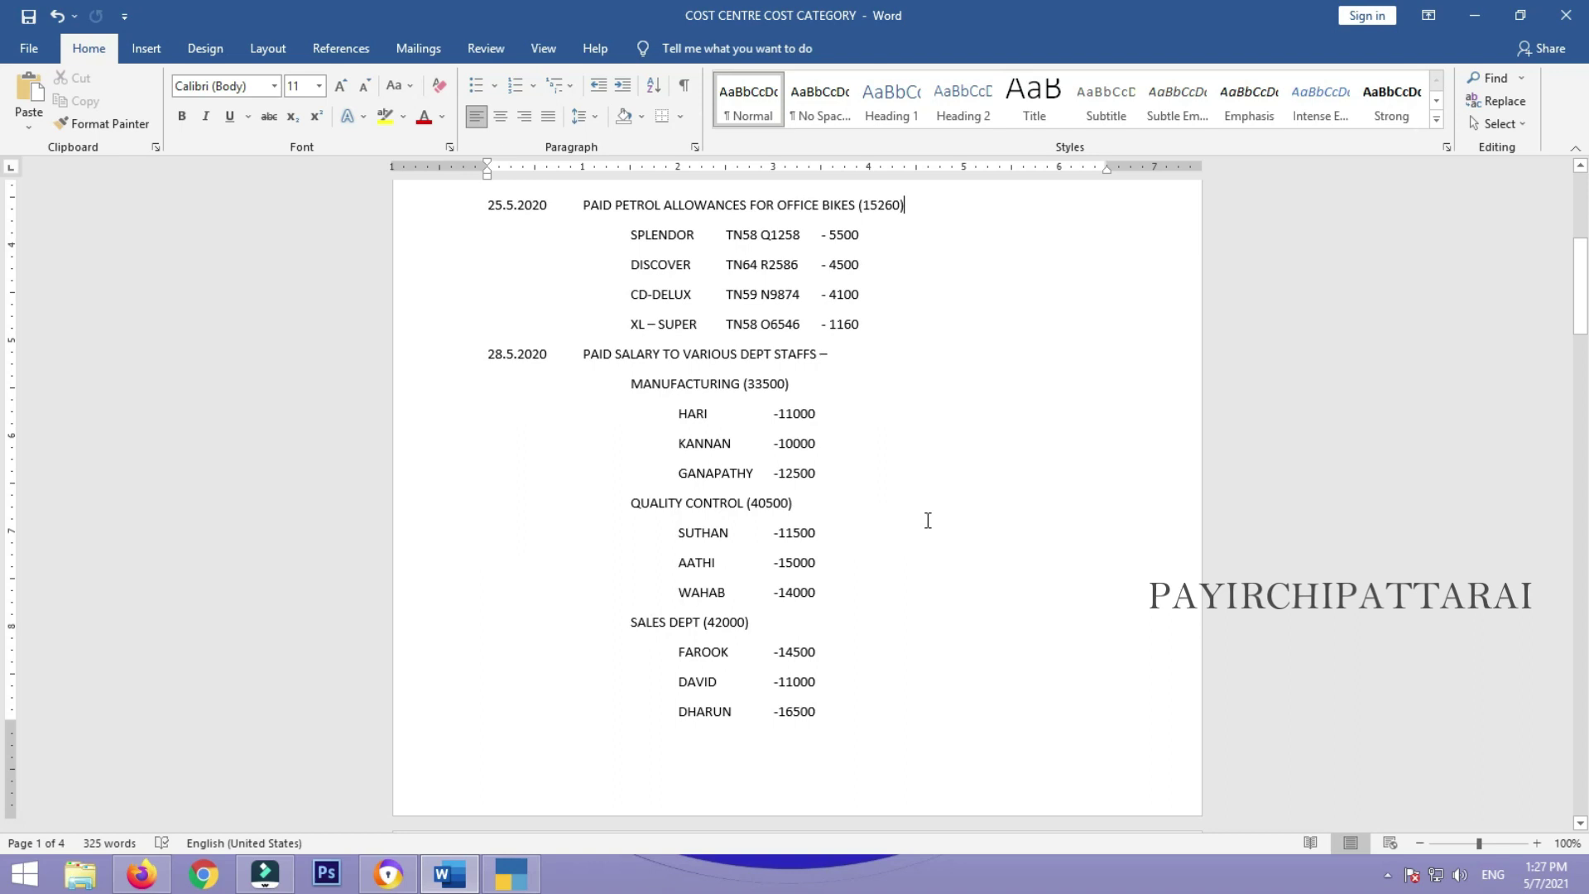
pyautogui.scroll(-2, 927, 520)
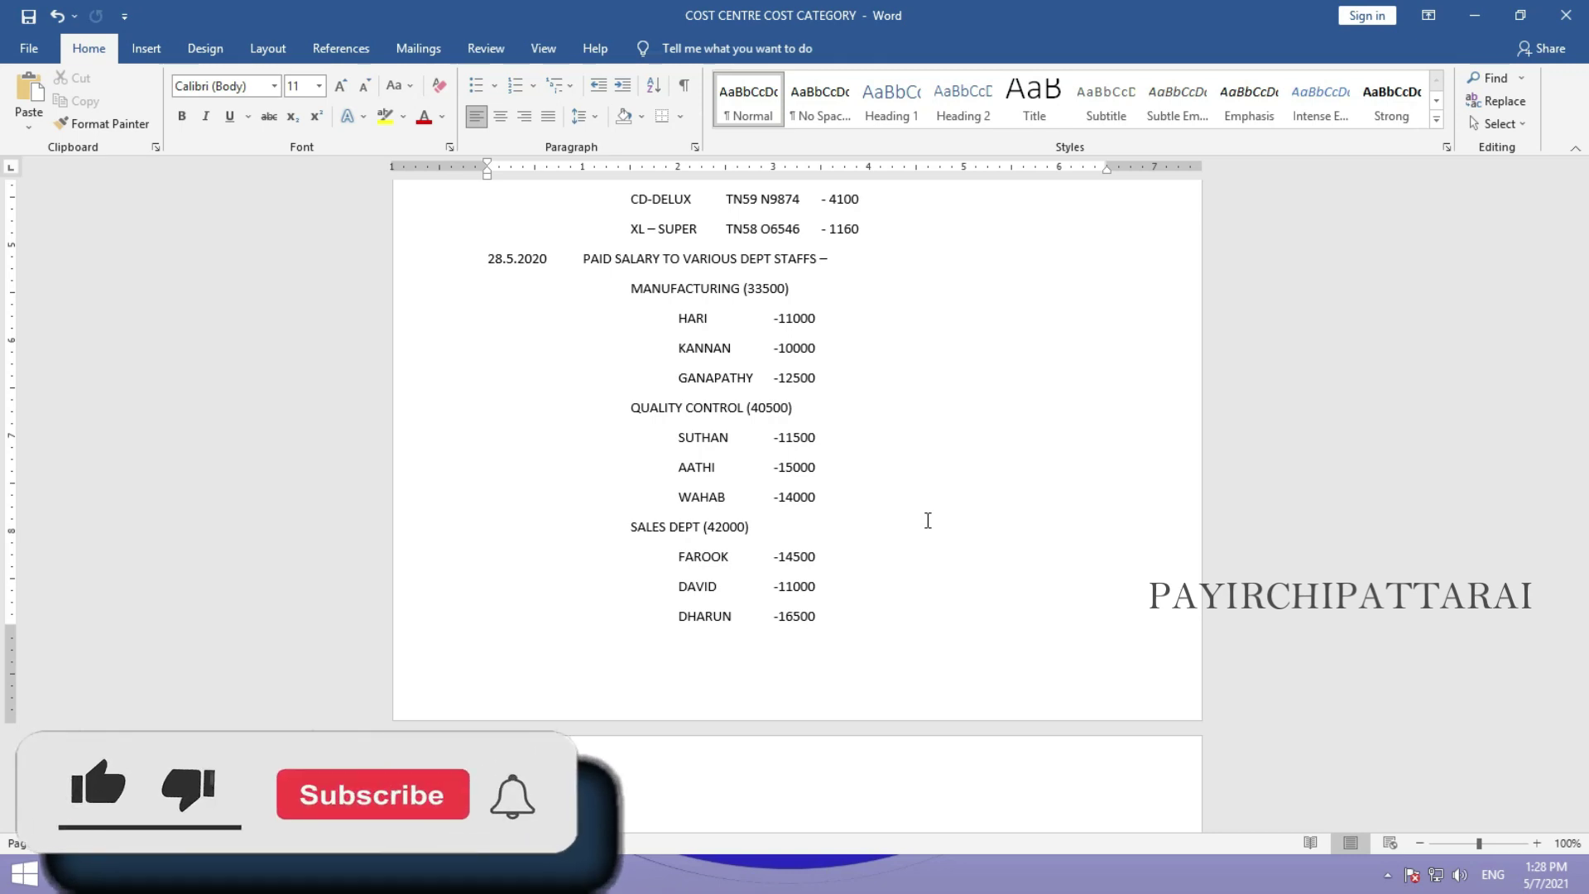
pyautogui.scroll(3, 915, 511)
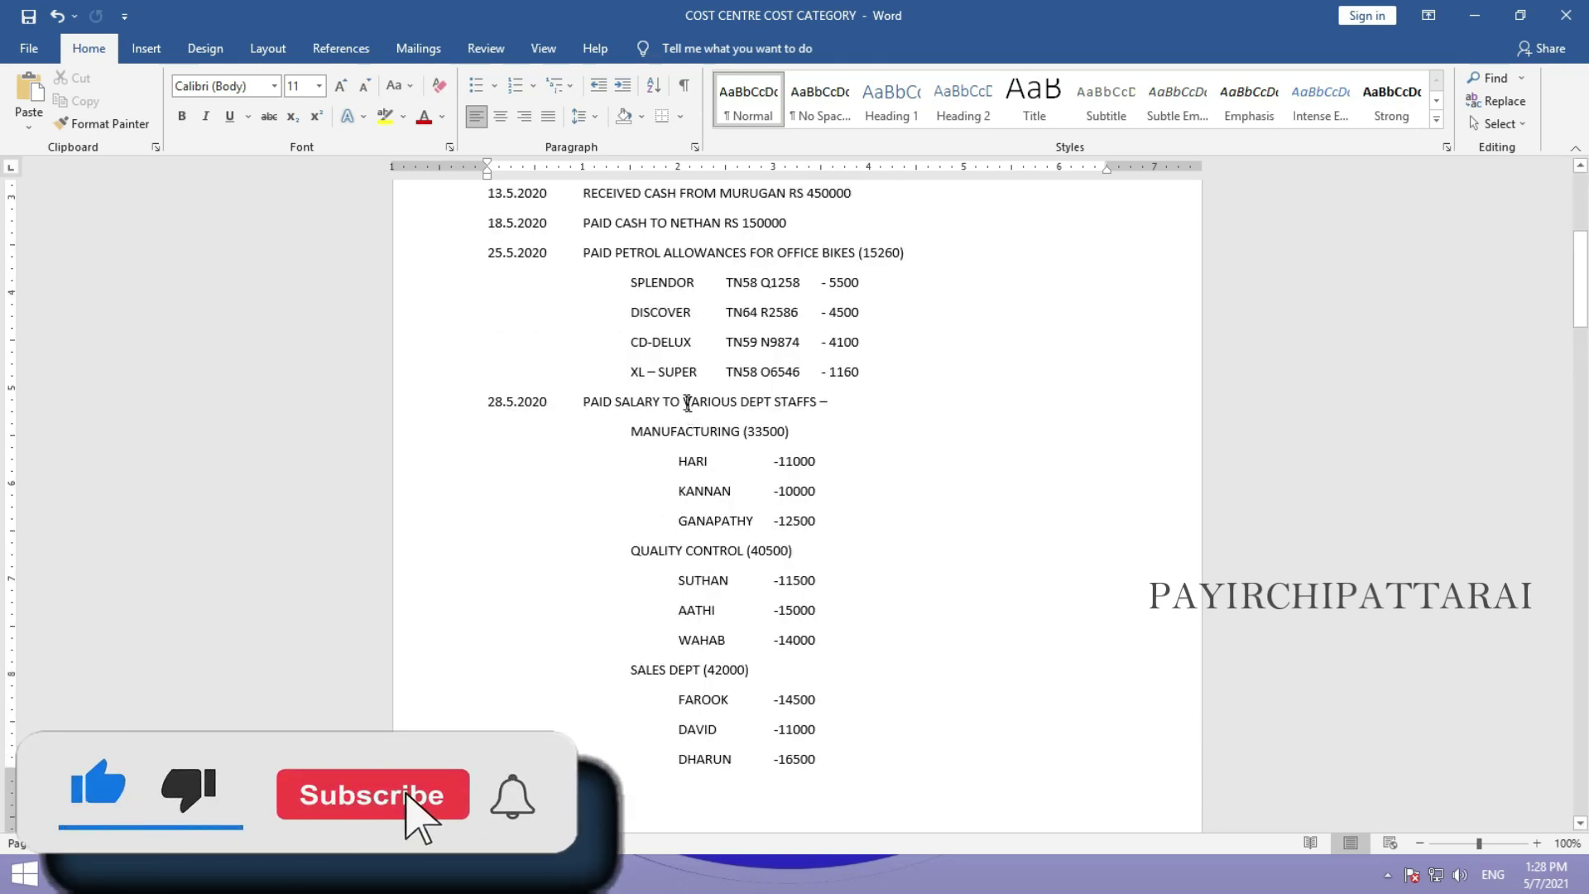
pyautogui.moveTo(662, 403); pyautogui.dragTo(827, 406)
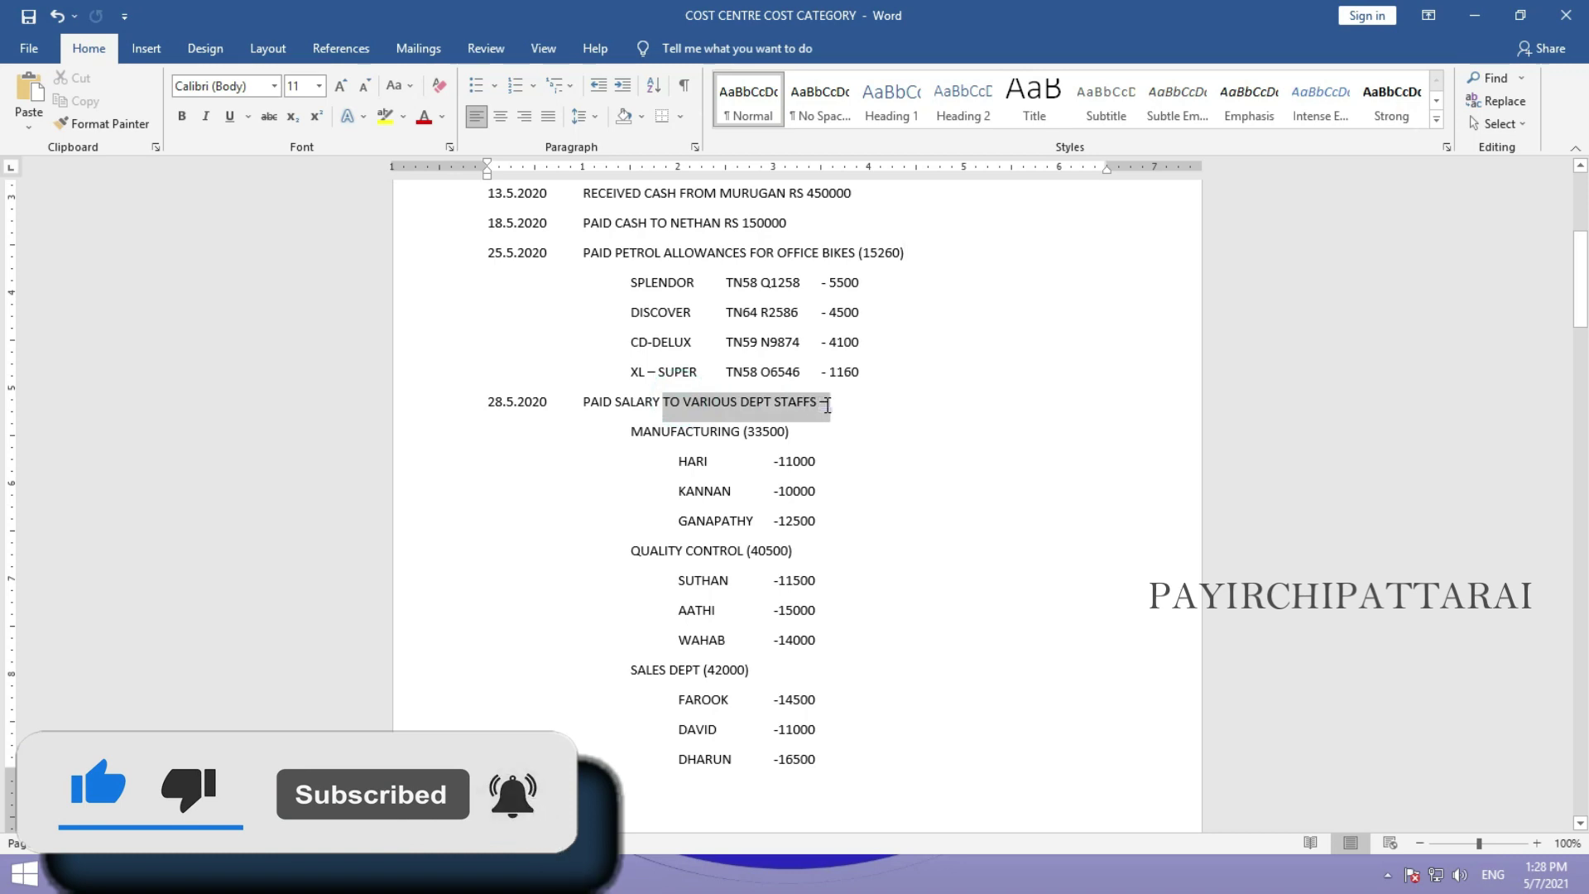
pyautogui.click(862, 470)
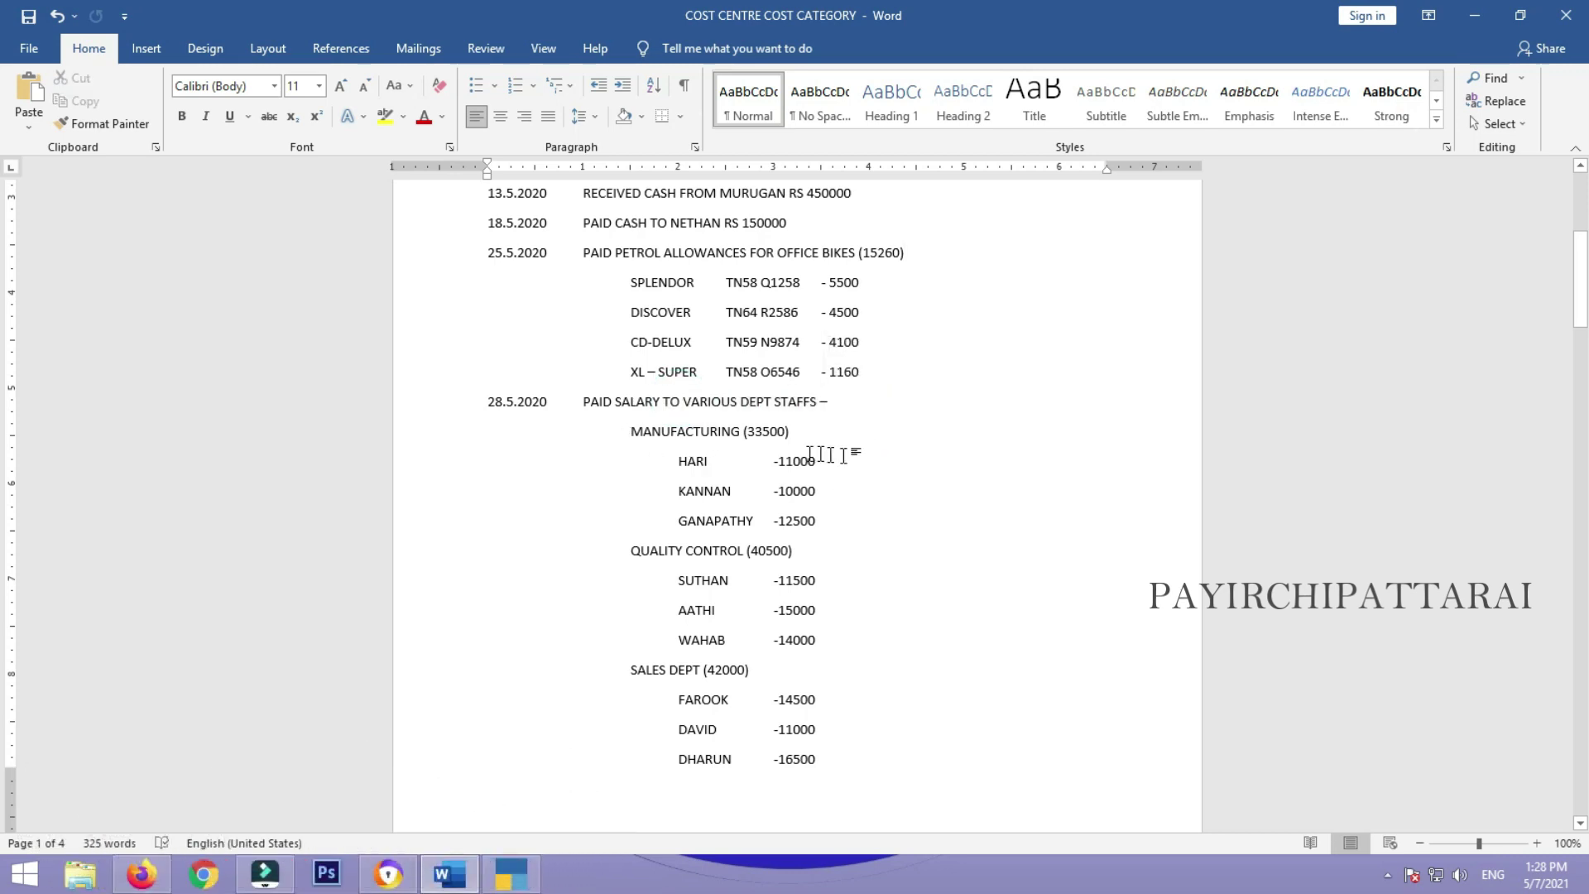
pyautogui.scroll(-1, 822, 682)
pyautogui.scroll(-6, 822, 681)
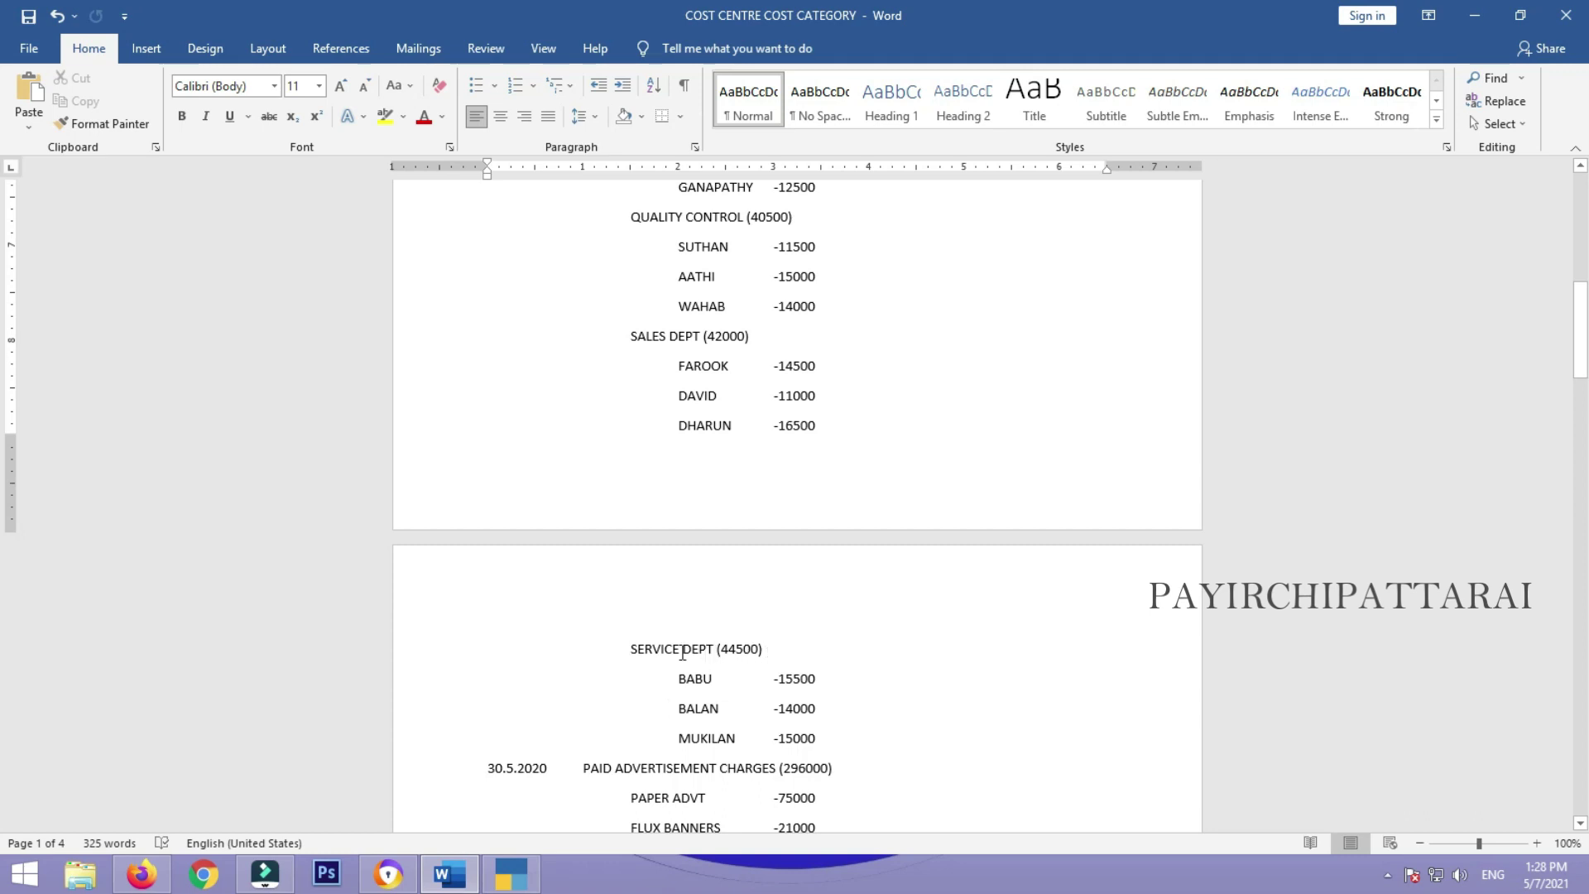
pyautogui.moveTo(629, 649); pyautogui.dragTo(775, 649)
pyautogui.click(884, 687)
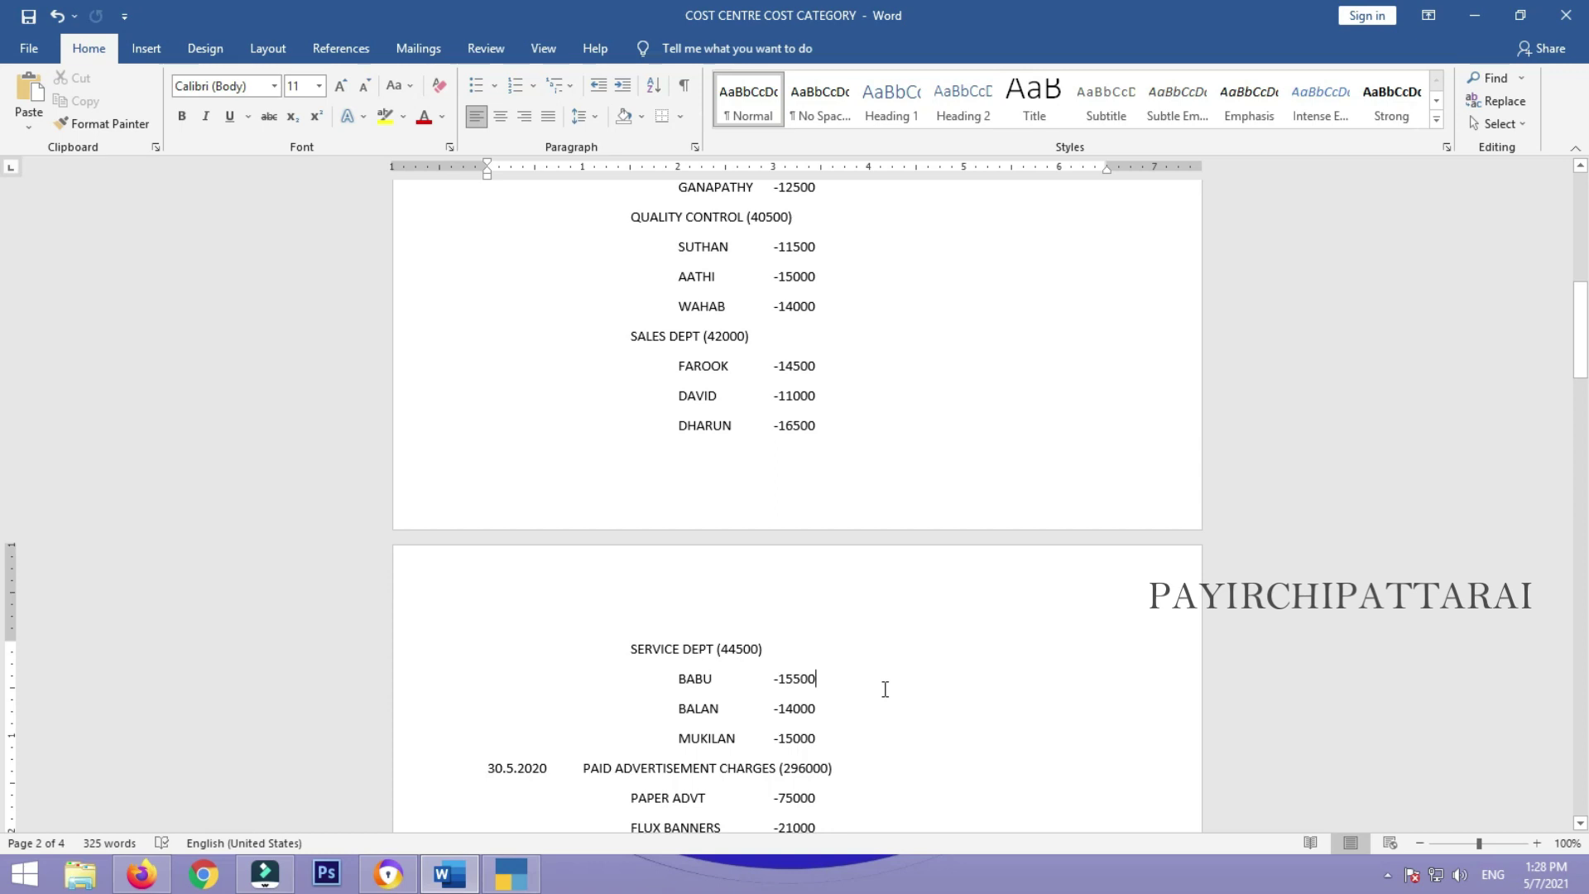
pyautogui.scroll(-5, 885, 689)
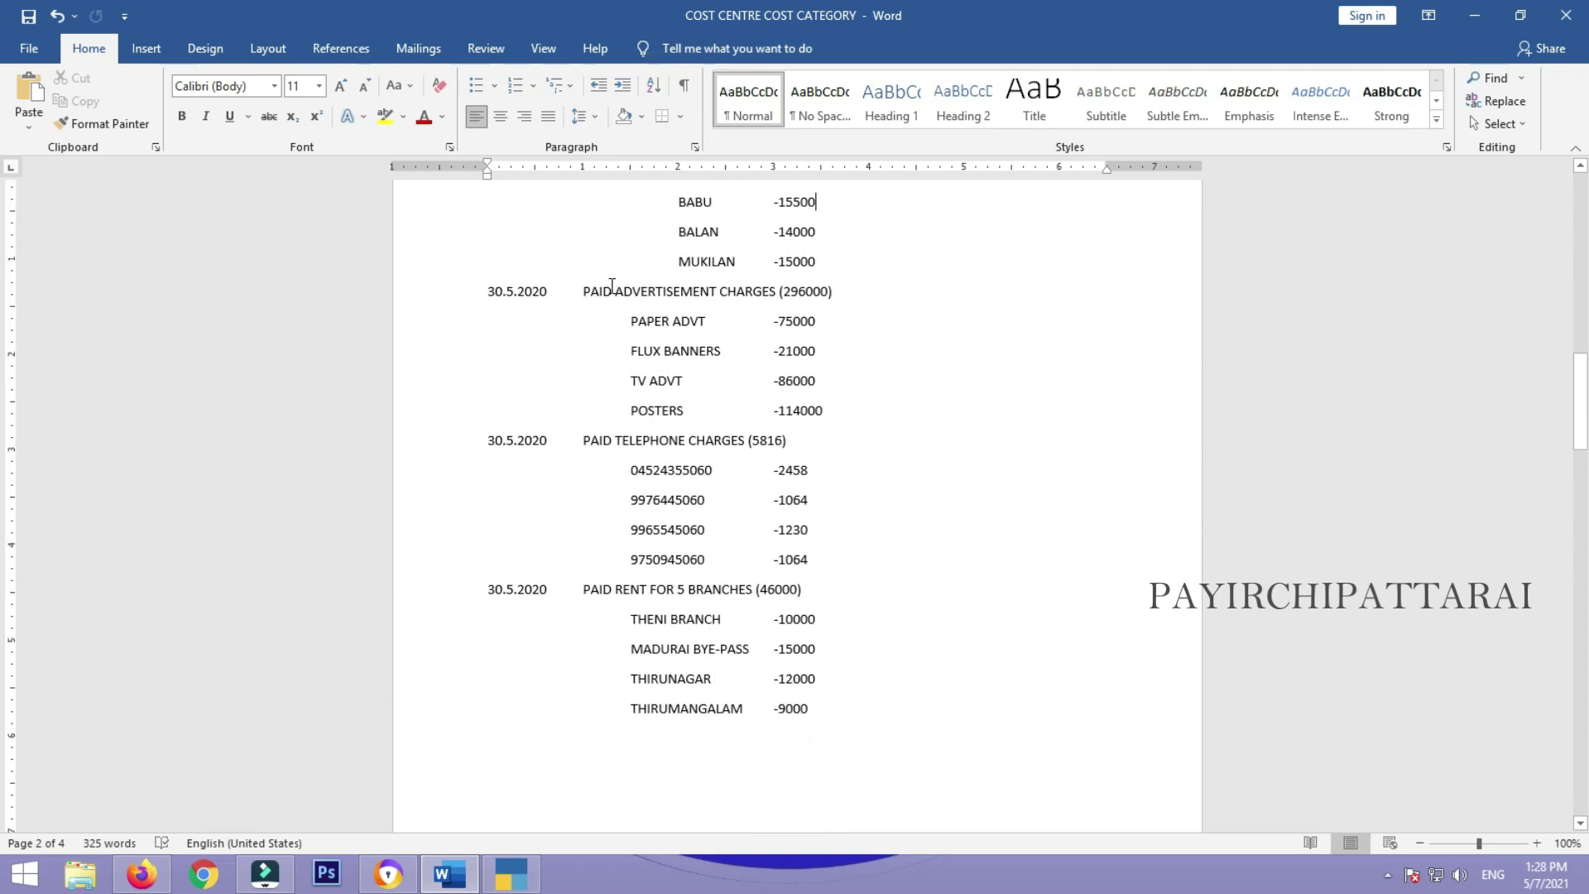
pyautogui.moveTo(610, 290); pyautogui.dragTo(842, 289)
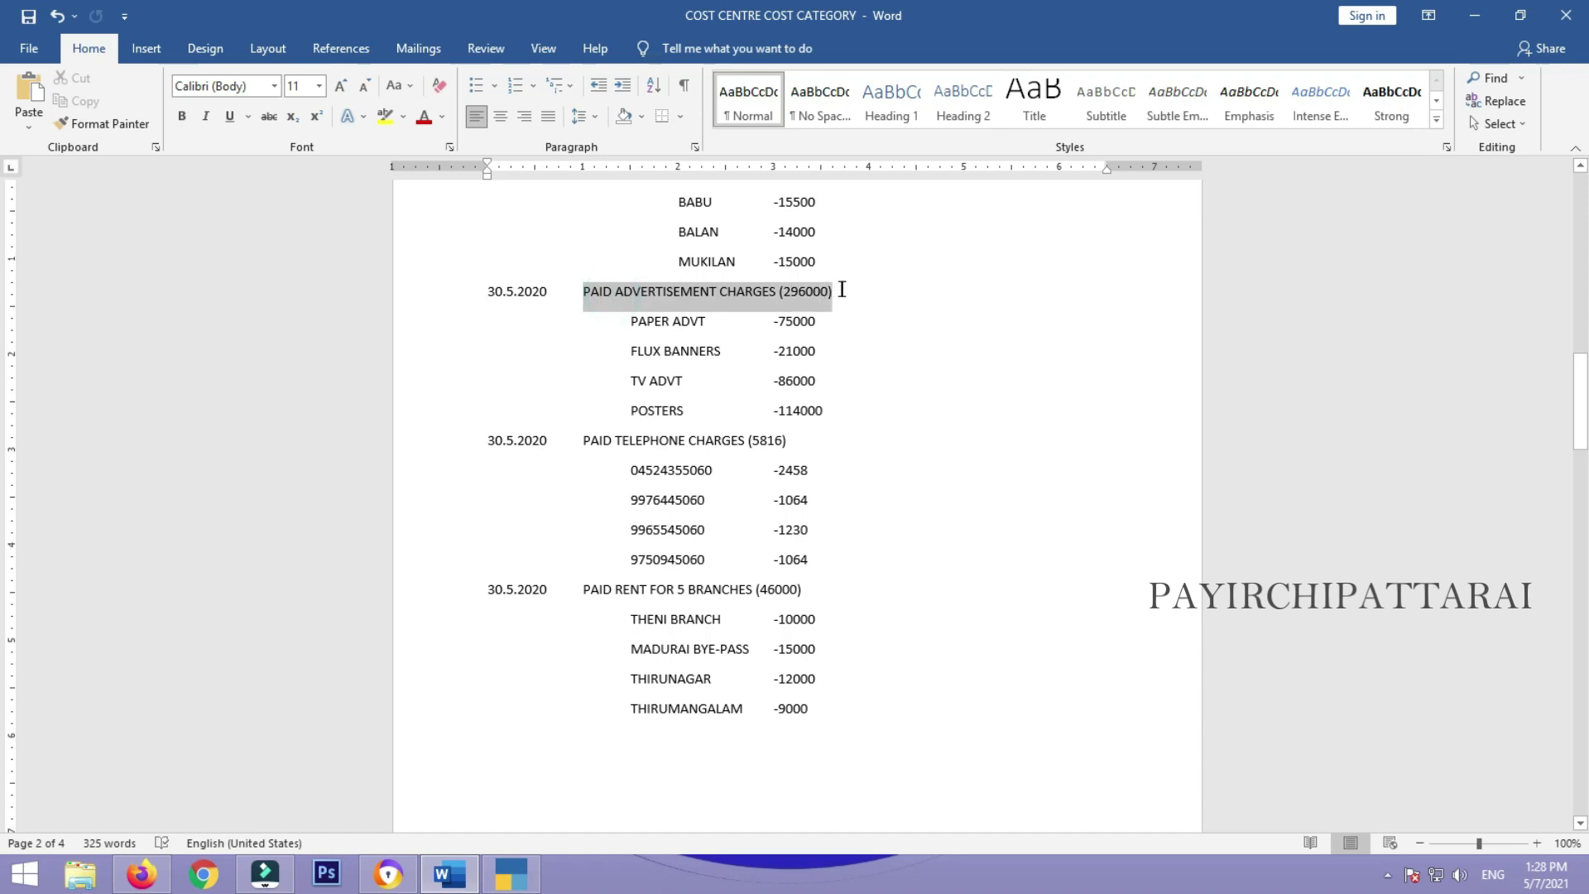
pyautogui.click(947, 381)
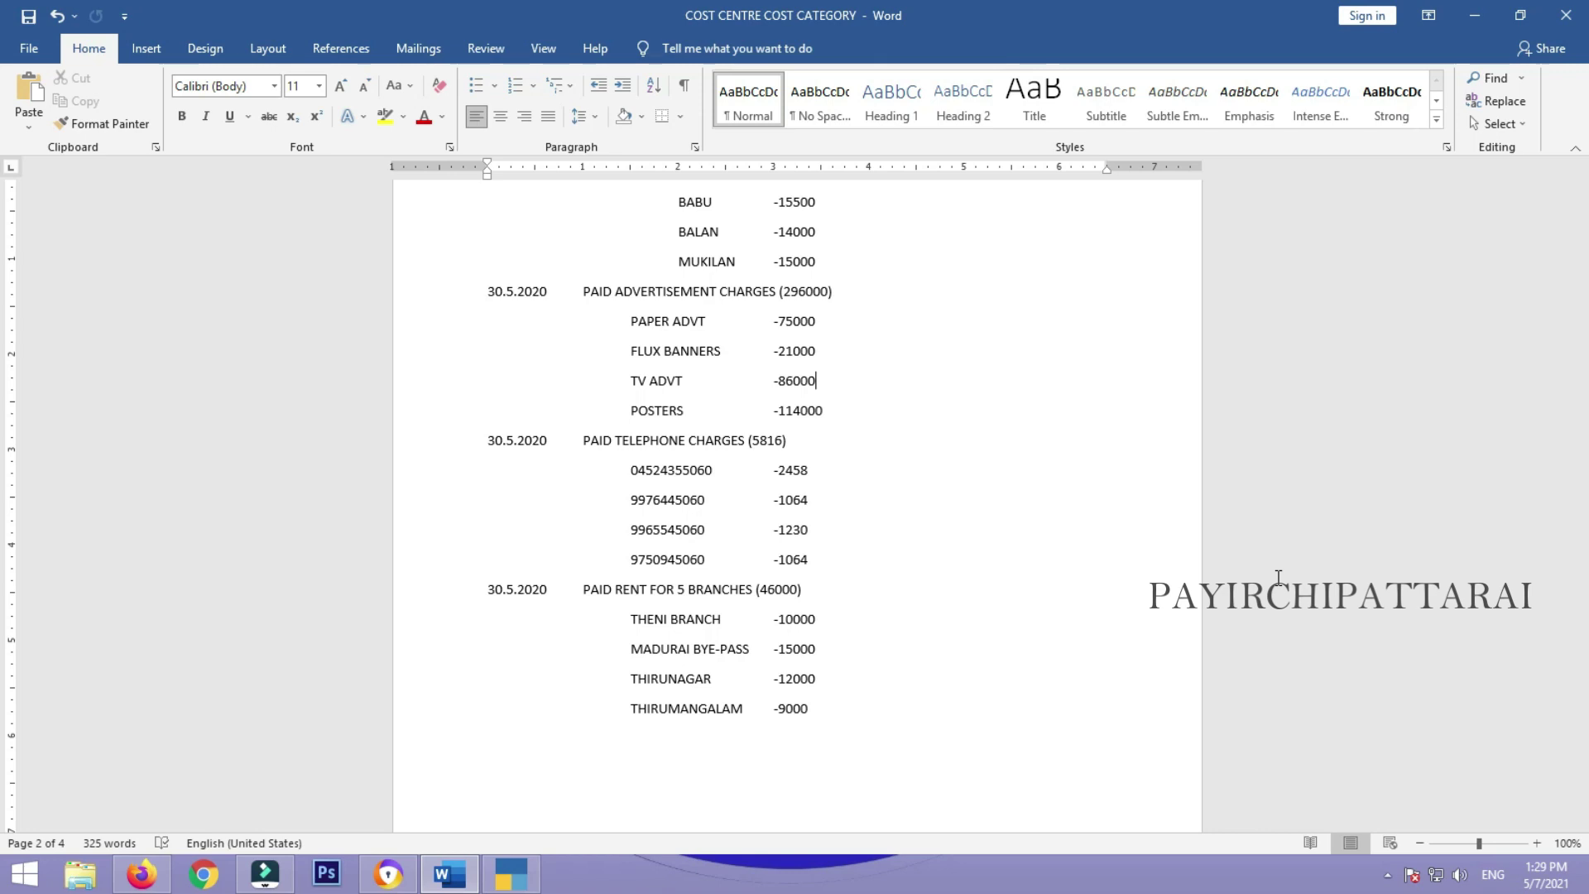
# Scroll to the end of the sheet and switch to TallyPrime's Company Creation form
pyautogui.scroll(-10, 1035, 600)
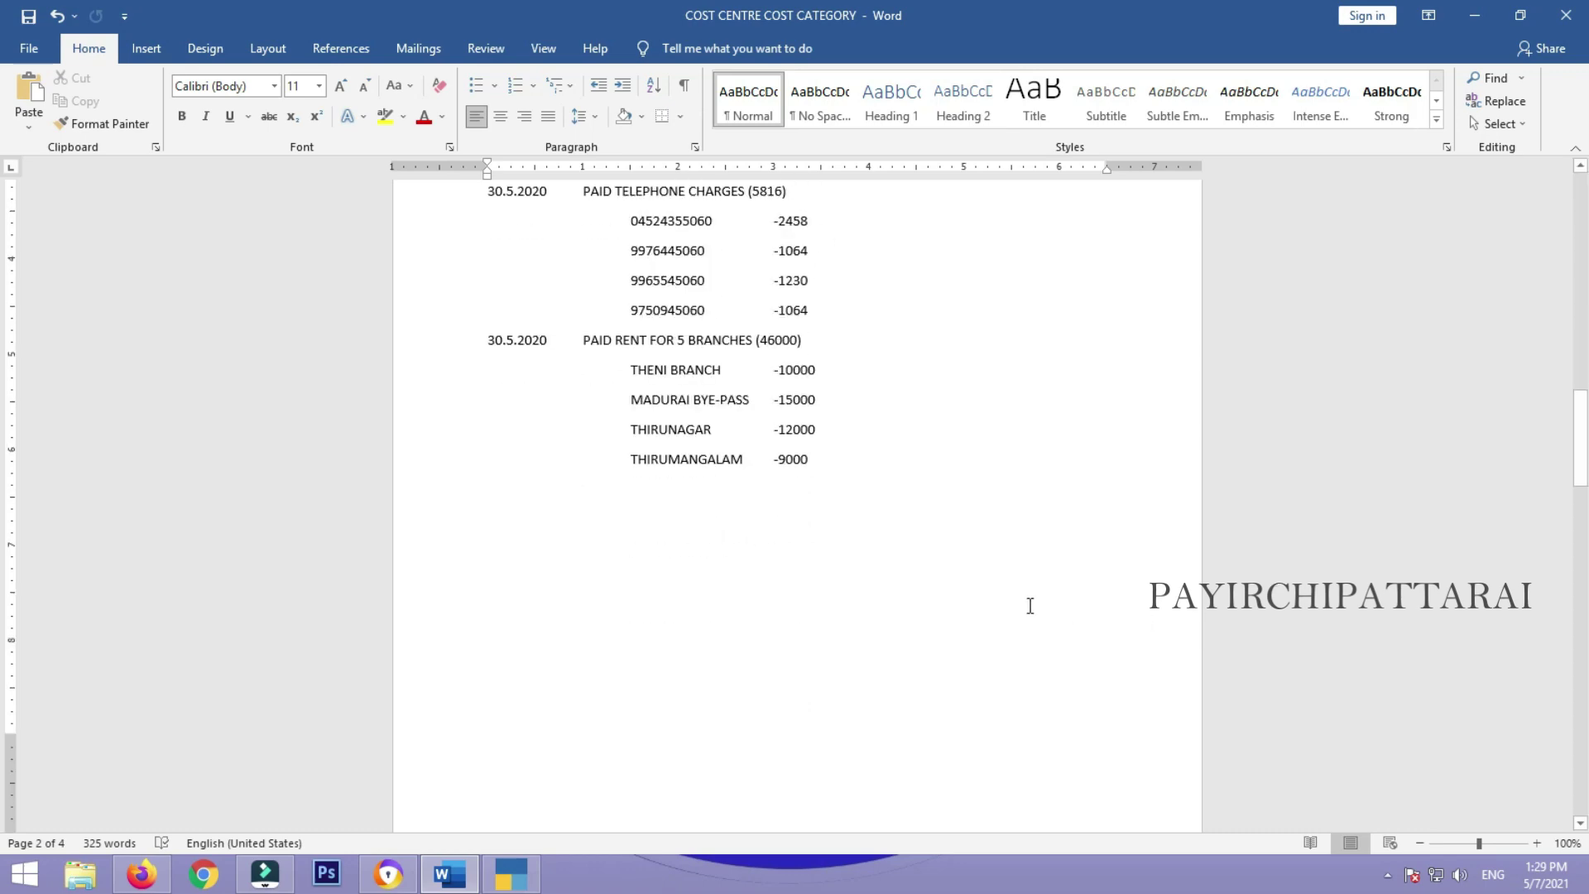
pyautogui.scroll(-5, 856, 629)
pyautogui.click(511, 874)
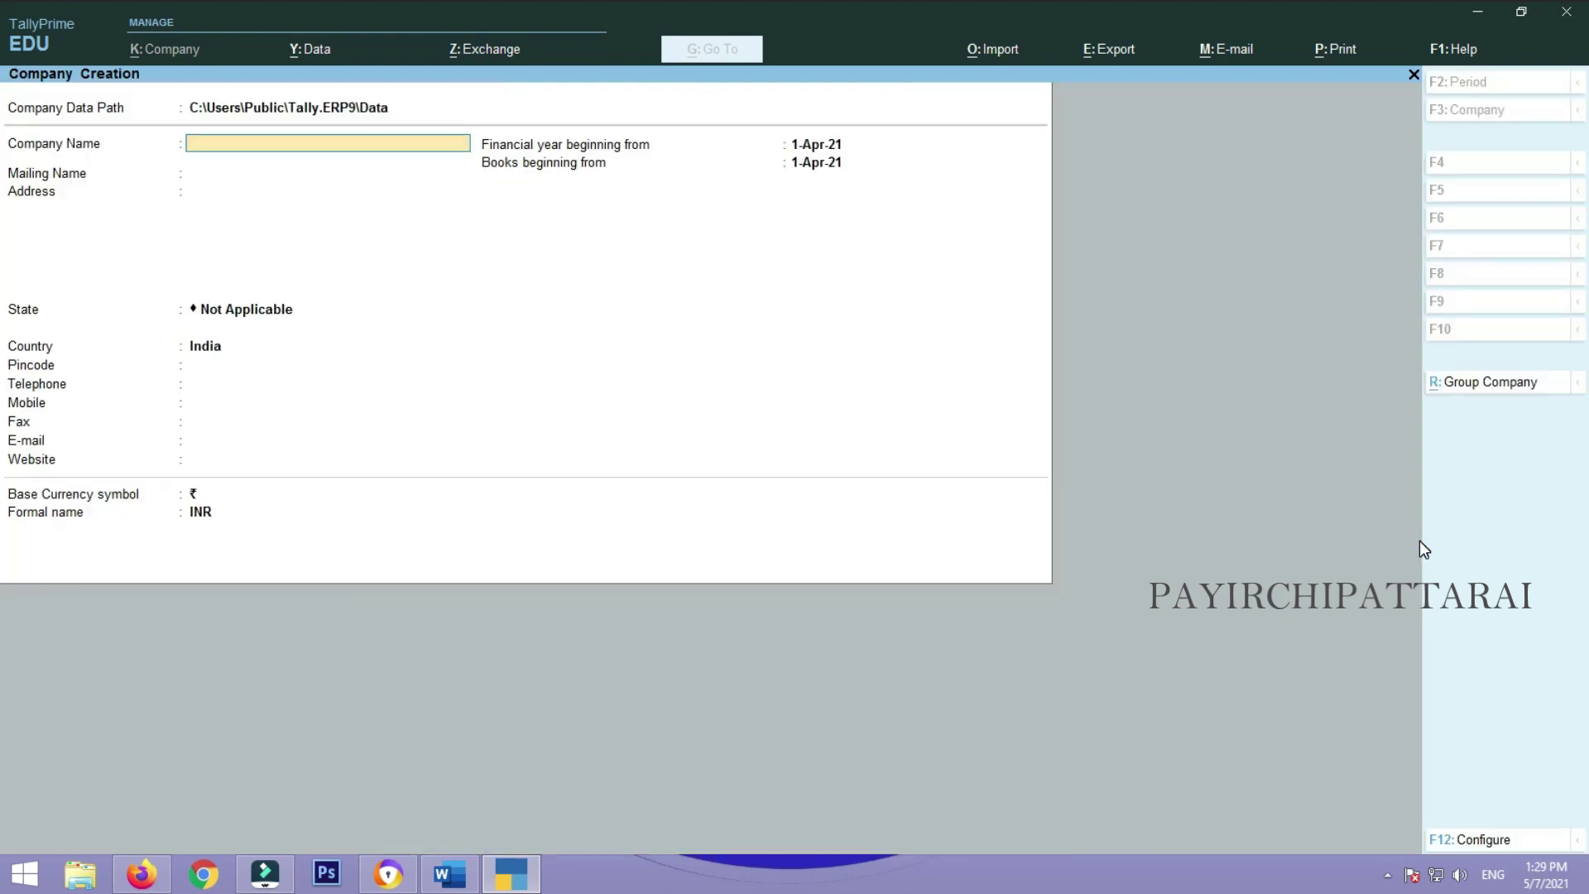
# Name the company Joseph, set state Tamil Nadu and financial year start 1-Apr-20
pyautogui.write('Jos')
pyautogui.write('ephg')
pyautogui.press('BackSpace')
pyautogui.press('Return')
pyautogui.press('Return')
pyautogui.press('Return')
pyautogui.write('Tam')
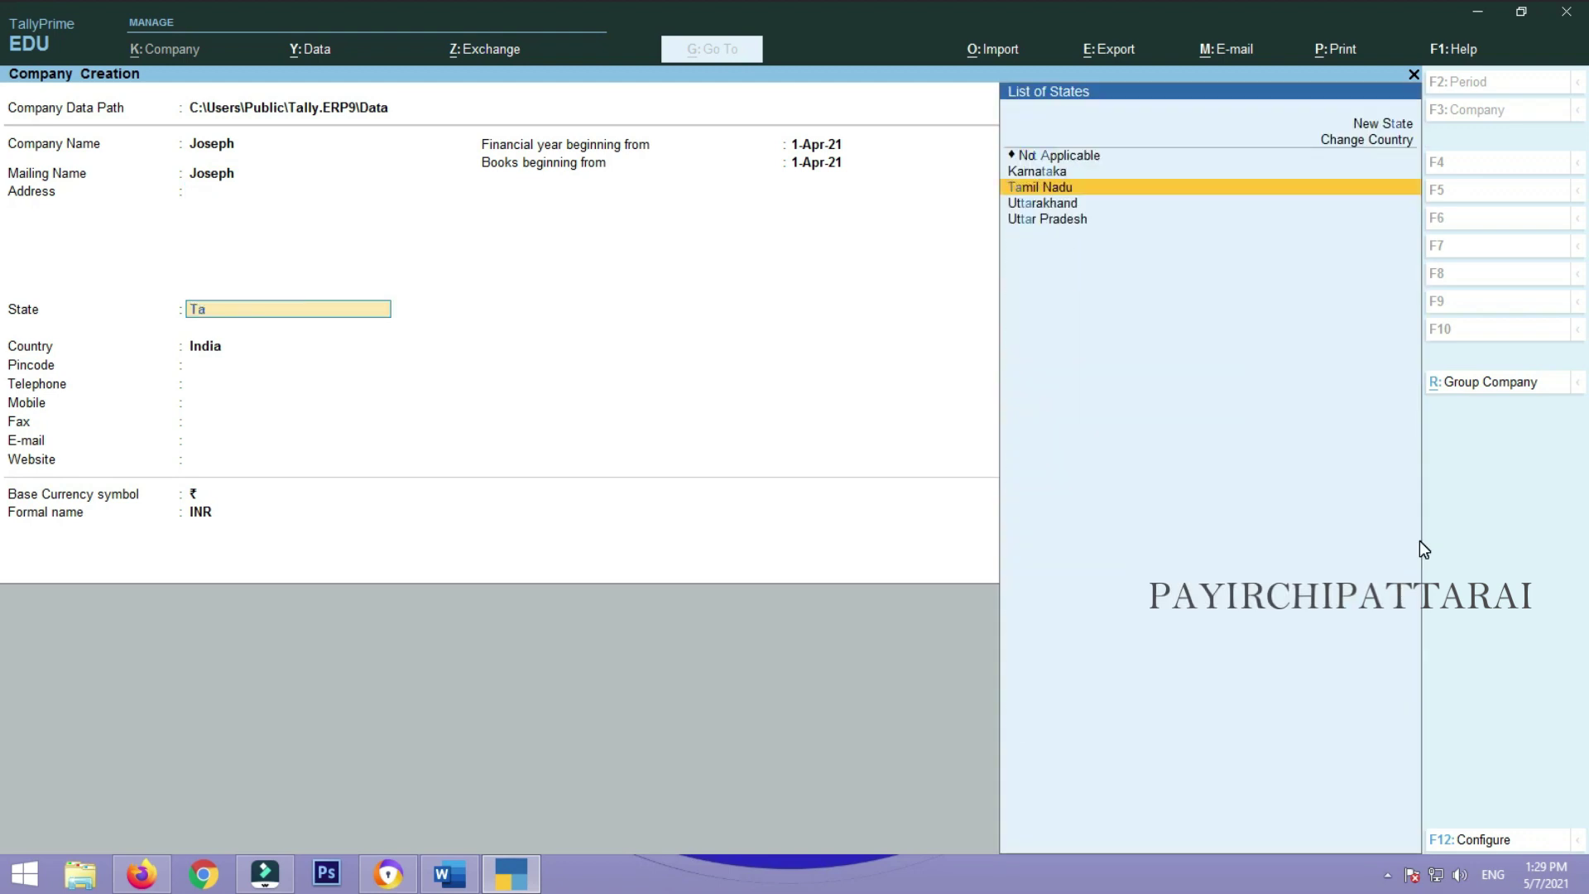
pyautogui.press('Return')
pyautogui.press('Return')
pyautogui.press('Return')
pyautogui.press('Return')
pyautogui.press('Return')
pyautogui.press('Return')
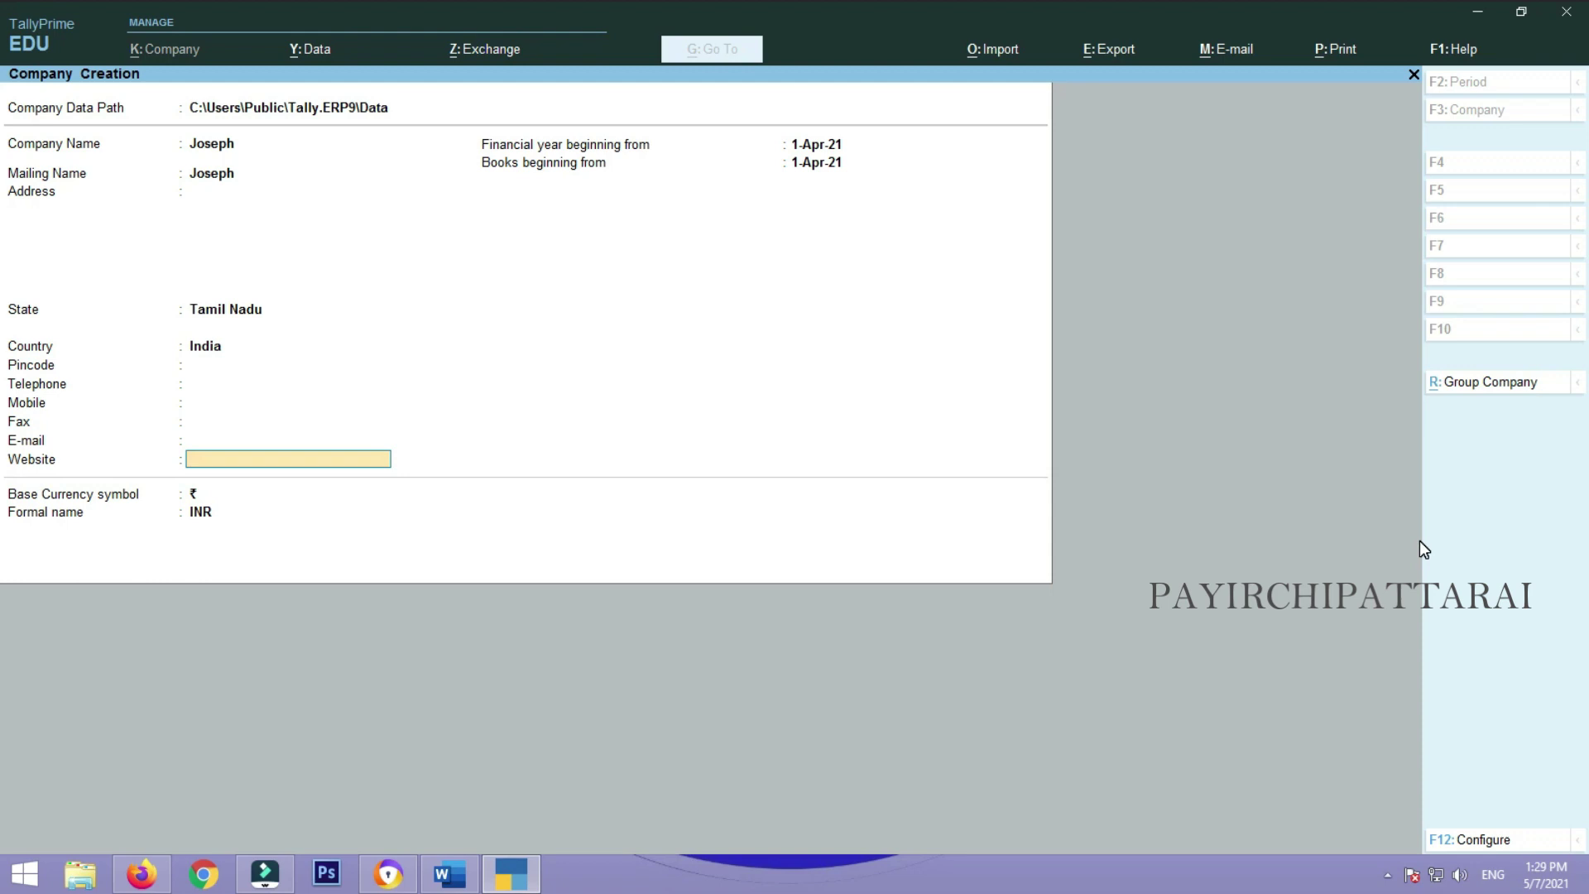
pyautogui.press('Return')
pyautogui.press('Return')
pyautogui.press('BackSpace')
pyautogui.write('1')
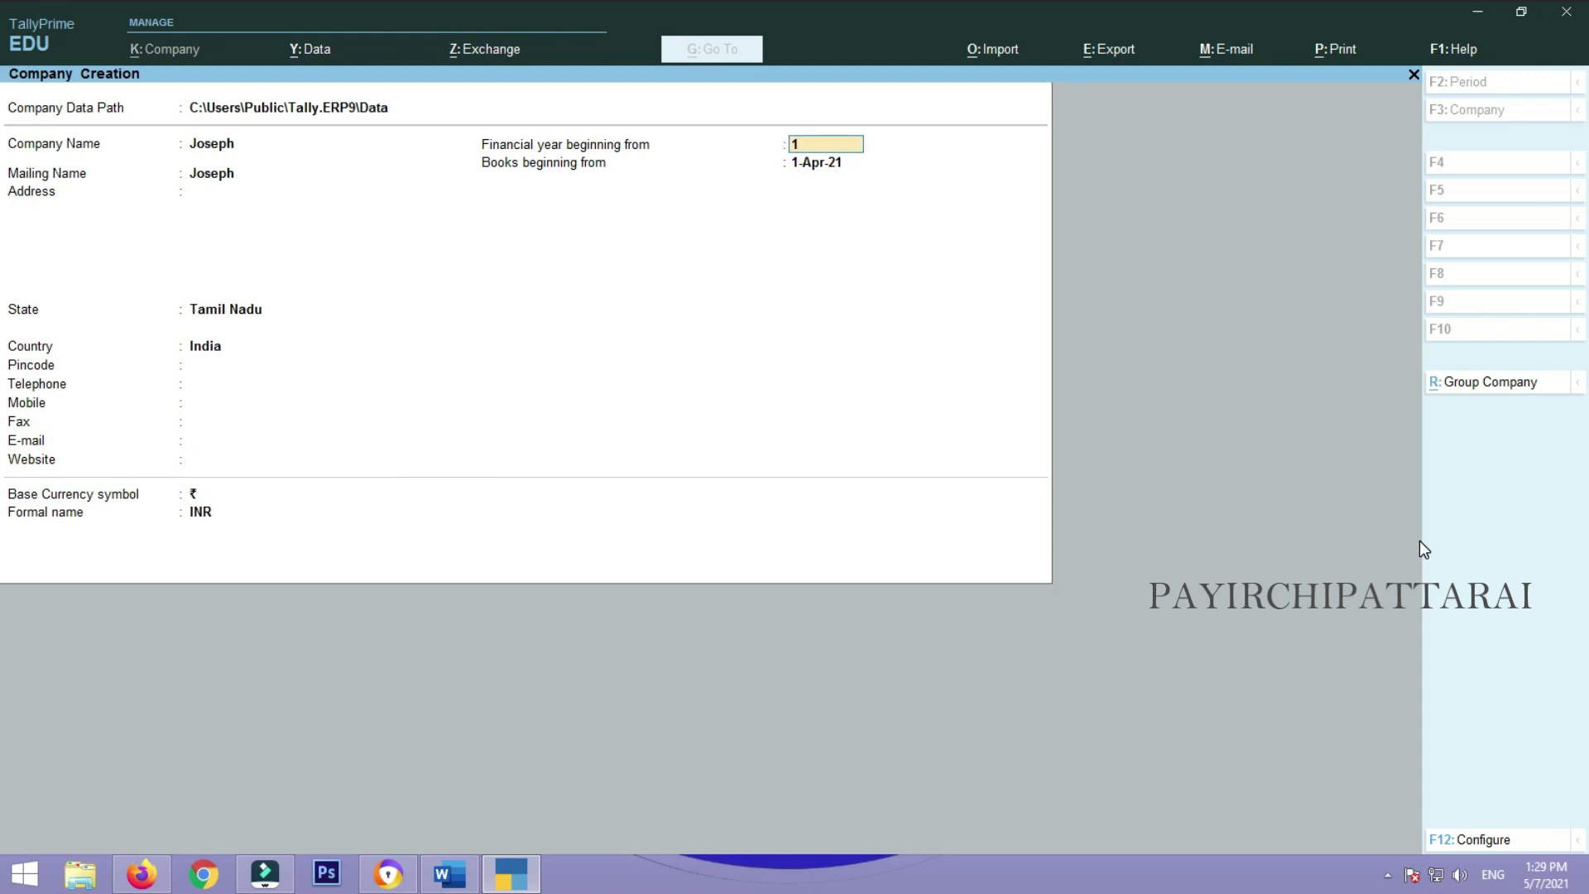
pyautogui.write('.4.202')
pyautogui.write('0')
pyautogui.press('Return')
pyautogui.press('Return')
pyautogui.press('Return')
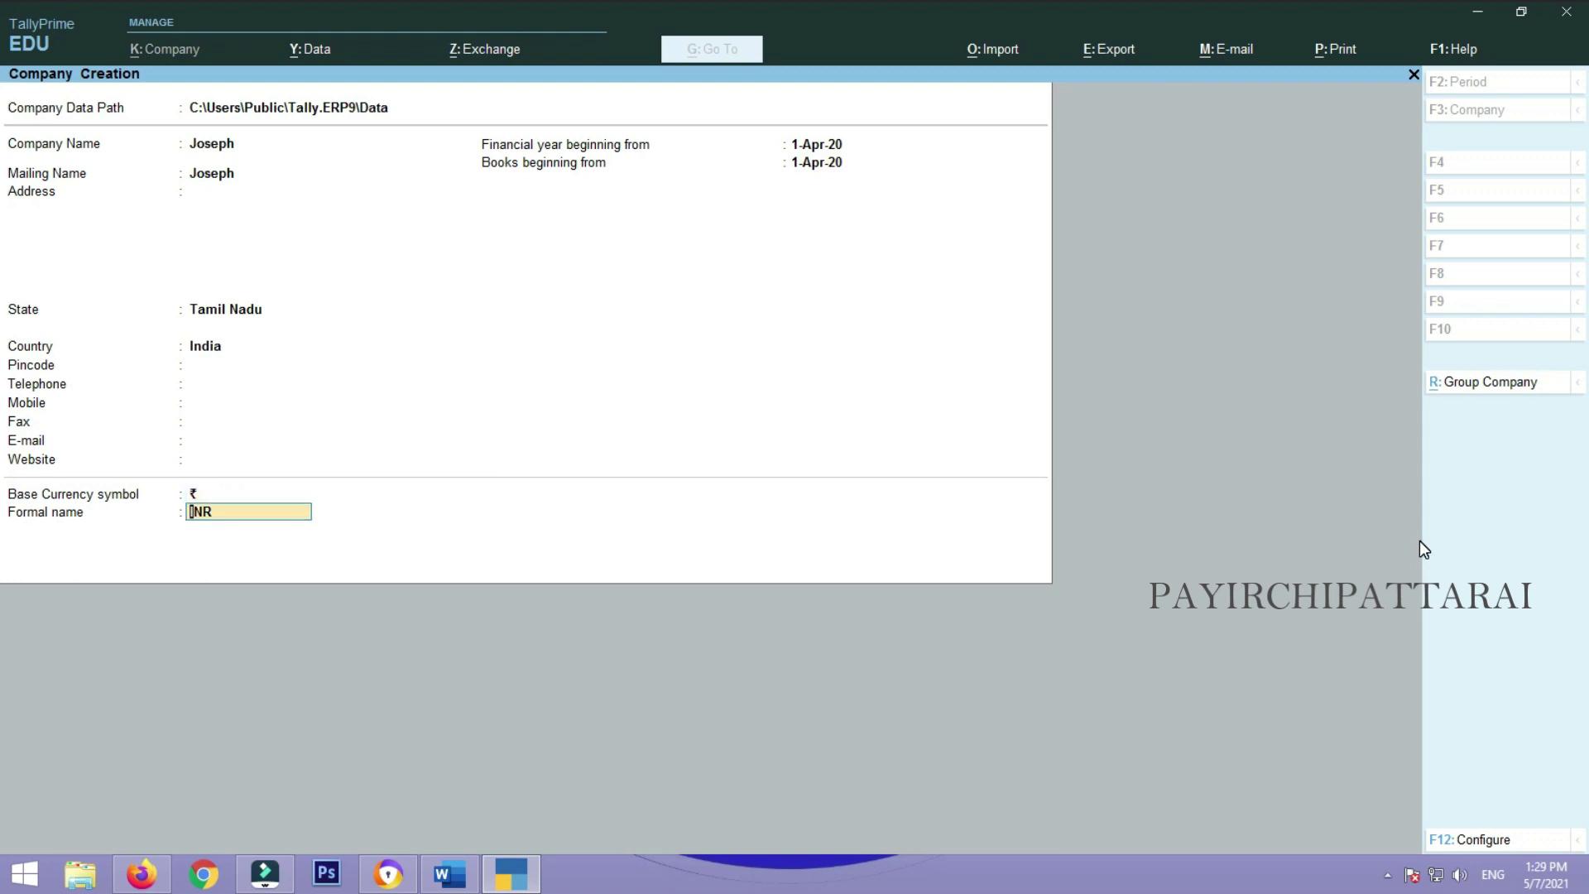
pyautogui.press('Return')
pyautogui.press('Return')
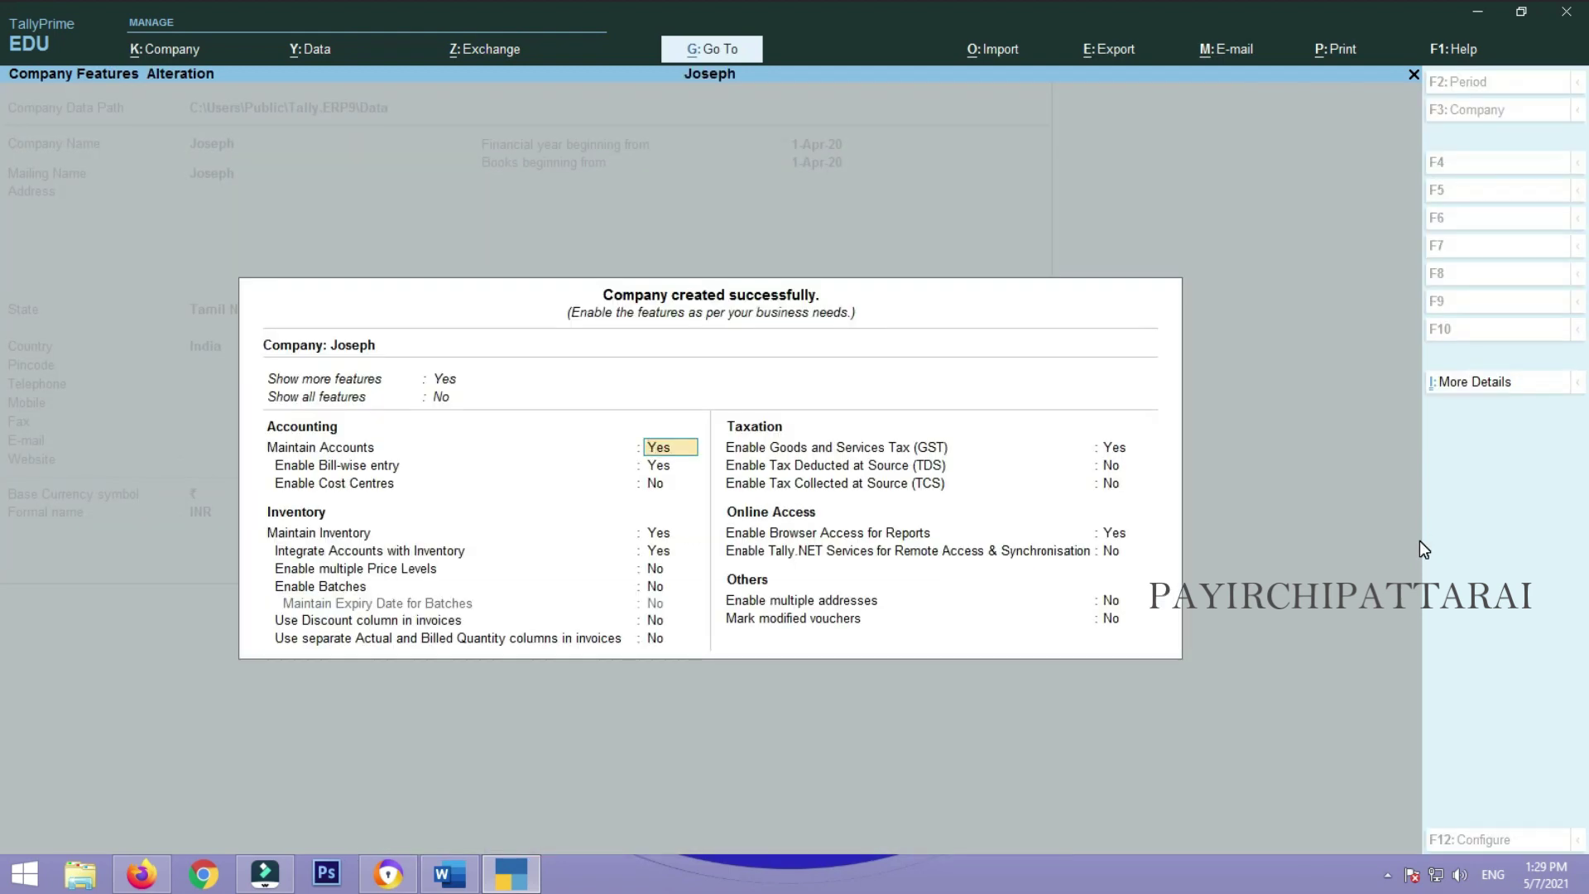
# Set features: bill-wise No, cost centres Yes, inventory No, GST No, browser access No, and accept
pyautogui.press('Return')
pyautogui.write('n')
pyautogui.press('Return')
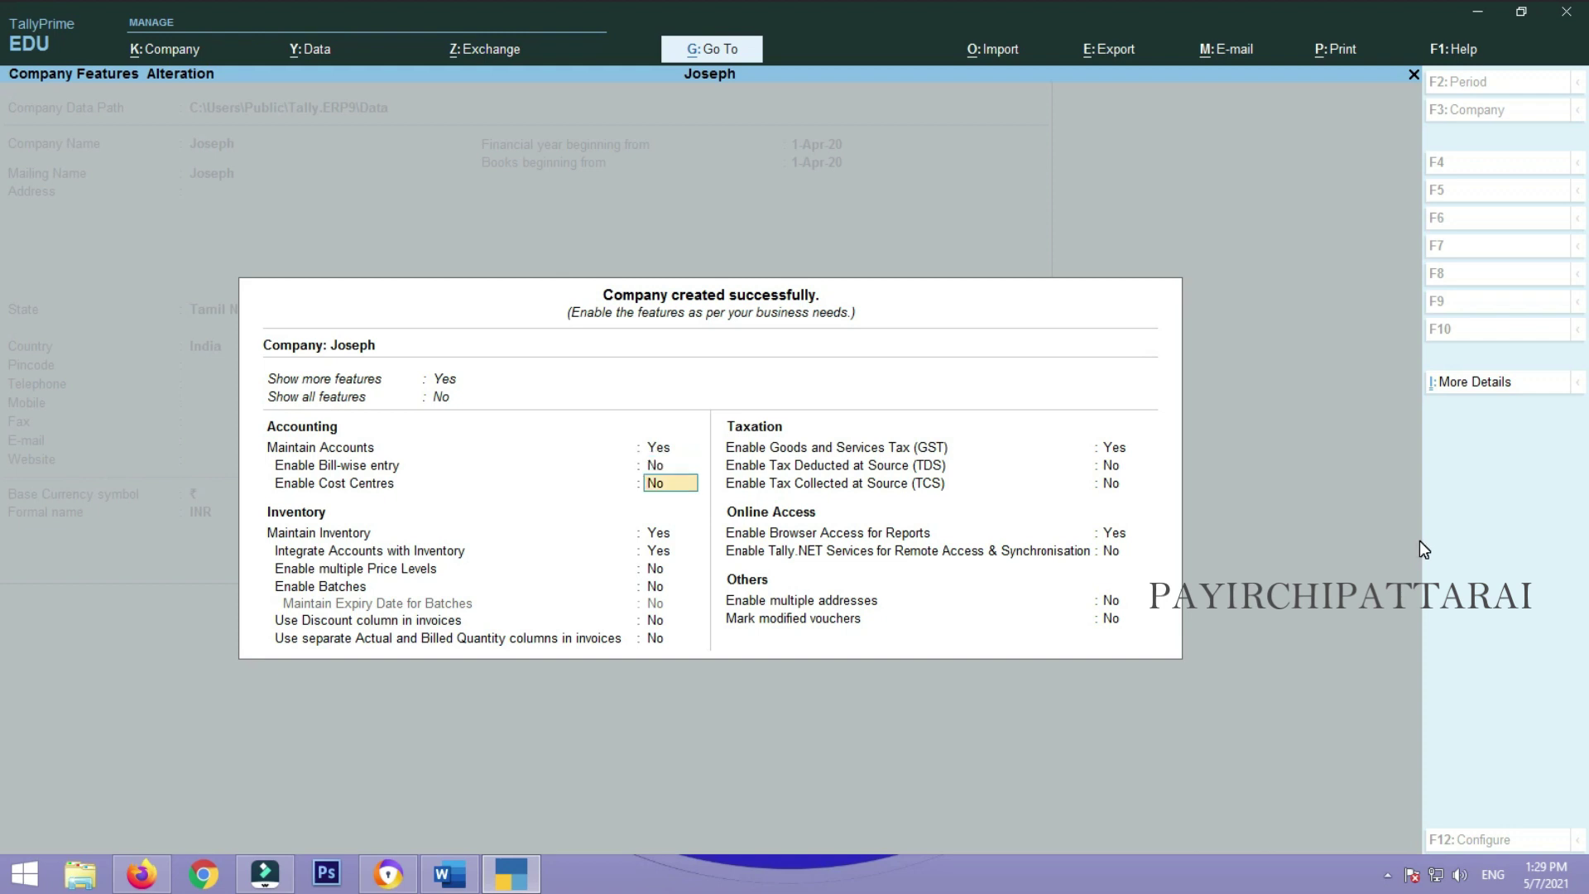
pyautogui.write('y')
pyautogui.press('Return')
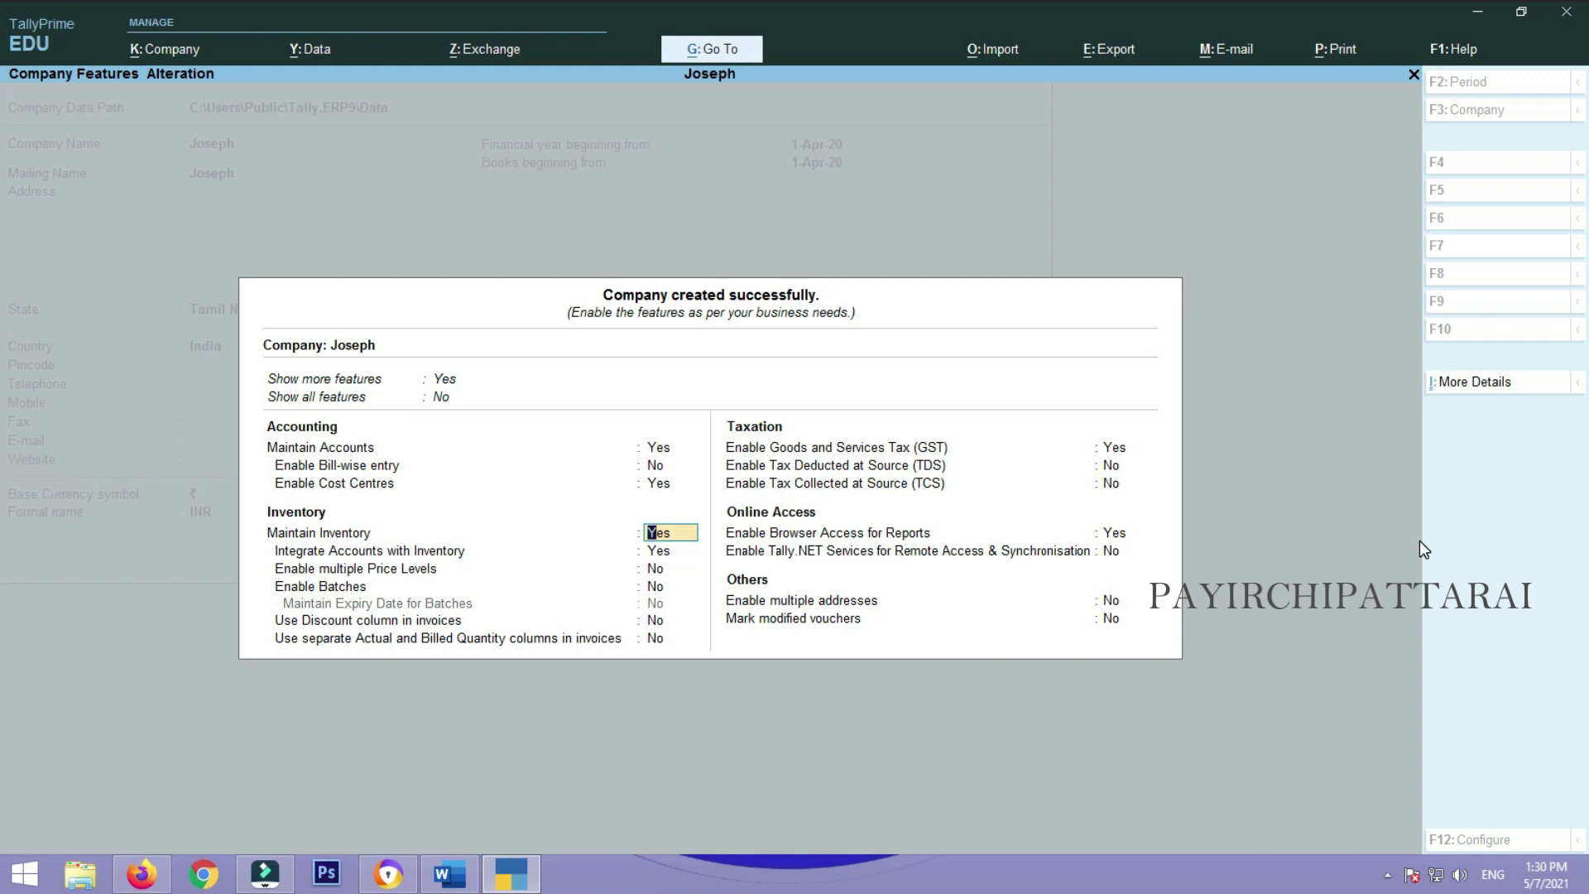
pyautogui.write('n')
pyautogui.press('Return')
pyautogui.write('n')
pyautogui.press('Return')
pyautogui.press('Return')
pyautogui.press('Return')
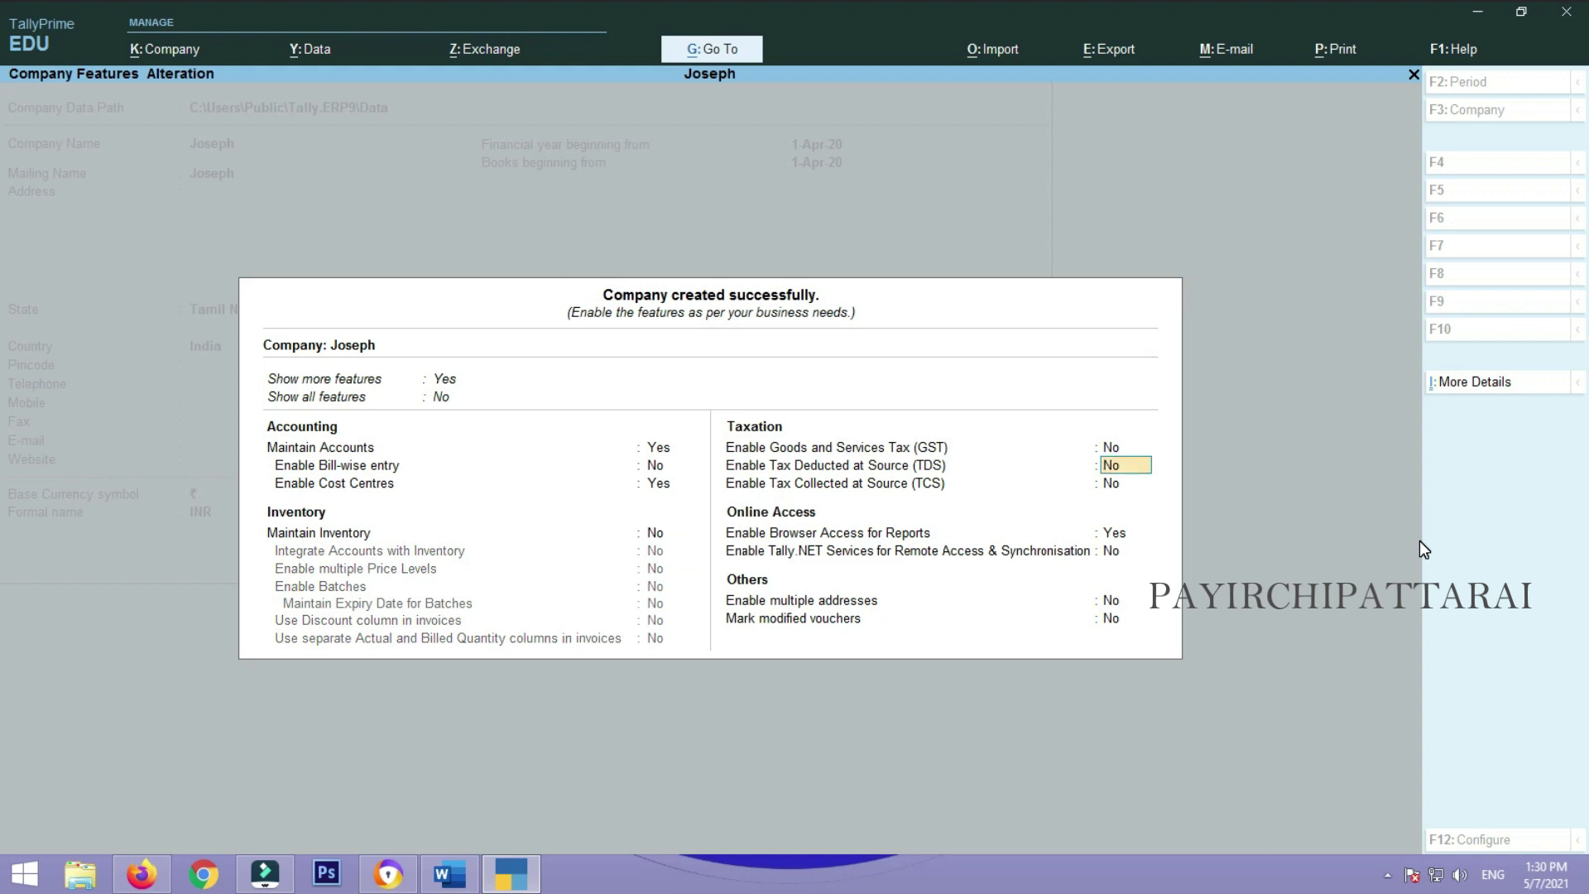
pyautogui.write('n')
pyautogui.press('Return')
pyautogui.press('Return')
pyautogui.press('Return')
pyautogui.press('Return')
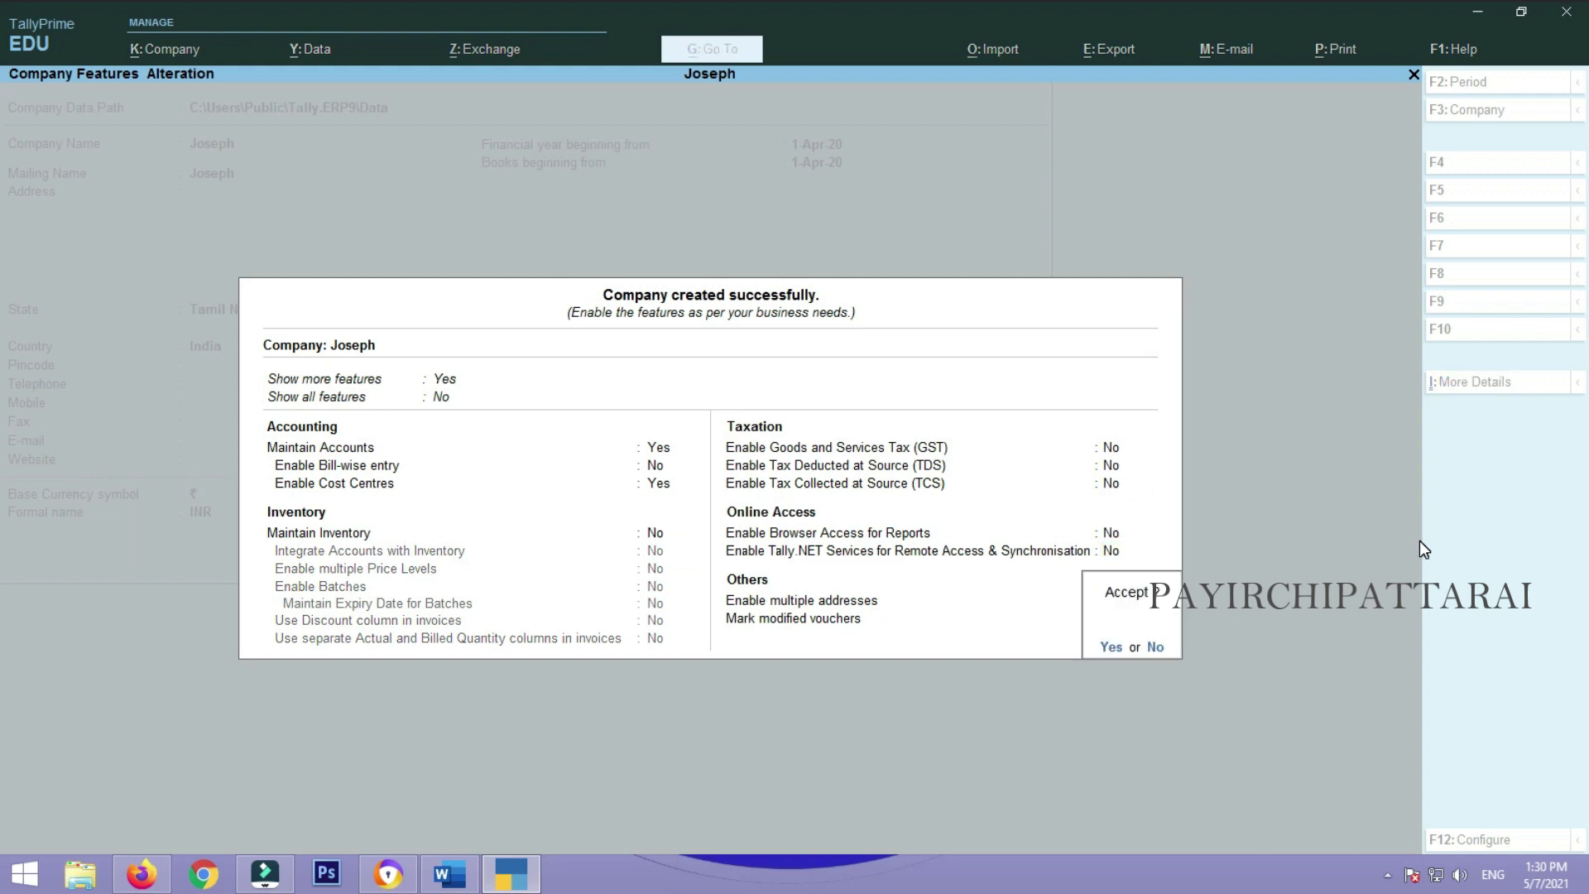
pyautogui.press('Return')
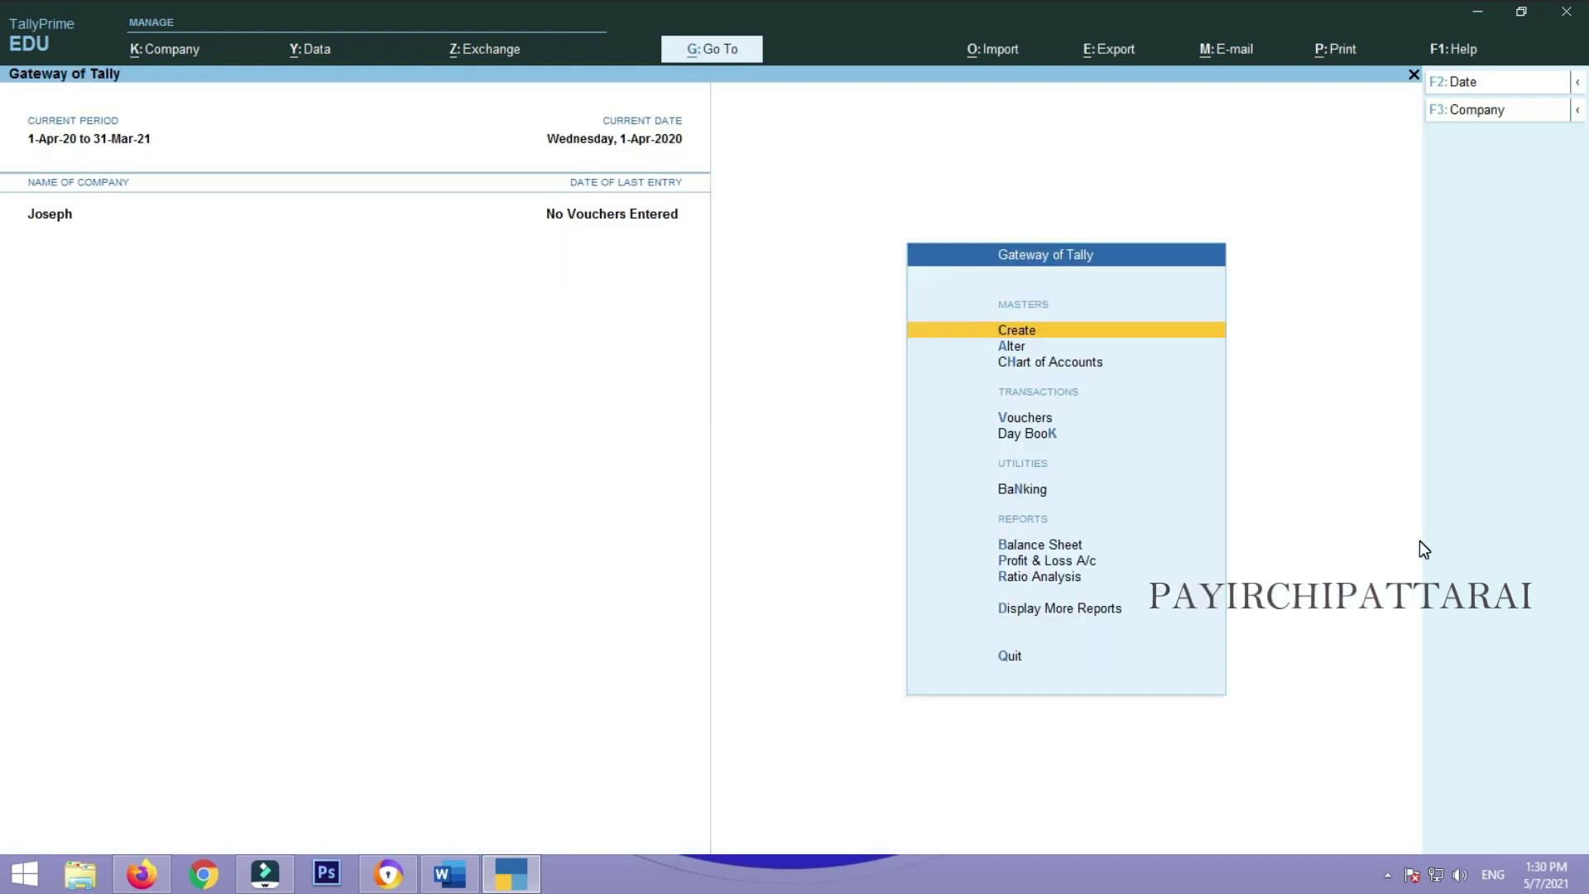
pyautogui.press('Down')
pyautogui.press('Down')
pyautogui.press('Up')
pyautogui.press('Up')
# Switch to Word and scroll through the STEPS INVOLVED list for ledgers and cost categories
pyautogui.click(450, 874)
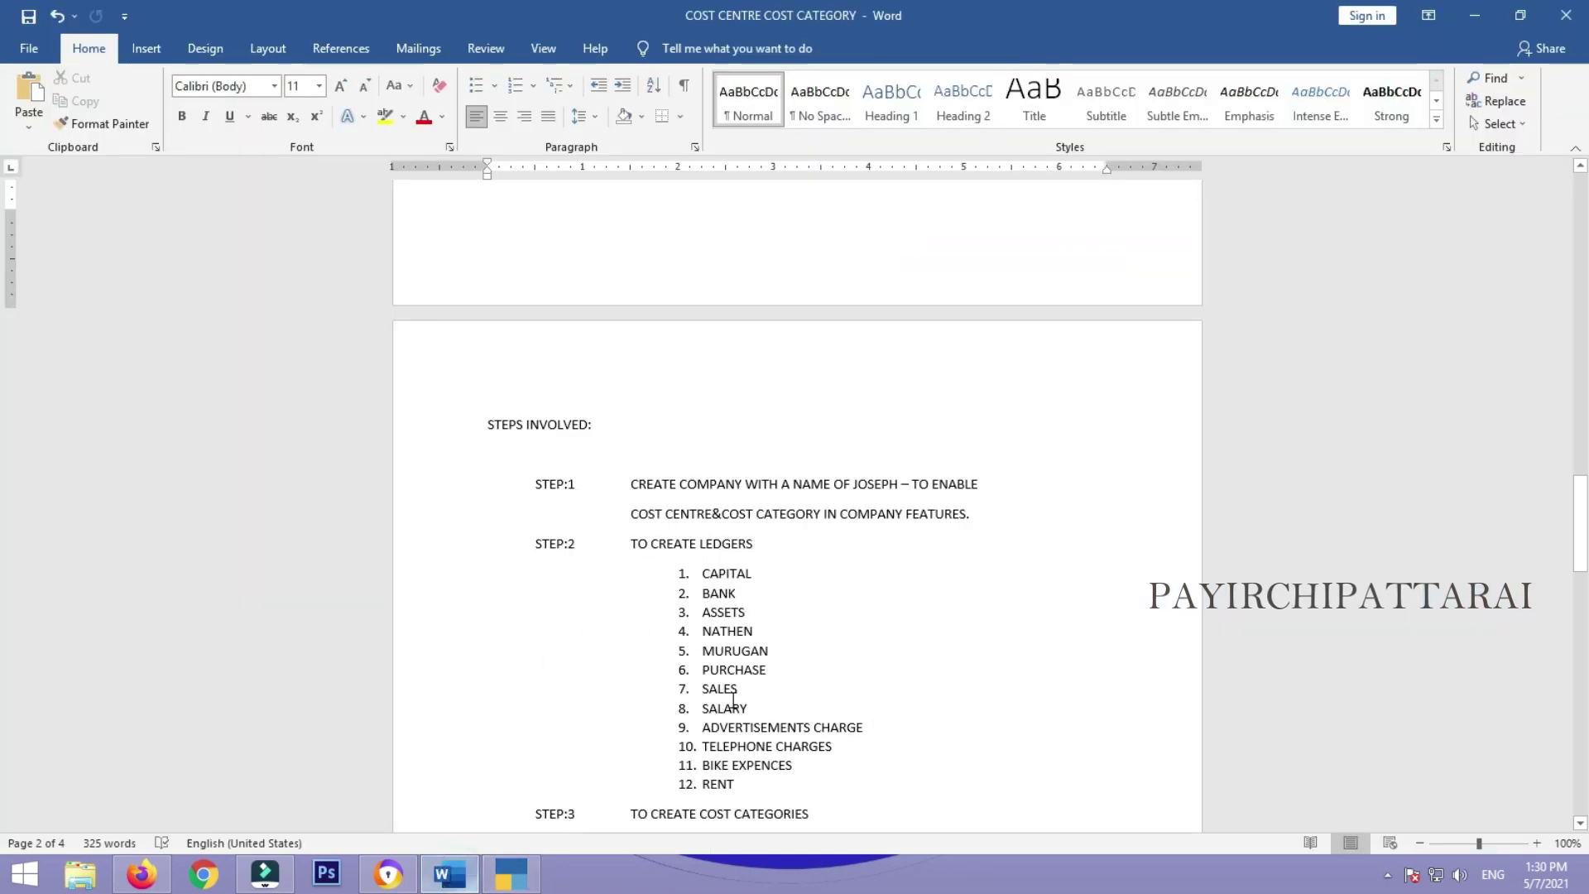
pyautogui.scroll(8, 725, 468)
pyautogui.scroll(-10, 725, 465)
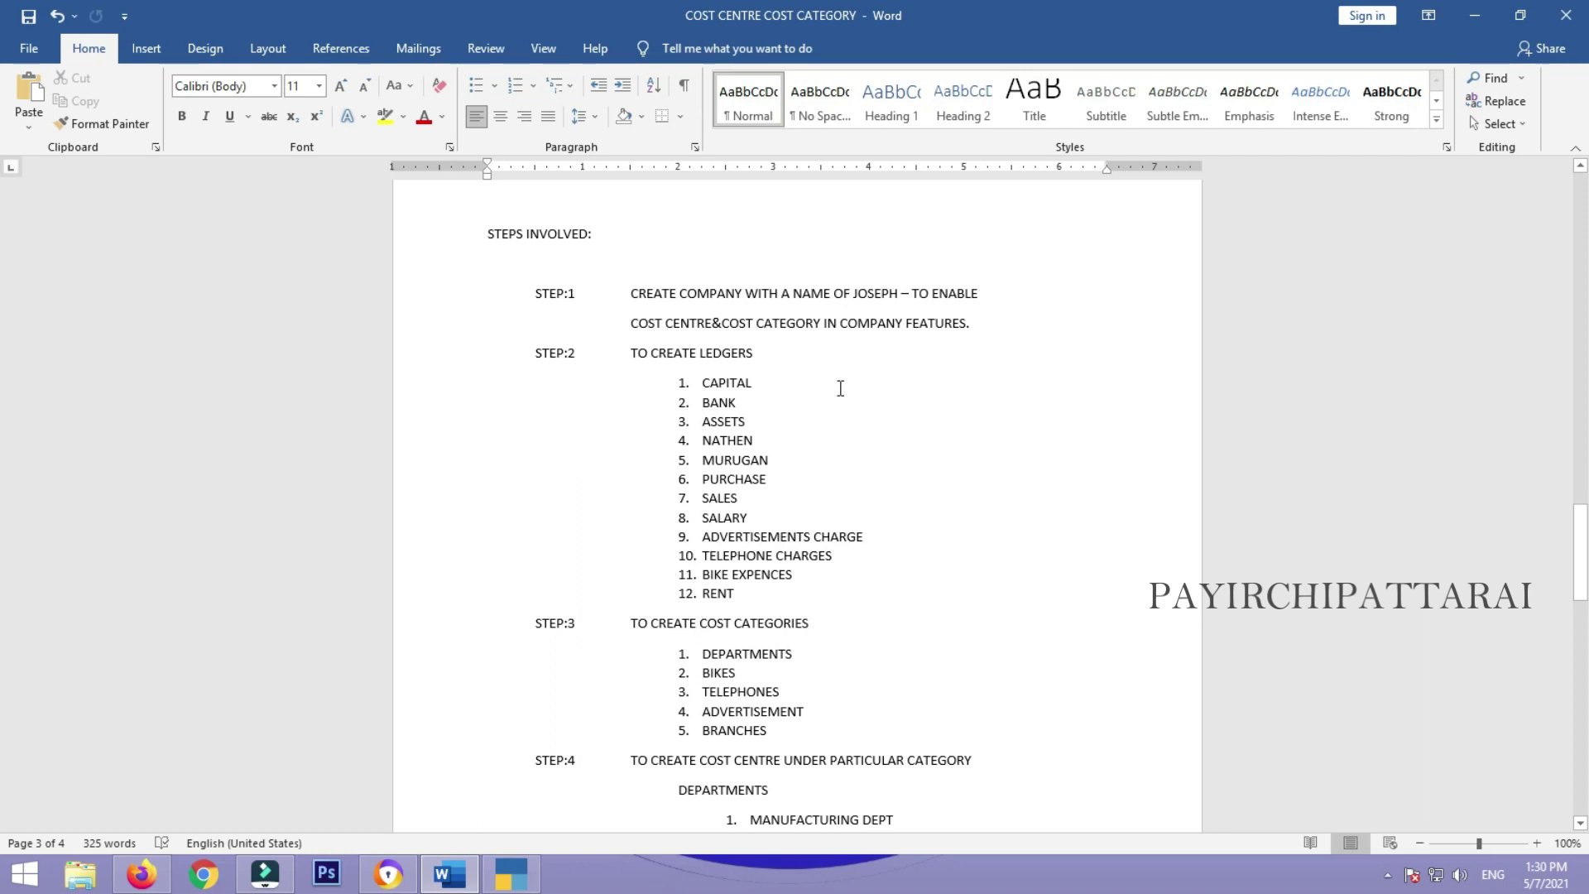
pyautogui.scroll(-2, 695, 271)
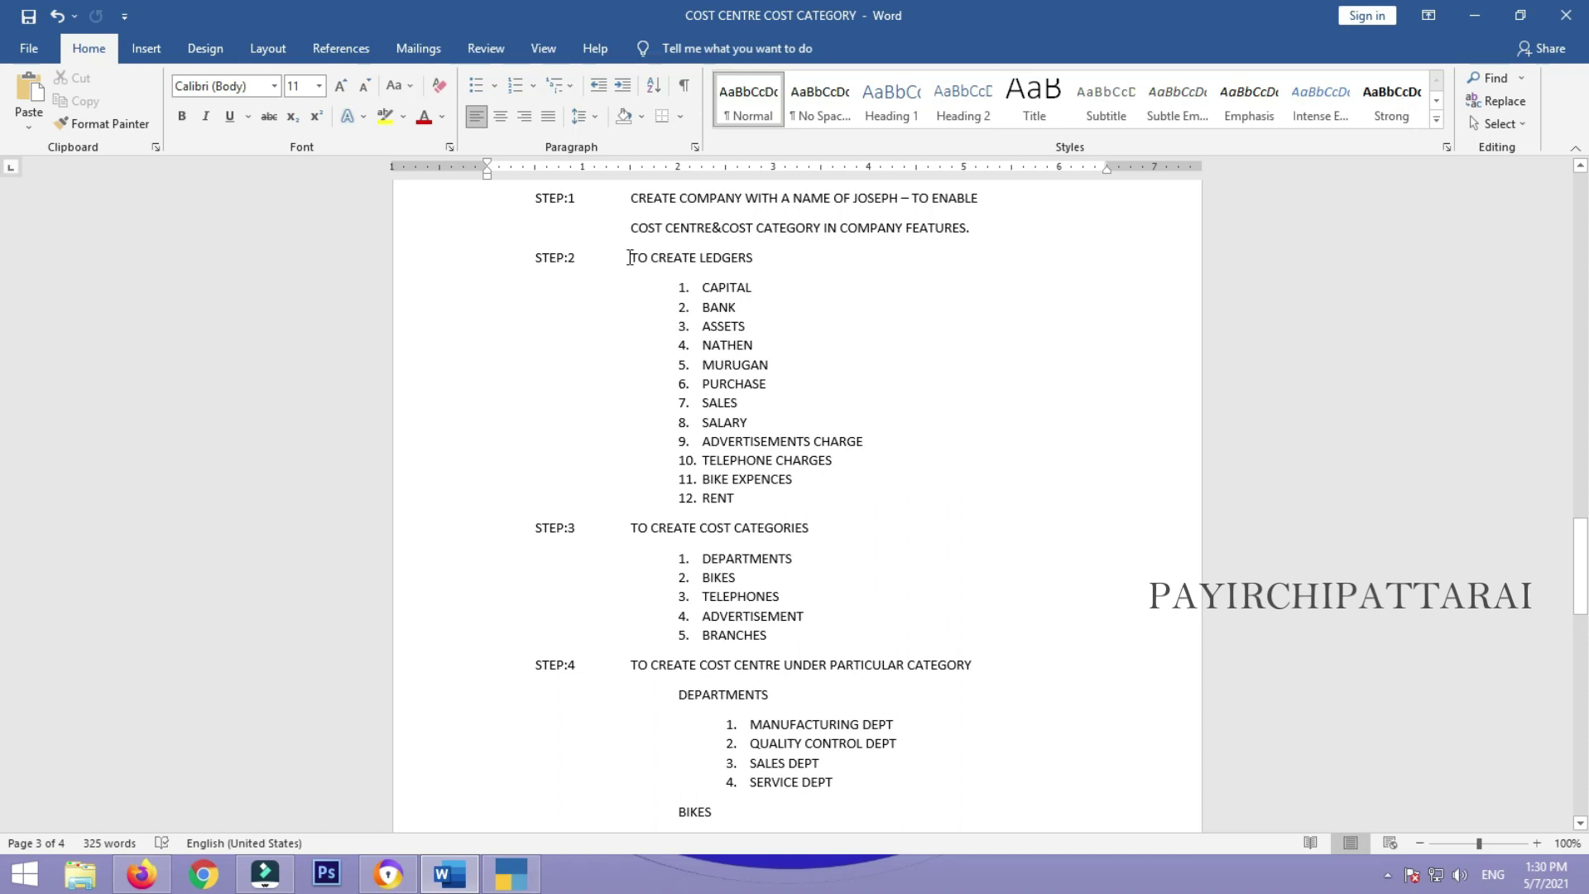
pyautogui.scroll(-1, 644, 253)
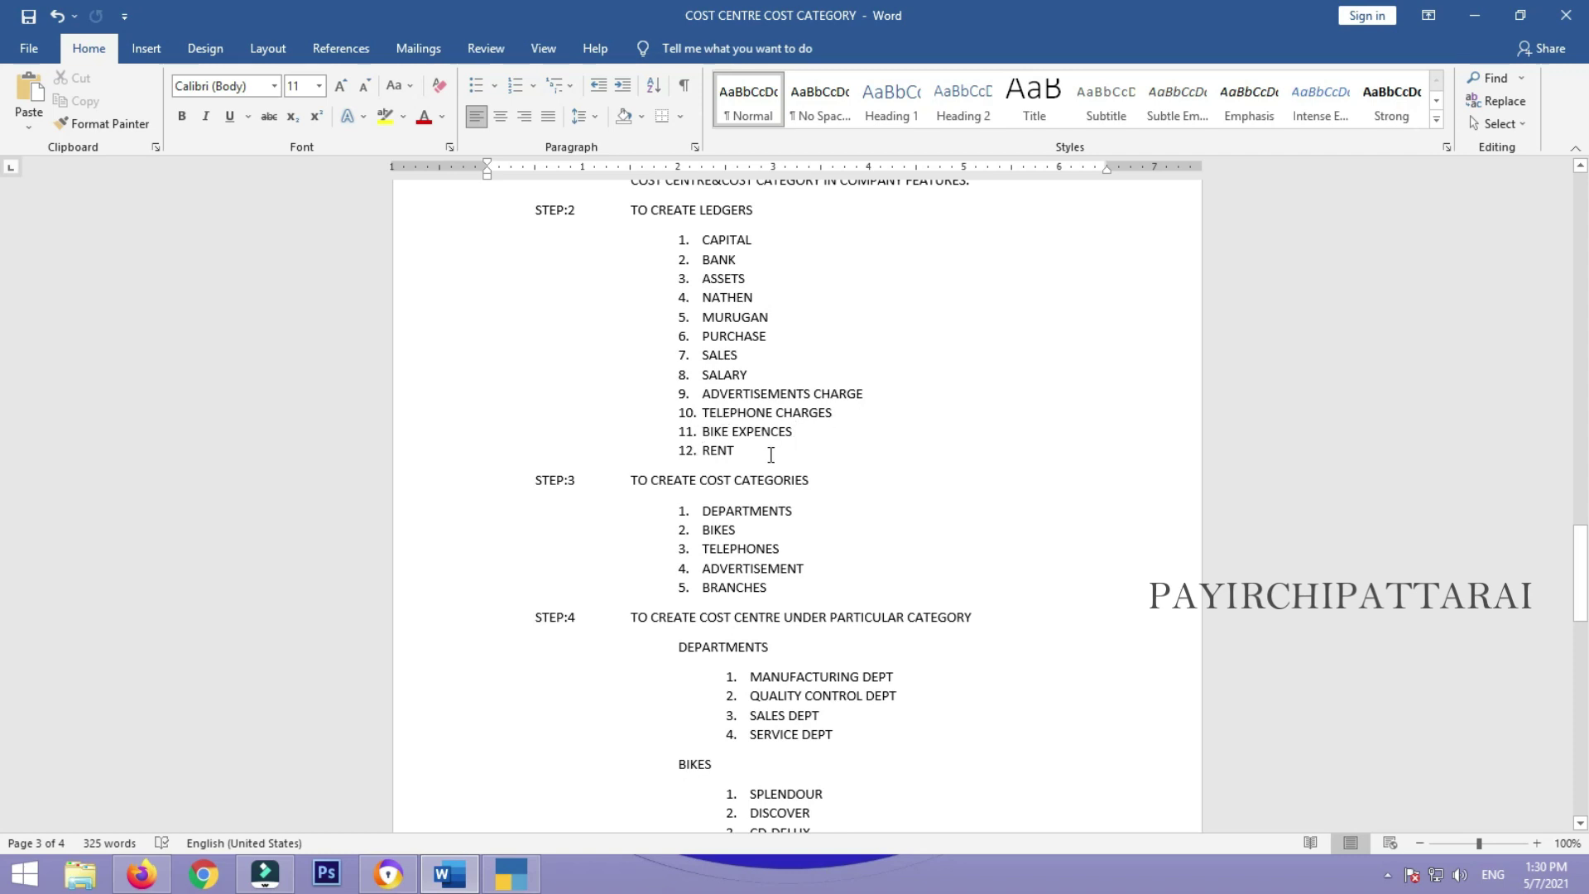
pyautogui.scroll(-1, 976, 416)
pyautogui.scroll(1, 975, 417)
# Create the Capital ledger under Capital Account
pyautogui.hotkey('alt', 'Tab')
pyautogui.press('Return')
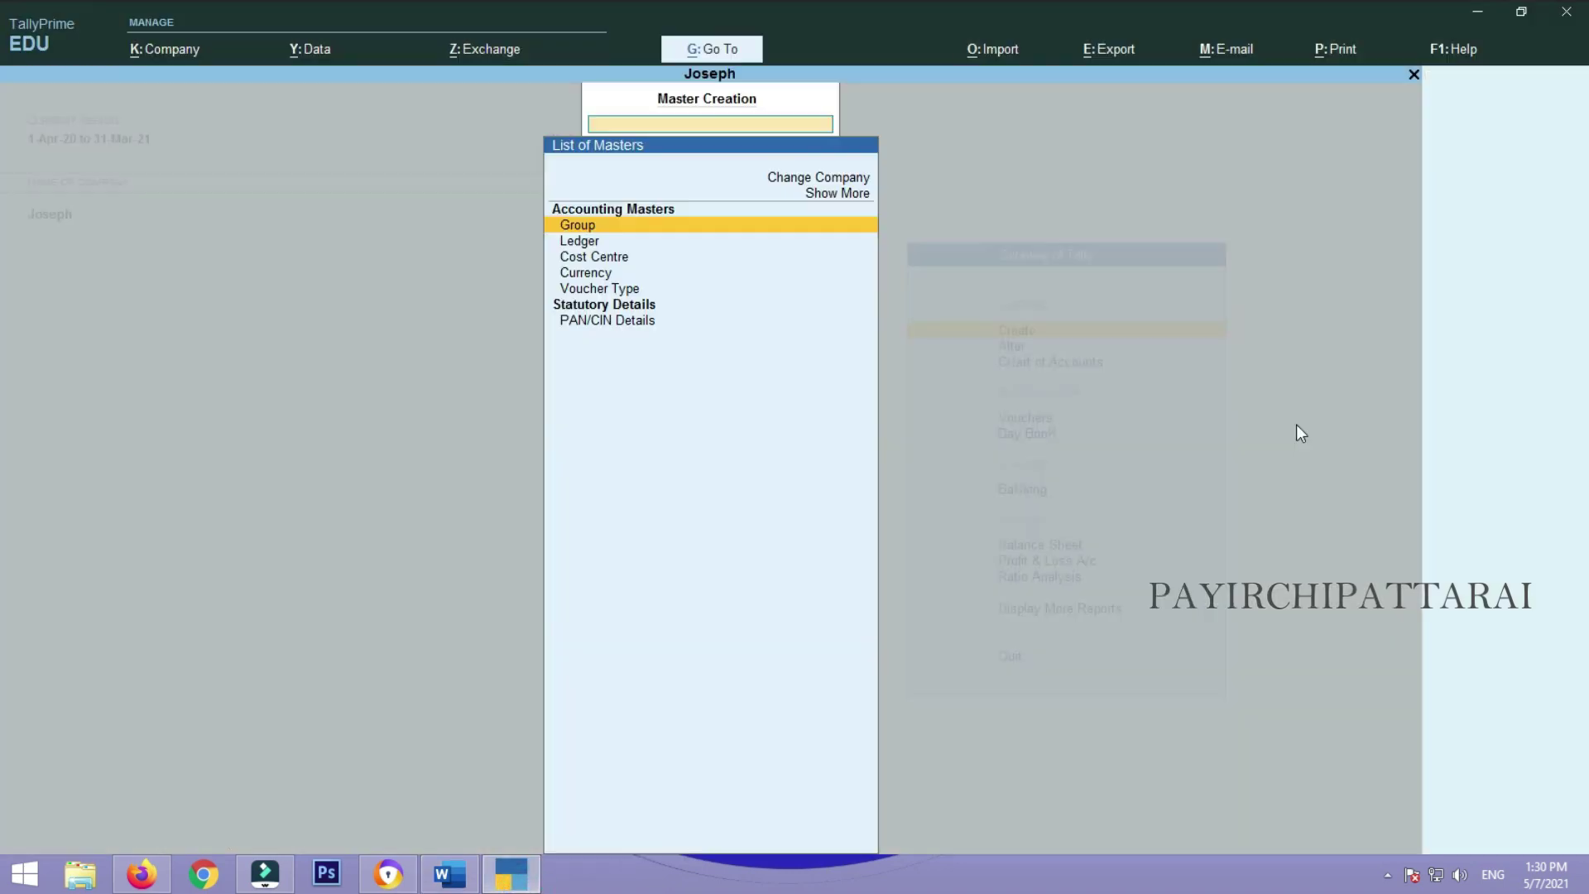
pyautogui.press('Down')
pyautogui.press('Return')
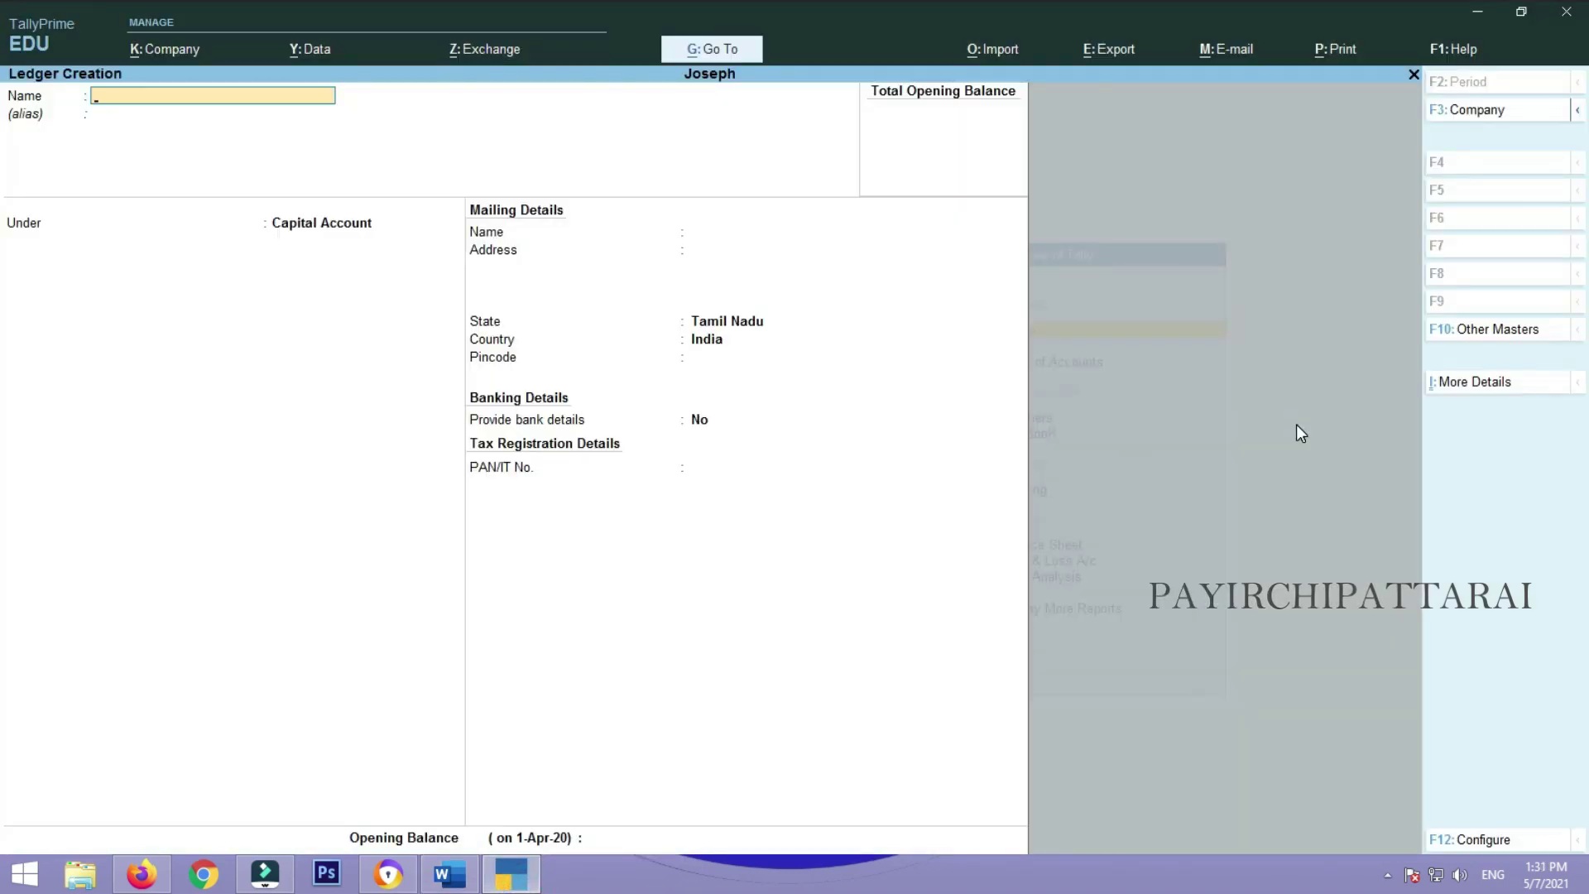
pyautogui.write('Capital')
pyautogui.press('Return')
pyautogui.press('Return')
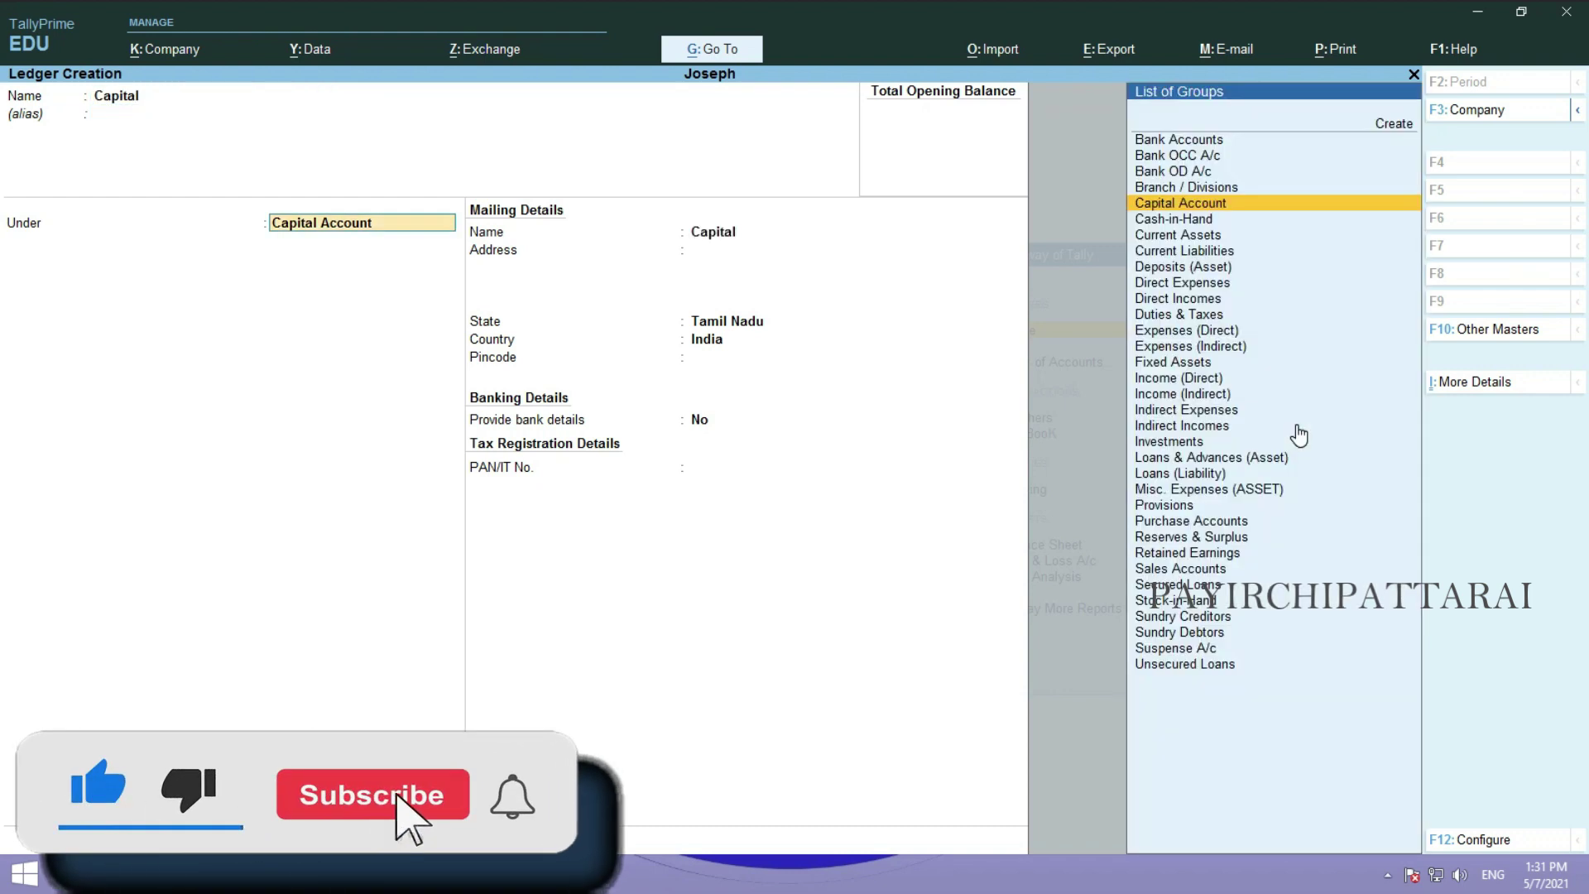
pyautogui.press('Return')
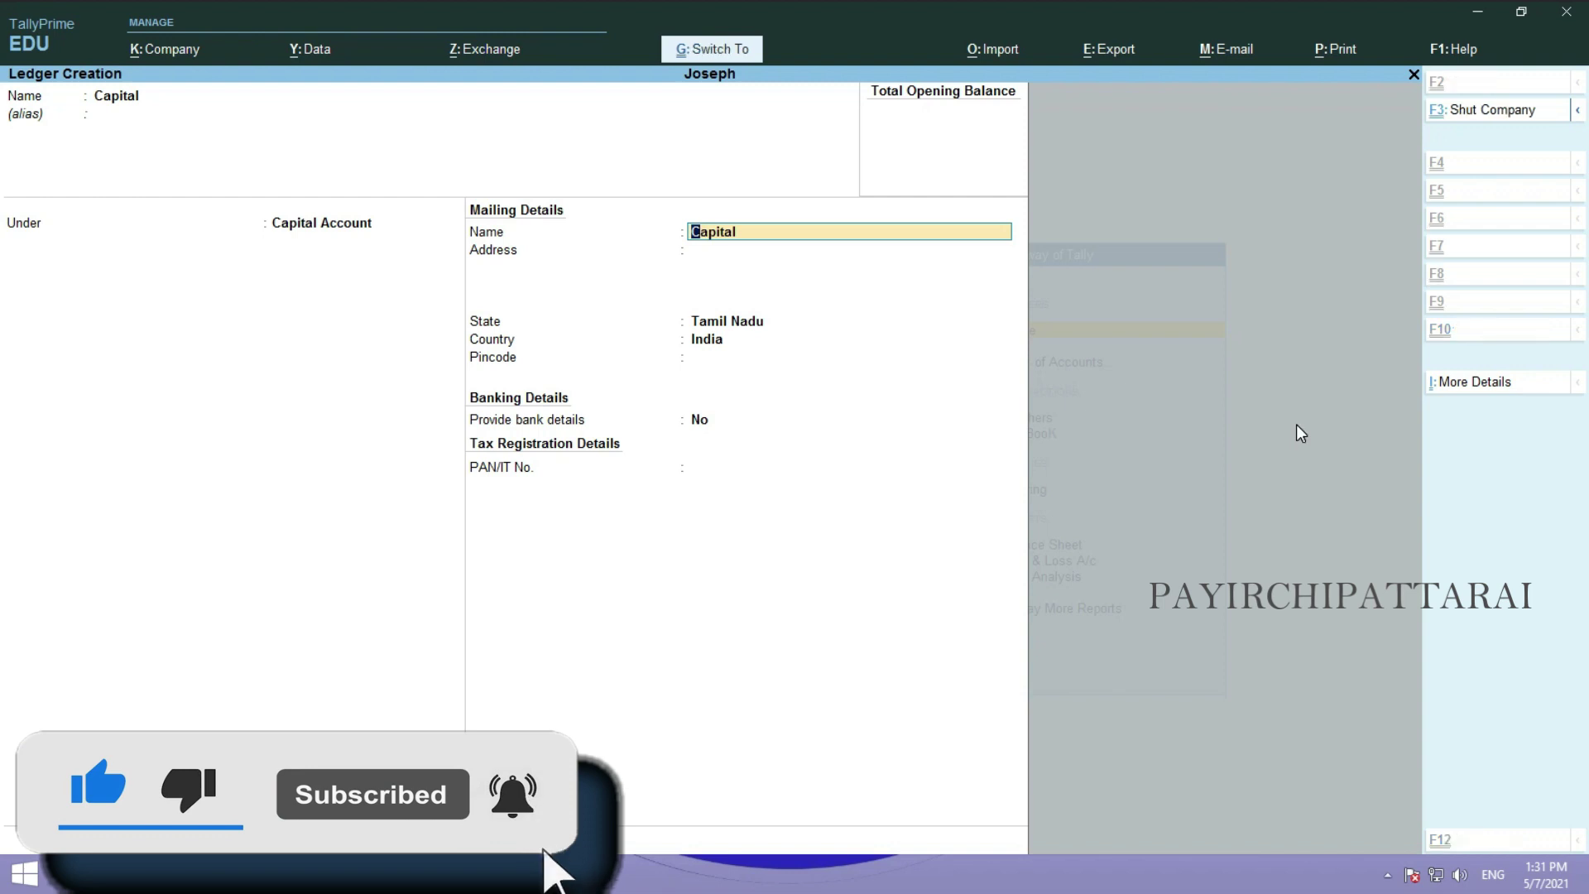
pyautogui.hotkey('ctrl', 'a')
# Create Bike Exp. and Rent ledgers under Indirect Expenses, then return to Gateway of Tally
pyautogui.write('Bike exp')
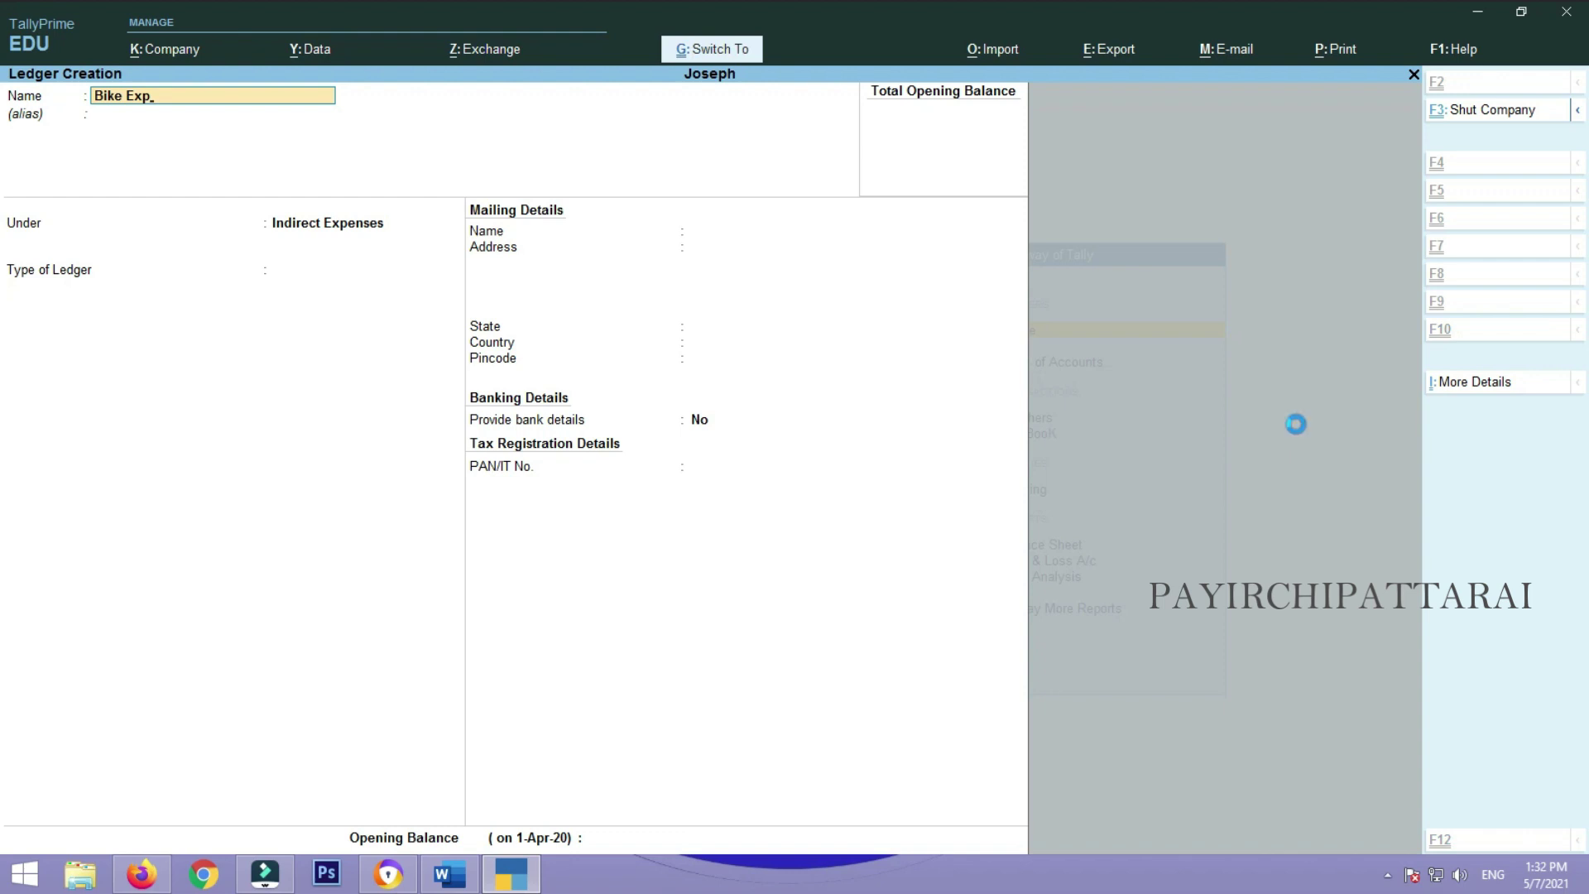
pyautogui.hotkey('ctrl', 'a')
pyautogui.write('R')
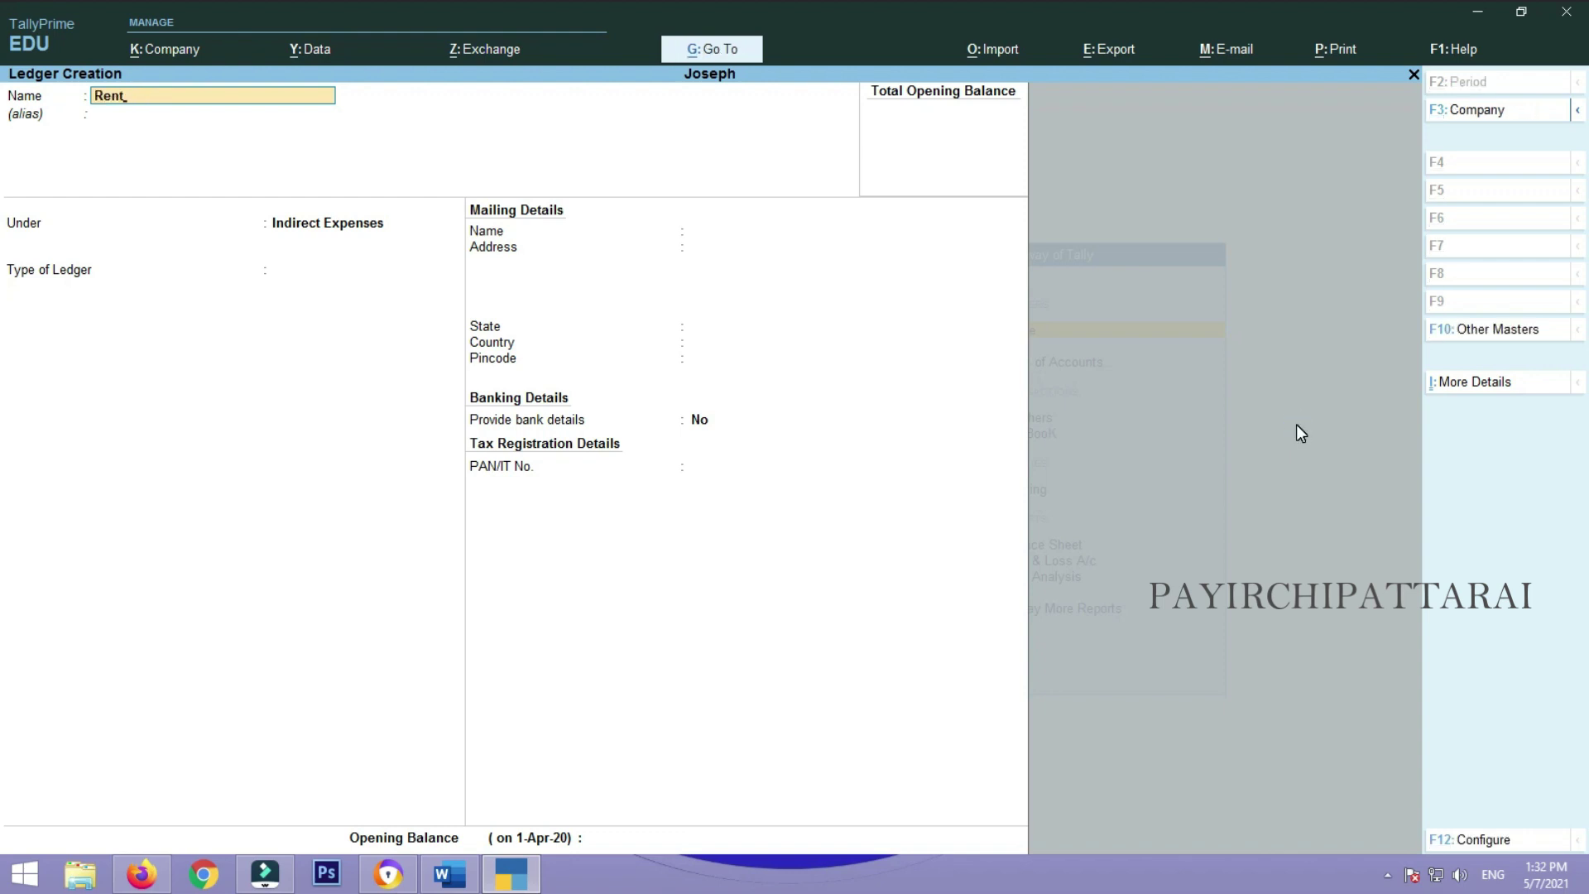
pyautogui.hotkey('ctrl', 'a')
pyautogui.press('Escape')
pyautogui.press('y')
pyautogui.press('Escape')
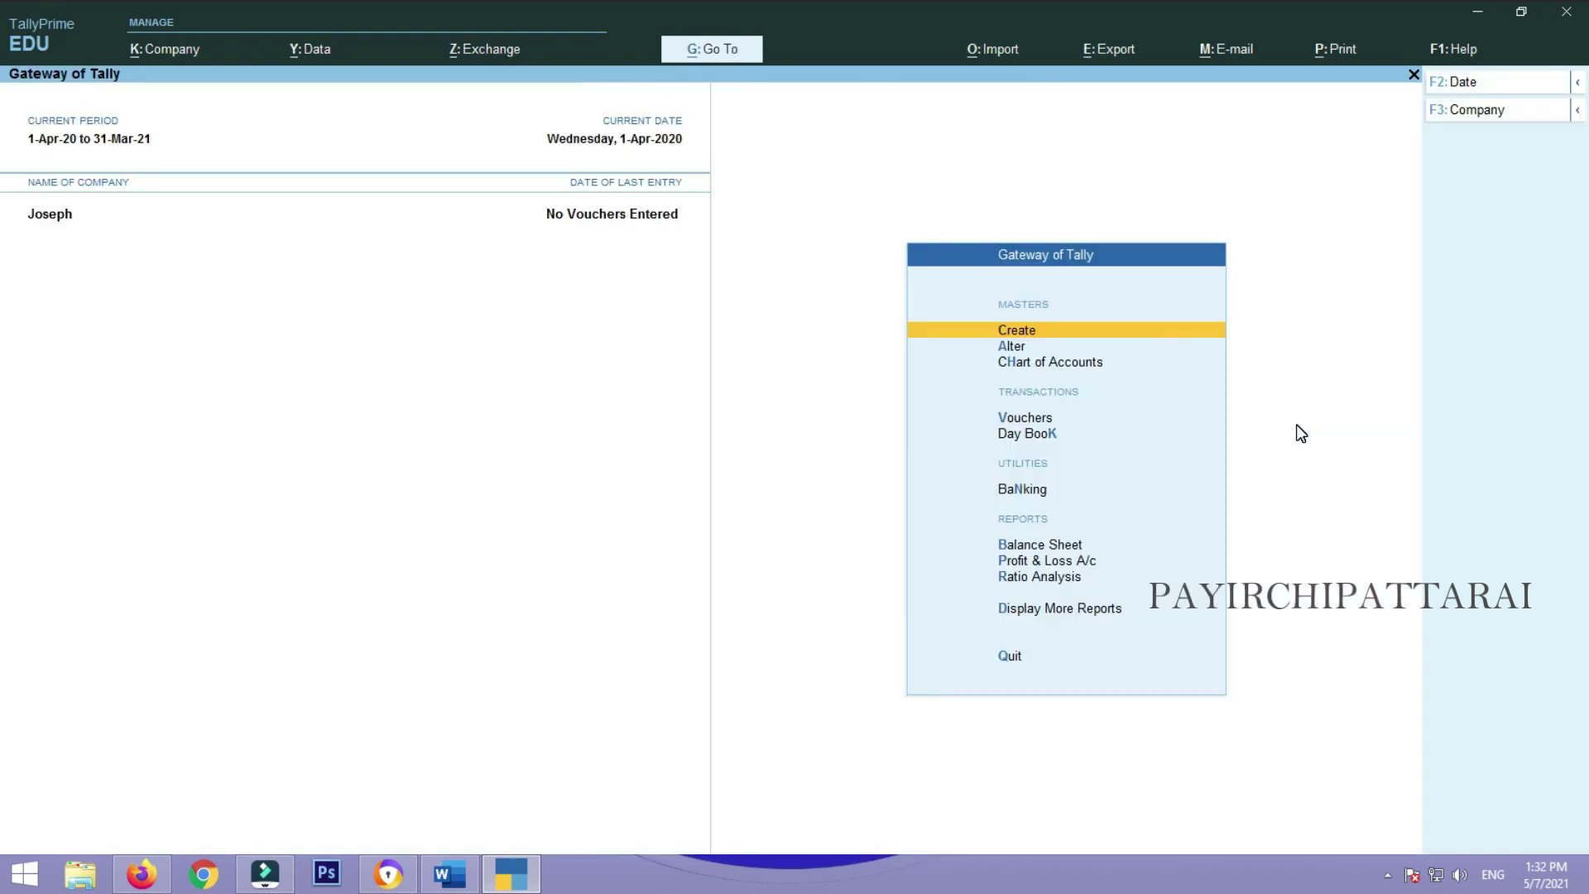
# Show STEP:3's cost categories in Word: Departments, Bikes, Telephones, Advertisement, Branches
pyautogui.click(449, 874)
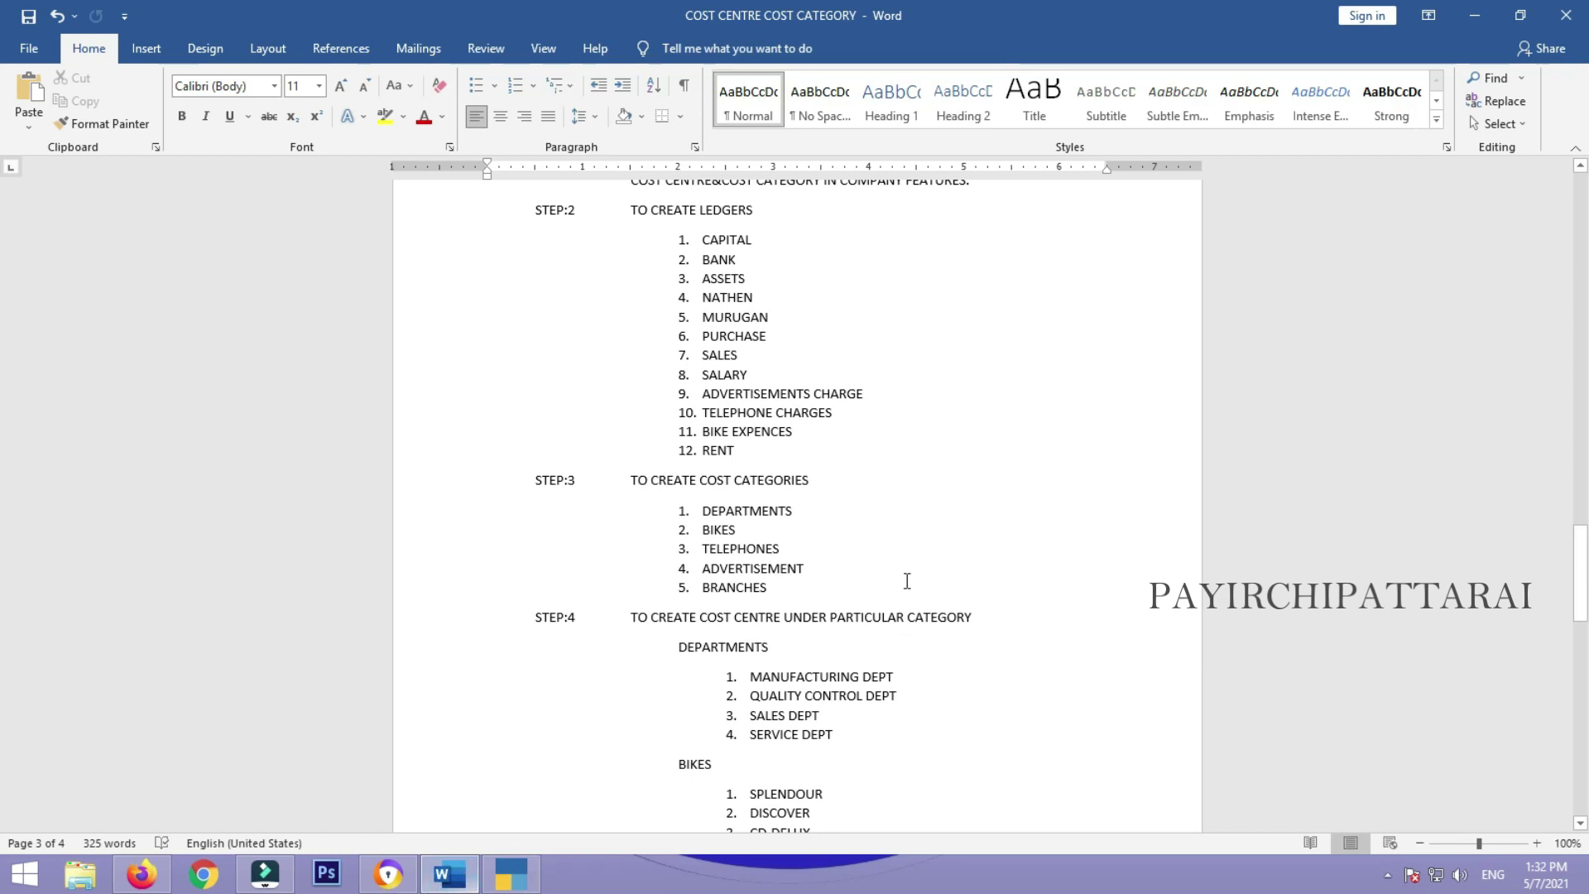
pyautogui.scroll(-3, 861, 549)
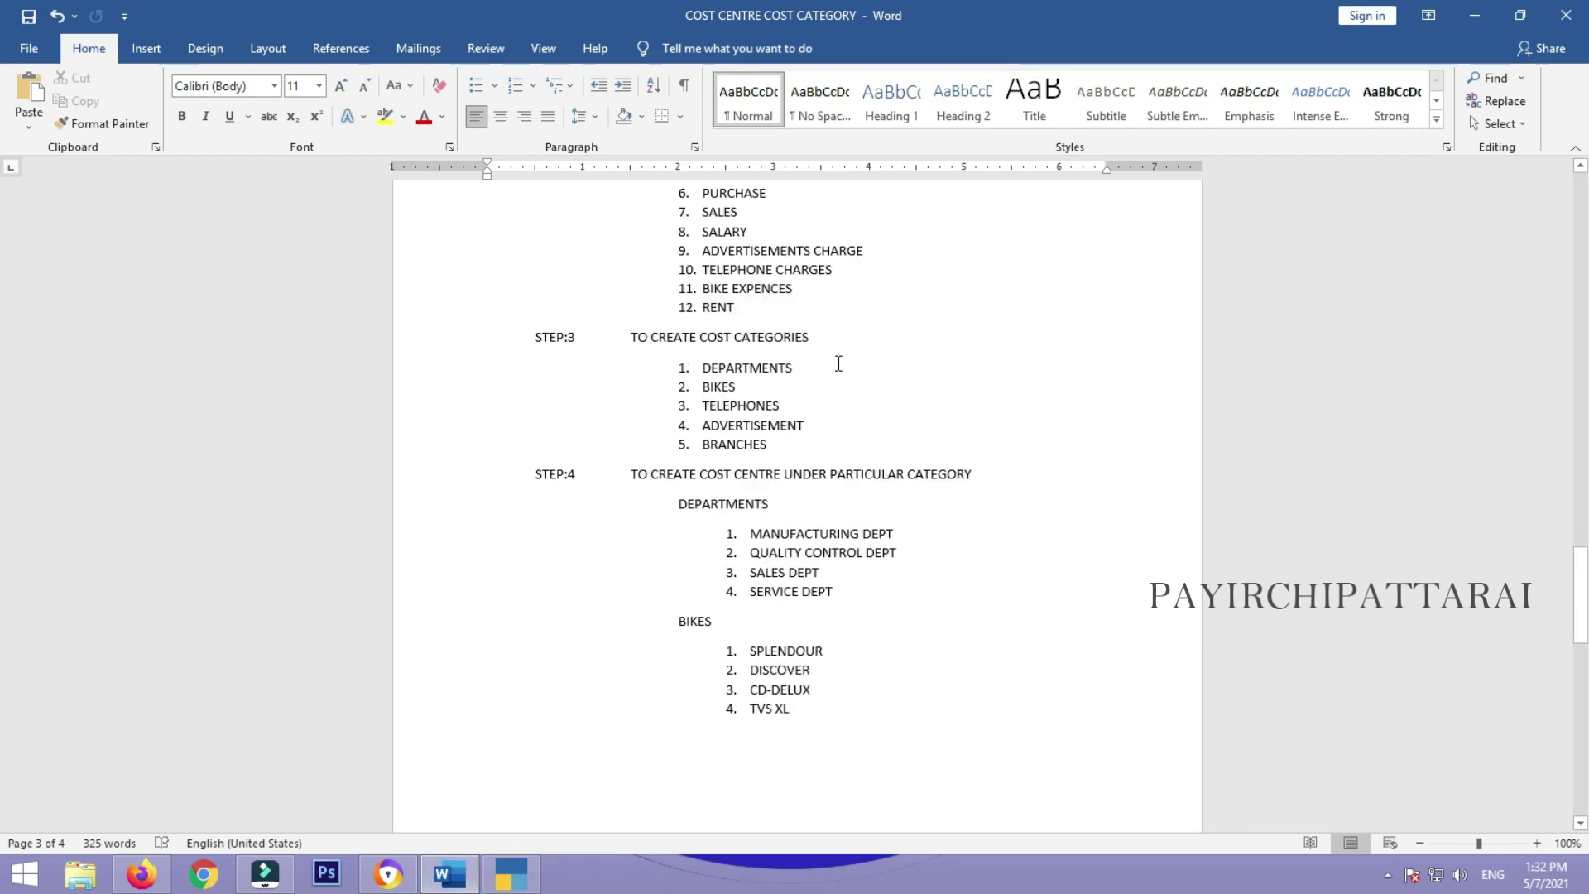
pyautogui.scroll(-1, 837, 366)
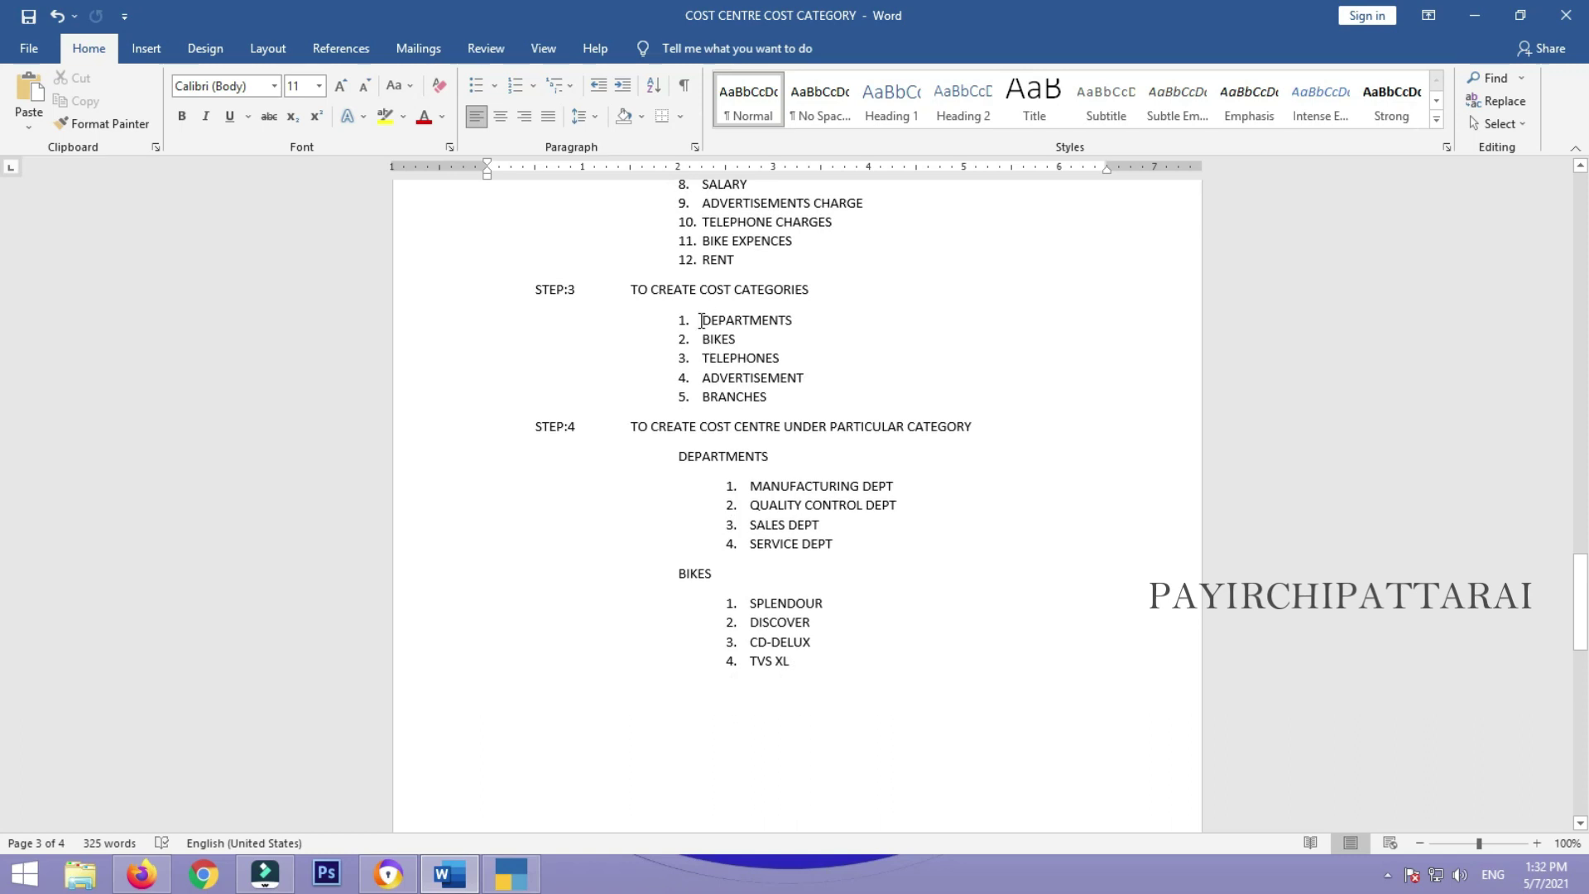
# Back in TallyPrime, browse the Master Creation and Chart of Accounts lists
pyautogui.click(510, 873)
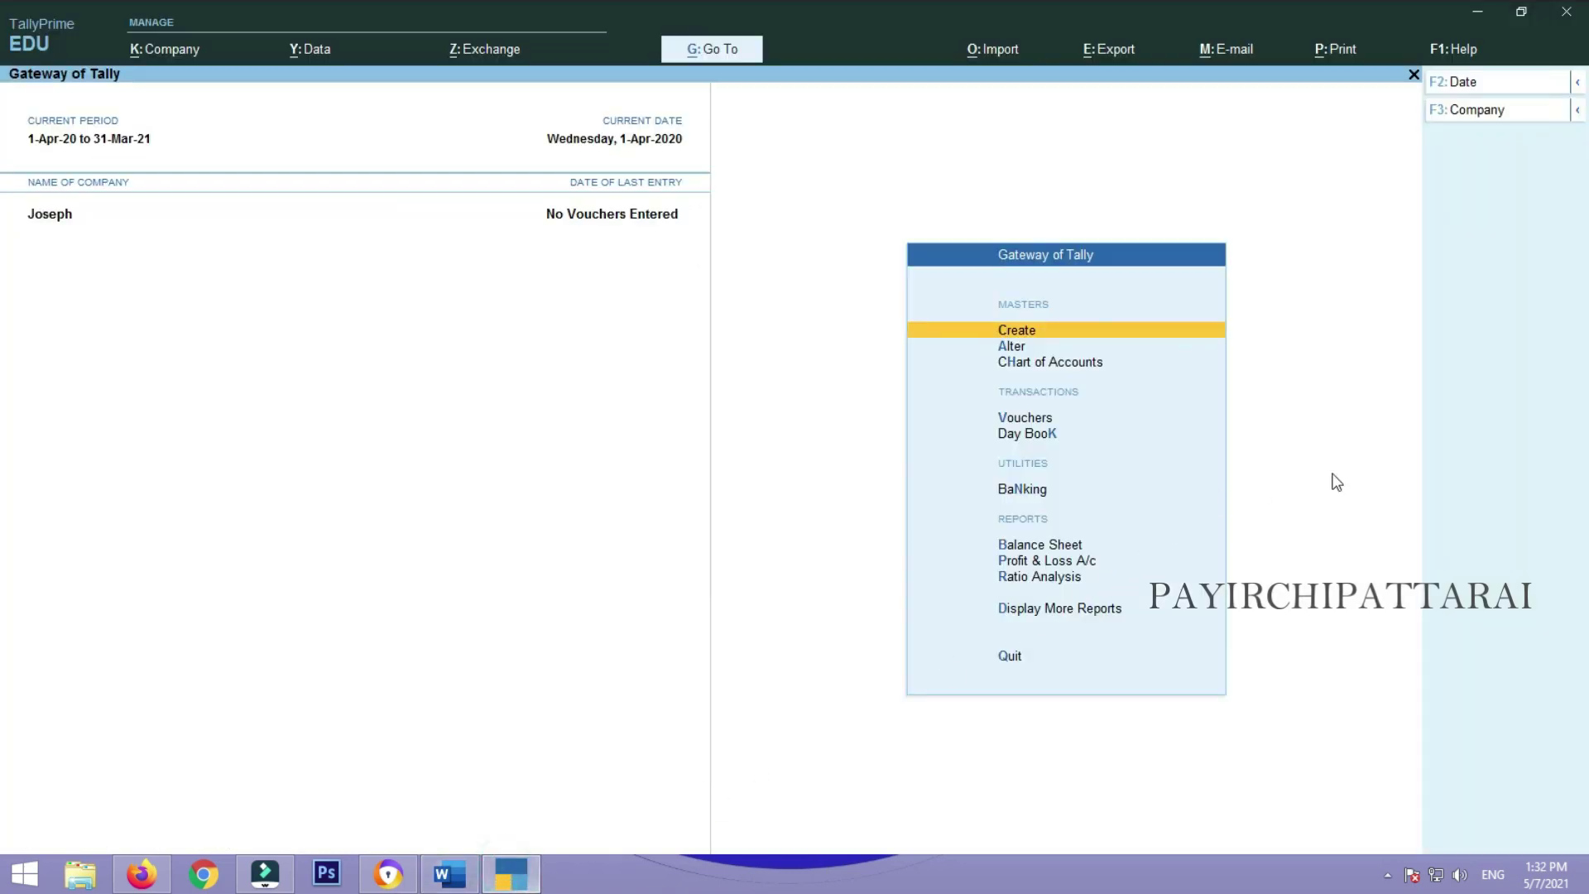
pyautogui.press('Return')
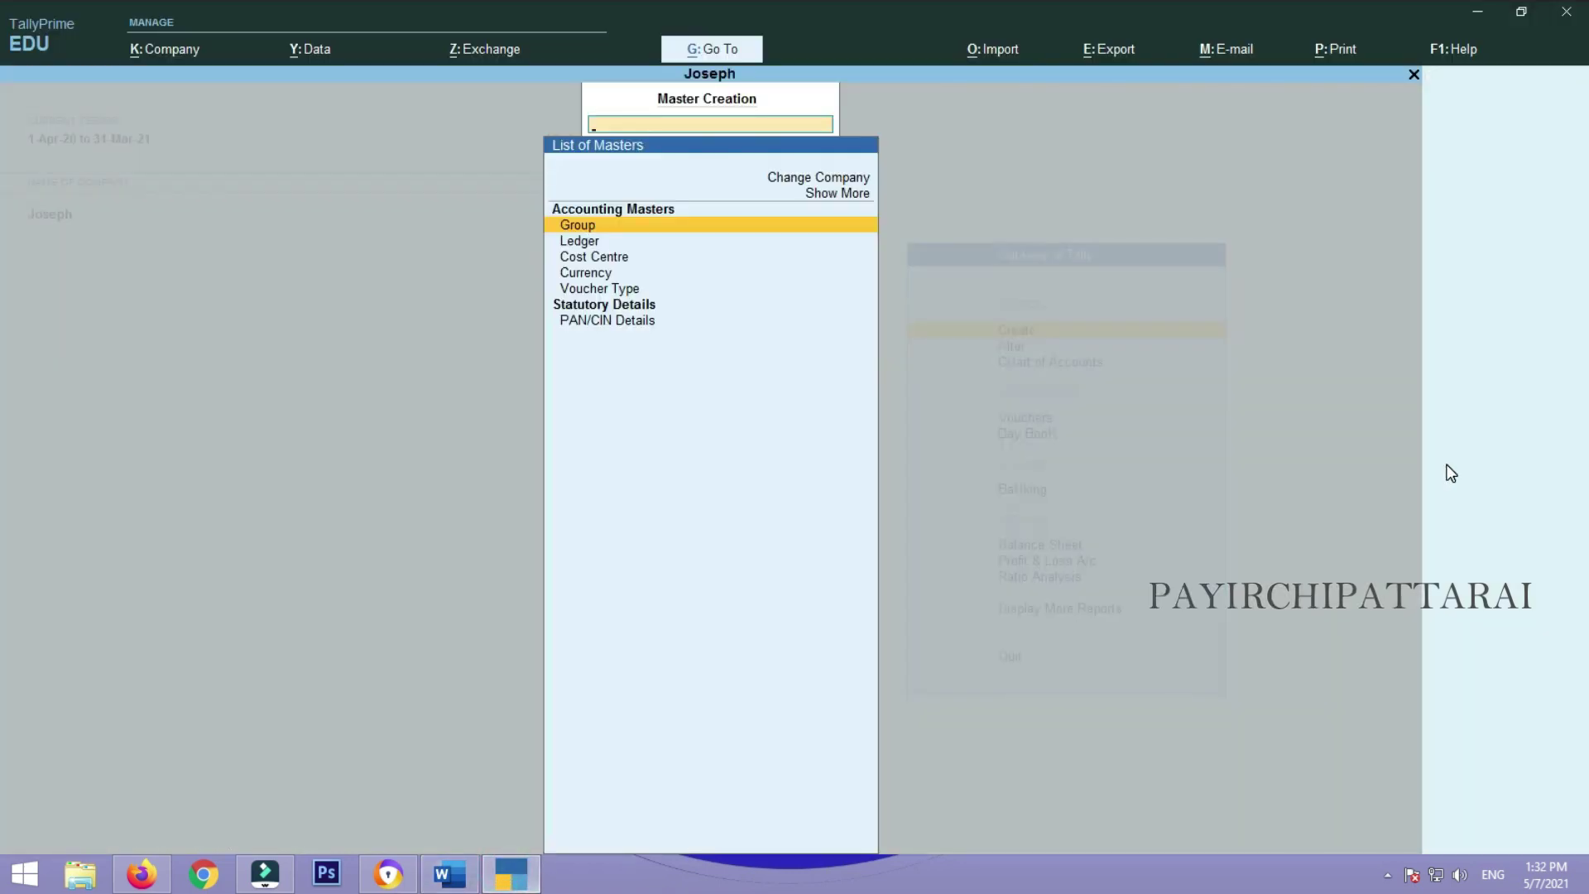
pyautogui.press('Down')
pyautogui.press('Down')
pyautogui.press('Down')
pyautogui.press('Down')
pyautogui.press('Down')
pyautogui.press('Up')
pyautogui.press('Up')
pyautogui.press('Up')
pyautogui.press('Up')
pyautogui.press('Down')
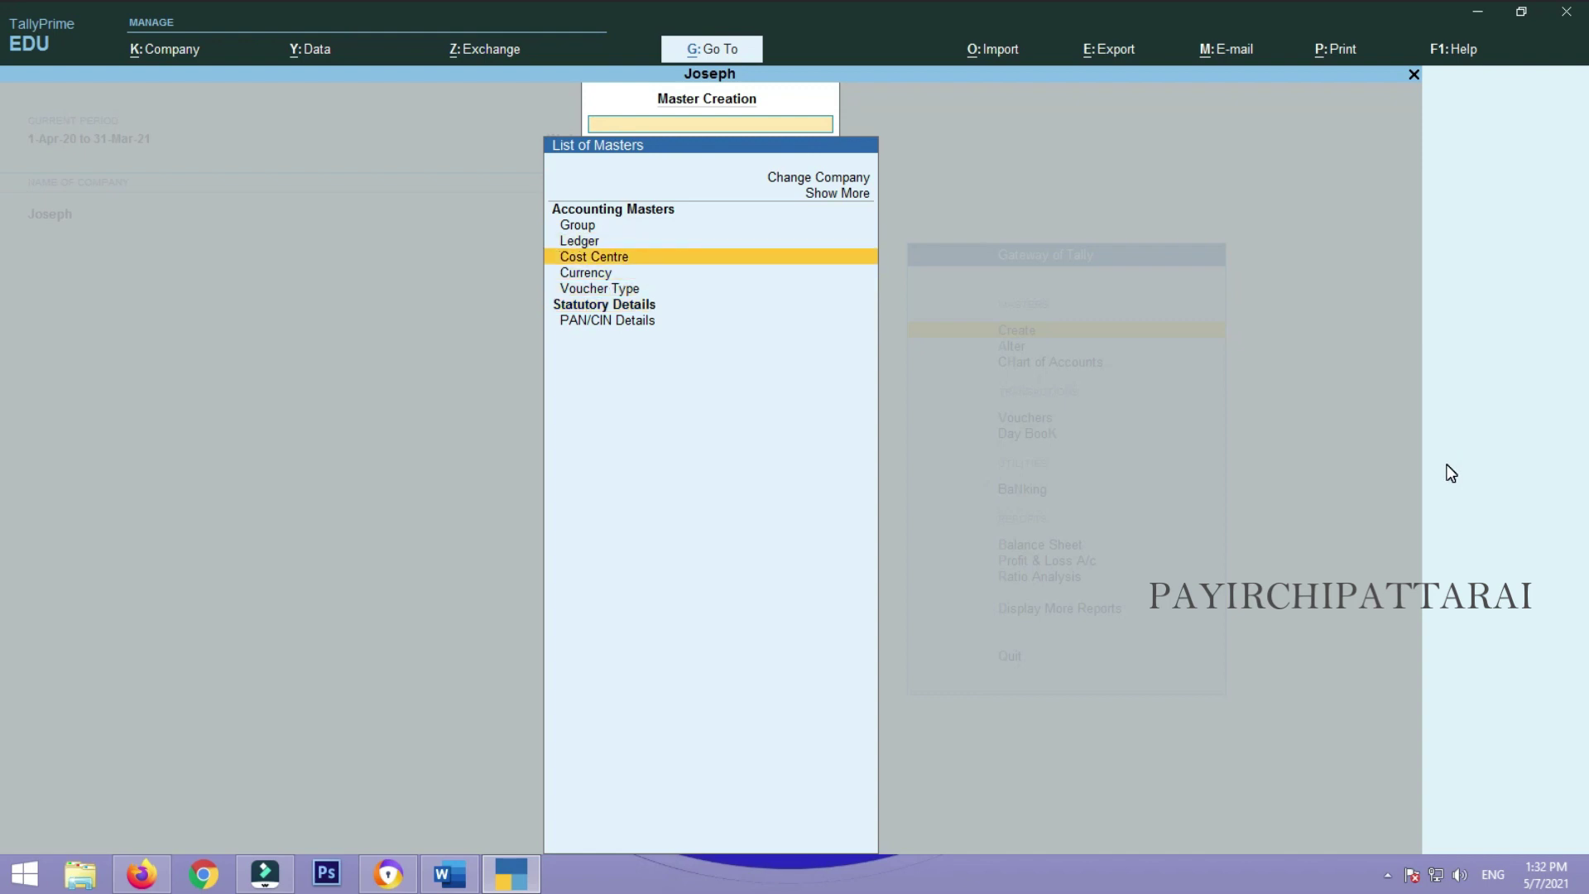
pyautogui.press('Escape')
pyautogui.press('Down')
pyautogui.press('Down')
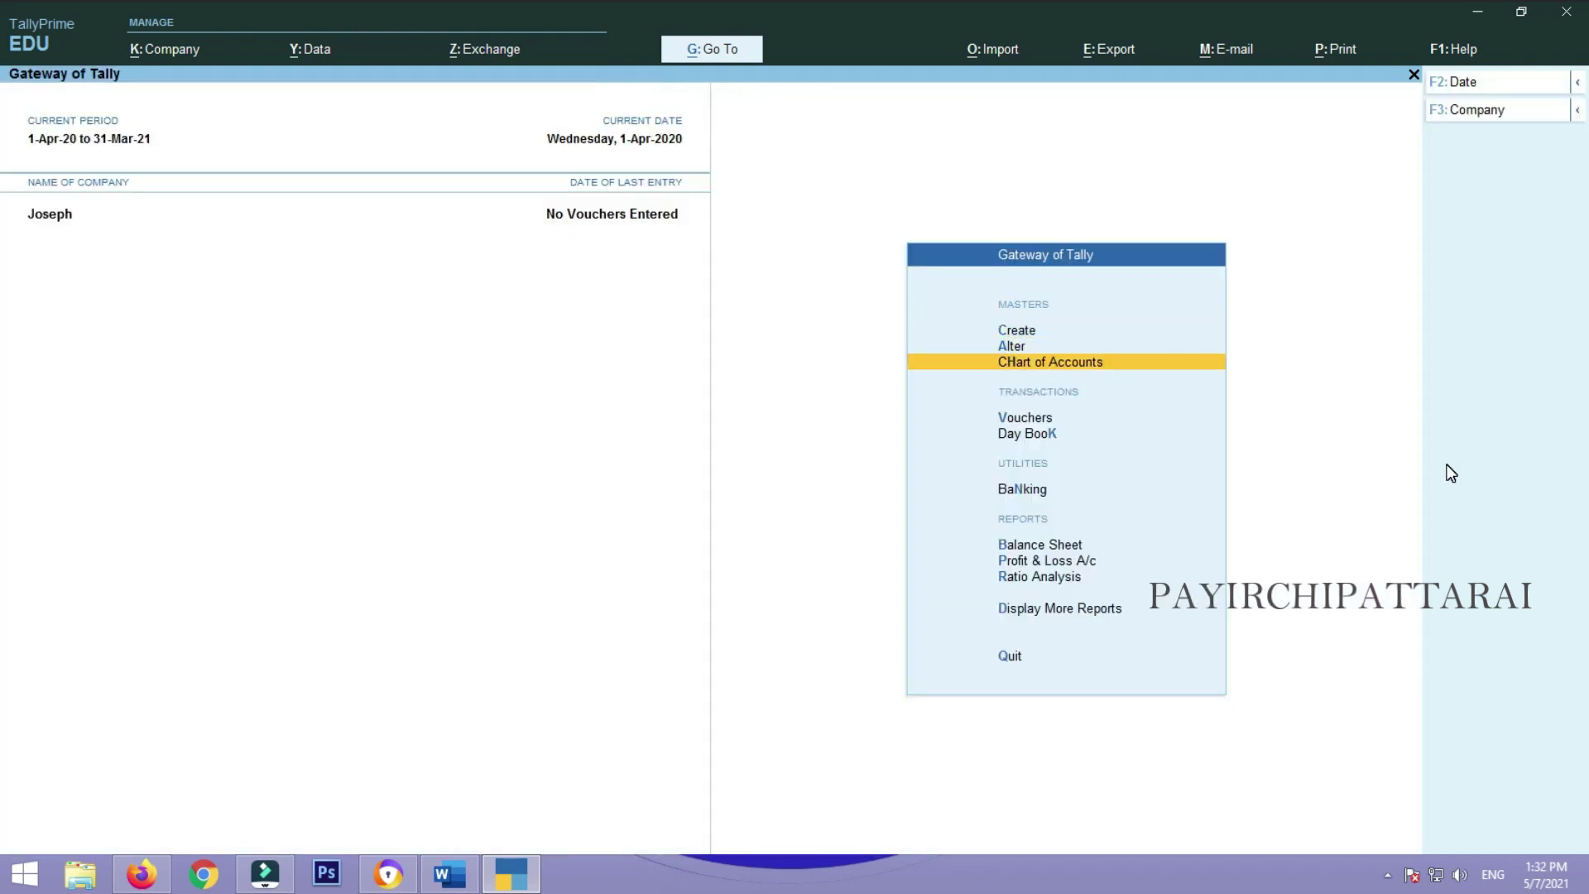
pyautogui.press('Return')
pyautogui.press('Down')
pyautogui.press('Down')
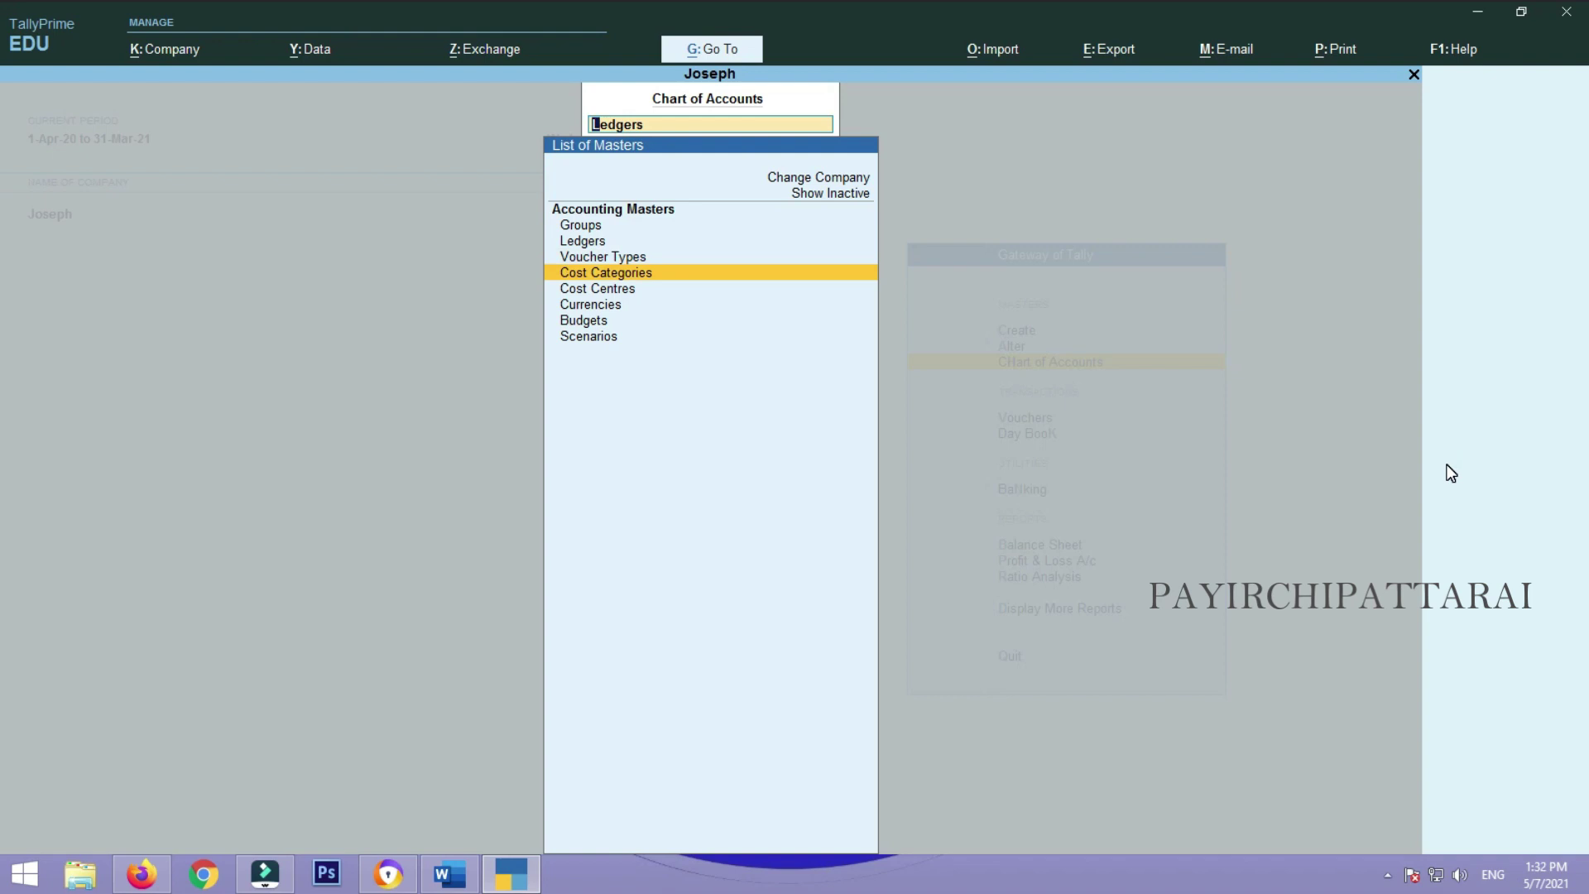
pyautogui.press('Up')
pyautogui.press('Up')
pyautogui.press('Up')
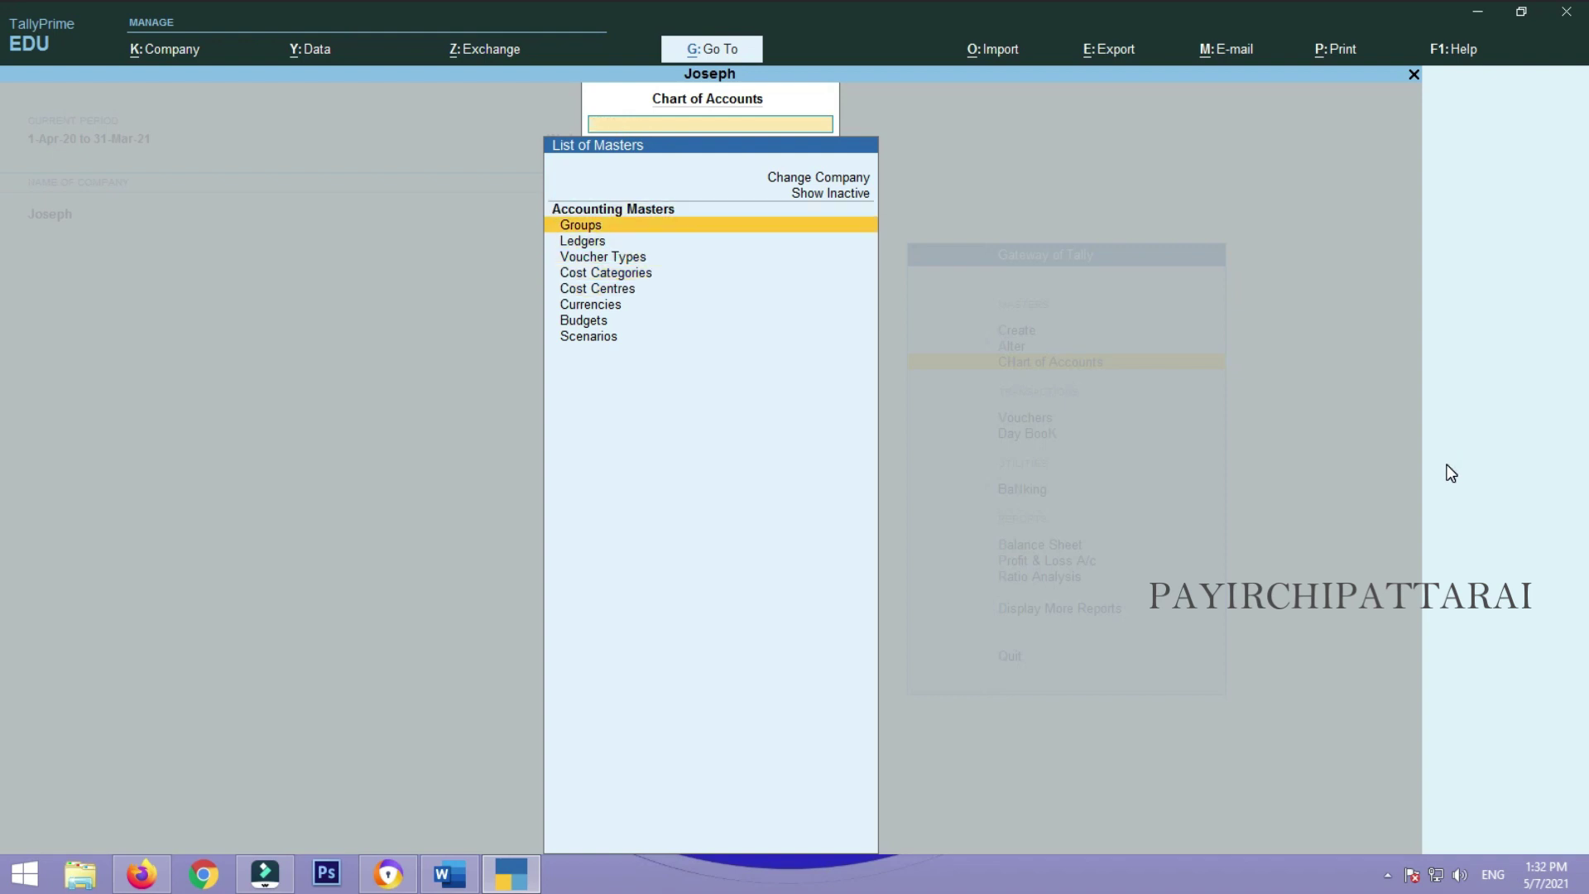
pyautogui.press('Escape')
# Open the Cost Categories list, holding only Primary Cost Category, and show Multi-Masters options
pyautogui.press('Up')
pyautogui.press('Up')
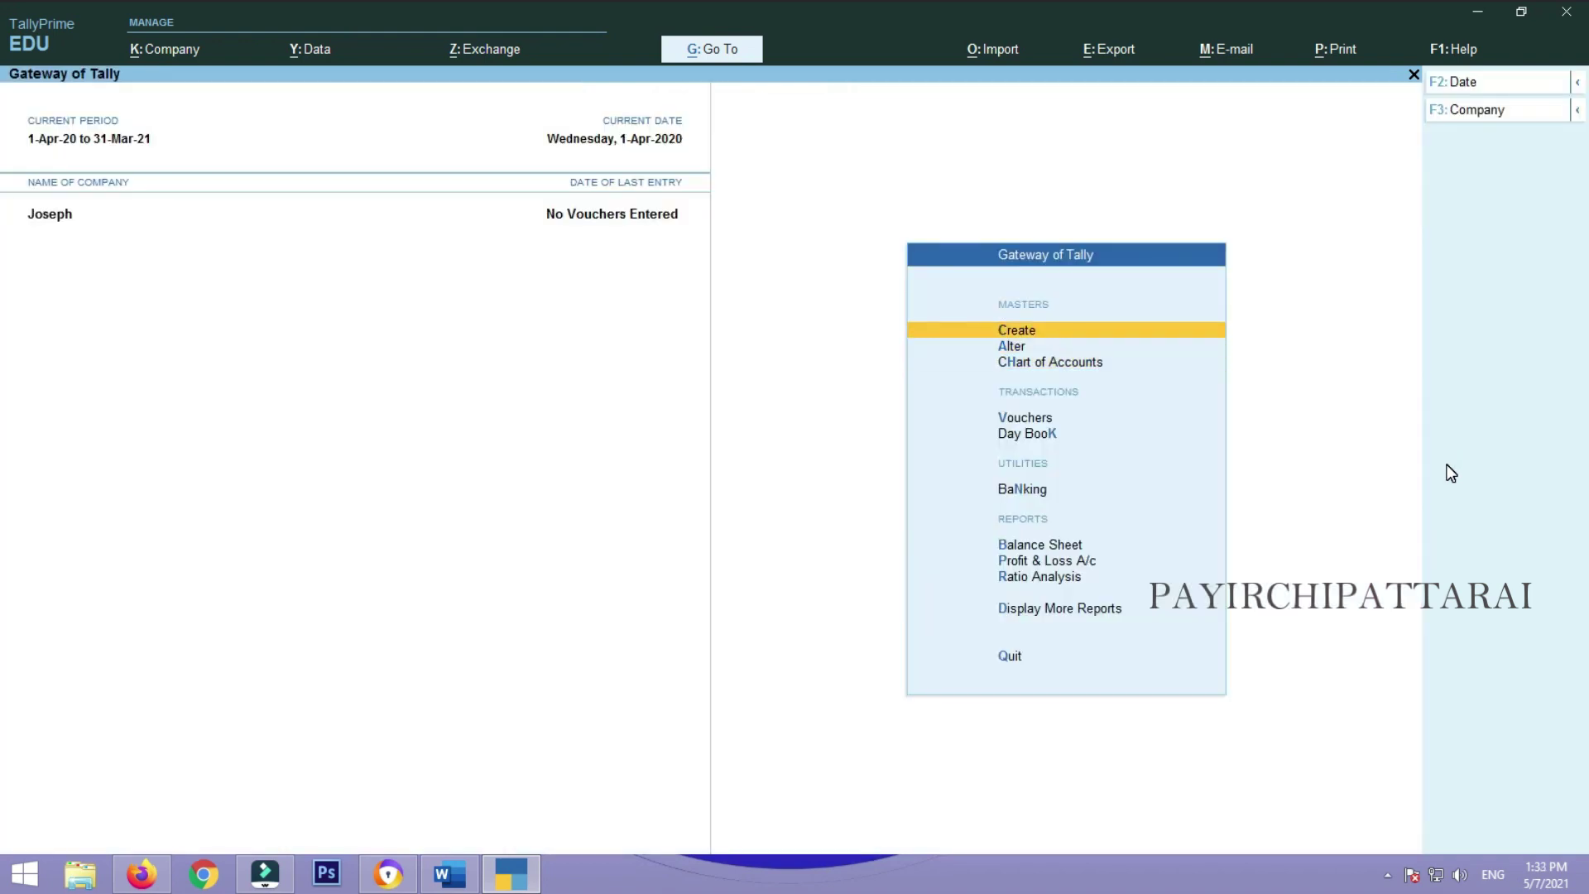
pyautogui.press('Down')
pyautogui.press('Down')
pyautogui.press('Return')
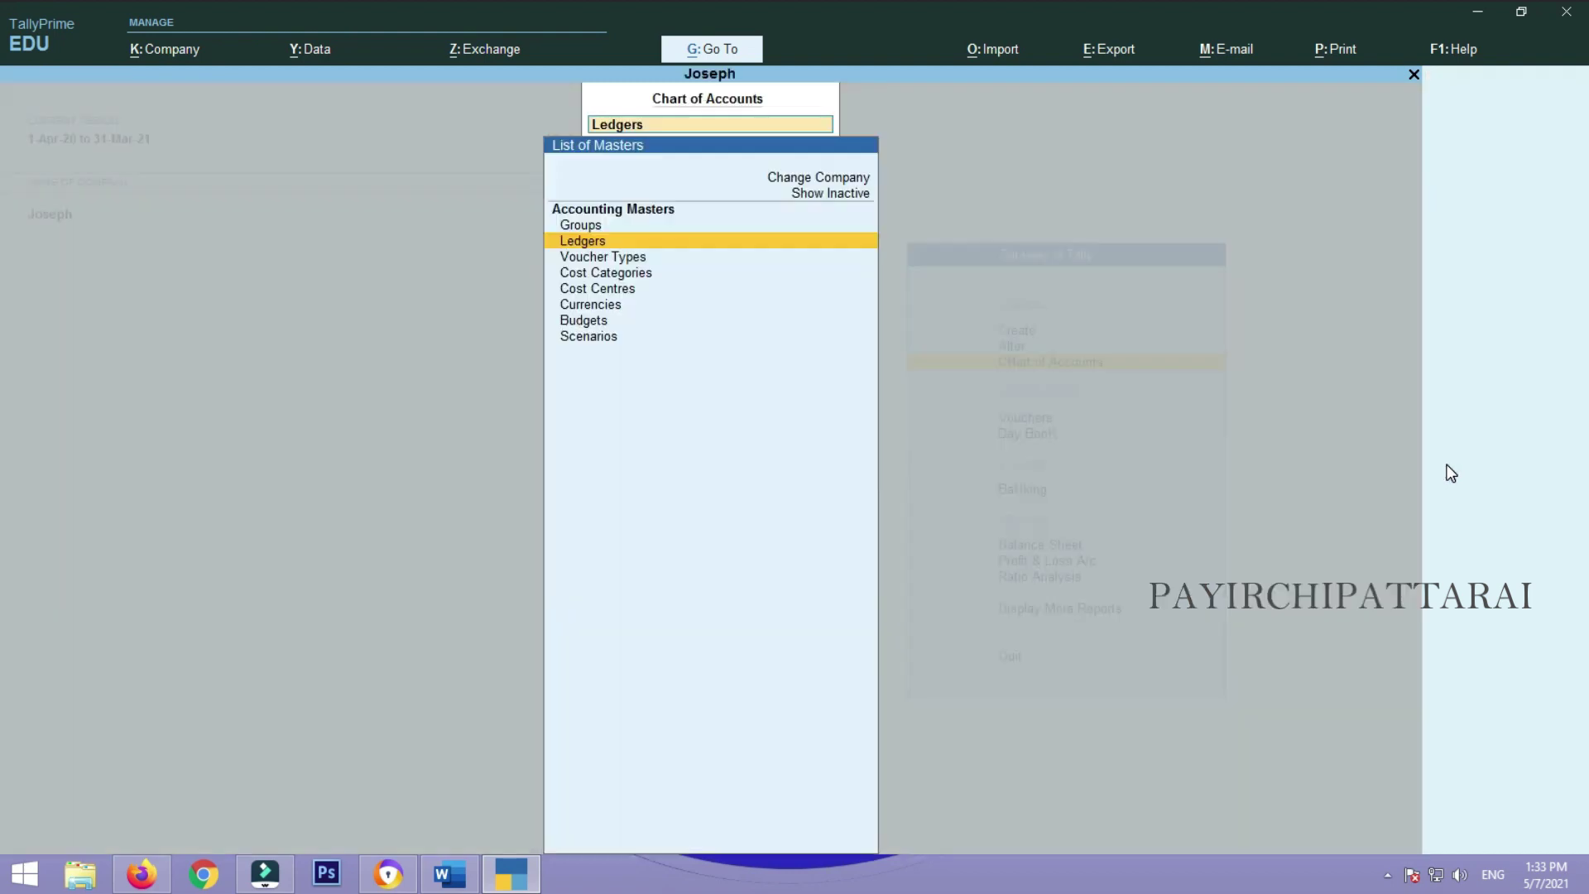
pyautogui.press('Down')
pyautogui.press('Down')
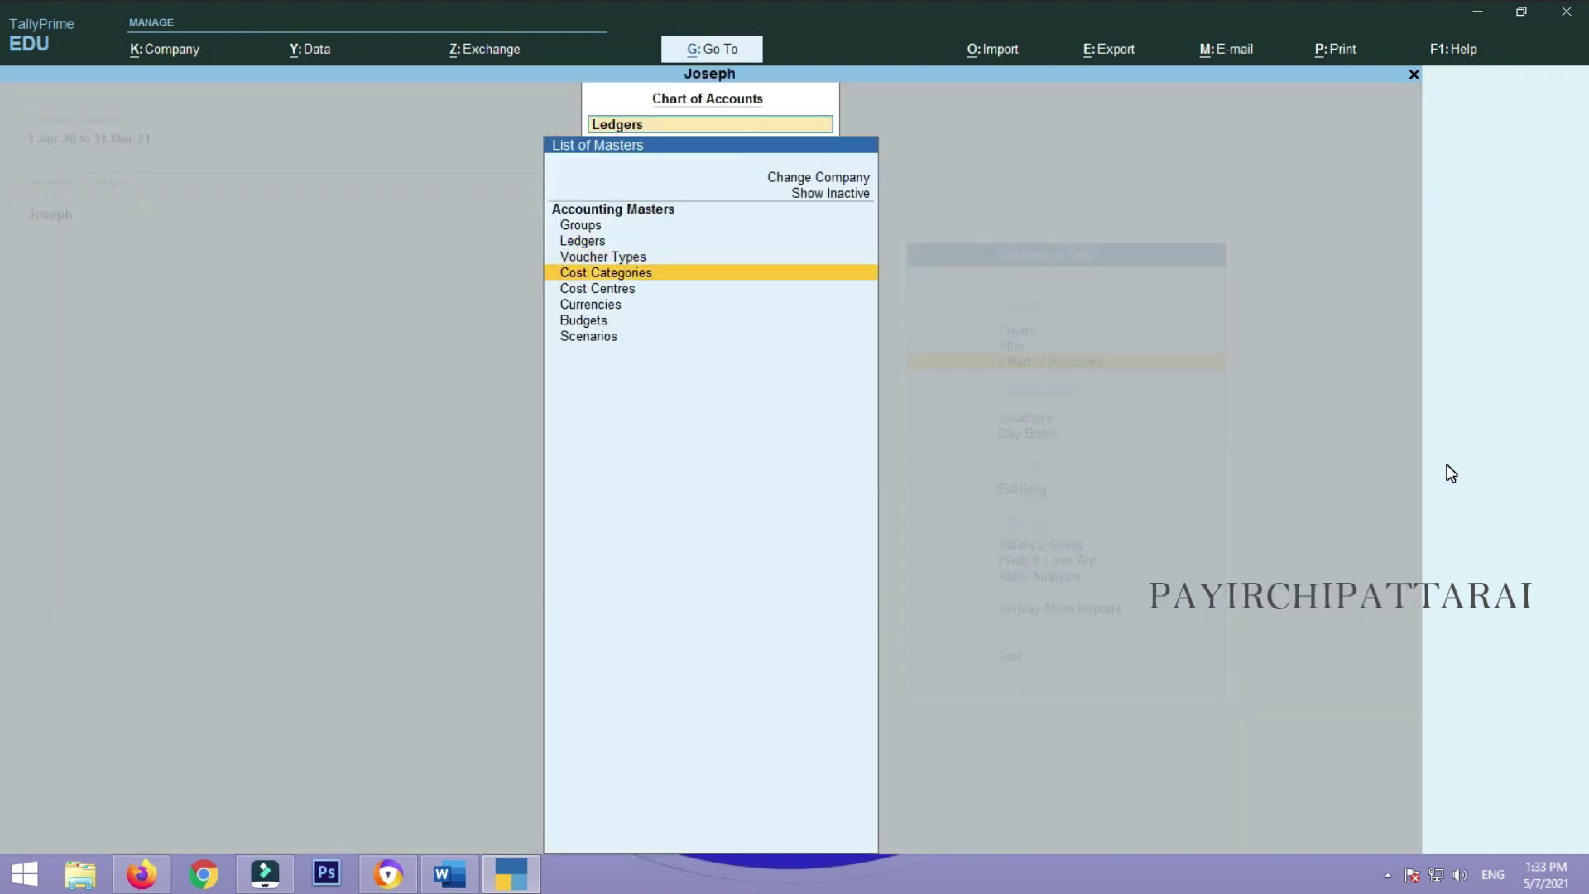
pyautogui.press('Return')
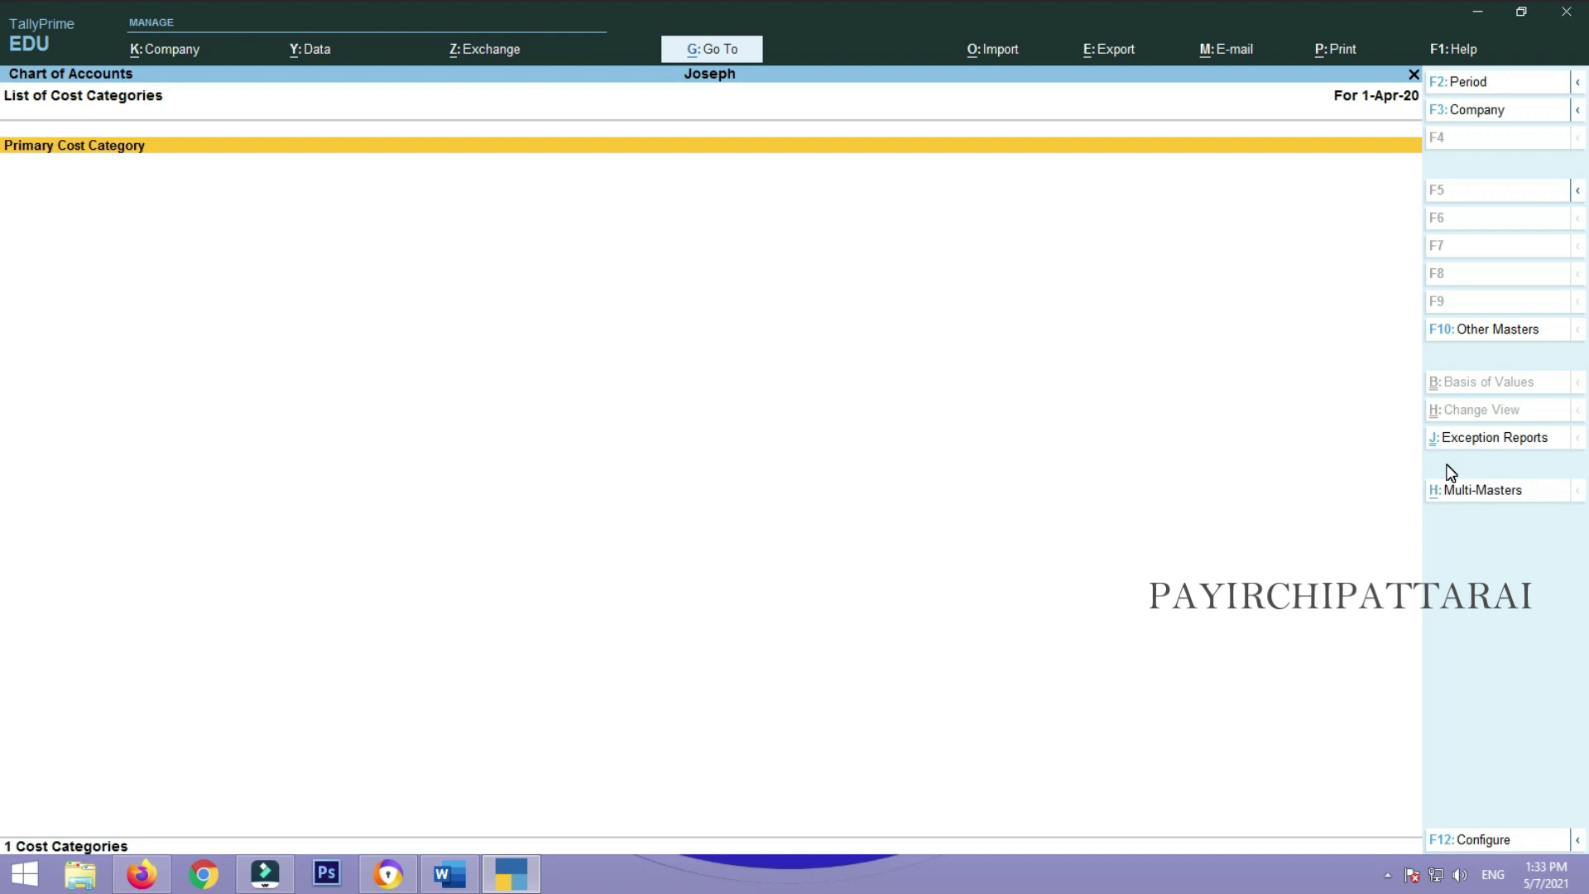
pyautogui.click(1467, 488)
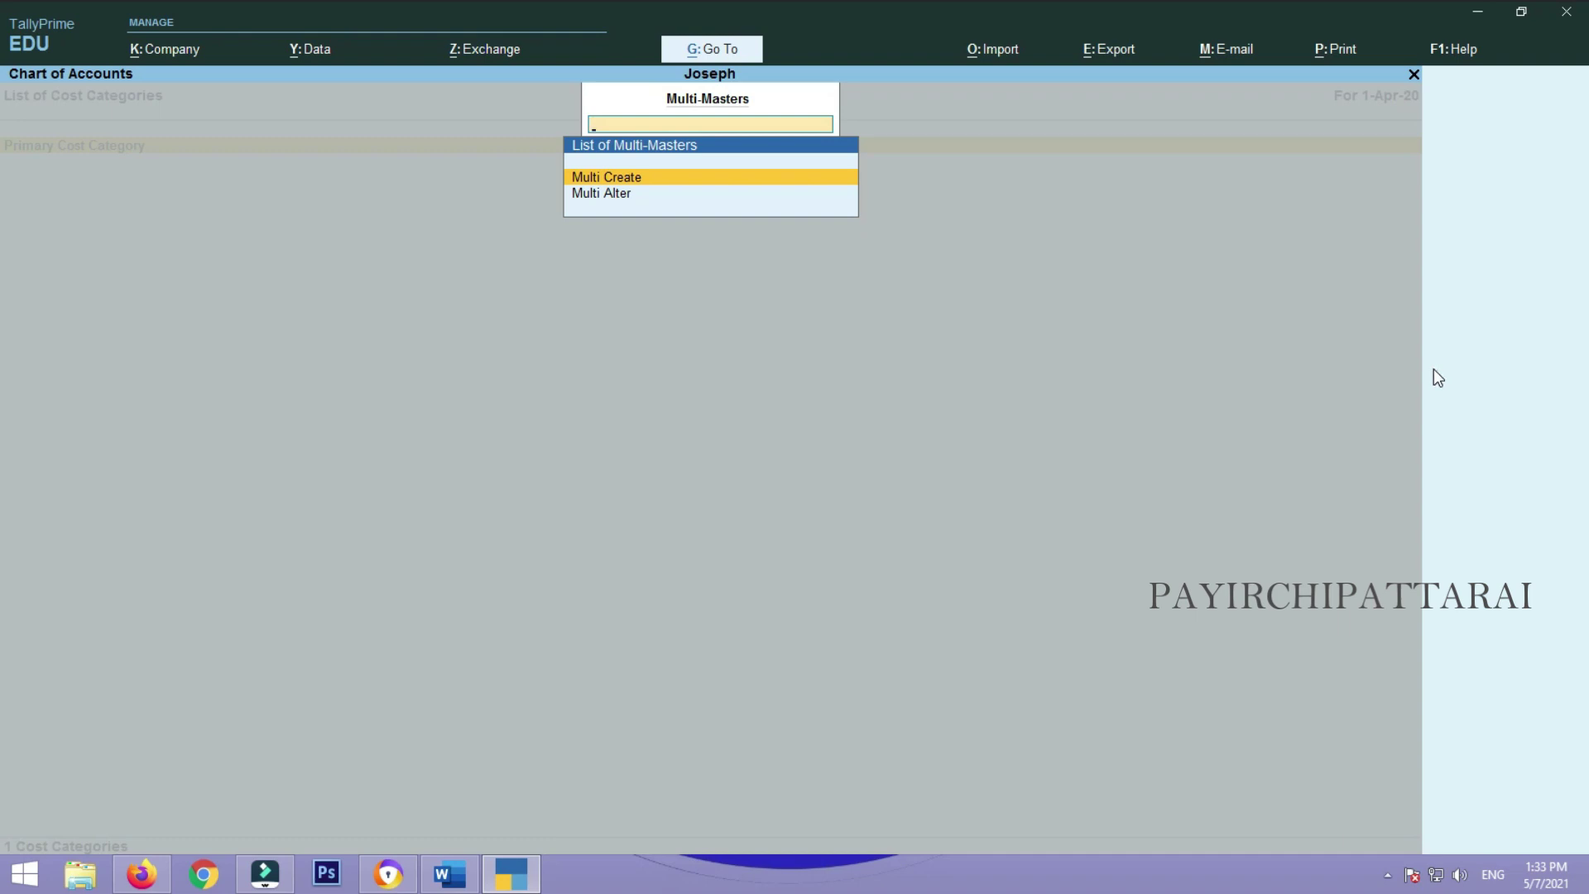
# Multi-create cost categories Departments, Bikes and Telephone Numbers for revenue items only
pyautogui.press('Return')
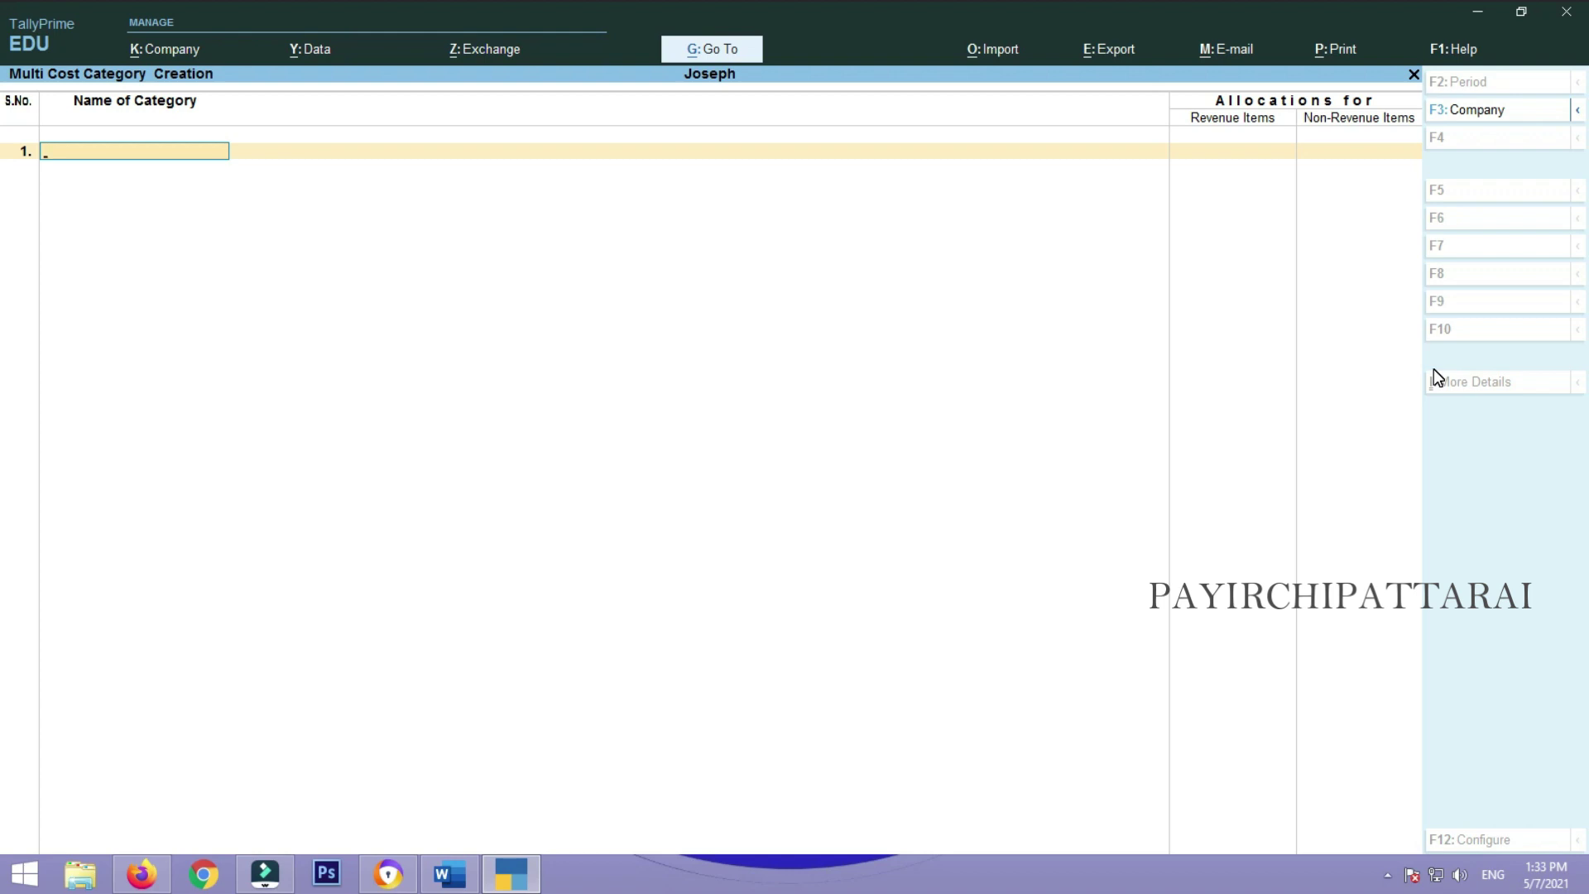
pyautogui.write('Departments')
pyautogui.press('Return')
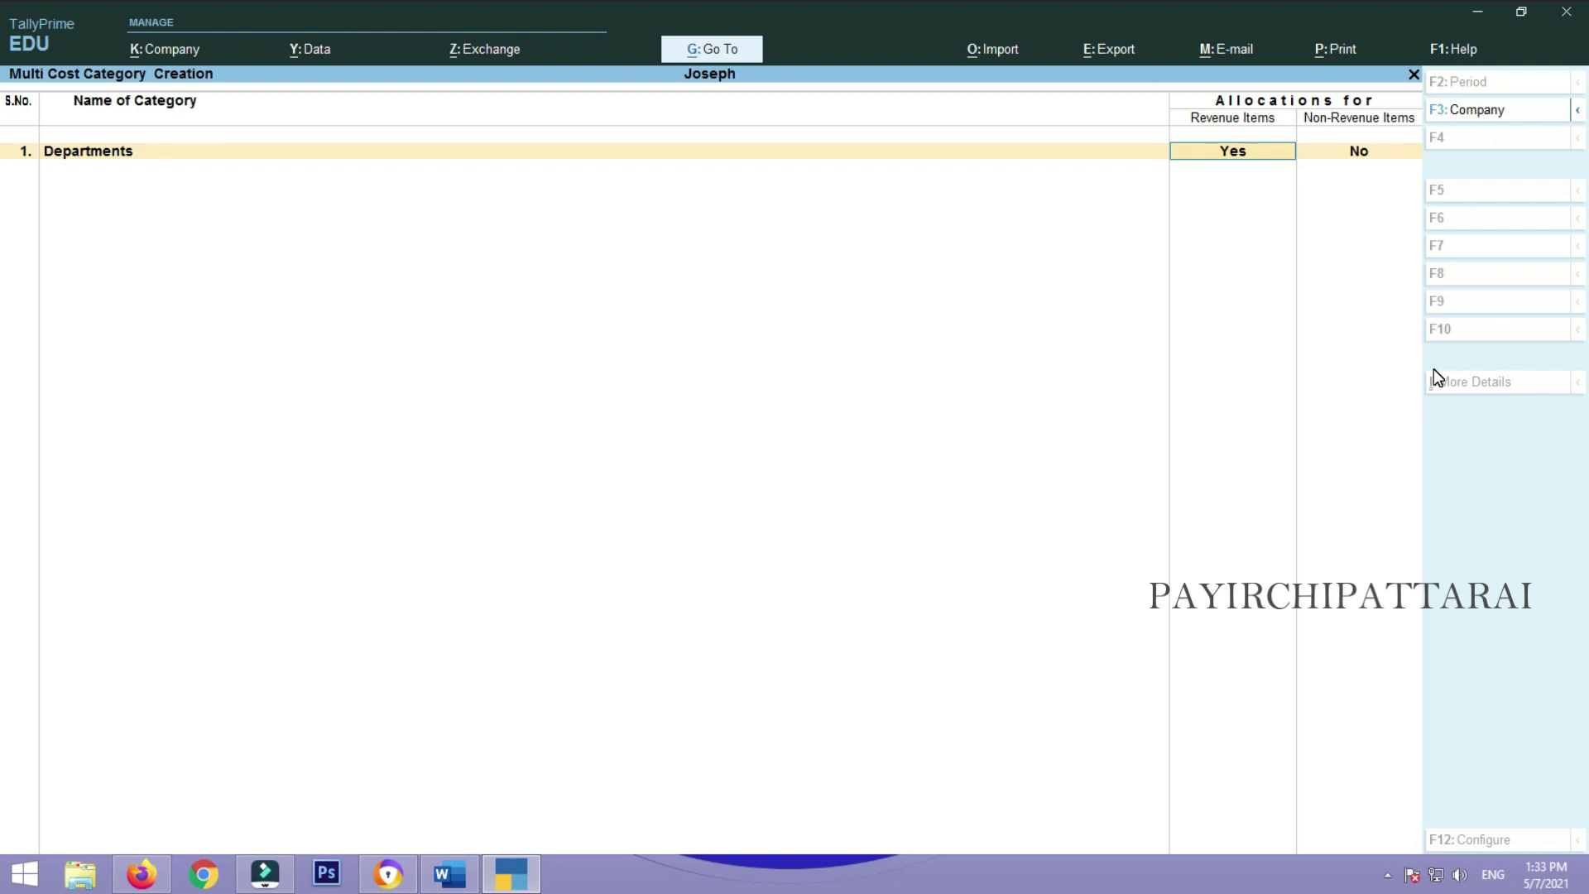
pyautogui.press('Return')
pyautogui.press('Return')
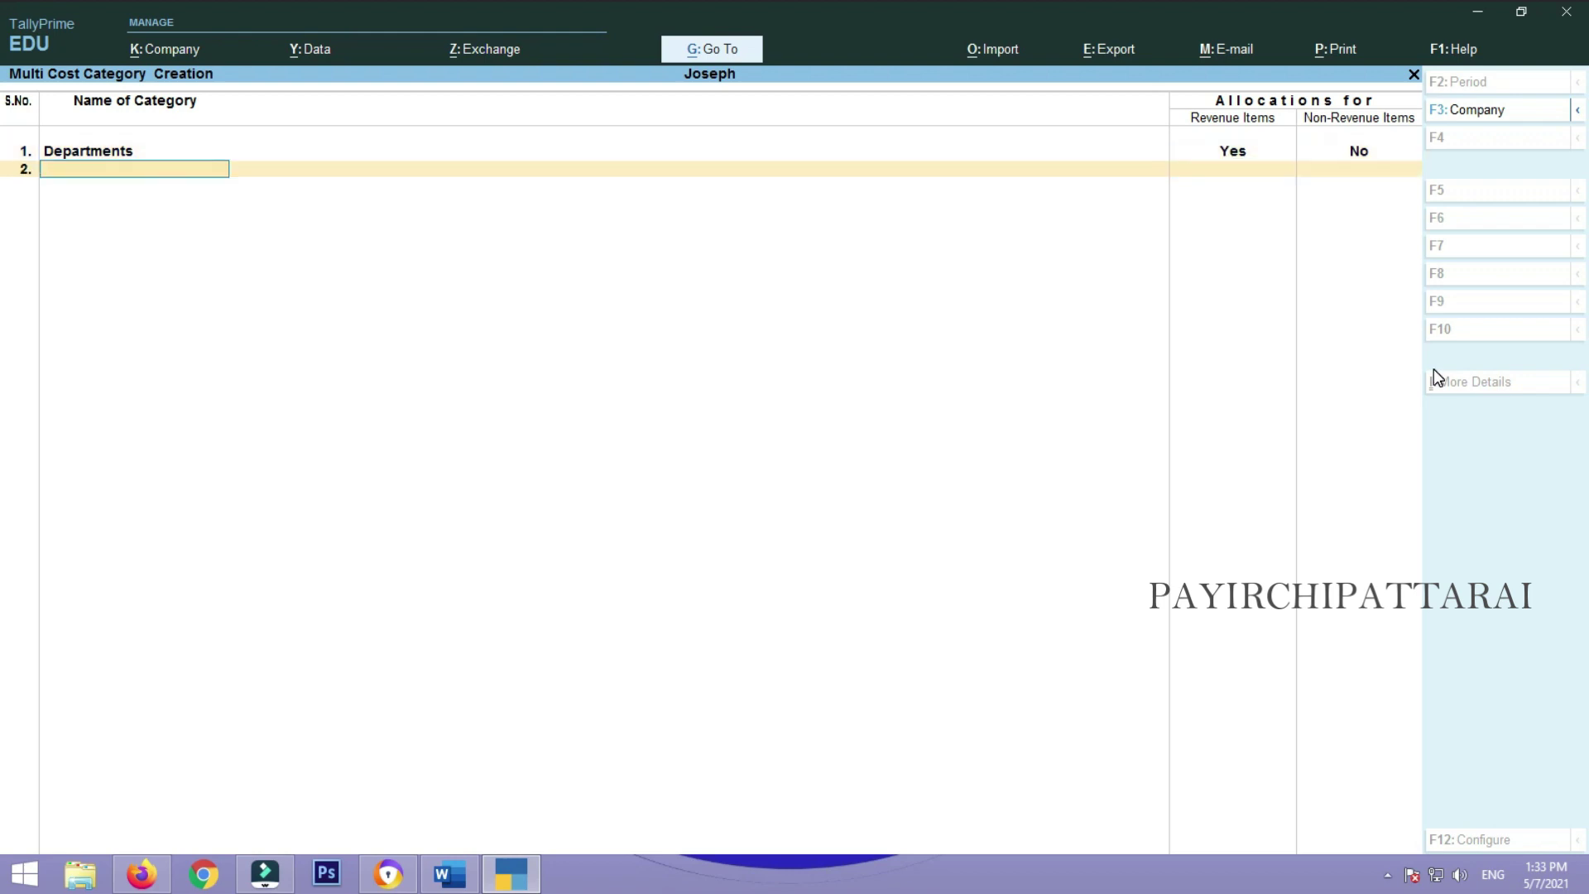
pyautogui.write('Bike')
pyautogui.press('Return')
pyautogui.press('Return')
pyautogui.press('Return')
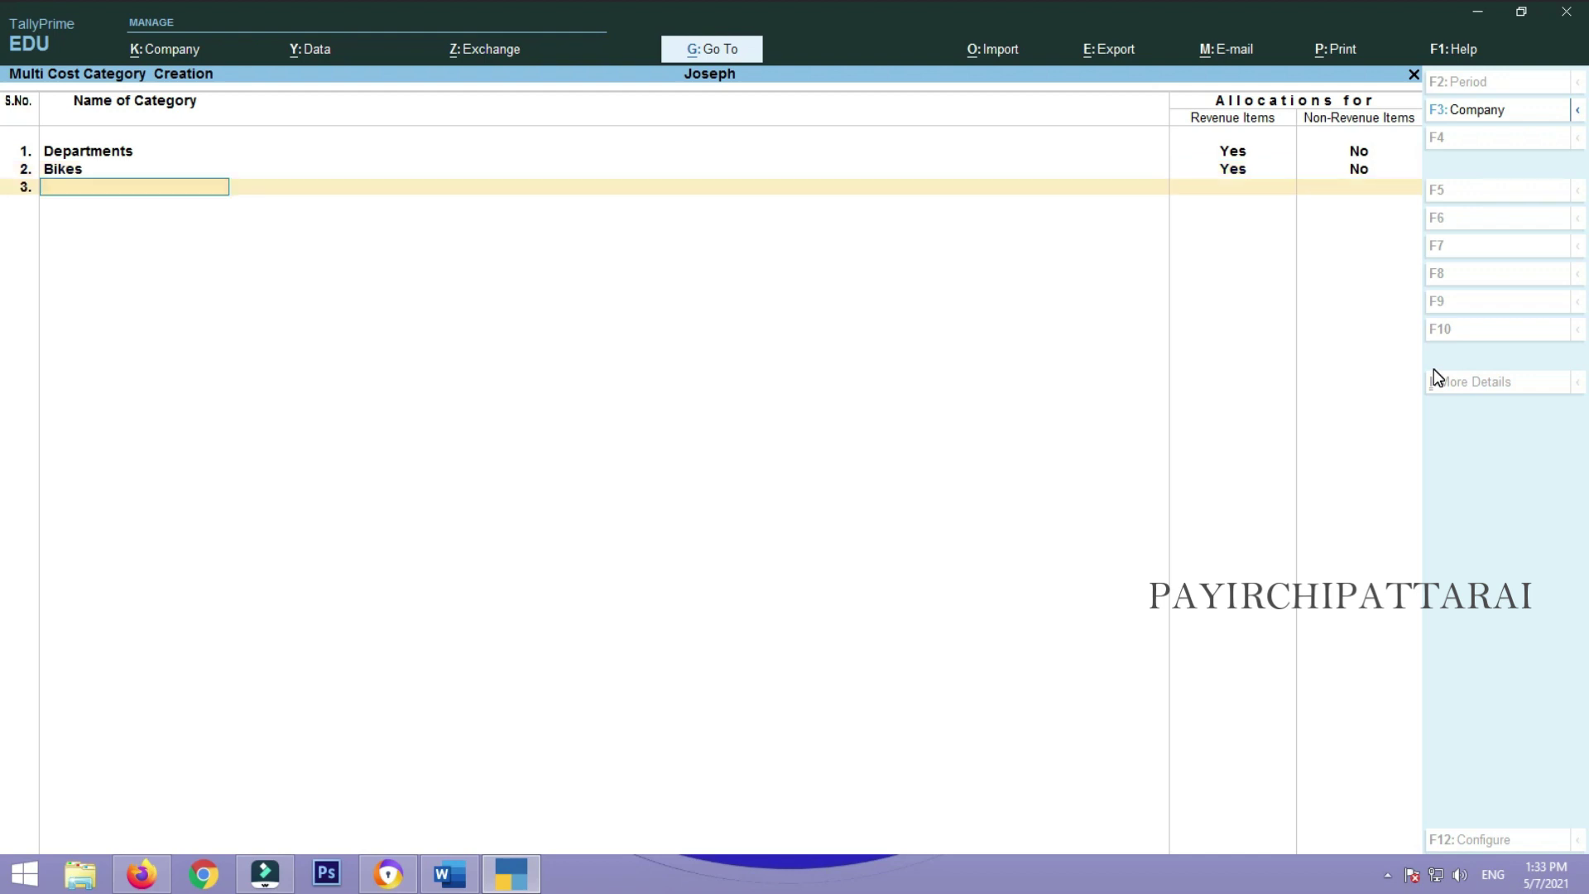
pyautogui.write('Telephone Numbers')
pyautogui.press('Return')
pyautogui.press('Return')
# Add Advertisement and Branches categories, save all five, and return to the Gateway
pyautogui.press('Return')
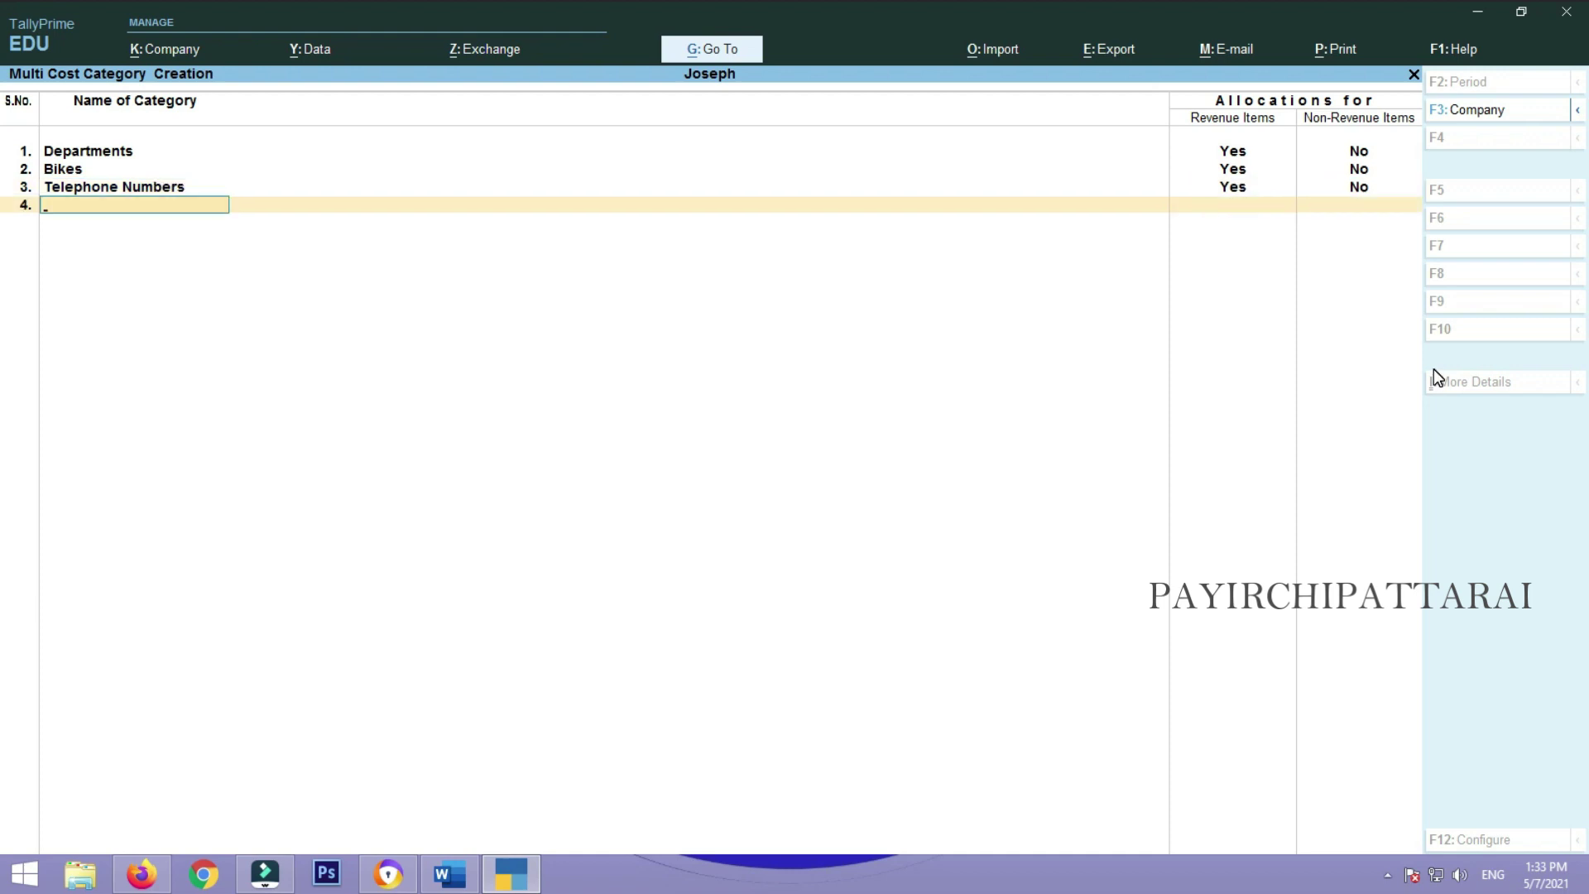
pyautogui.write('Advertisement')
pyautogui.press('Return')
pyautogui.press('Return')
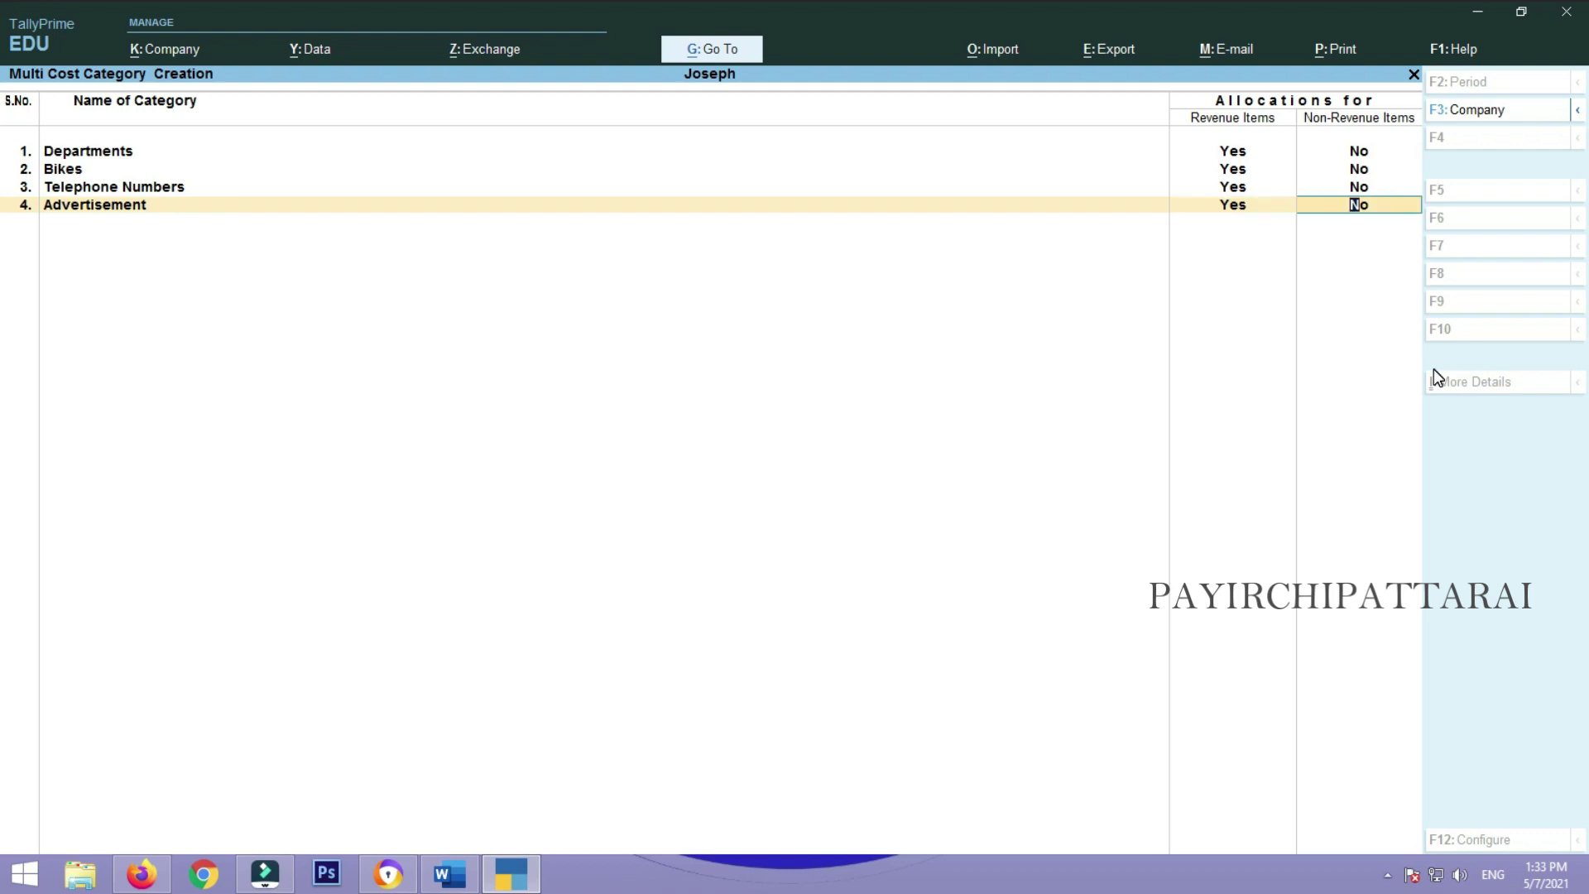
pyautogui.press('Return')
pyautogui.write('Branches')
pyautogui.press('Return')
pyautogui.press('Return')
pyautogui.press('Return')
pyautogui.press('Return')
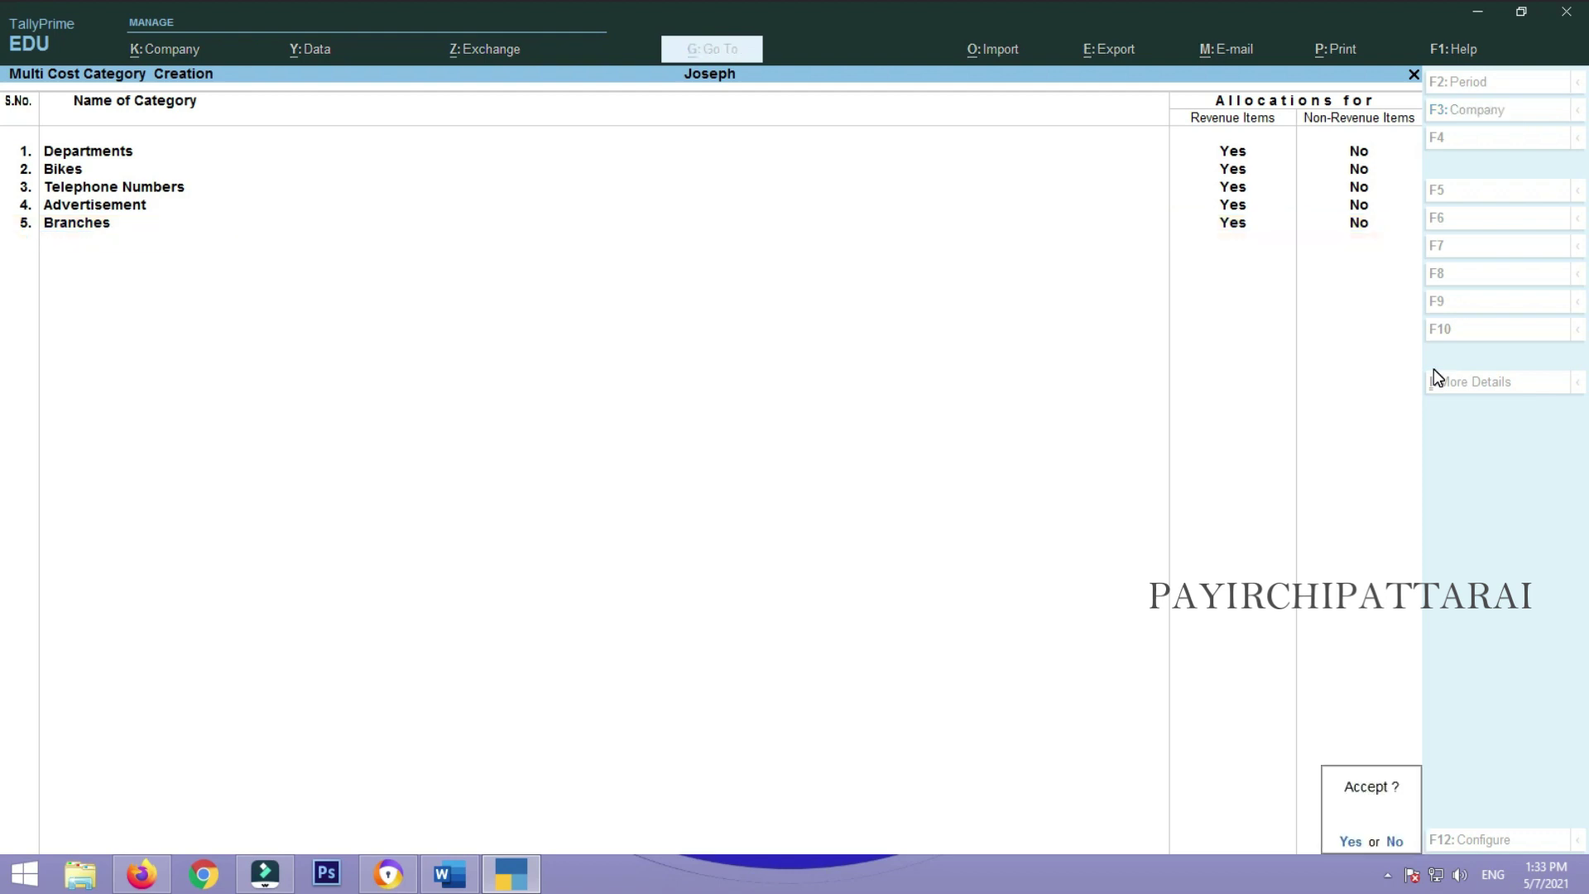
pyautogui.press('Return')
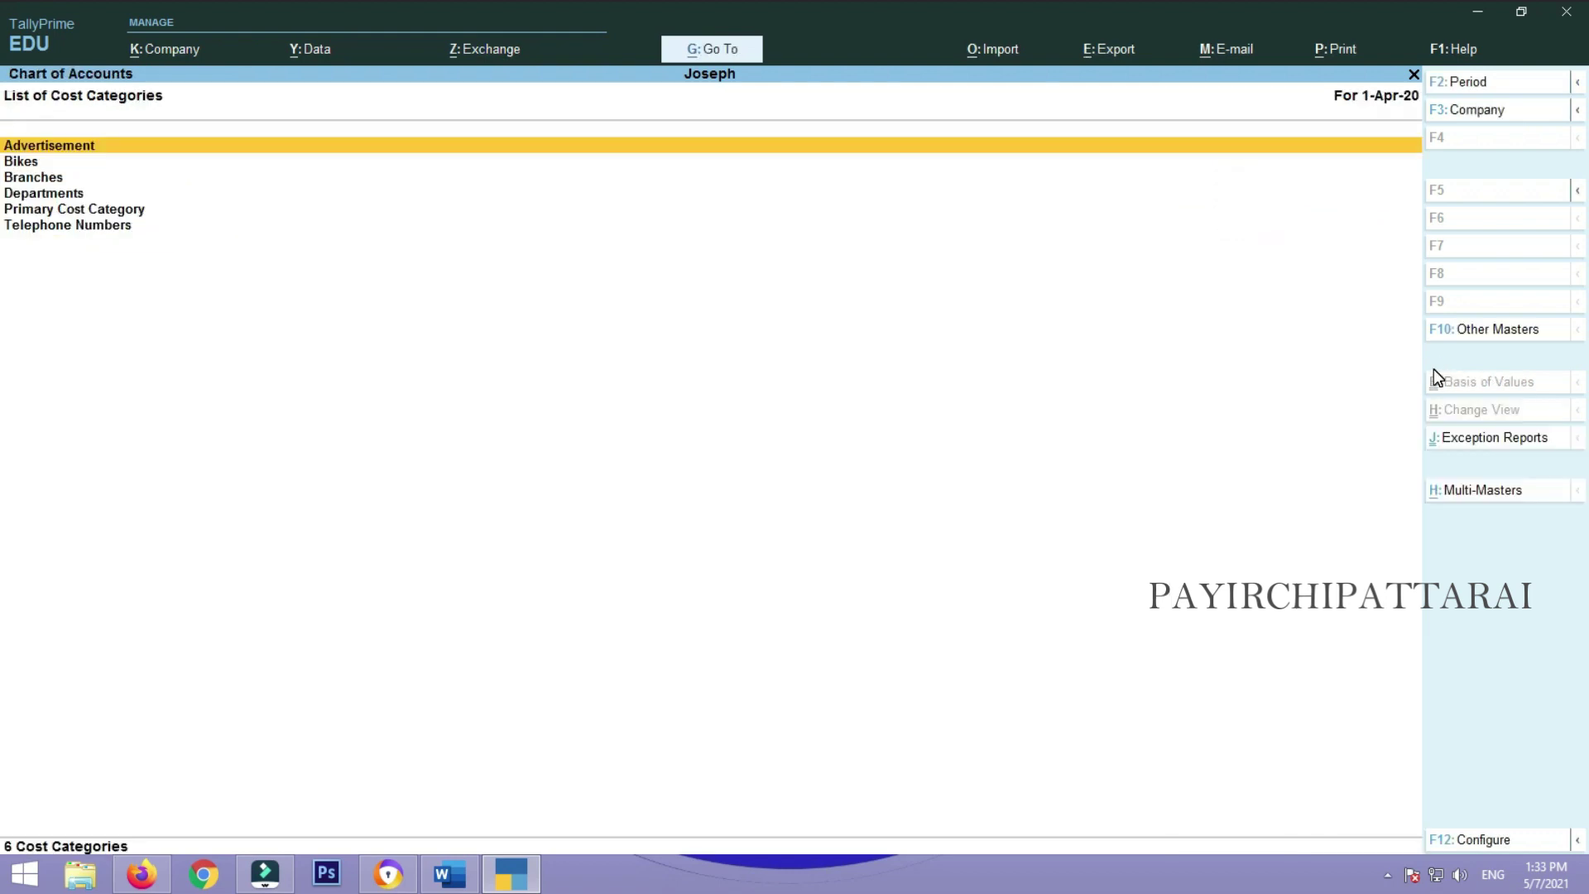
pyautogui.press('Escape')
pyautogui.press('Escape')
# Open the Cost Centre creation form from the Gateway's Create menu
pyautogui.press('Up')
pyautogui.press('Up')
pyautogui.press('Return')
pyautogui.press('Down')
pyautogui.press('Down')
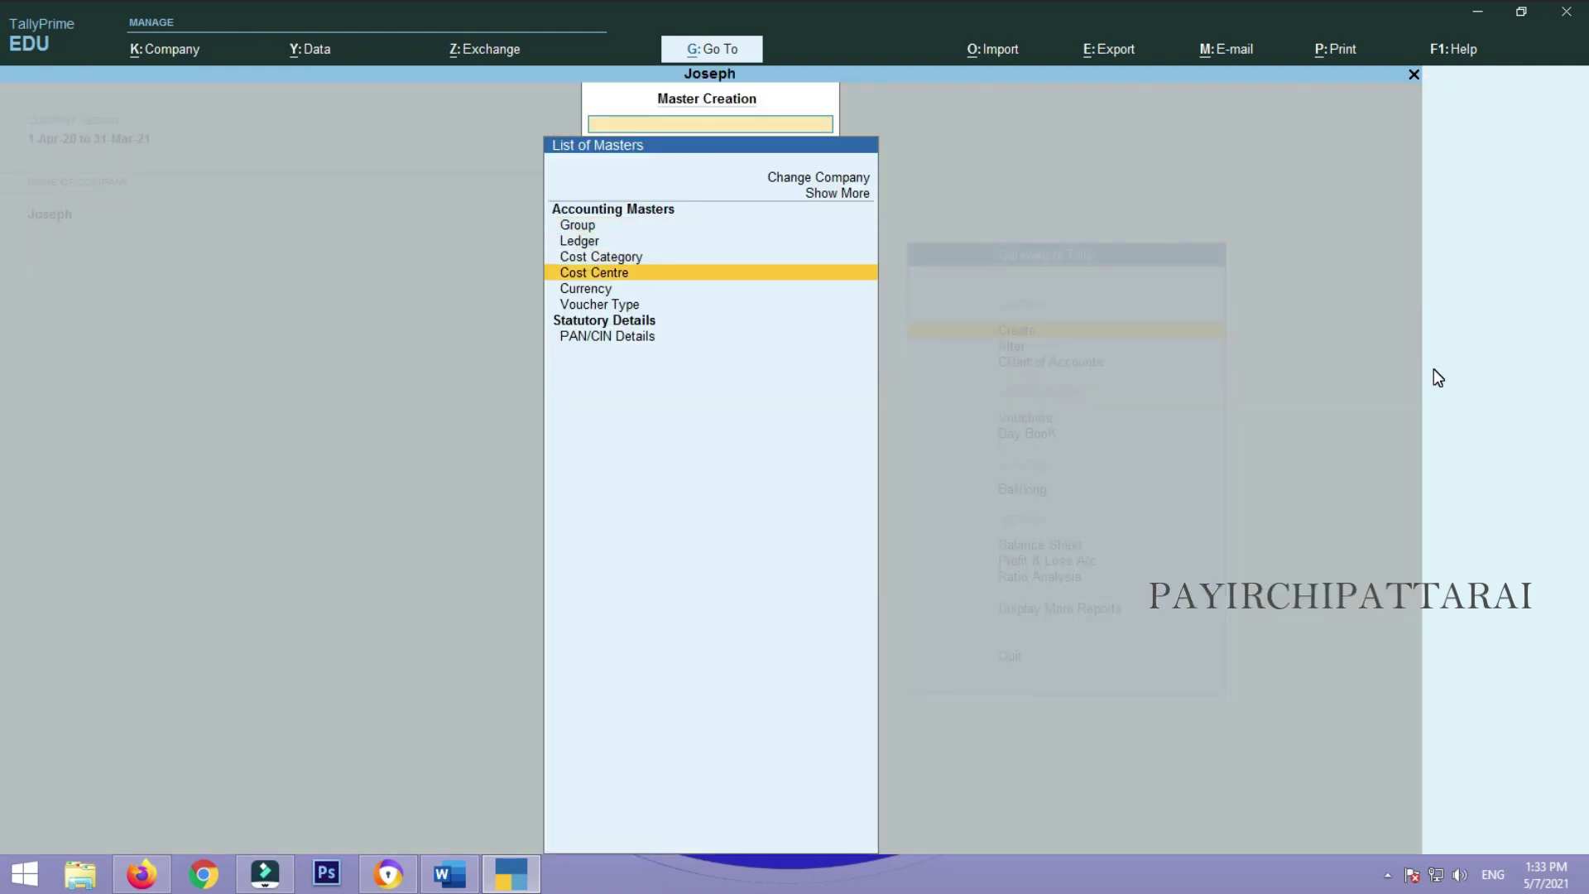
pyautogui.press('Up')
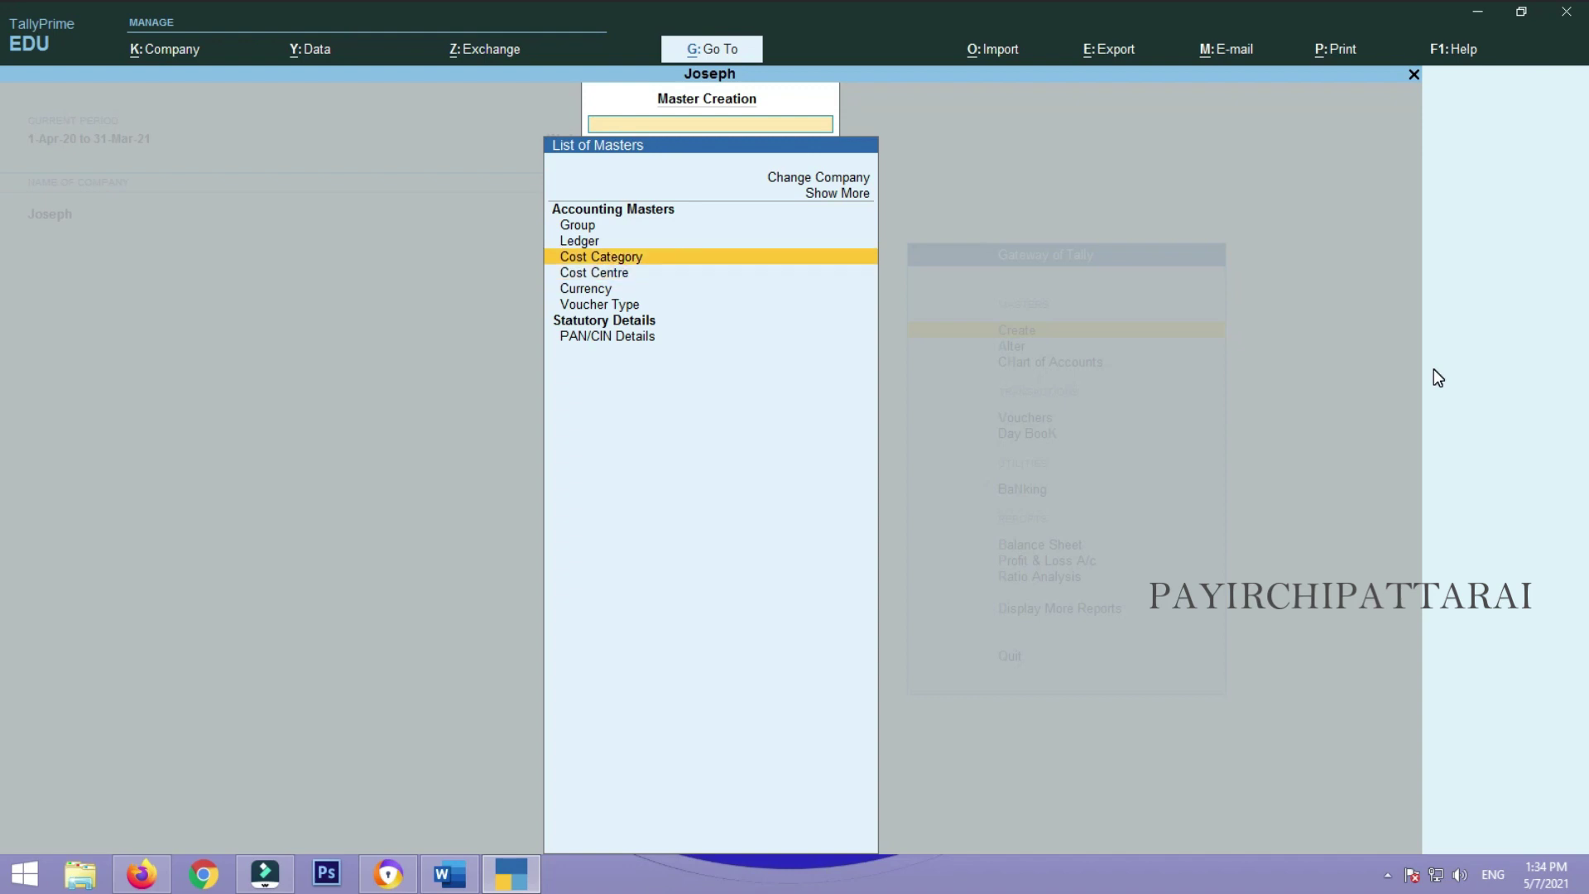
pyautogui.press('Down')
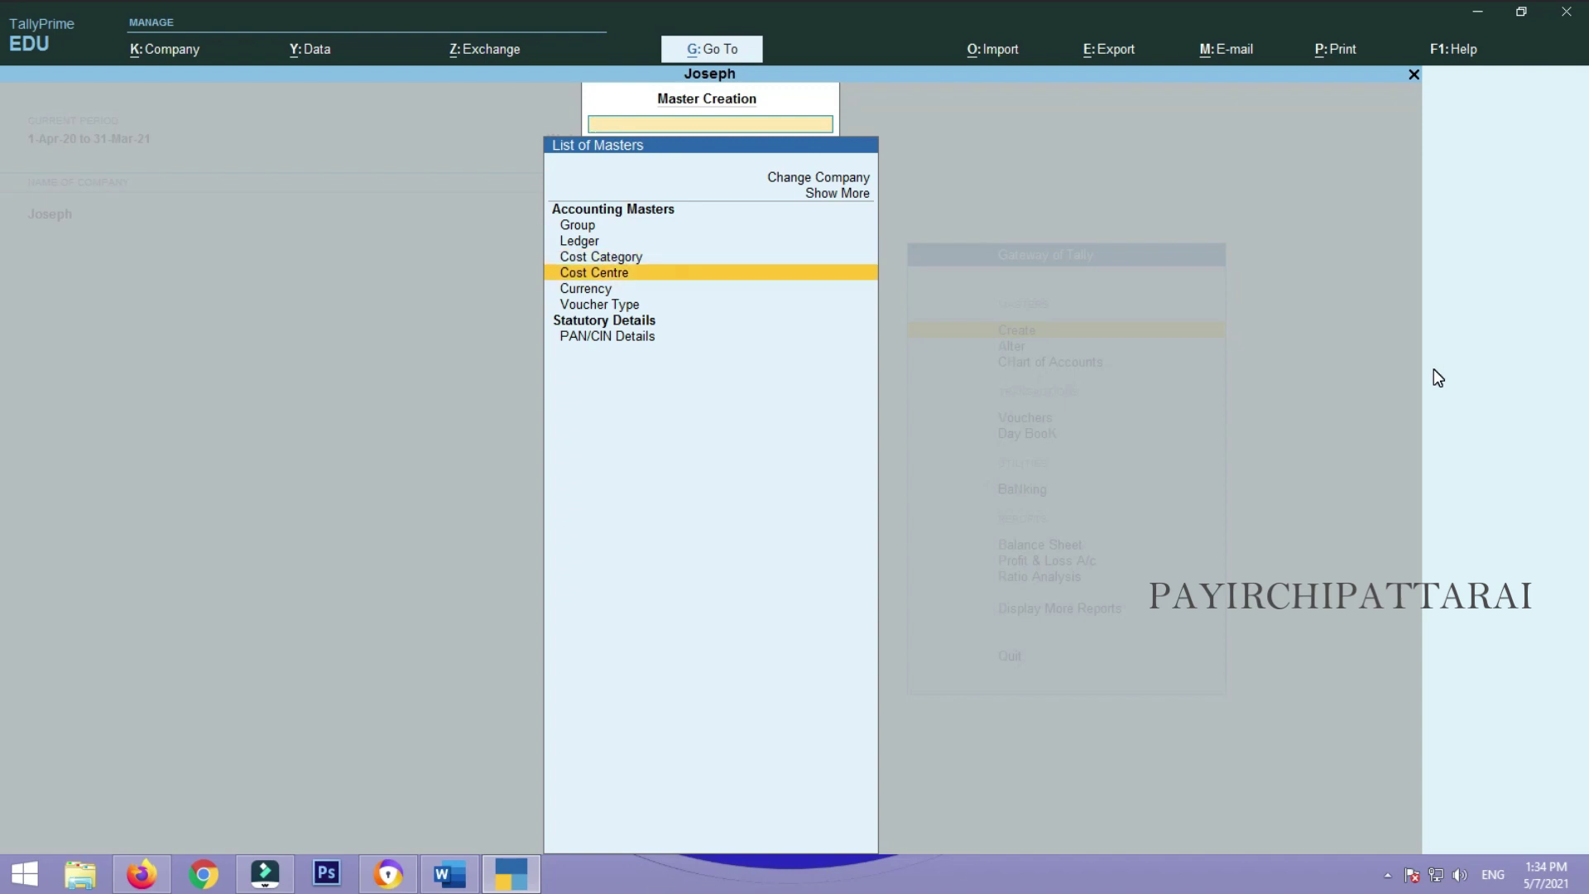
pyautogui.press('Return')
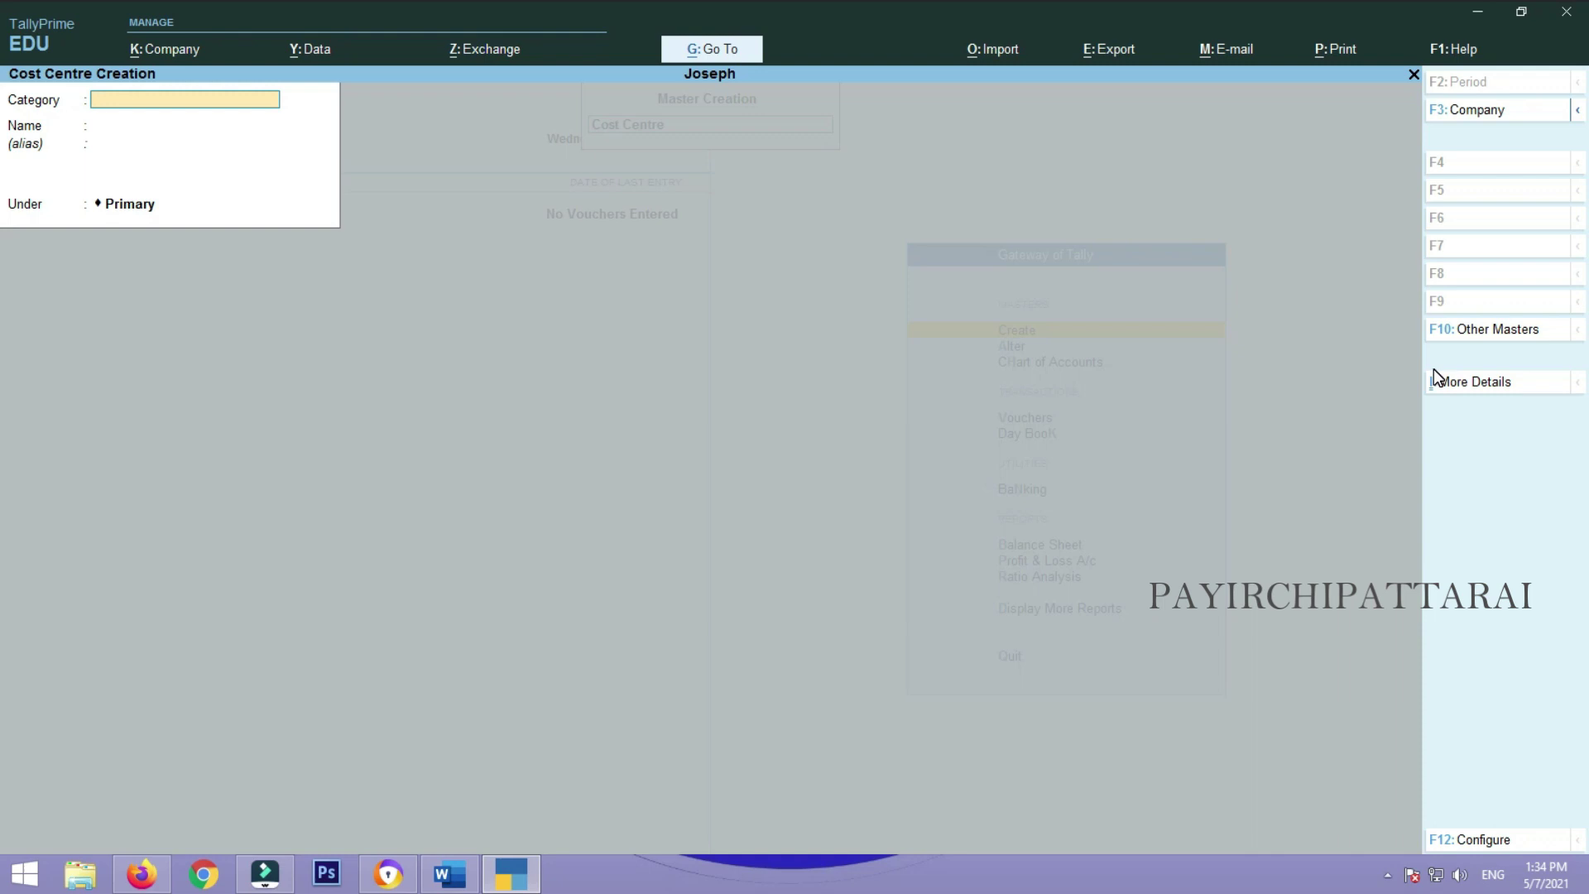
# Add Manufacturing, Quality Control, Sales and Service cost centres under the Departments category
pyautogui.write('D')
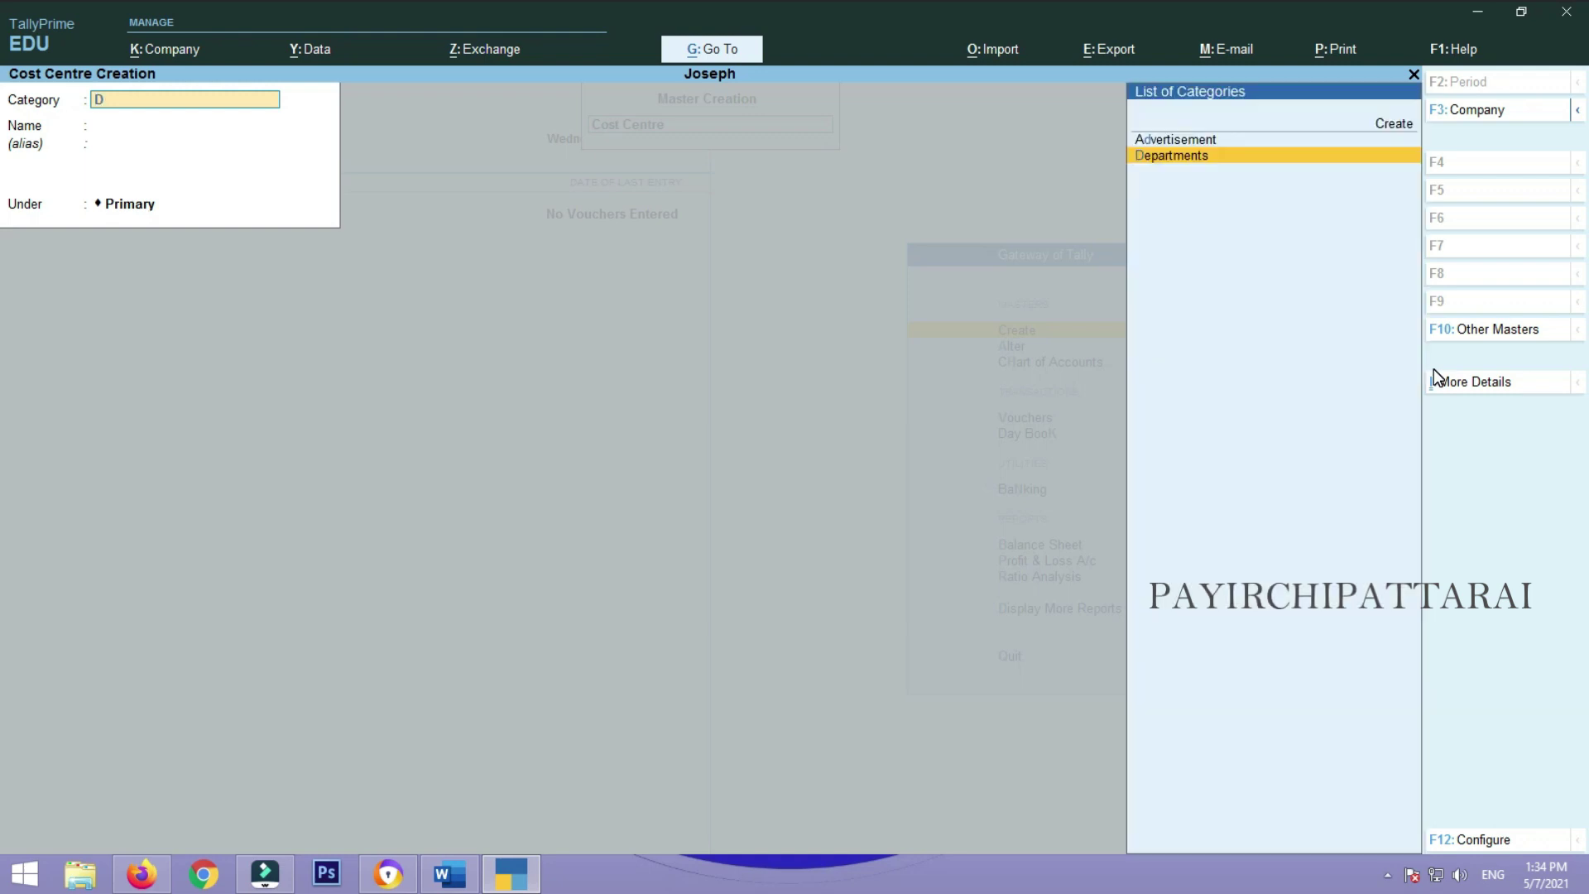
pyautogui.press('Return')
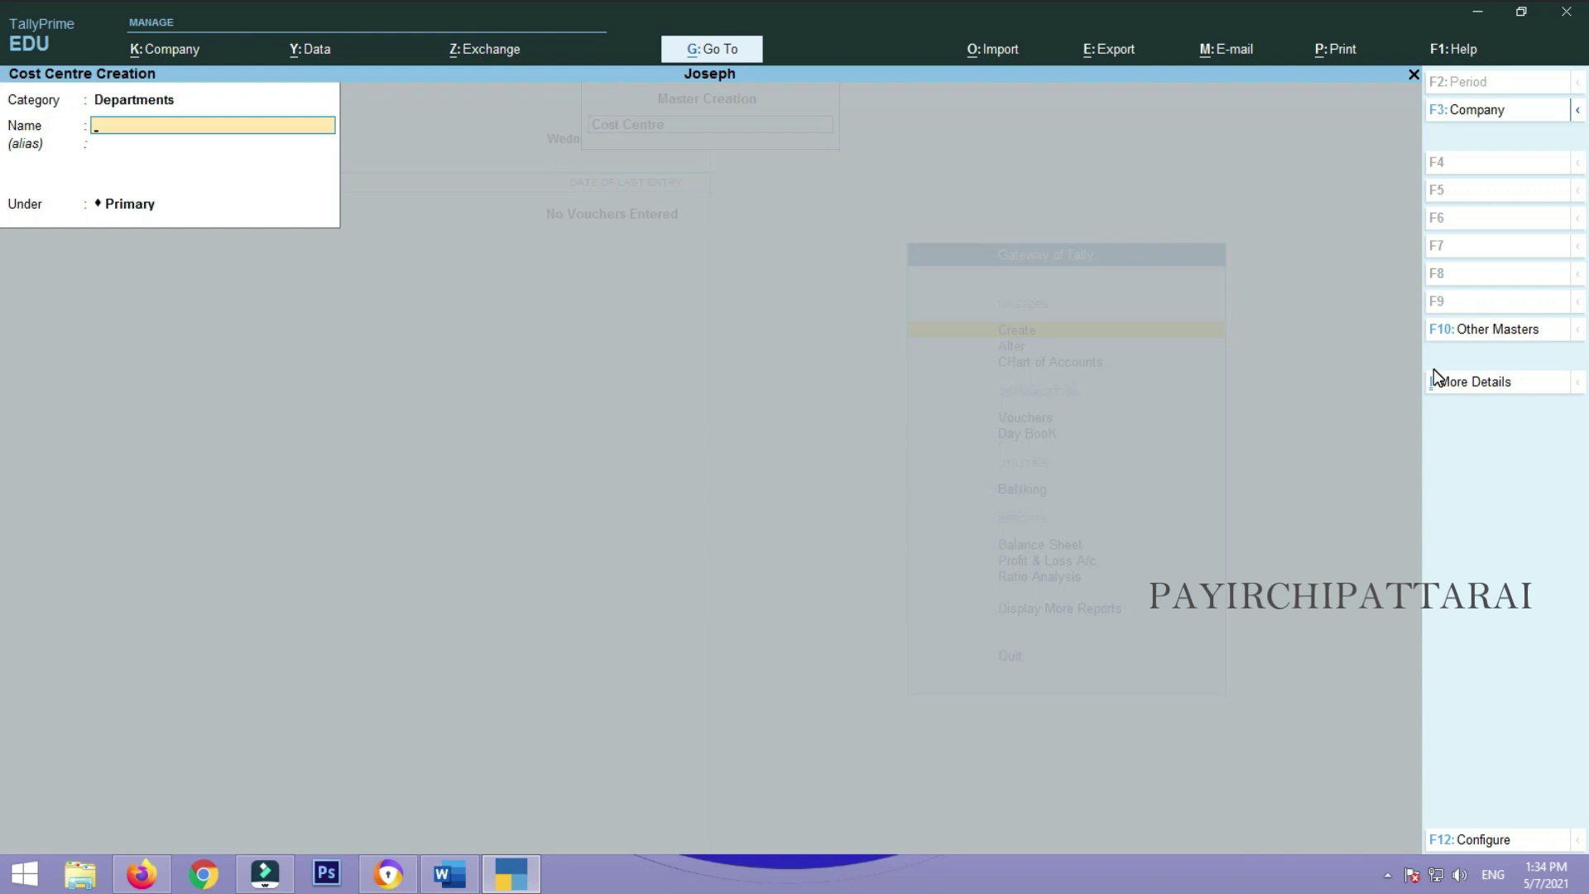
pyautogui.write('Manufacturing')
pyautogui.press('Return')
pyautogui.press('Return')
pyautogui.press('Return')
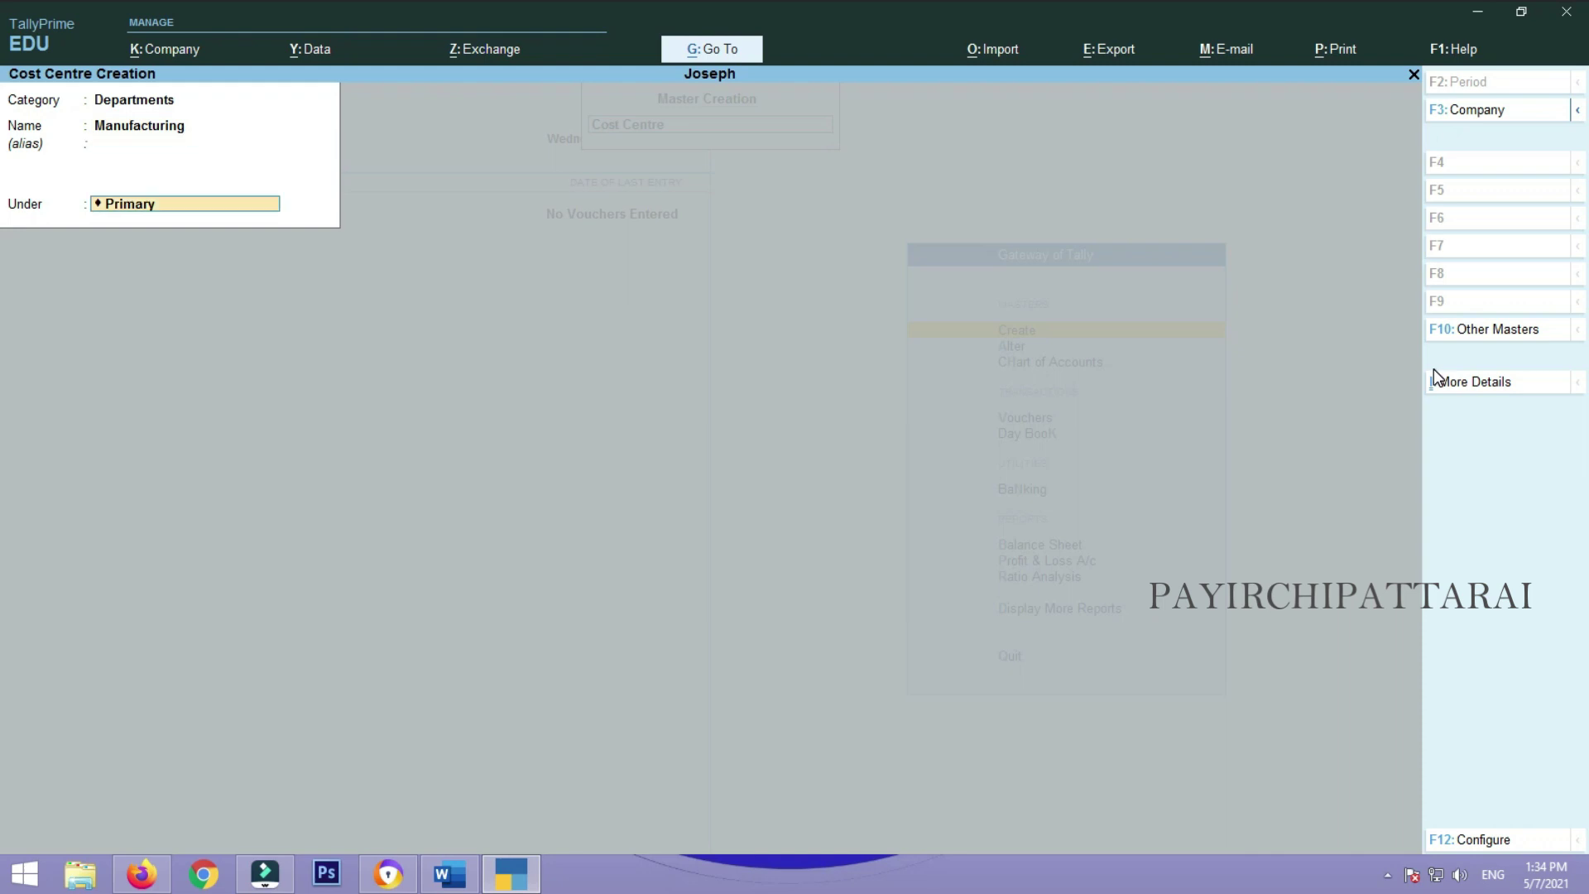
pyautogui.write('Qualk')
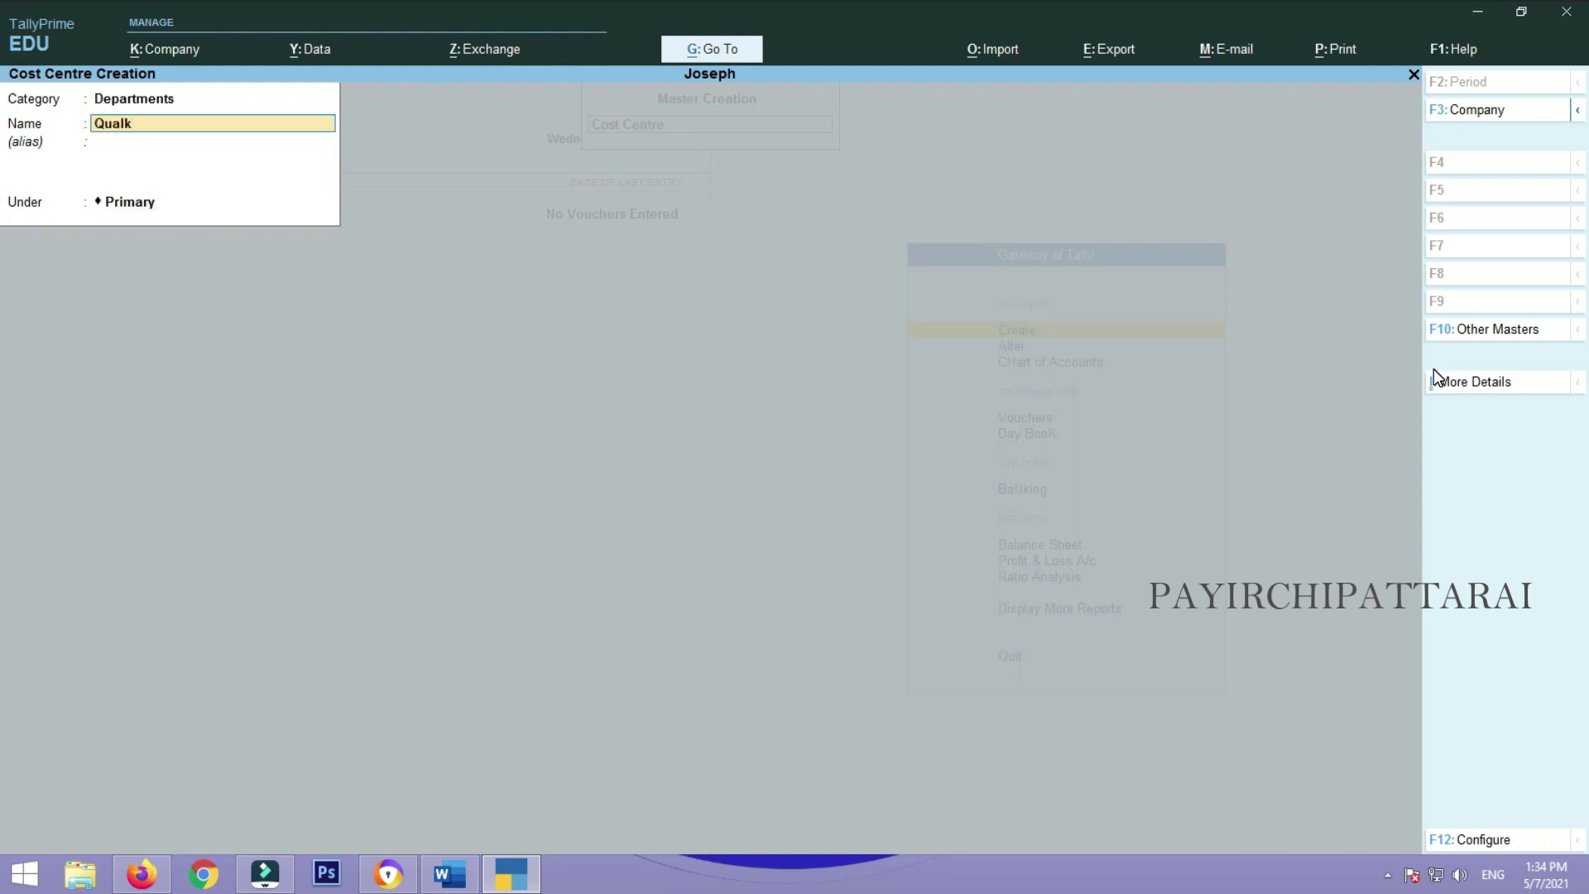
pyautogui.press('BackSpace')
pyautogui.write('ity Control')
pyautogui.press('Return')
pyautogui.press('Return')
pyautogui.press('Return')
pyautogui.write('Sales')
pyautogui.hotkey('ctrl', 'a')
pyautogui.write('Ser')
pyautogui.hotkey('ctrl', 'a')
# Add Splendour, Discover, Cd-Deluxe and Tvs Xl cost centres under the Bikes category
pyautogui.press('BackSpace')
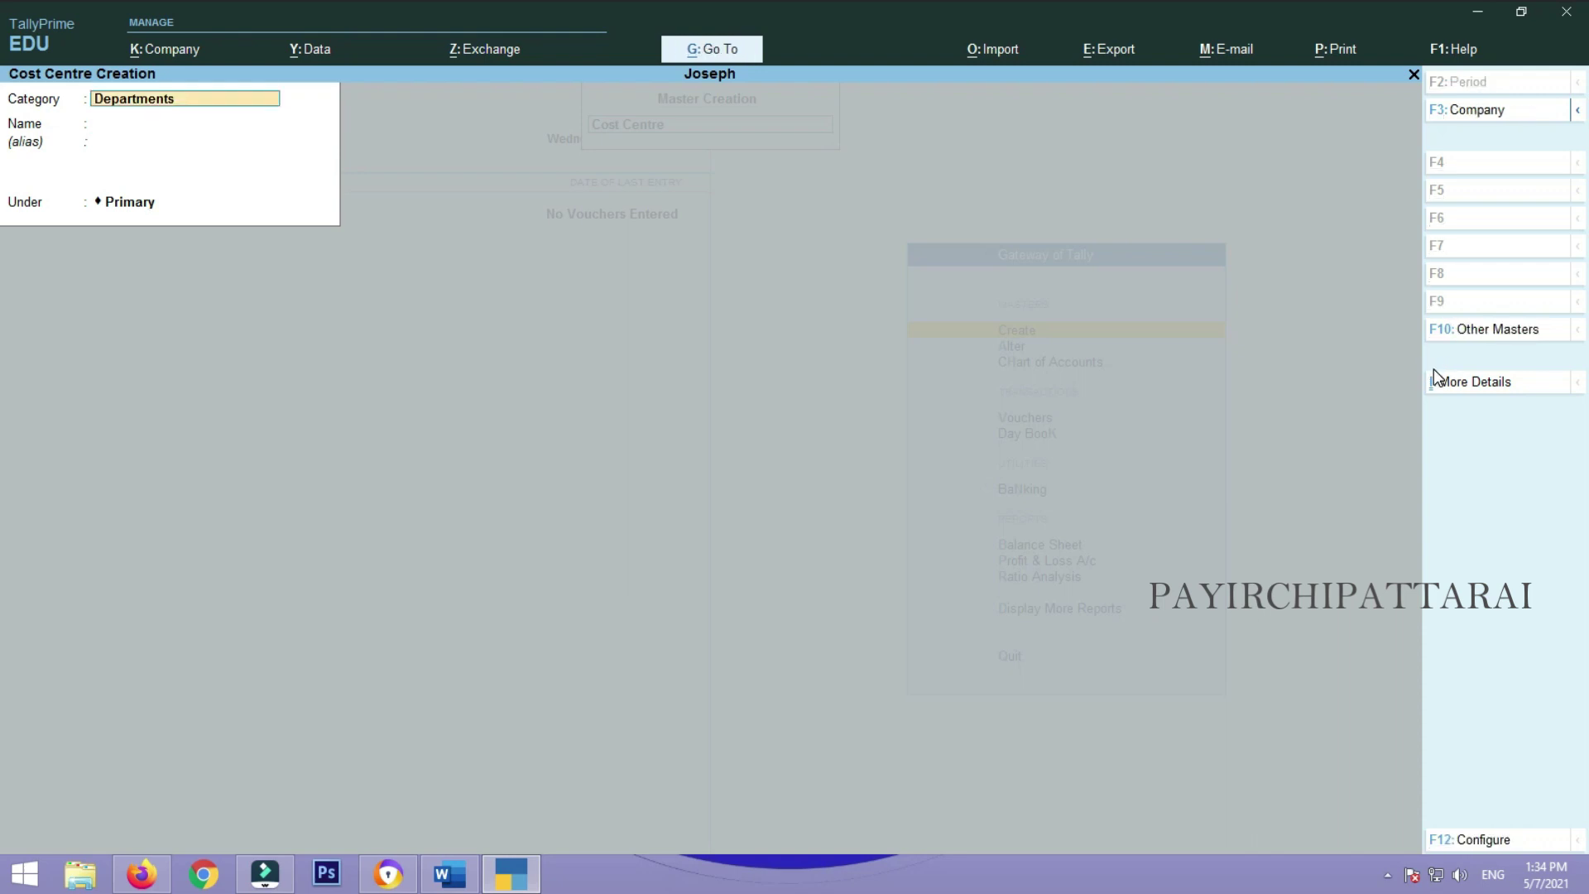
pyautogui.write('B')
pyautogui.press('Return')
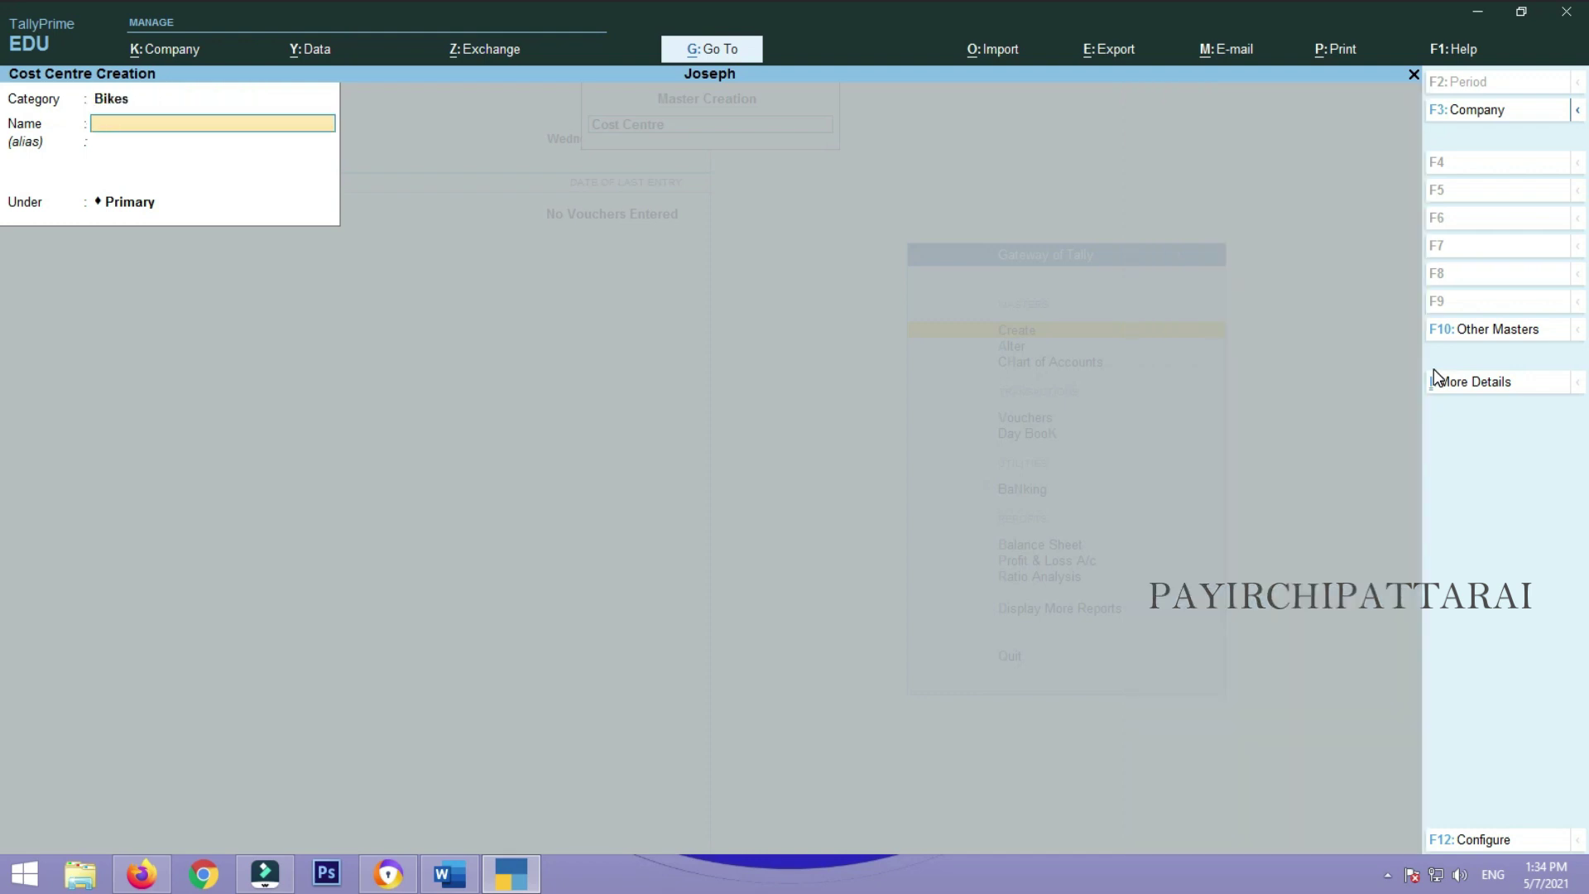
pyautogui.write('Splendour')
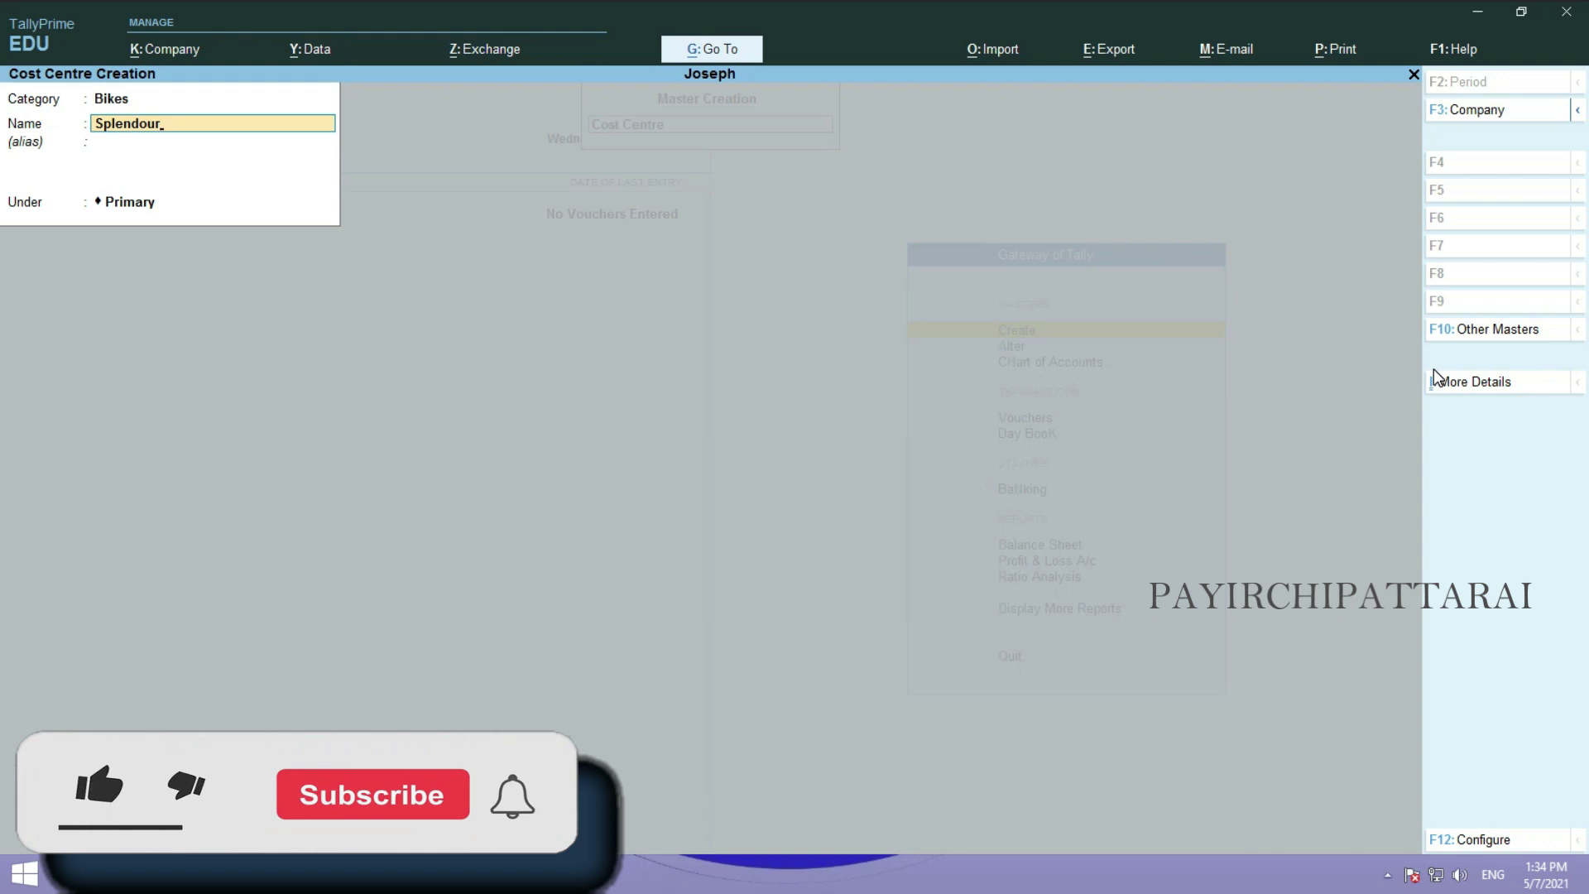
pyautogui.hotkey('ctrl', 'a')
pyautogui.write('Di')
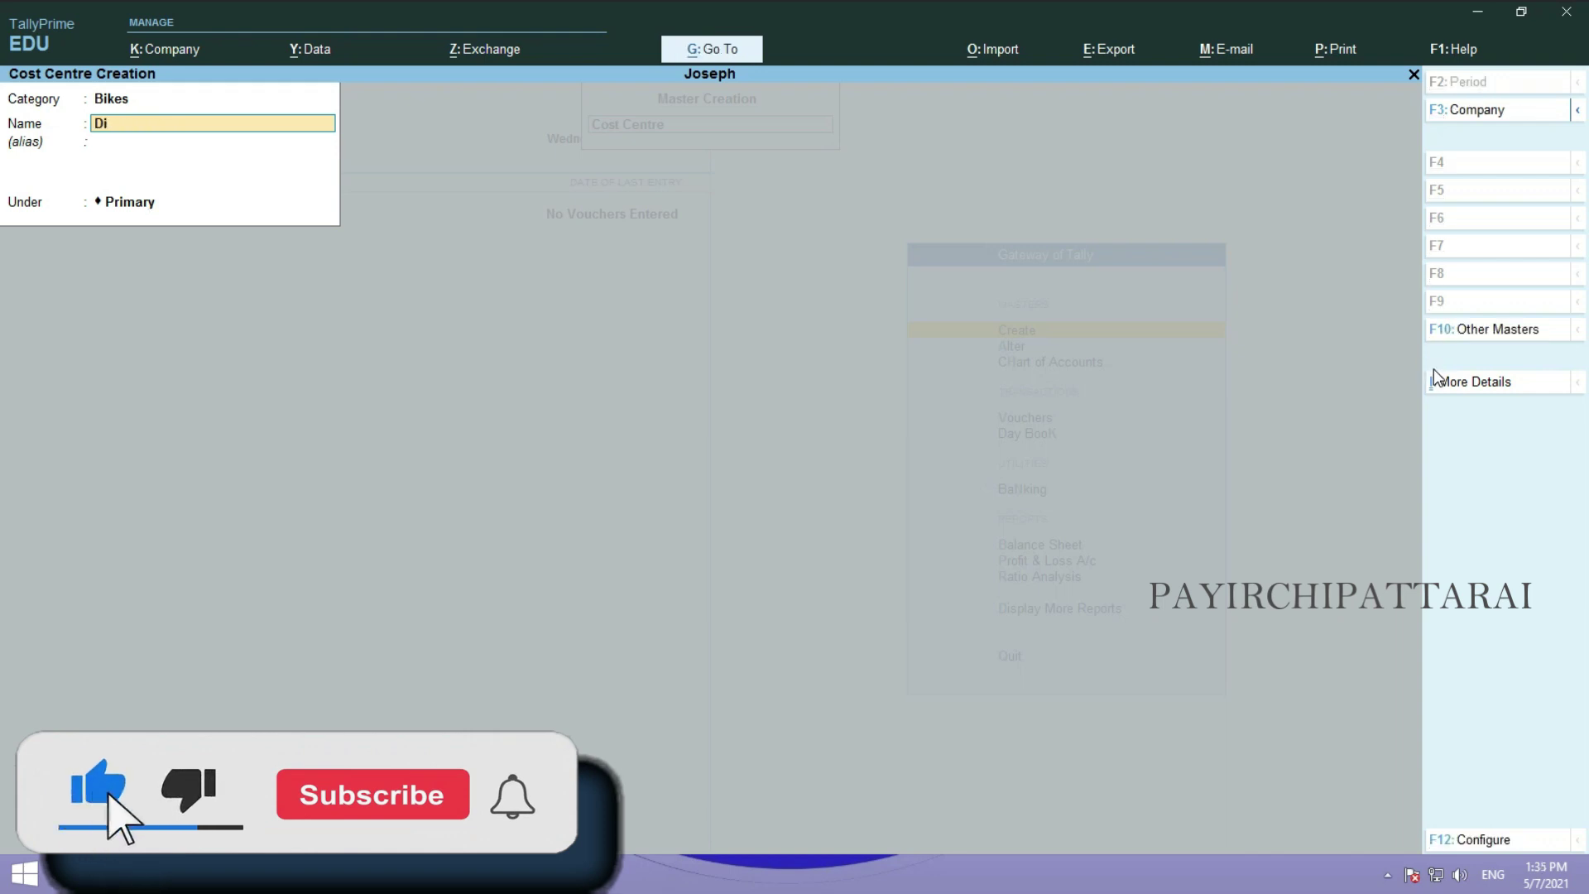
pyautogui.write('scover')
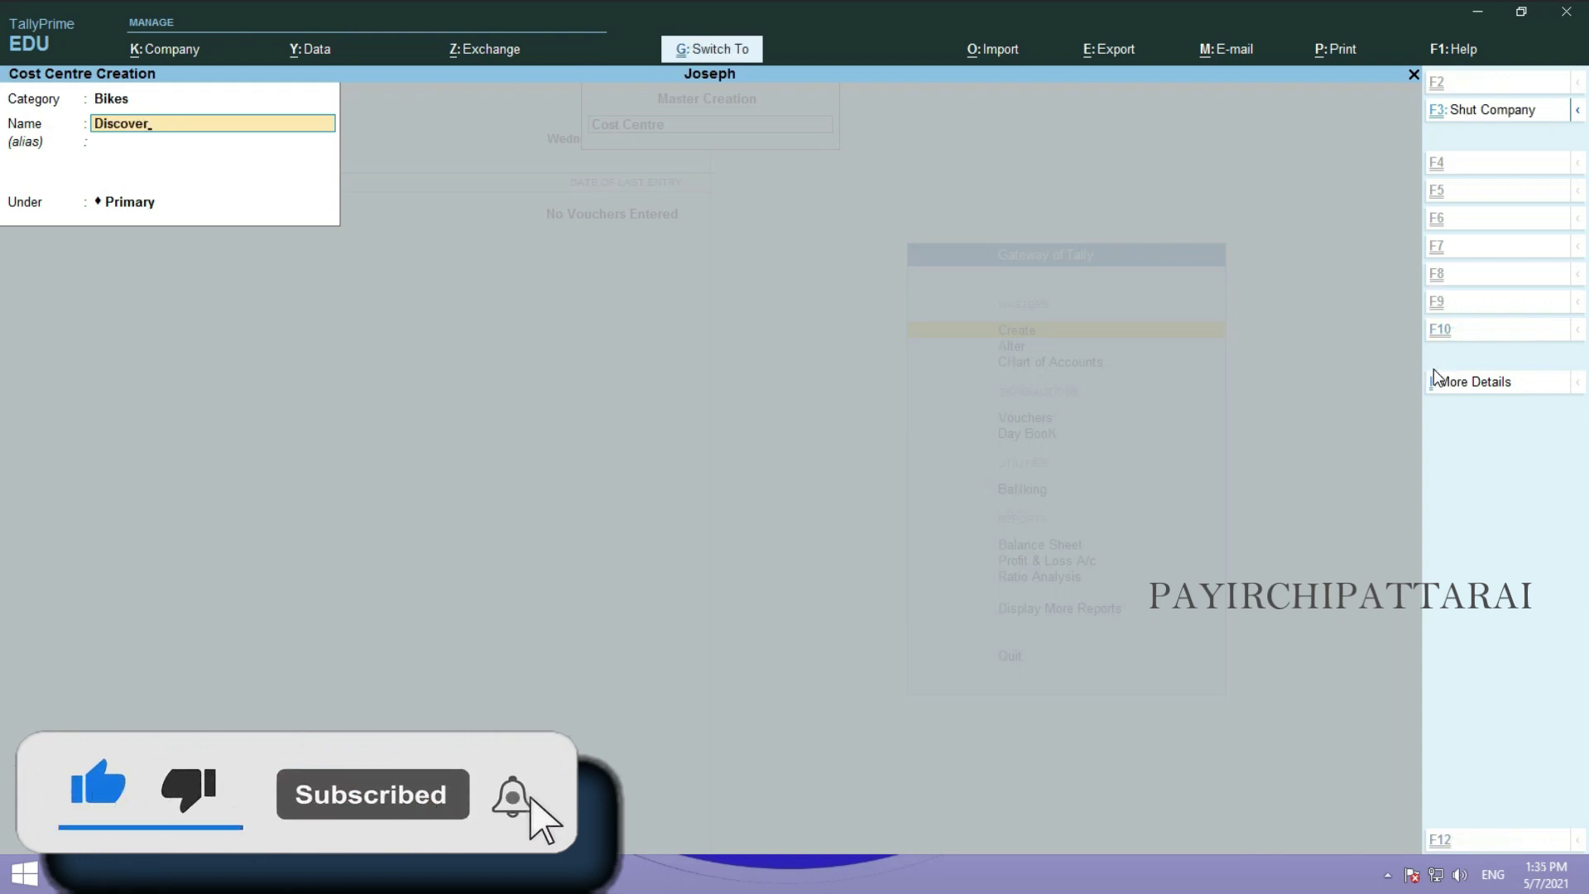
pyautogui.hotkey('ctrl', 'a')
pyautogui.write('Cd')
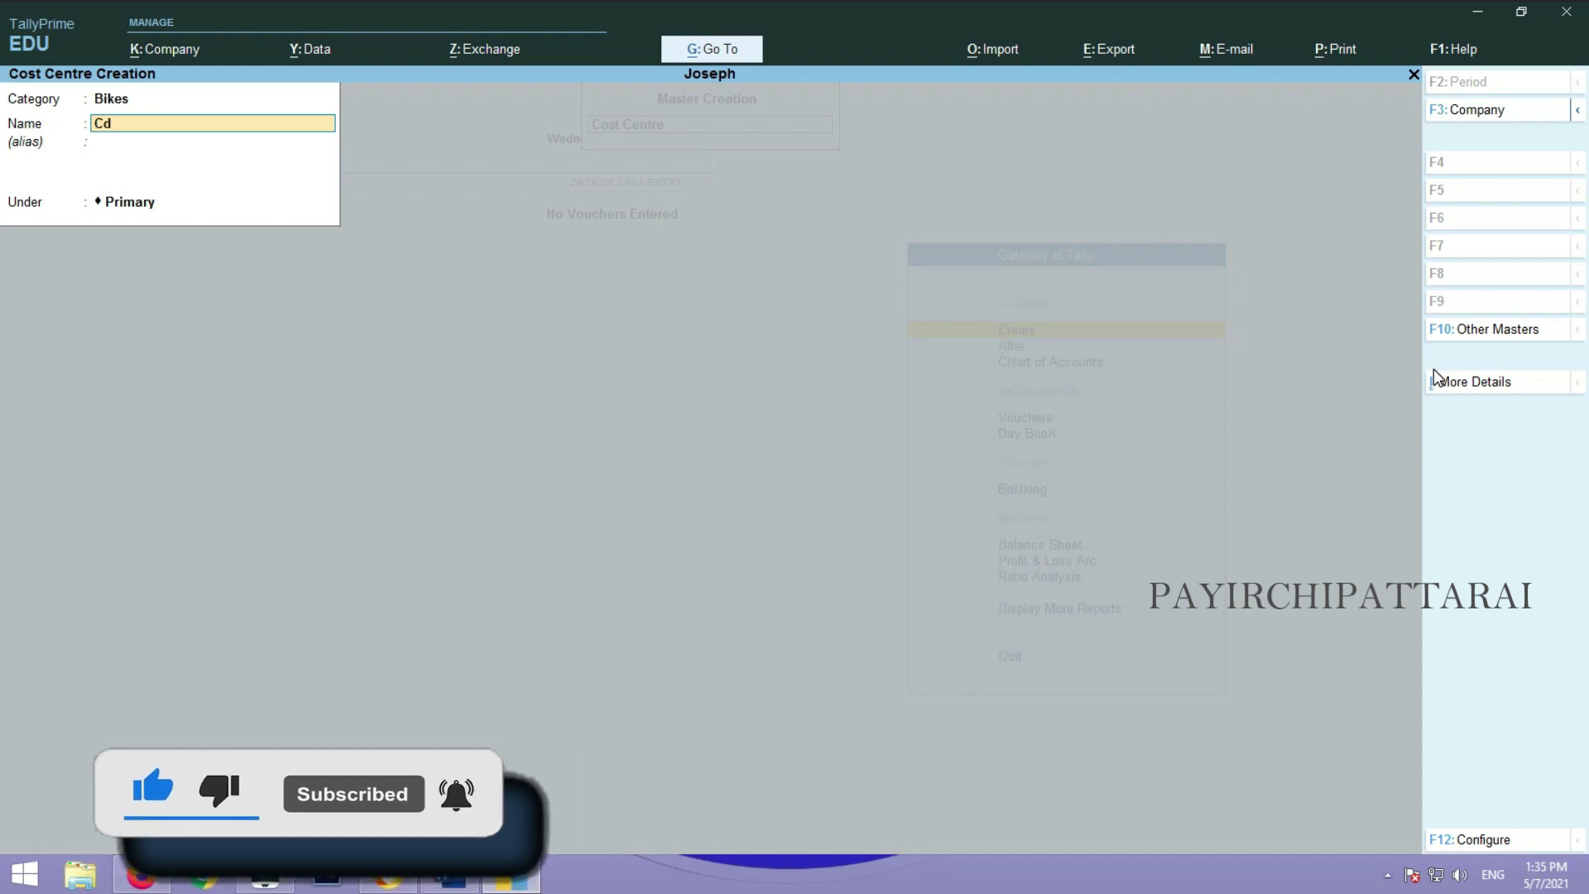
pyautogui.write('-deluxe')
pyautogui.hotkey('ctrl', 'a')
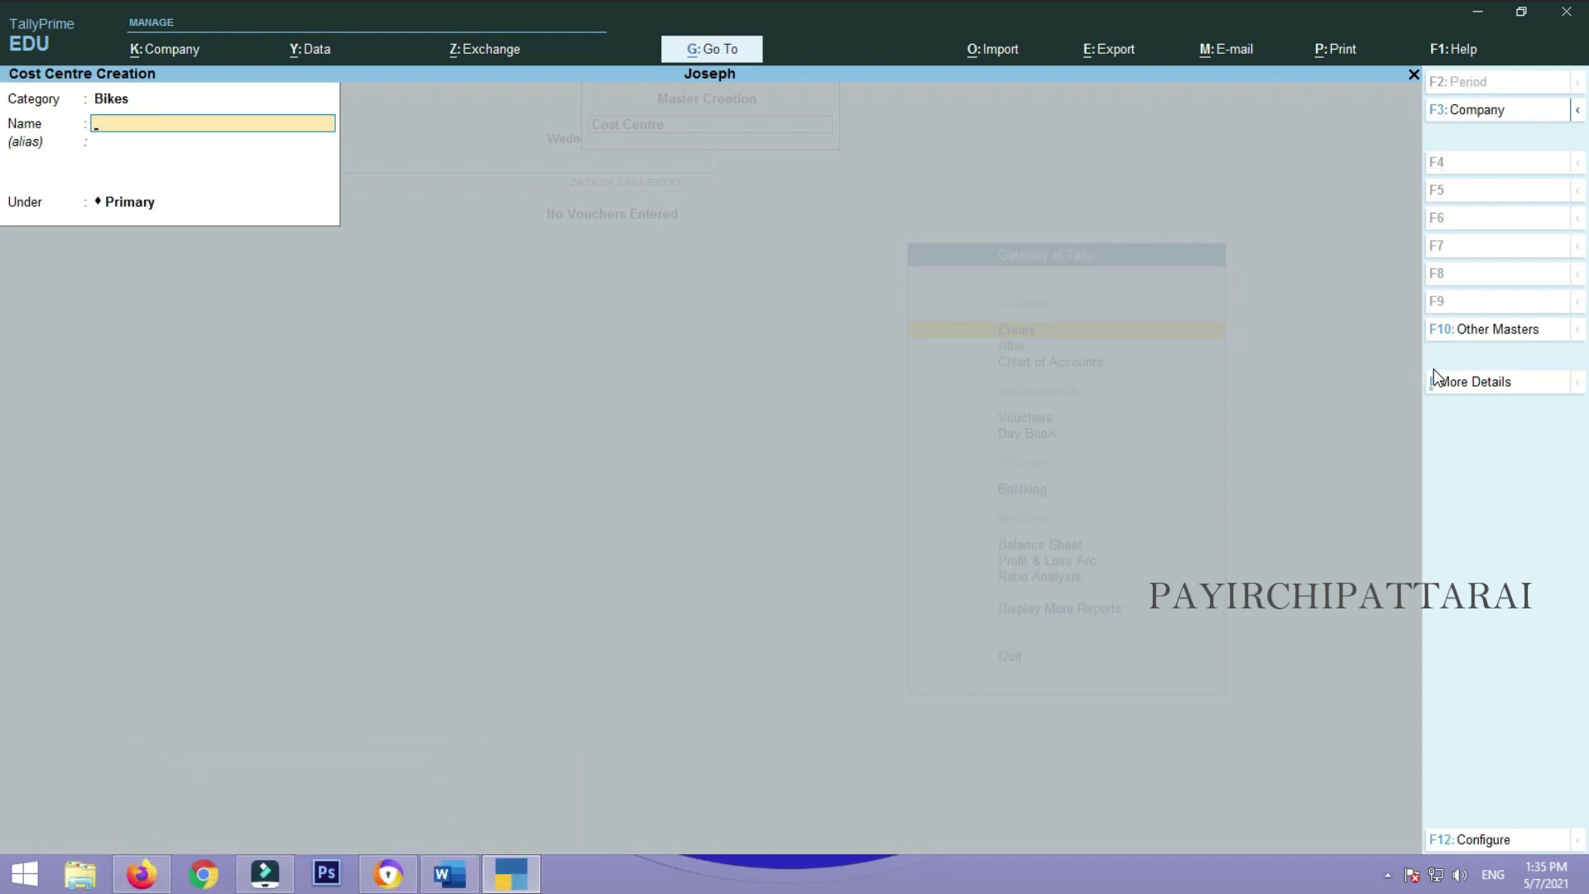
pyautogui.write('Tvs Xl')
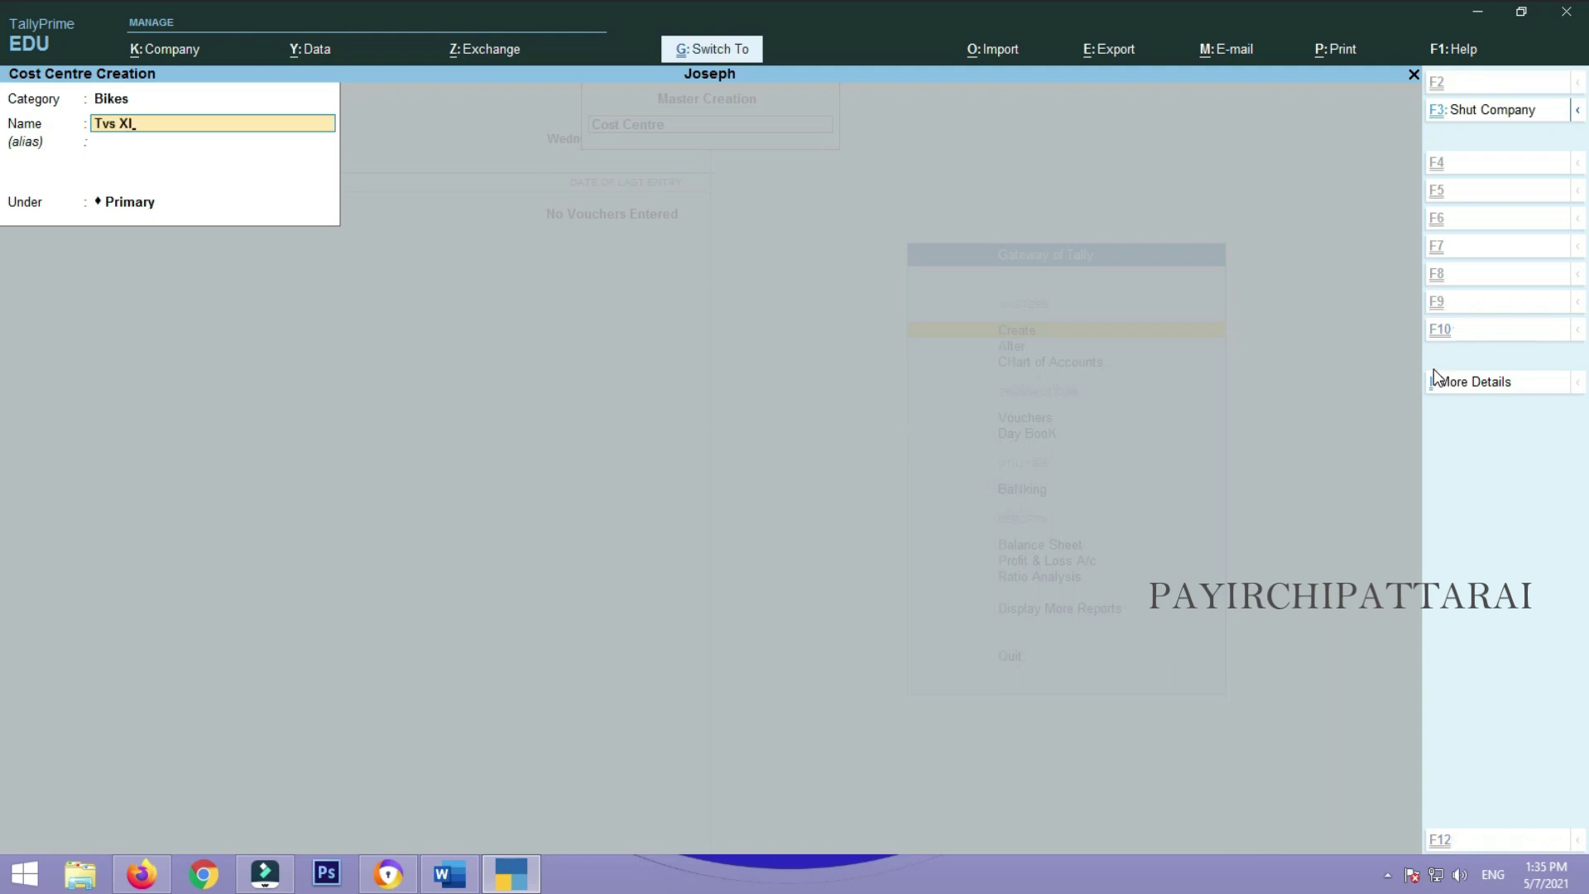
pyautogui.hotkey('ctrl', 'a')
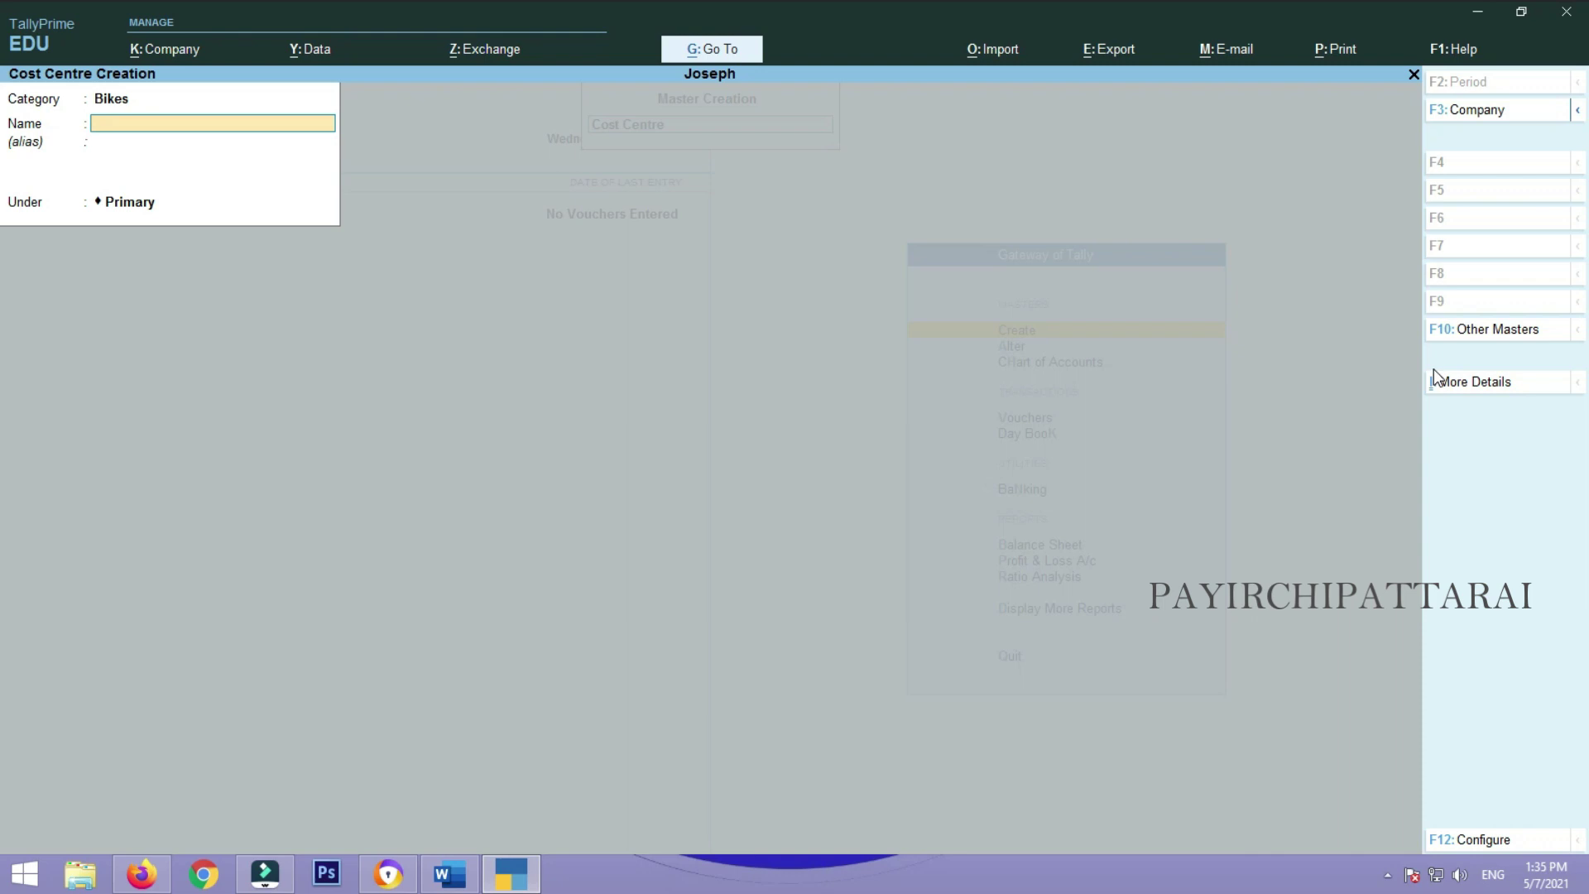
pyautogui.press('BackSpace')
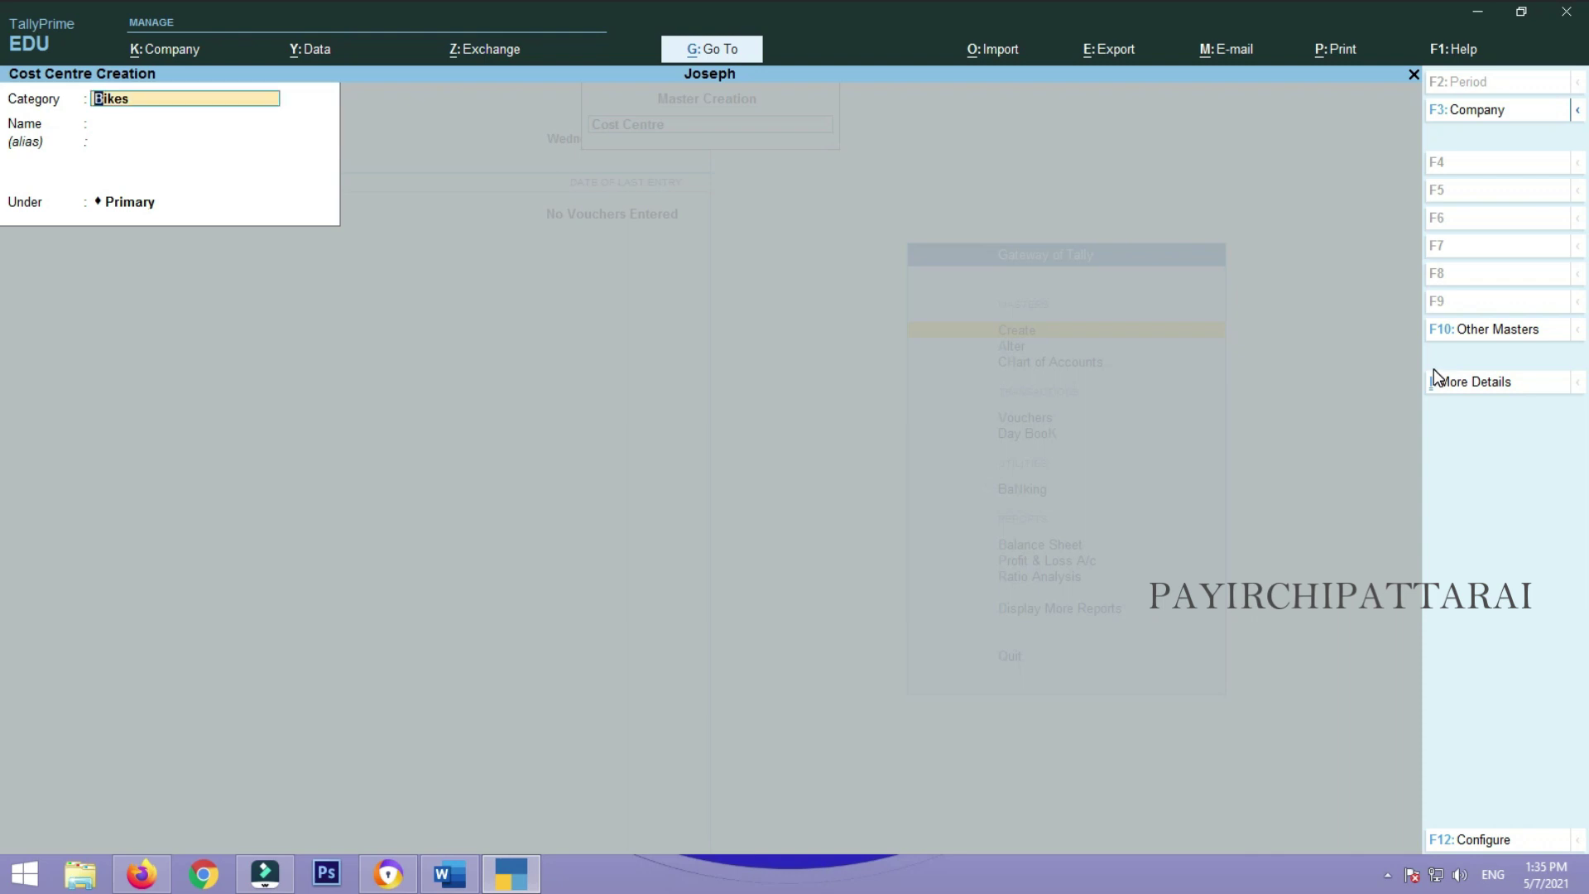
# Add Paper Advt, Flux, Tv Advt and Posters cost centres under the Advertisement category
pyautogui.write('A')
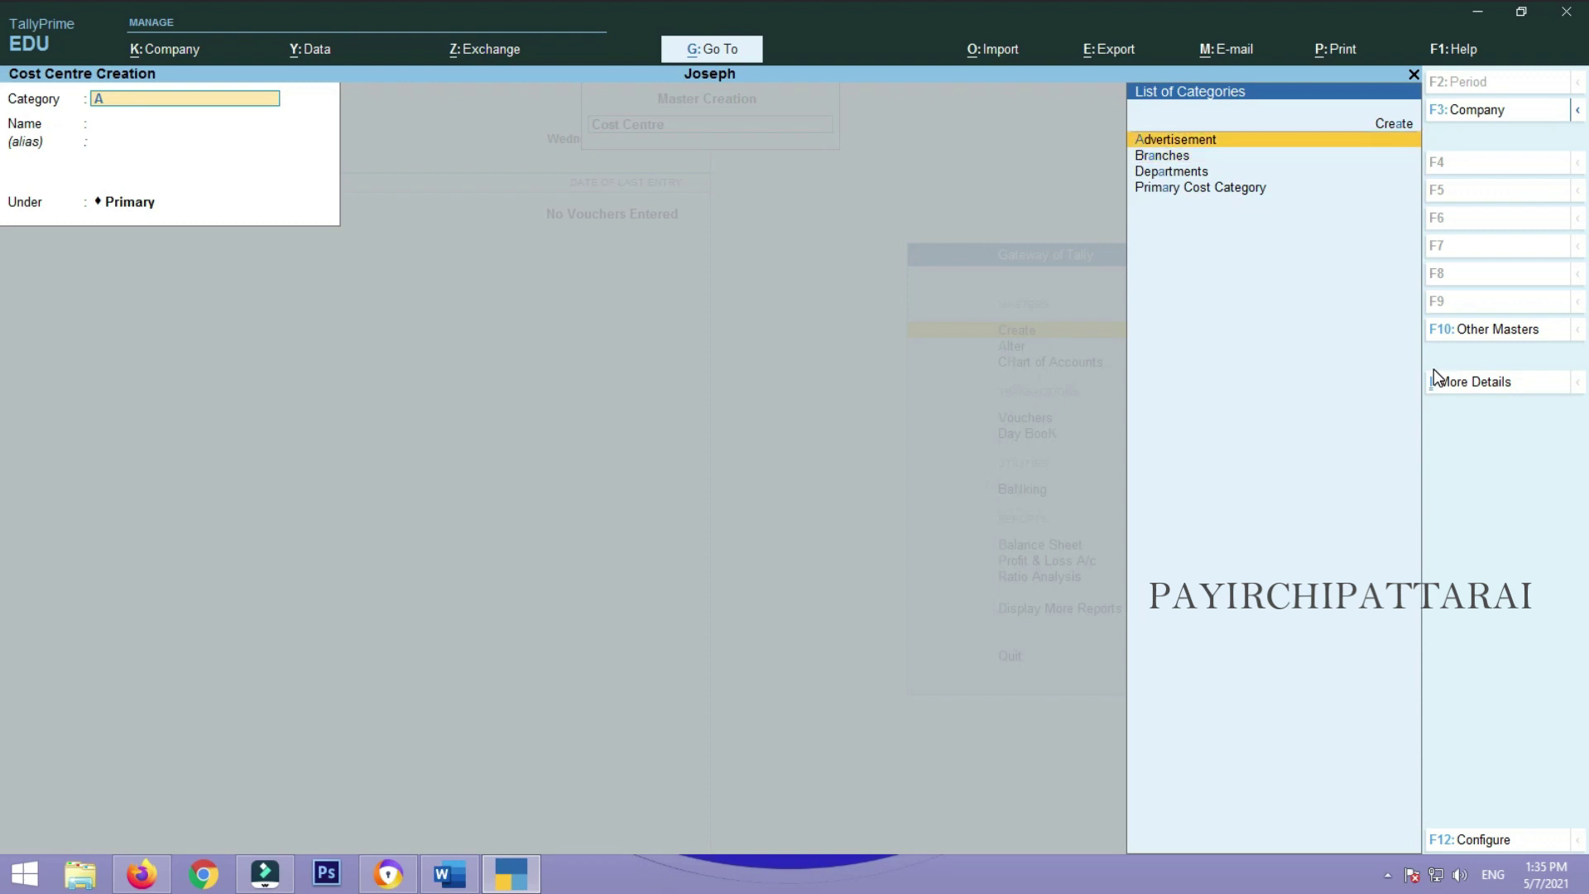
pyautogui.press('Return')
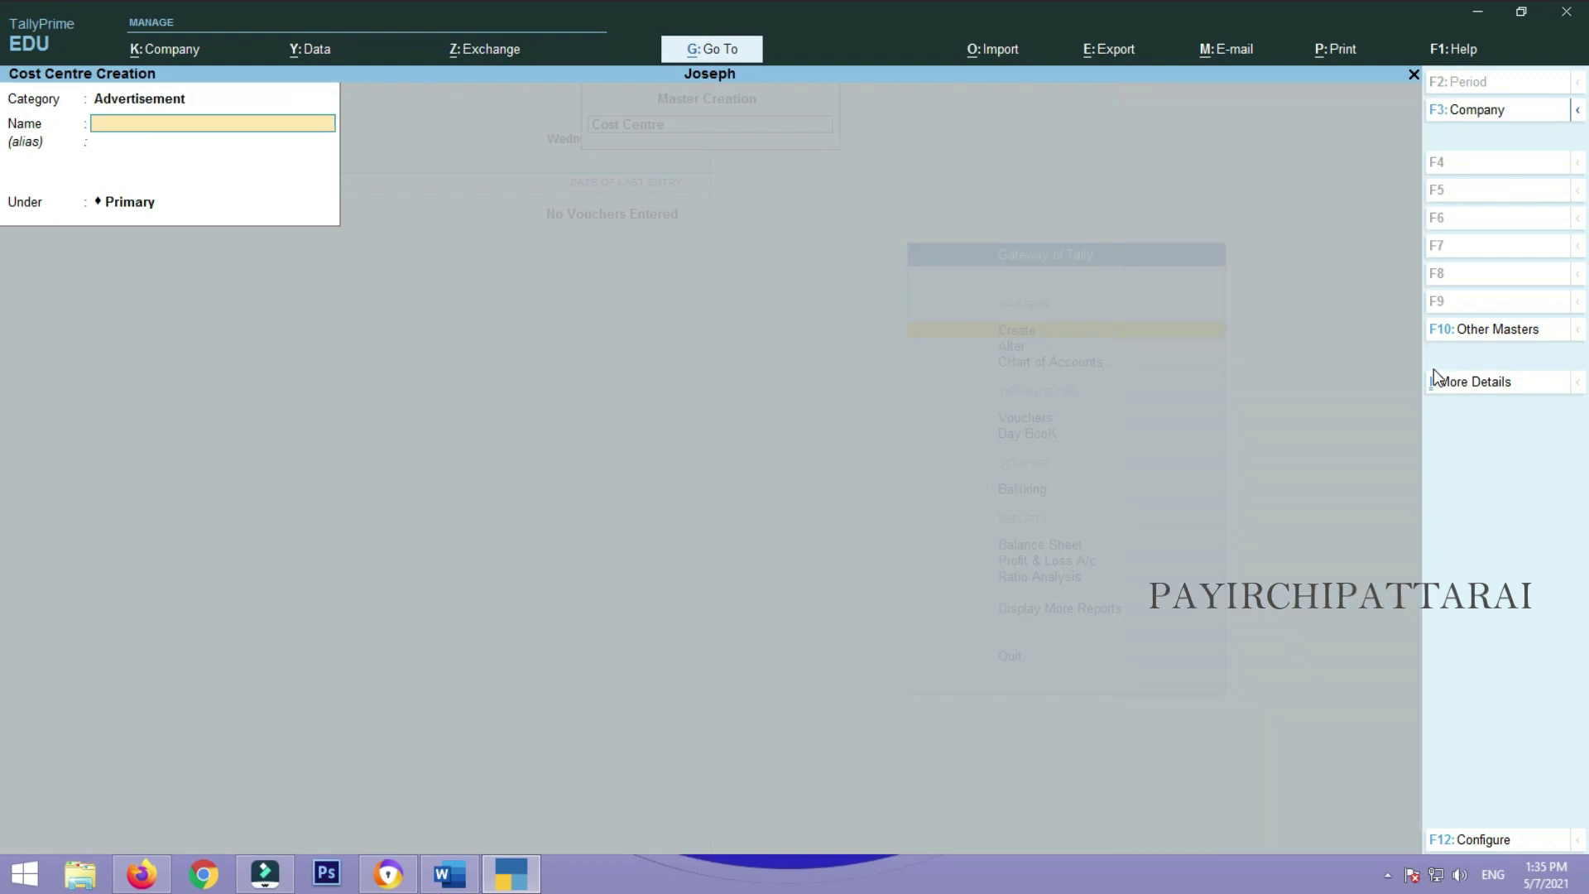
pyautogui.write('Paper advt')
pyautogui.hotkey('ctrl', 'a')
pyautogui.write('F')
pyautogui.hotkey('ctrl', 'a')
pyautogui.write('Tv Advt')
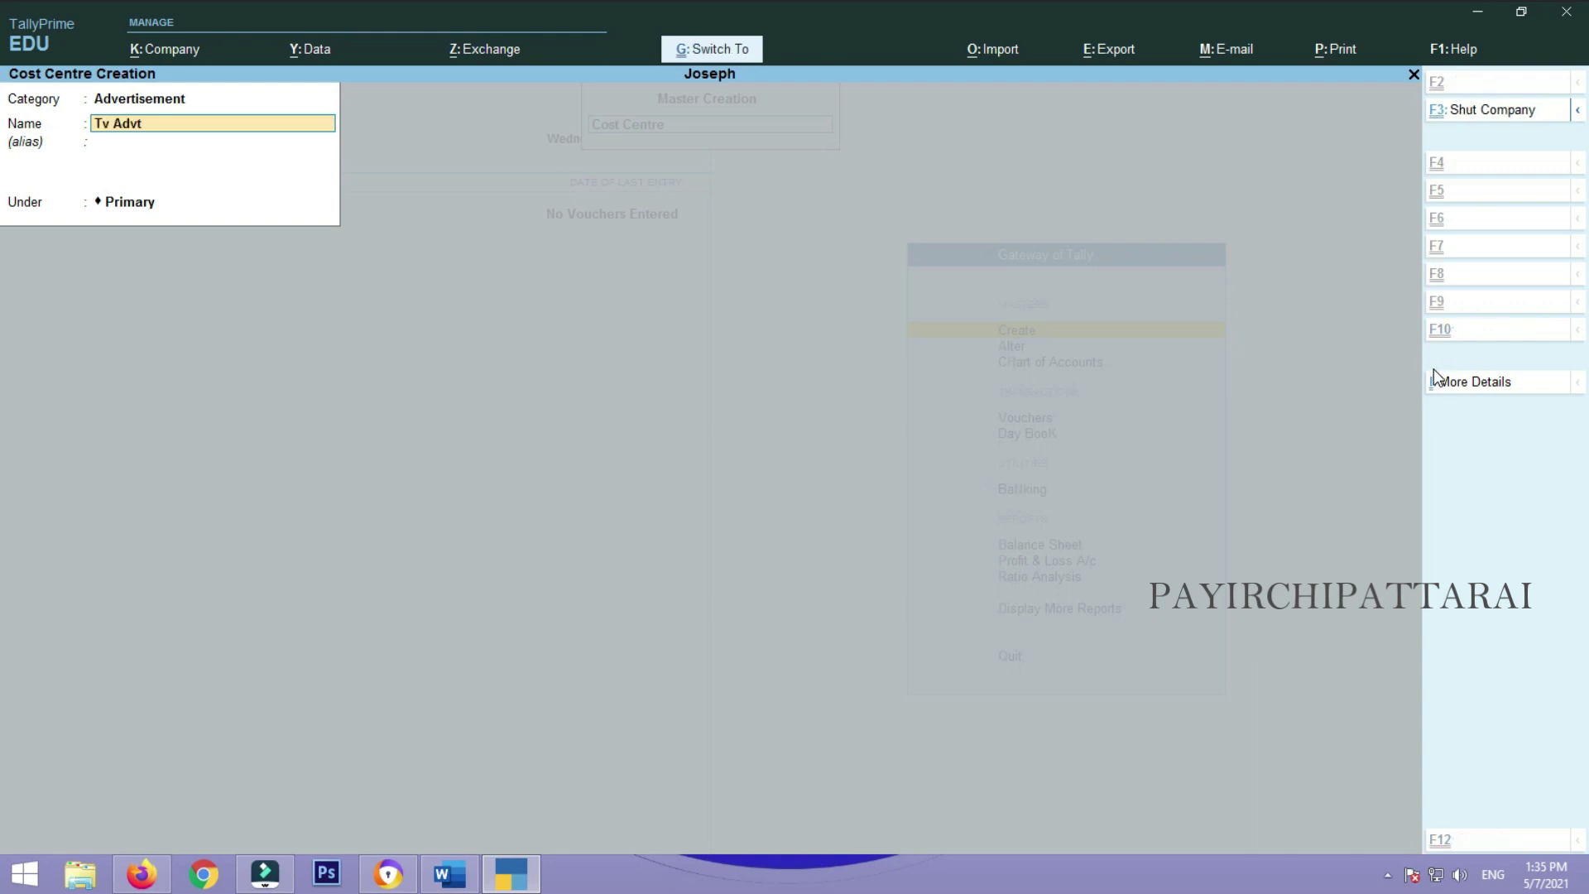
pyautogui.hotkey('ctrl', 'a')
pyautogui.write('Posters')
pyautogui.hotkey('ctrl', 'a')
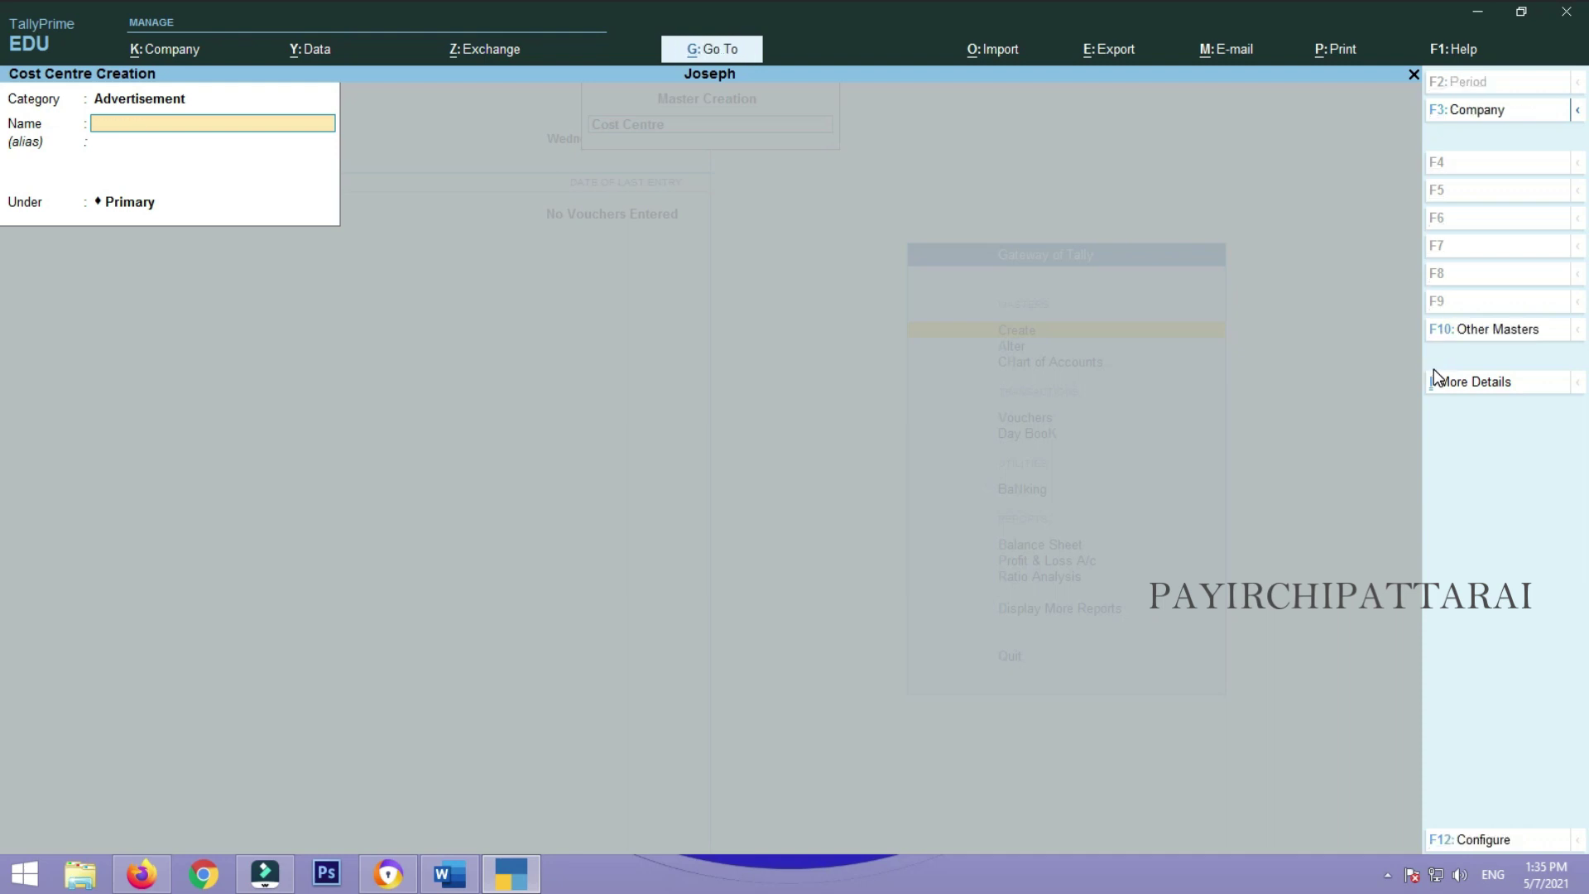
# Switch the category for the next cost centres to Telephone Numbers
pyautogui.press('BackSpace')
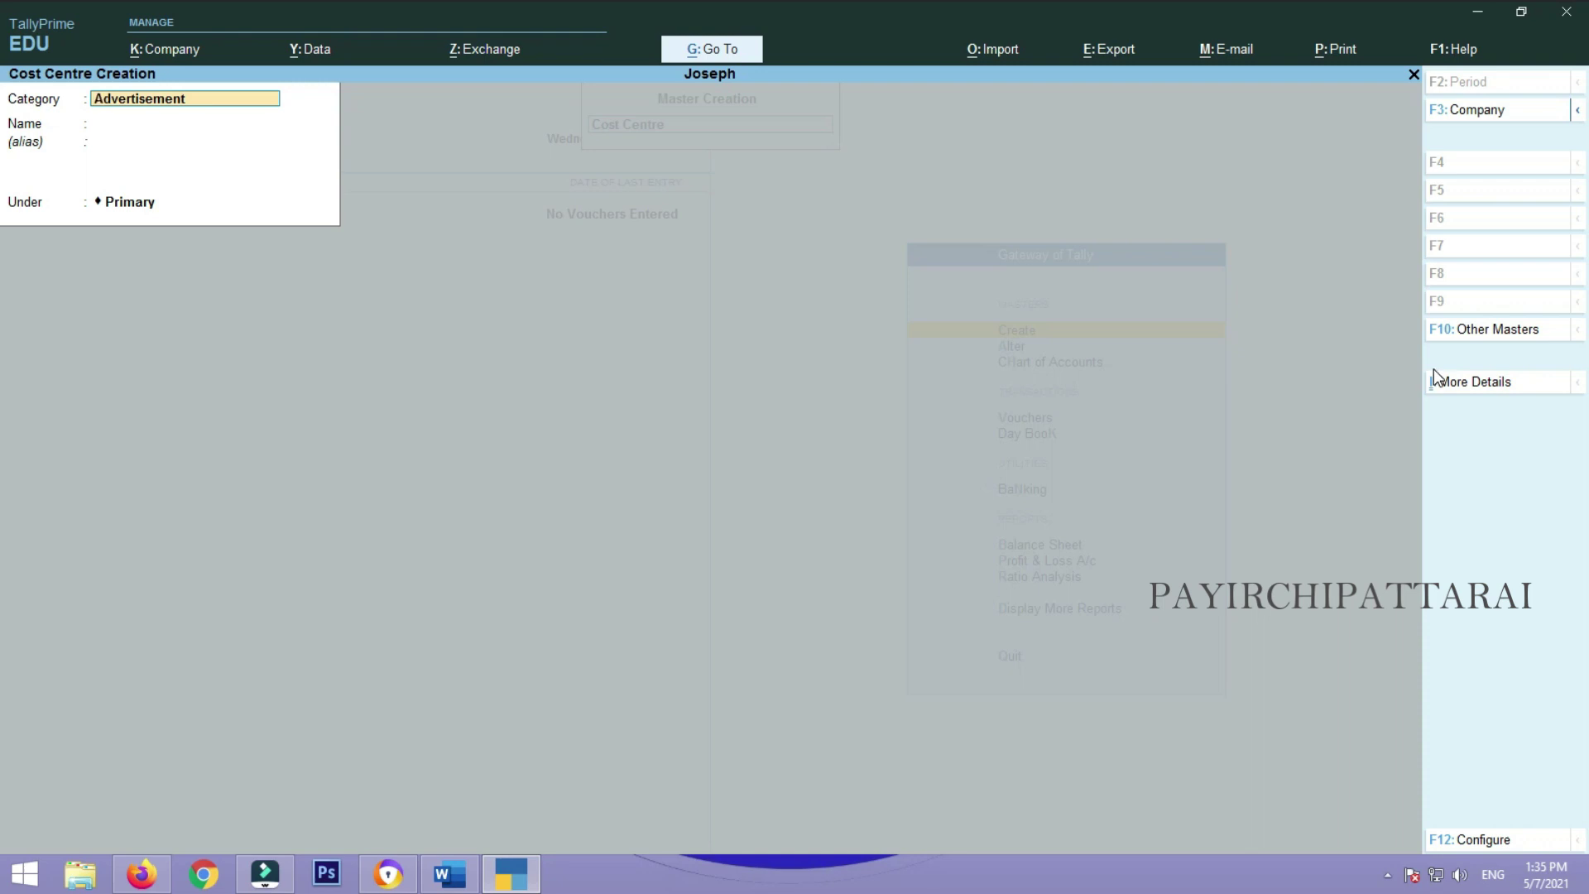
pyautogui.write('T')
pyautogui.press('Return')
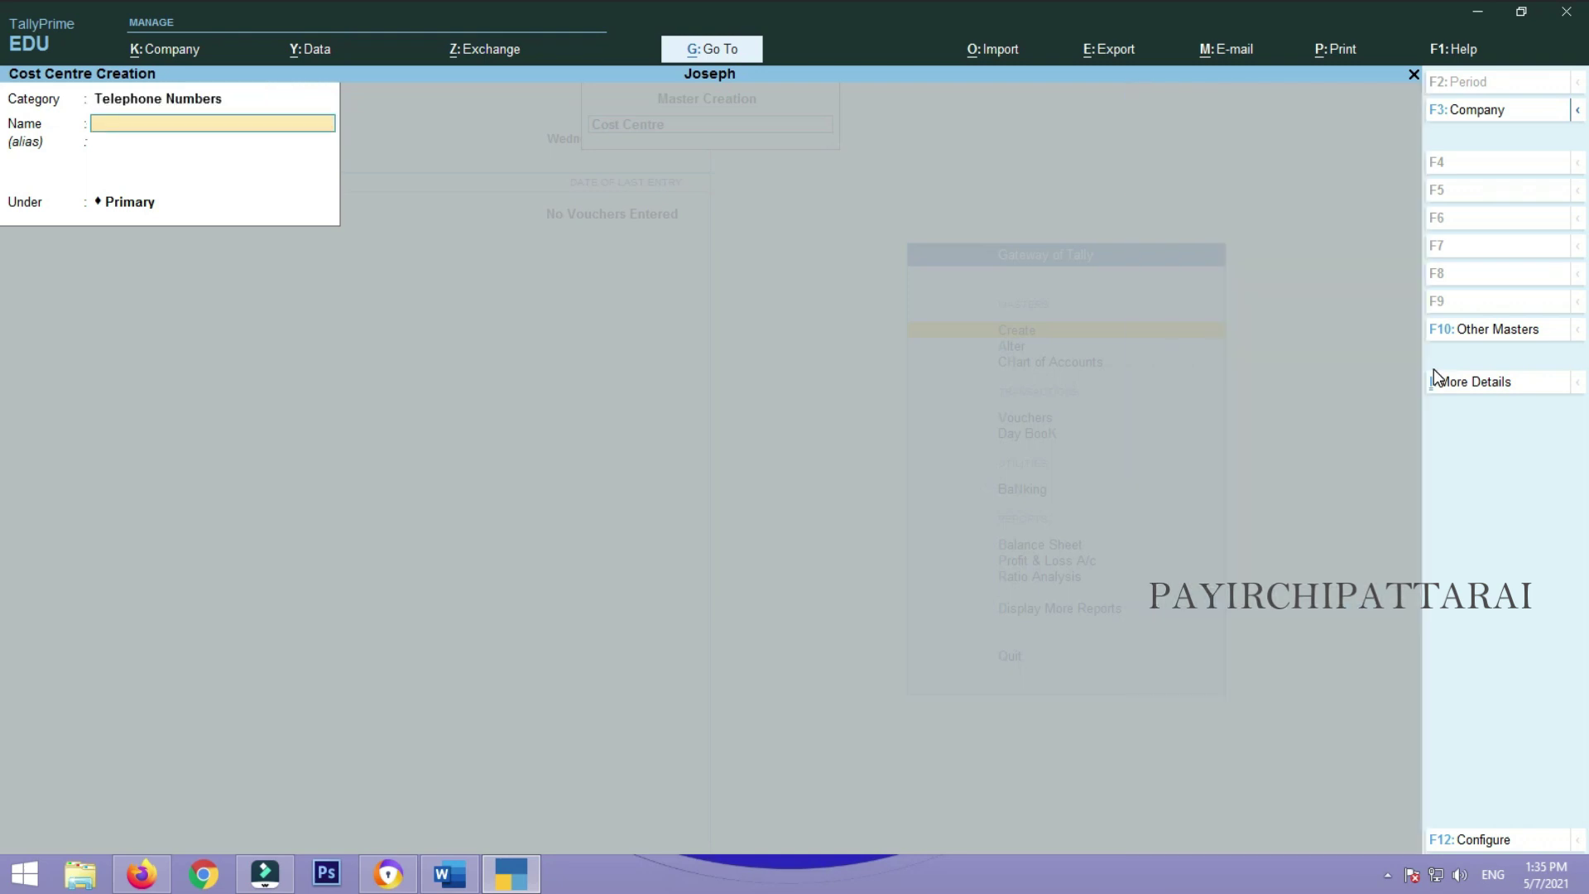
# Save three cost centres named with telephone numbers under Telephone Numbers, then return to Category
pyautogui.press('Return')
pyautogui.press('ctrl')
pyautogui.press('BackSpace')
pyautogui.press('ctrl')
pyautogui.hotkey('ctrl', 'a')
pyautogui.hotkey('ctrl', 'a')
pyautogui.hotkey('ctrl', 'a')
pyautogui.press('BackSpace')
# Under Branches, save Madurai Main, Madu Bye-Pass, Thirumangalam and Thirunagar cost centres, then exit the form
pyautogui.write('br')
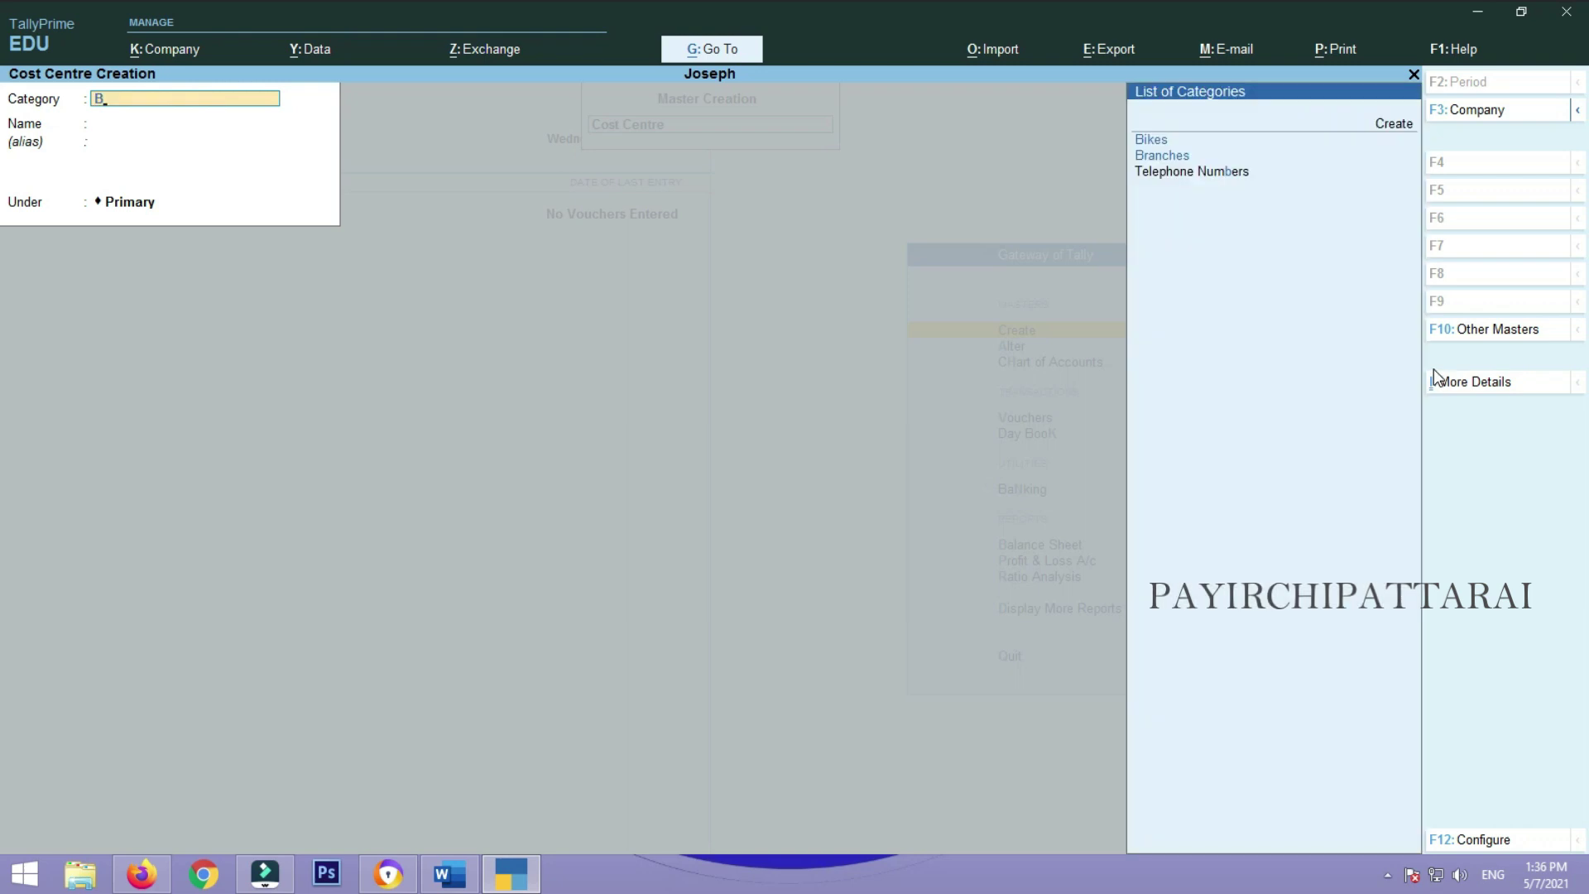
pyautogui.press('Return')
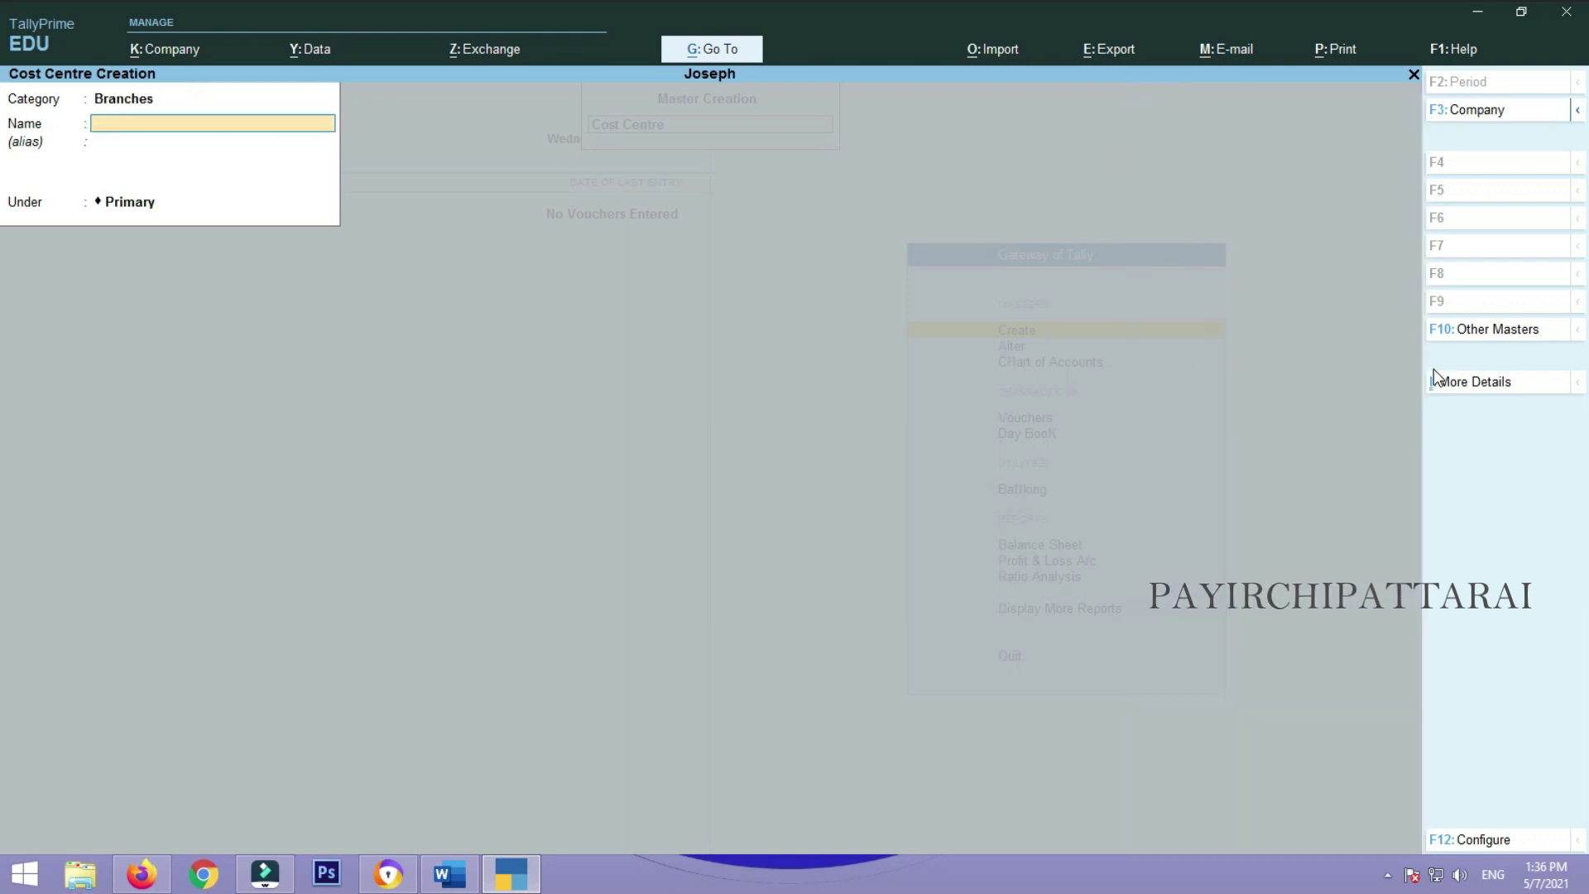
pyautogui.write('Madu')
pyautogui.write('rai Main')
pyautogui.hotkey('ctrl', 'a')
pyautogui.write('Madu Bye-Pas')
pyautogui.press('ctrl')
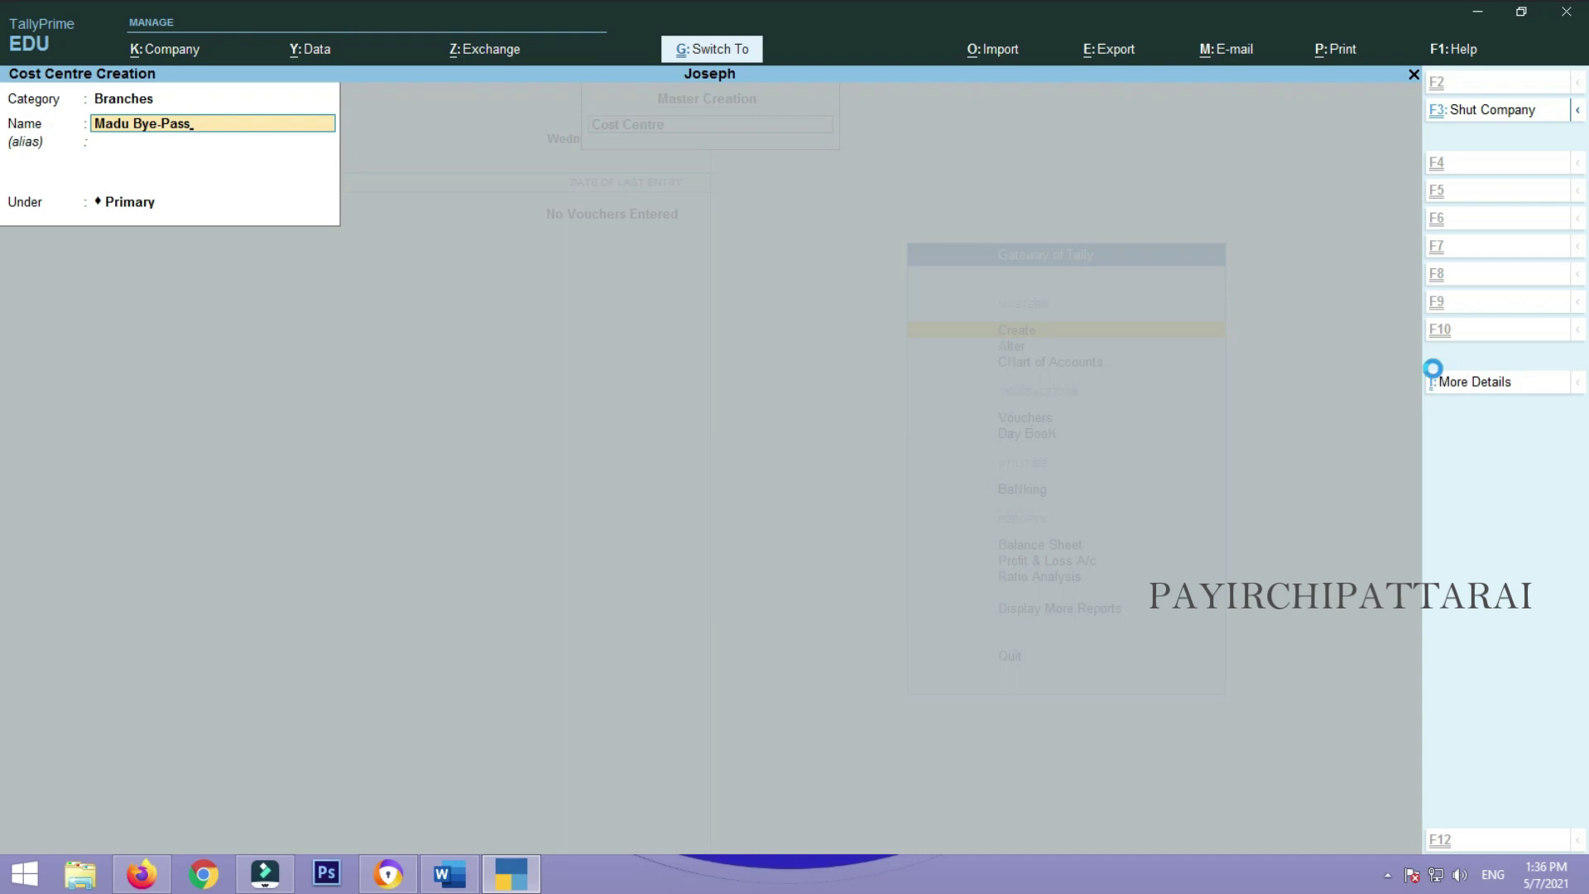
pyautogui.hotkey('ctrl', 'a')
pyautogui.write('Thirum,a')
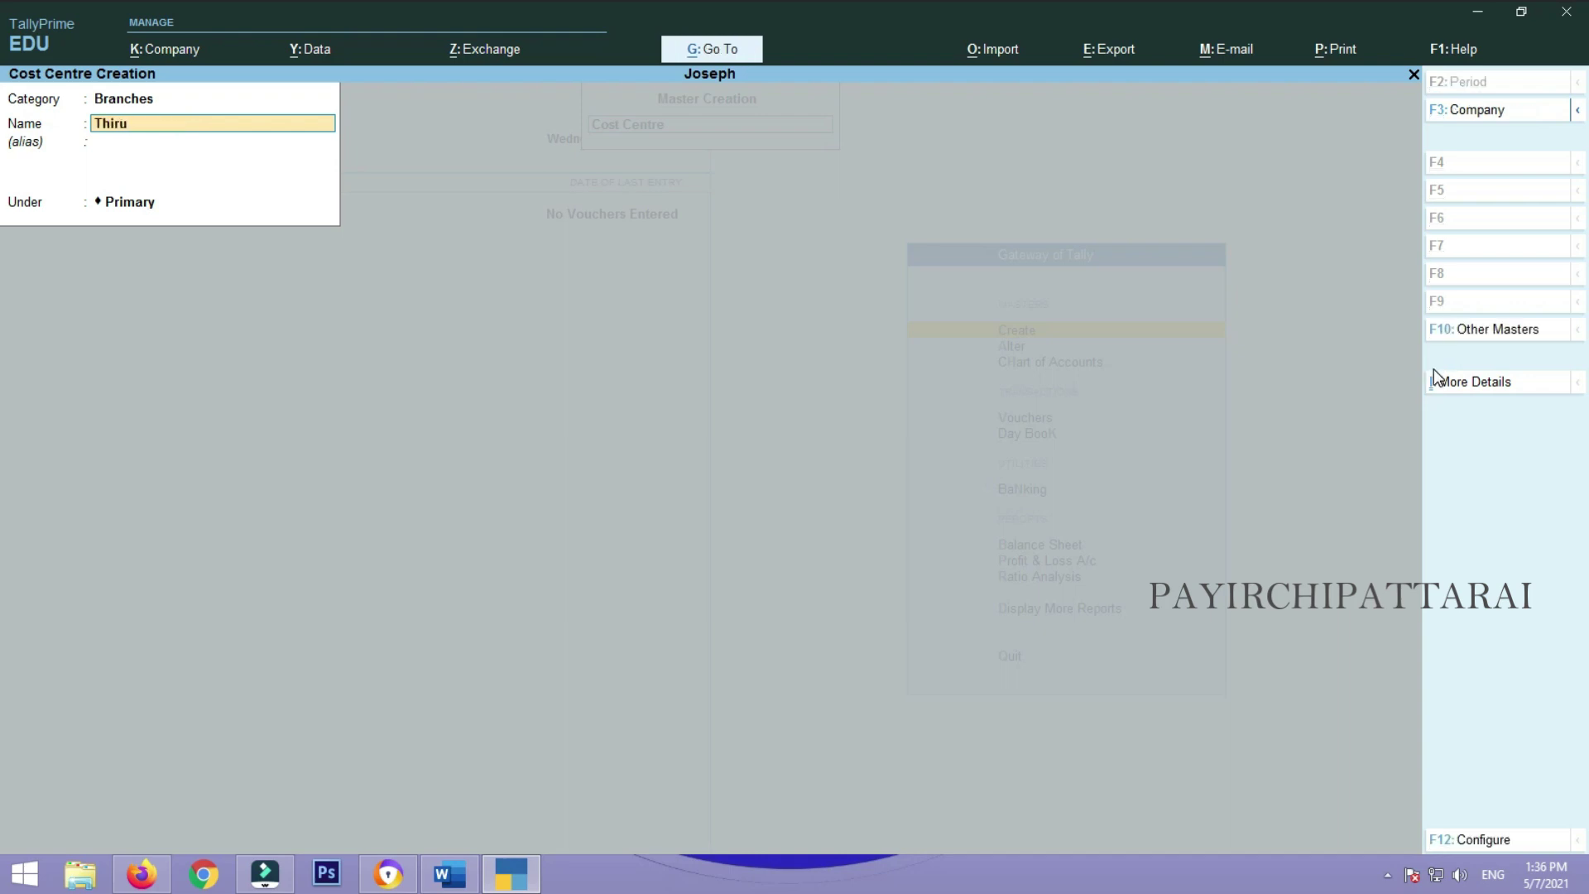
pyautogui.press('BackSpace')
pyautogui.press('BackSpace')
pyautogui.write('angalam')
pyautogui.hotkey('ctrl', 'a')
pyautogui.write('Thirunagar')
pyautogui.hotkey('ctrl', 'a')
pyautogui.press('Escape')
# Confirm quitting cost centre creation and open Payment voucher 1 from the Gateway's Vouchers
pyautogui.press('y')
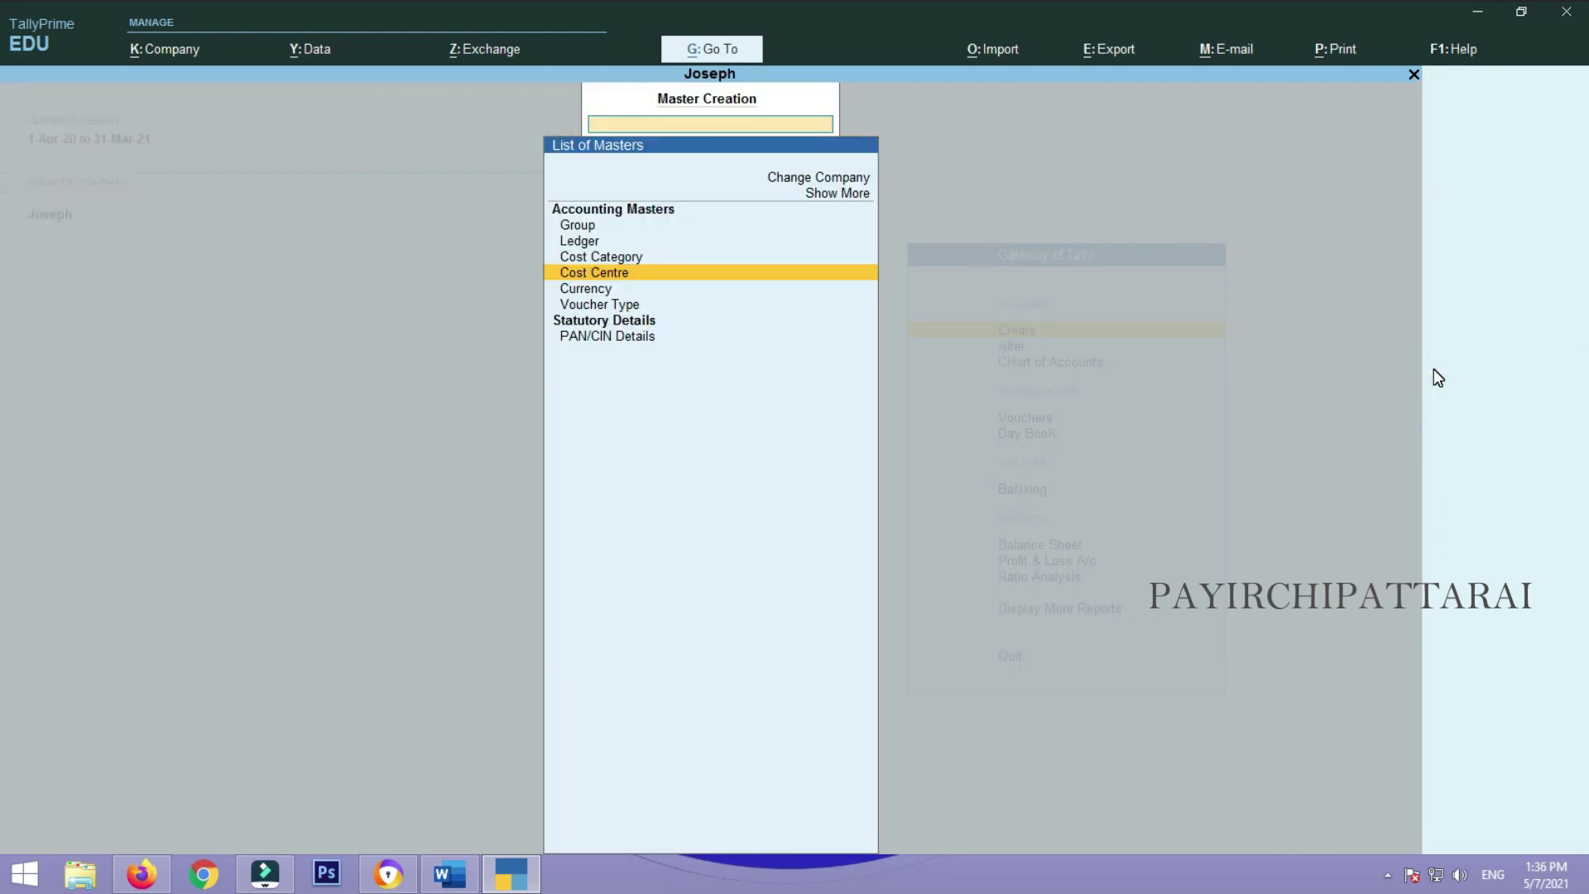
pyautogui.press('Escape')
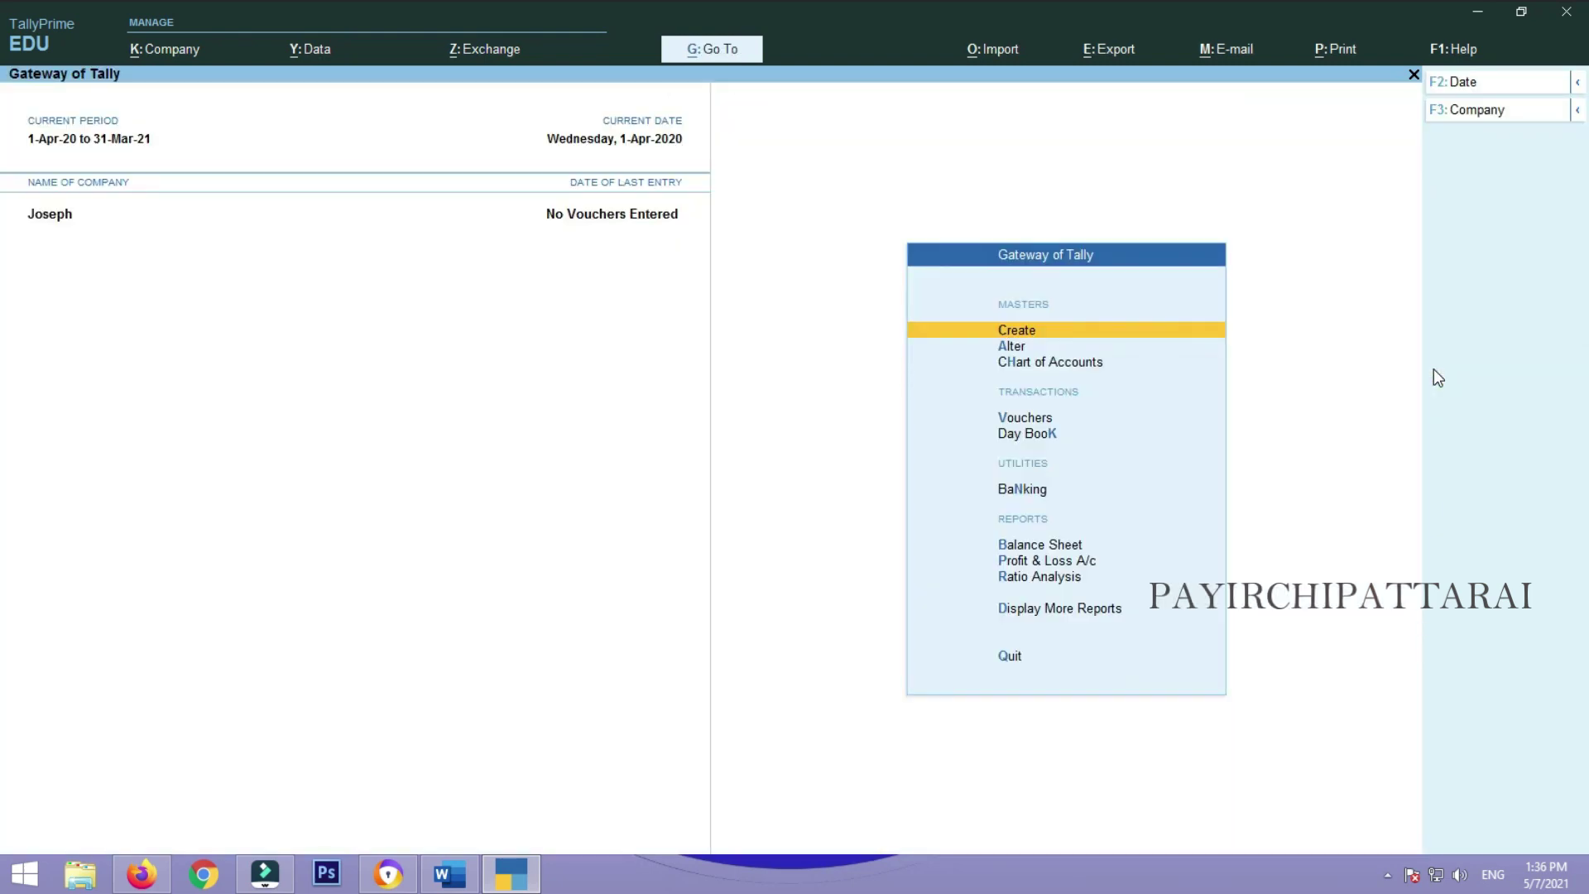
pyautogui.press('Escape')
pyautogui.press('n')
pyautogui.press('Down')
pyautogui.press('Down')
pyautogui.press('Down')
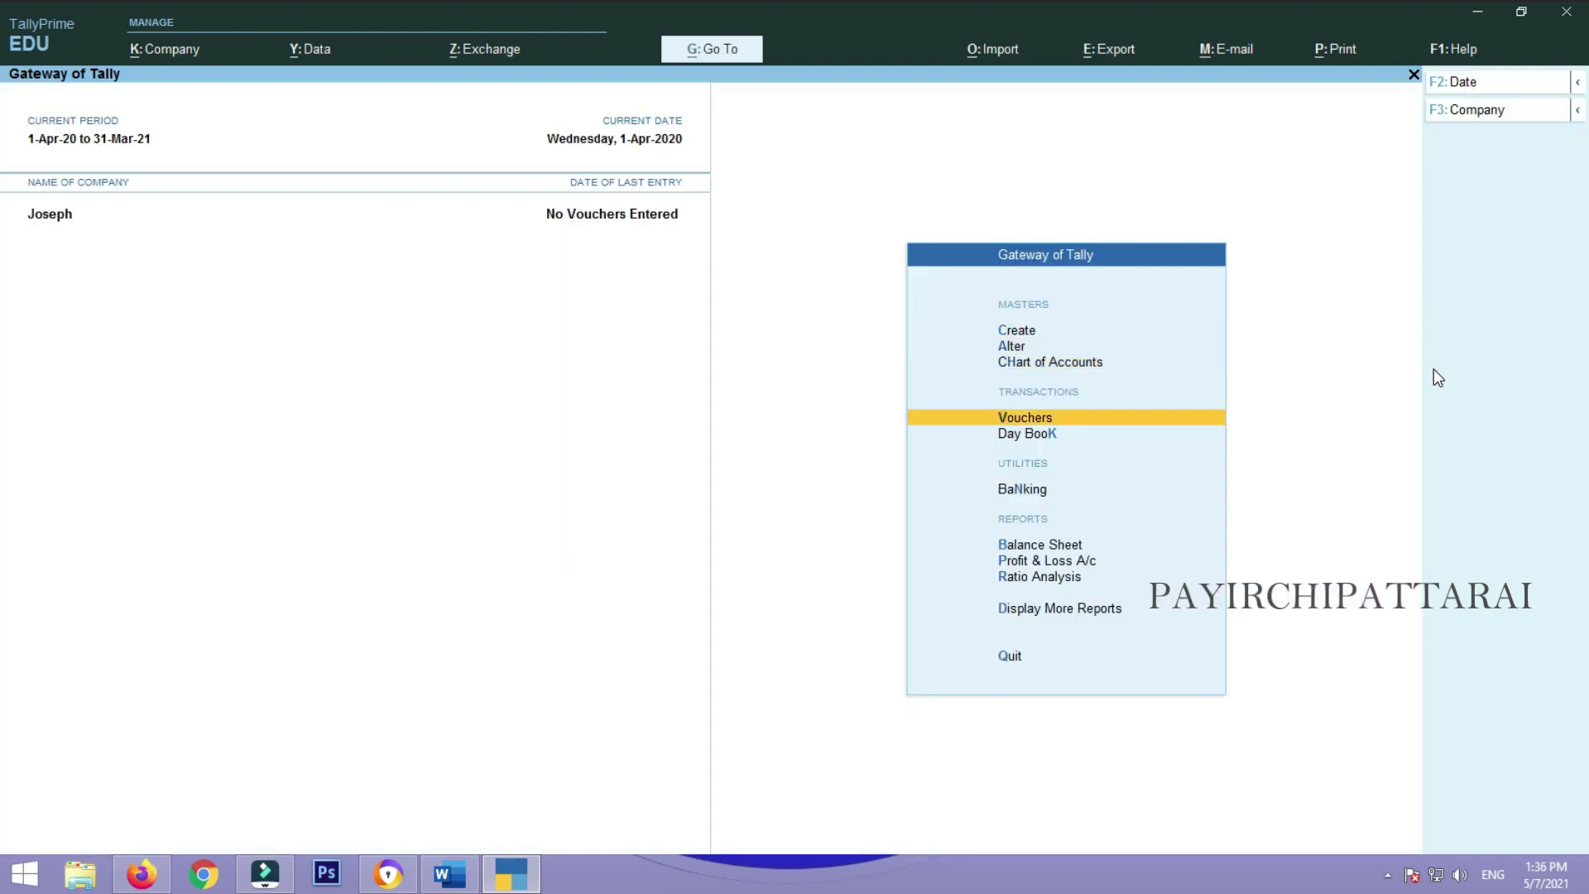
pyautogui.press('Return')
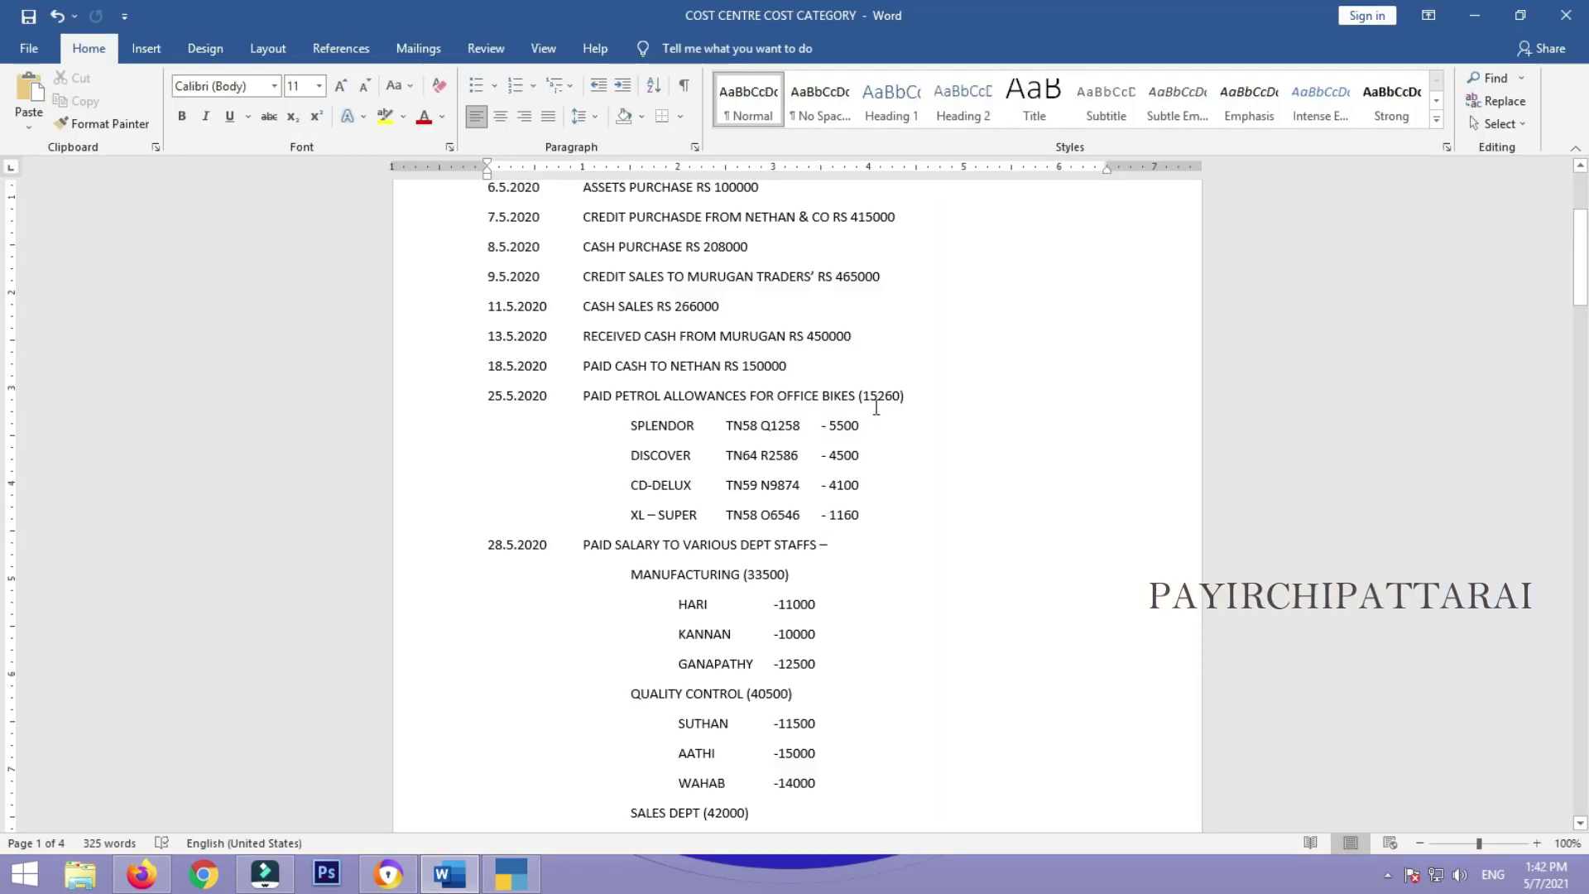
pyautogui.scroll(3, 876, 406)
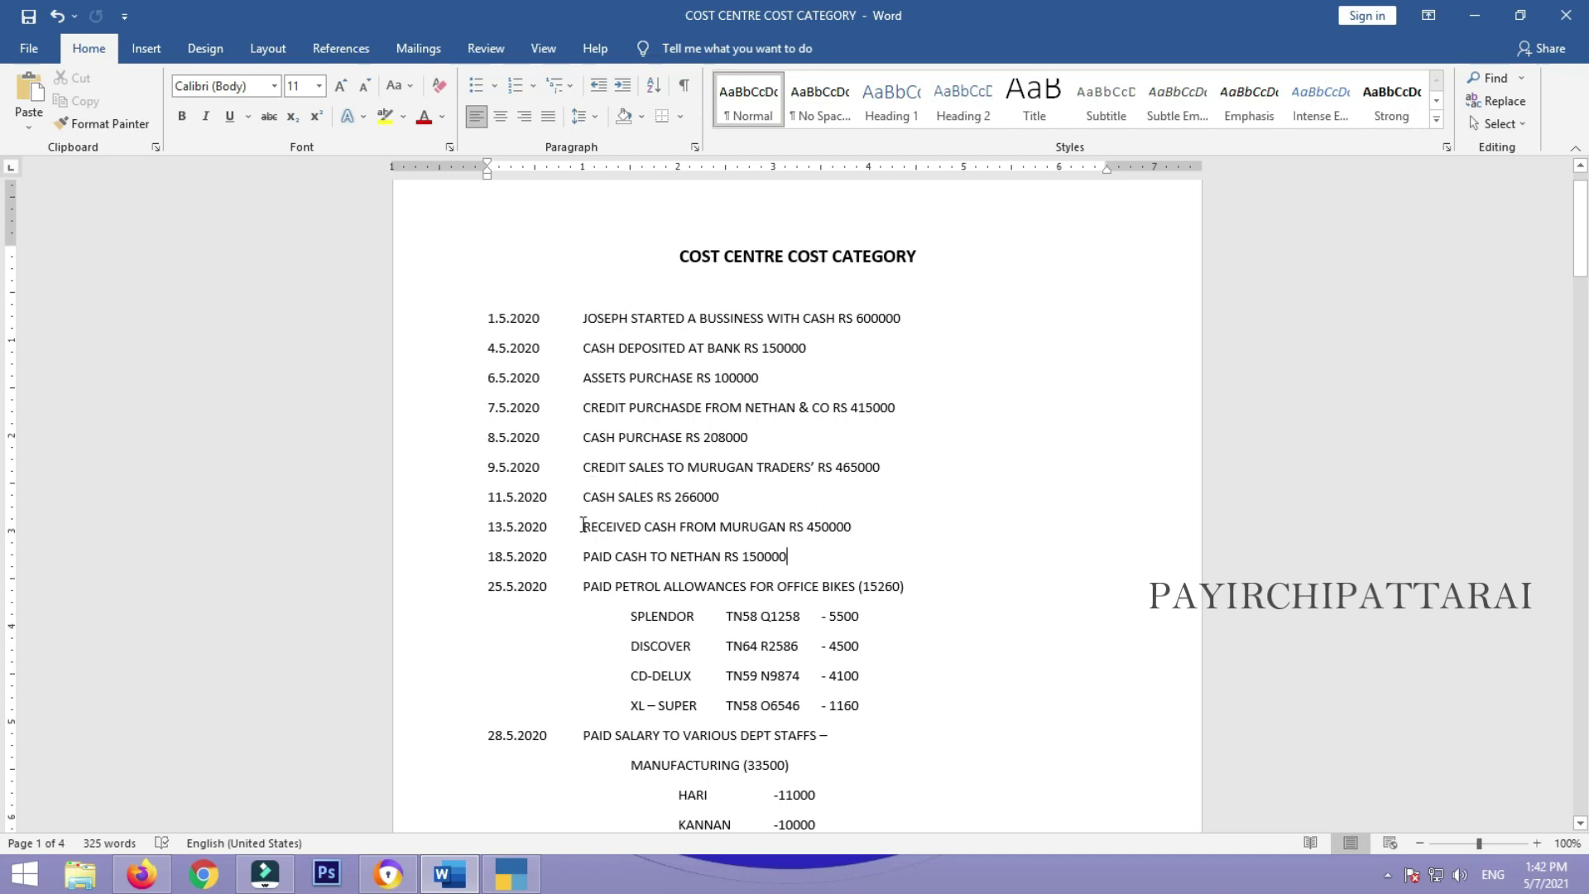
# Scroll the Word transaction list to the 25.5.2020 and 28.5.2020 entries, then return to TallyPrime
pyautogui.click(805, 553)
pyautogui.scroll(-2, 815, 513)
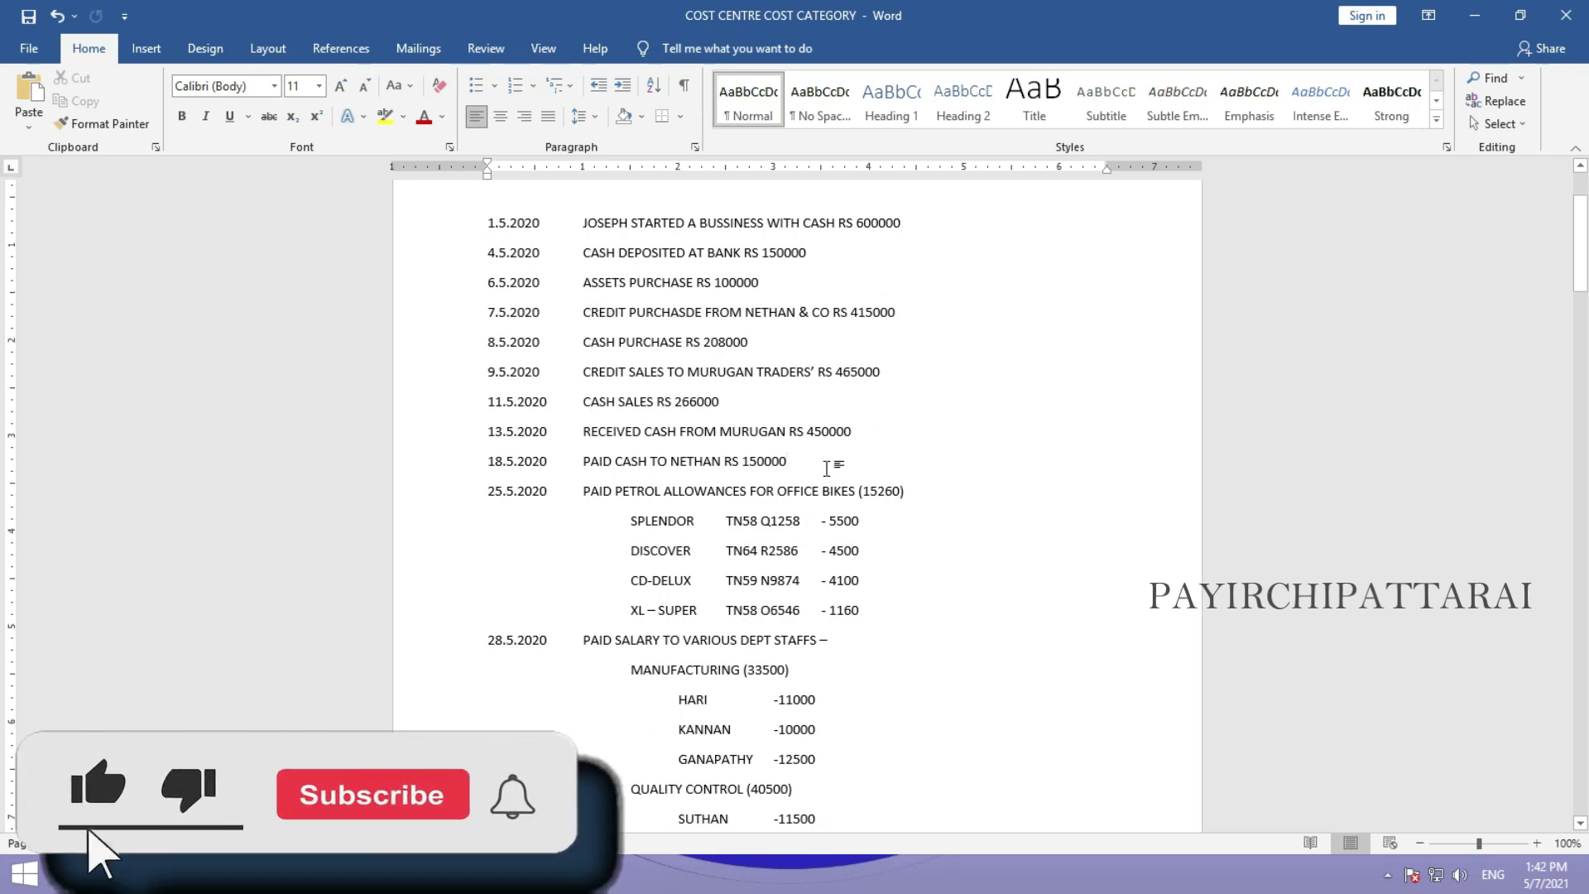
pyautogui.scroll(-3, 826, 468)
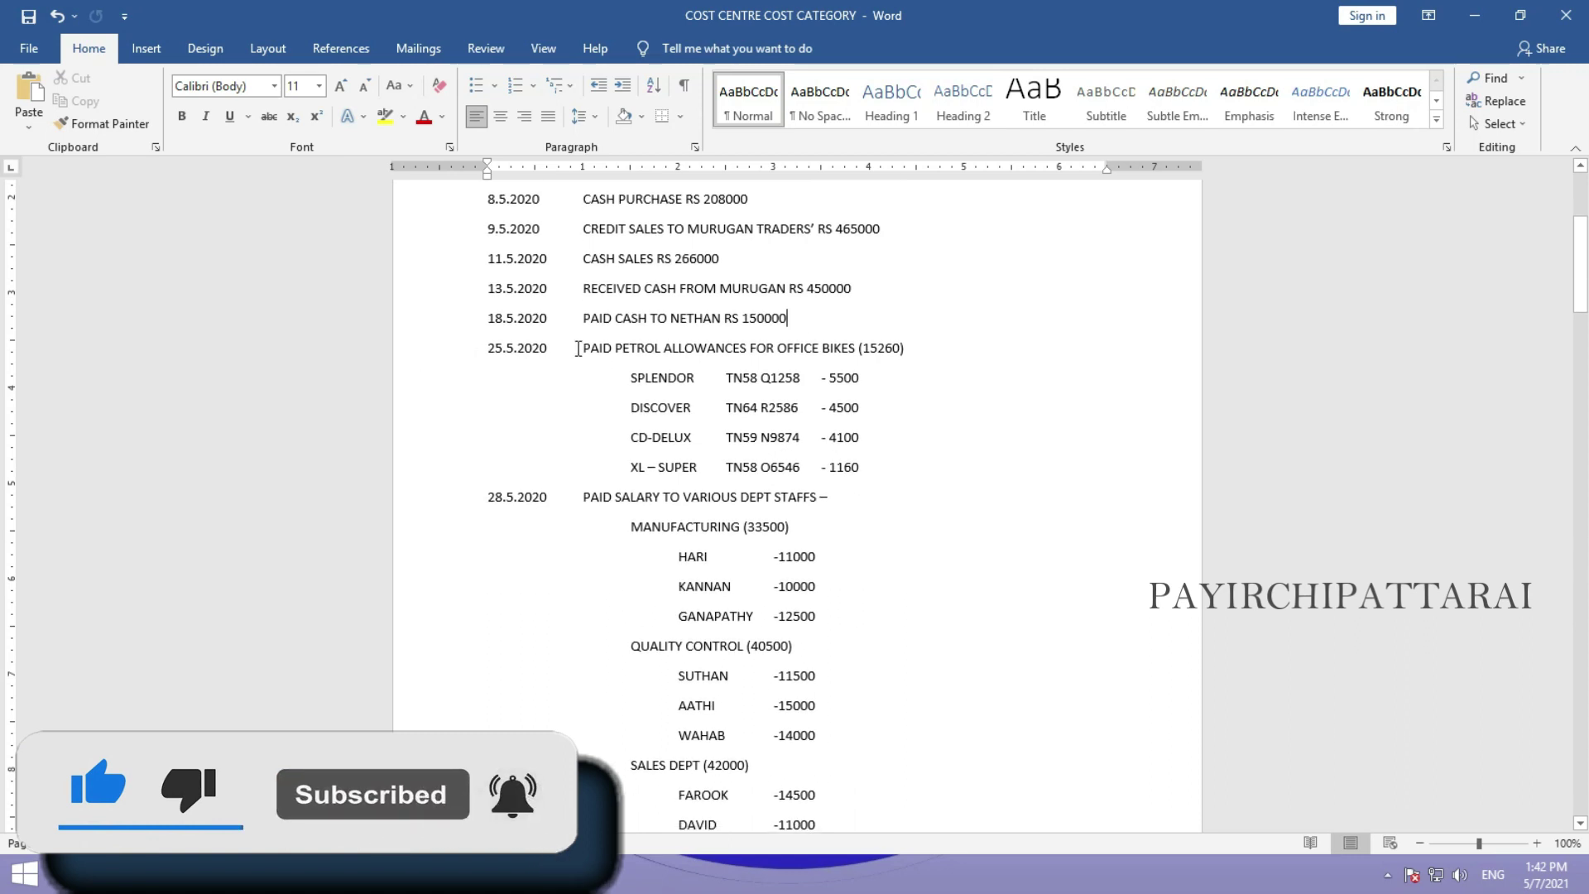
pyautogui.scroll(-1, 578, 348)
pyautogui.scroll(-2, 579, 348)
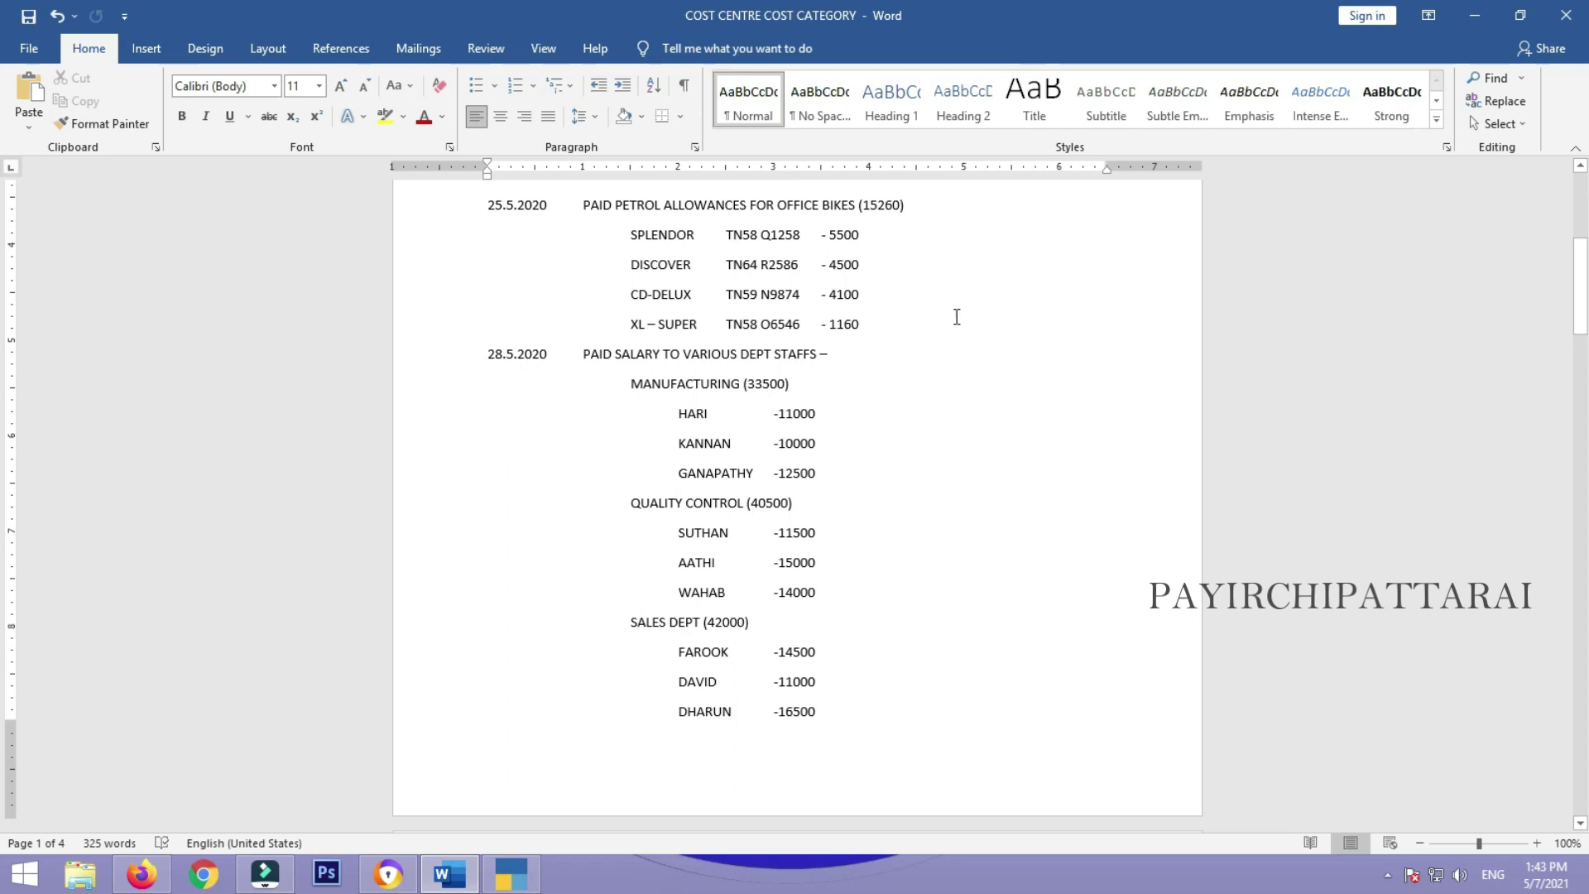
pyautogui.click(522, 876)
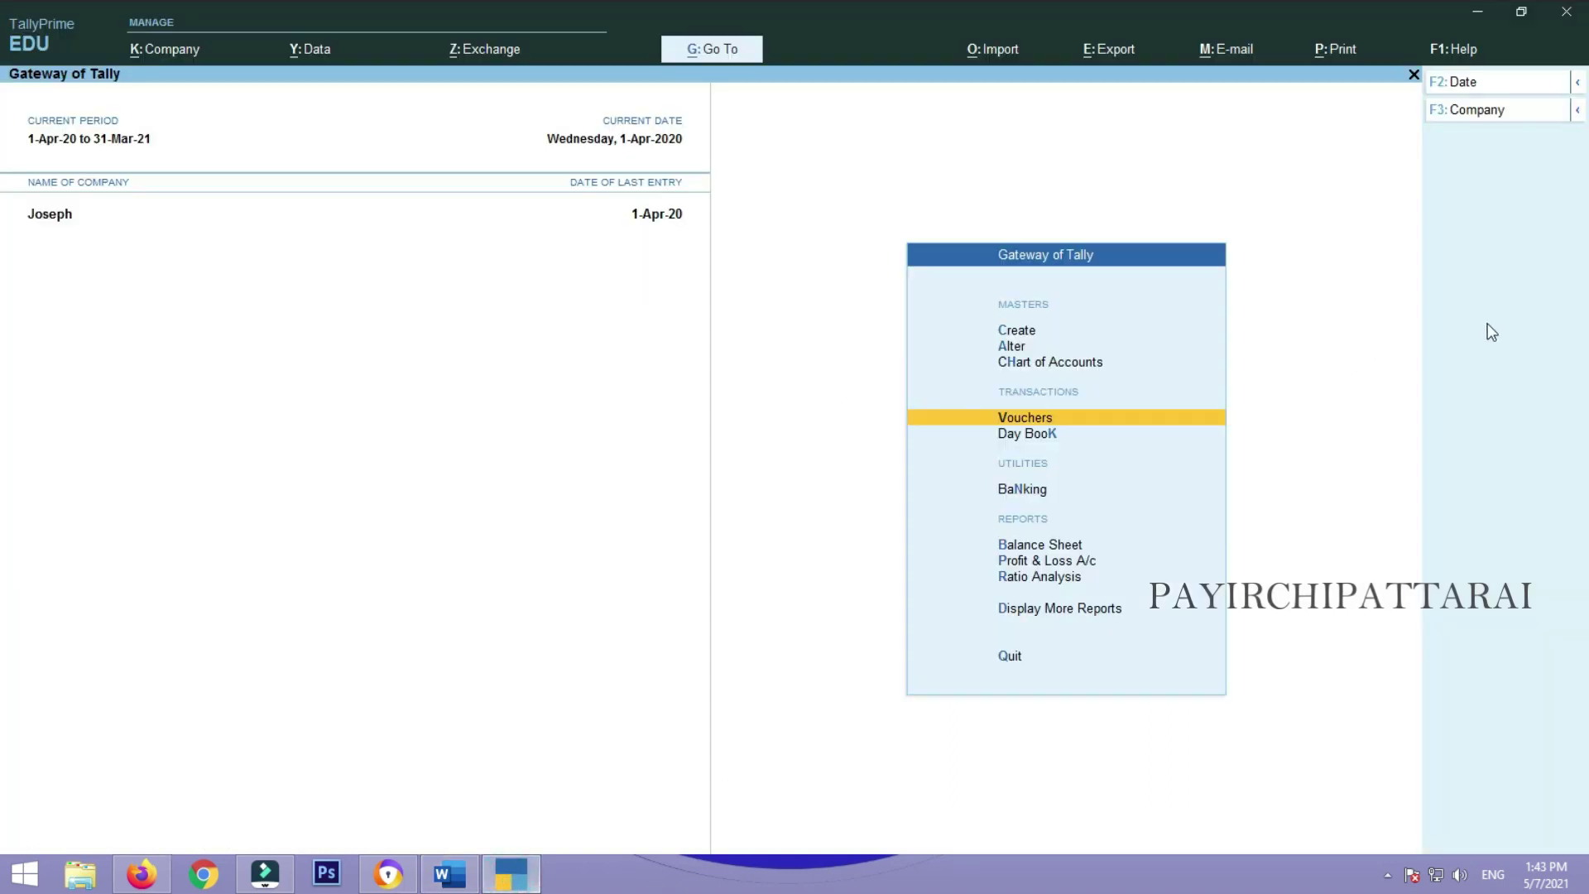
# Start a Payment voucher debiting the Bike Exp ledger with 15,160
pyautogui.press('Return')
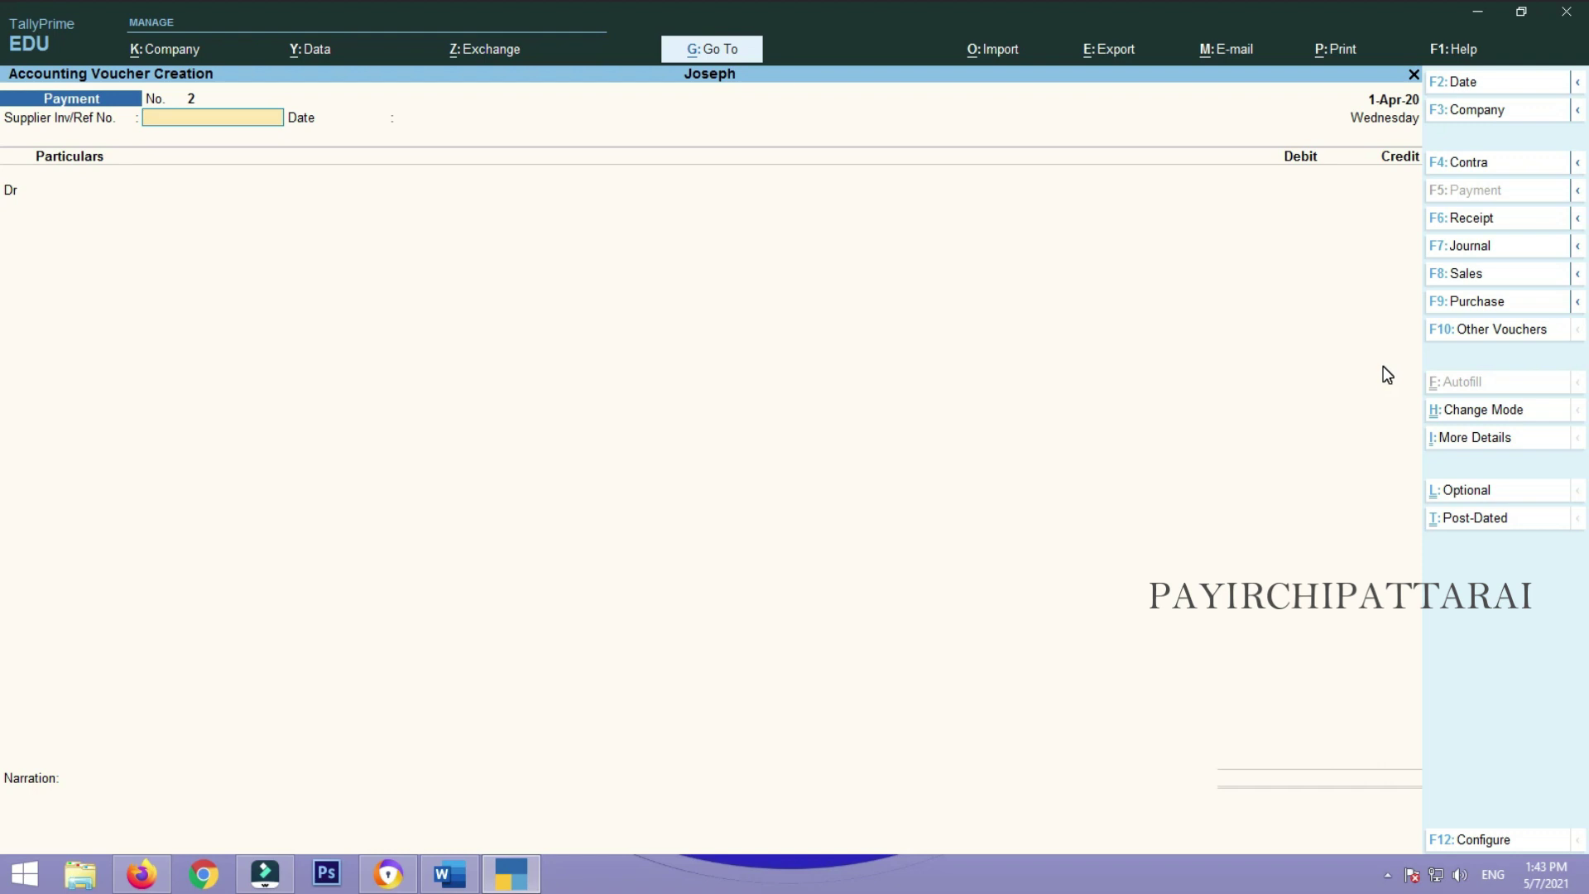
pyautogui.press('Return')
pyautogui.press('Return')
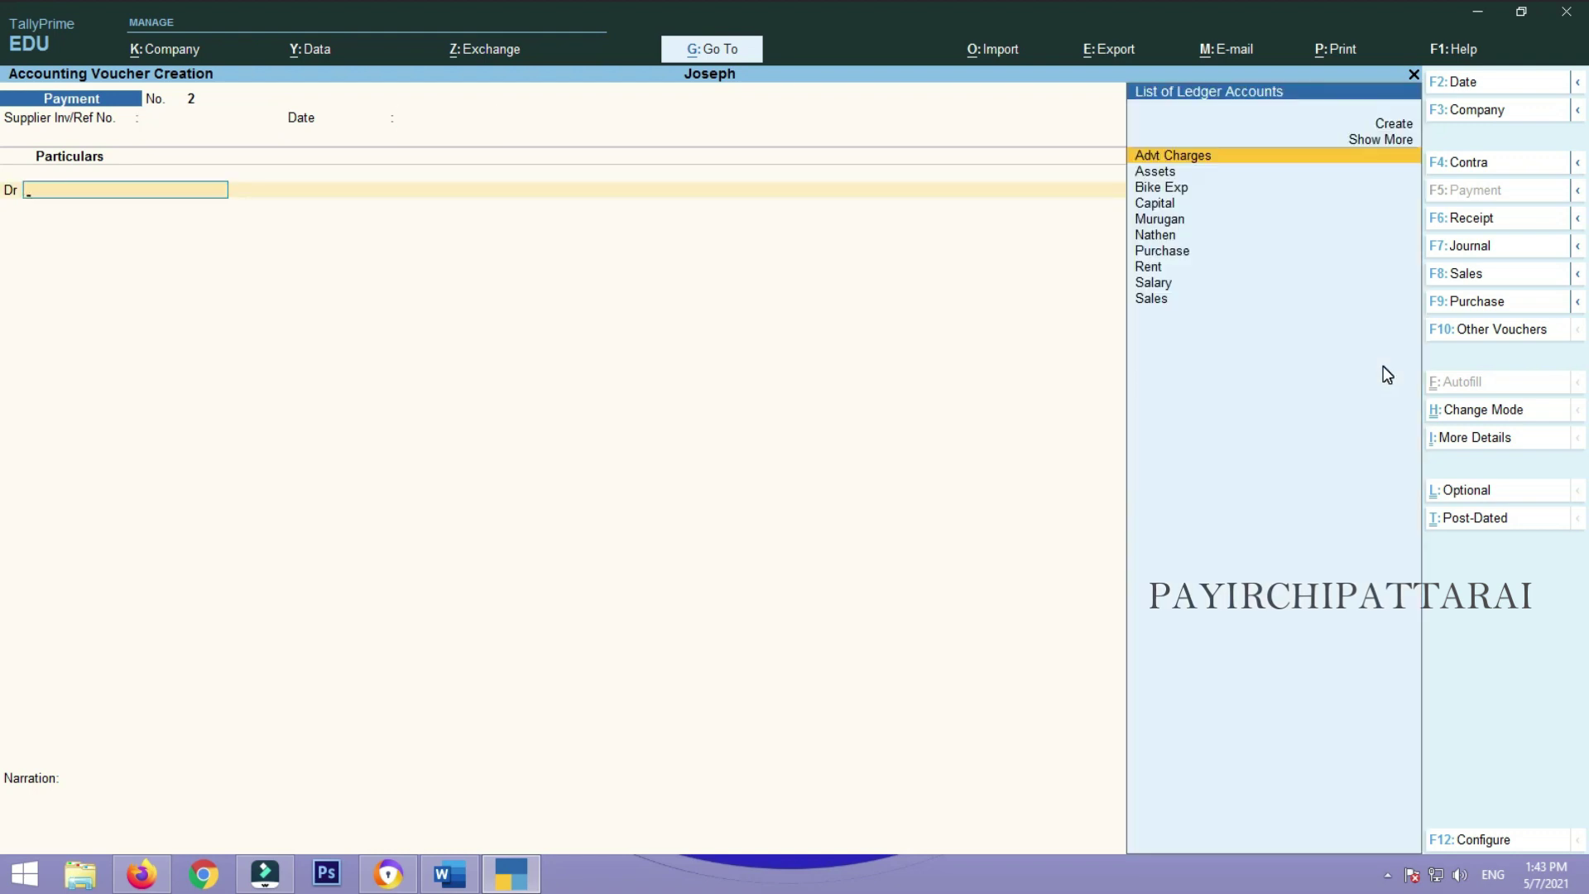
pyautogui.press('Down')
pyautogui.press('Down')
pyautogui.press('Return')
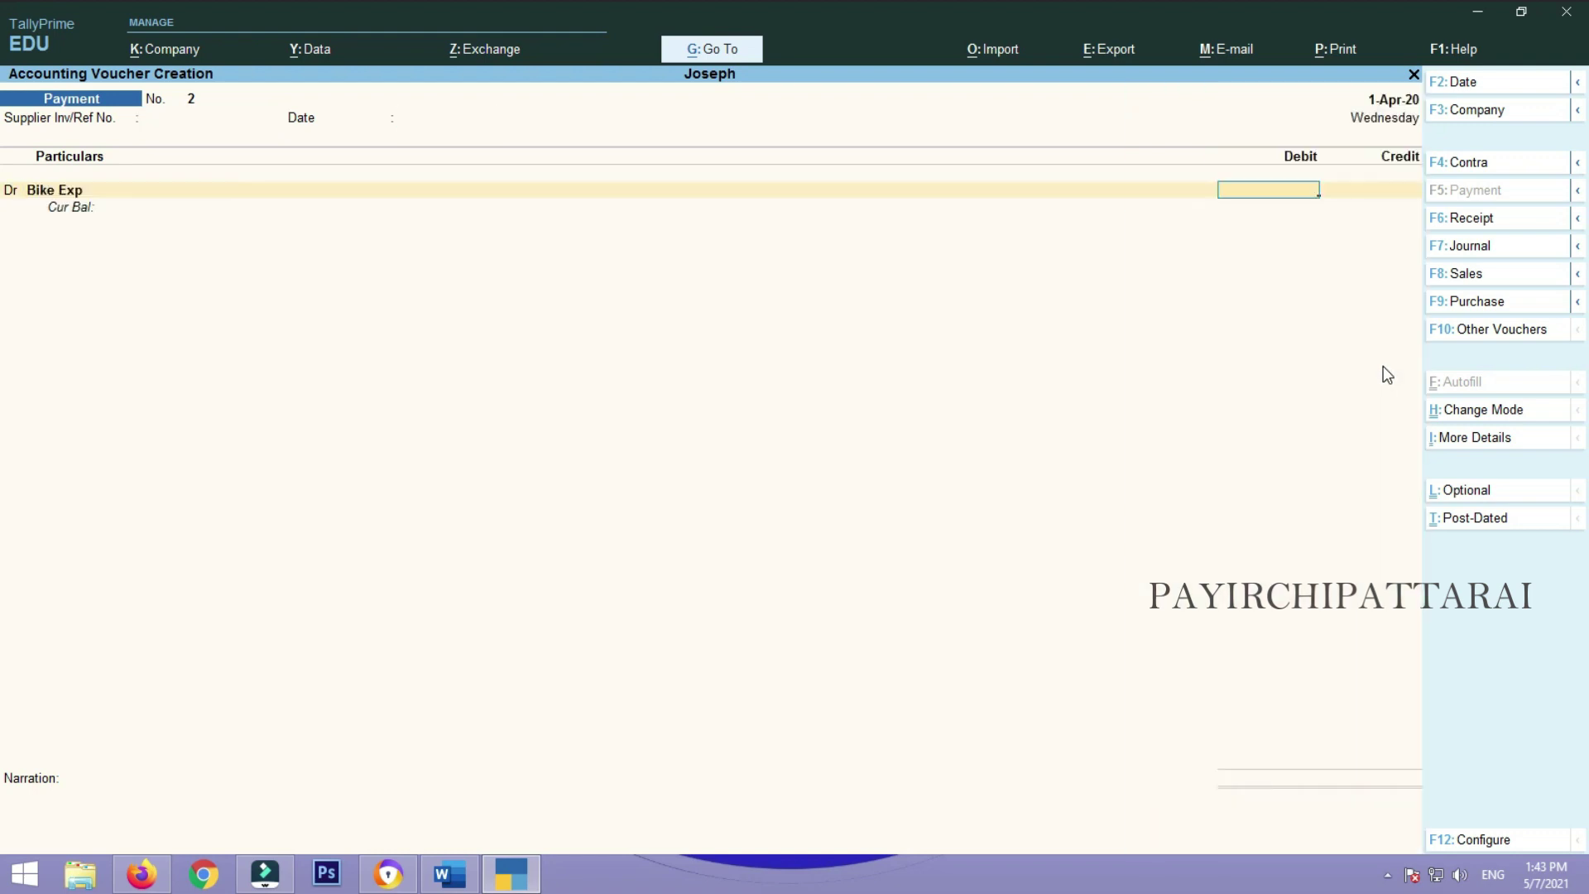
pyautogui.write('15160')
pyautogui.press('Return')
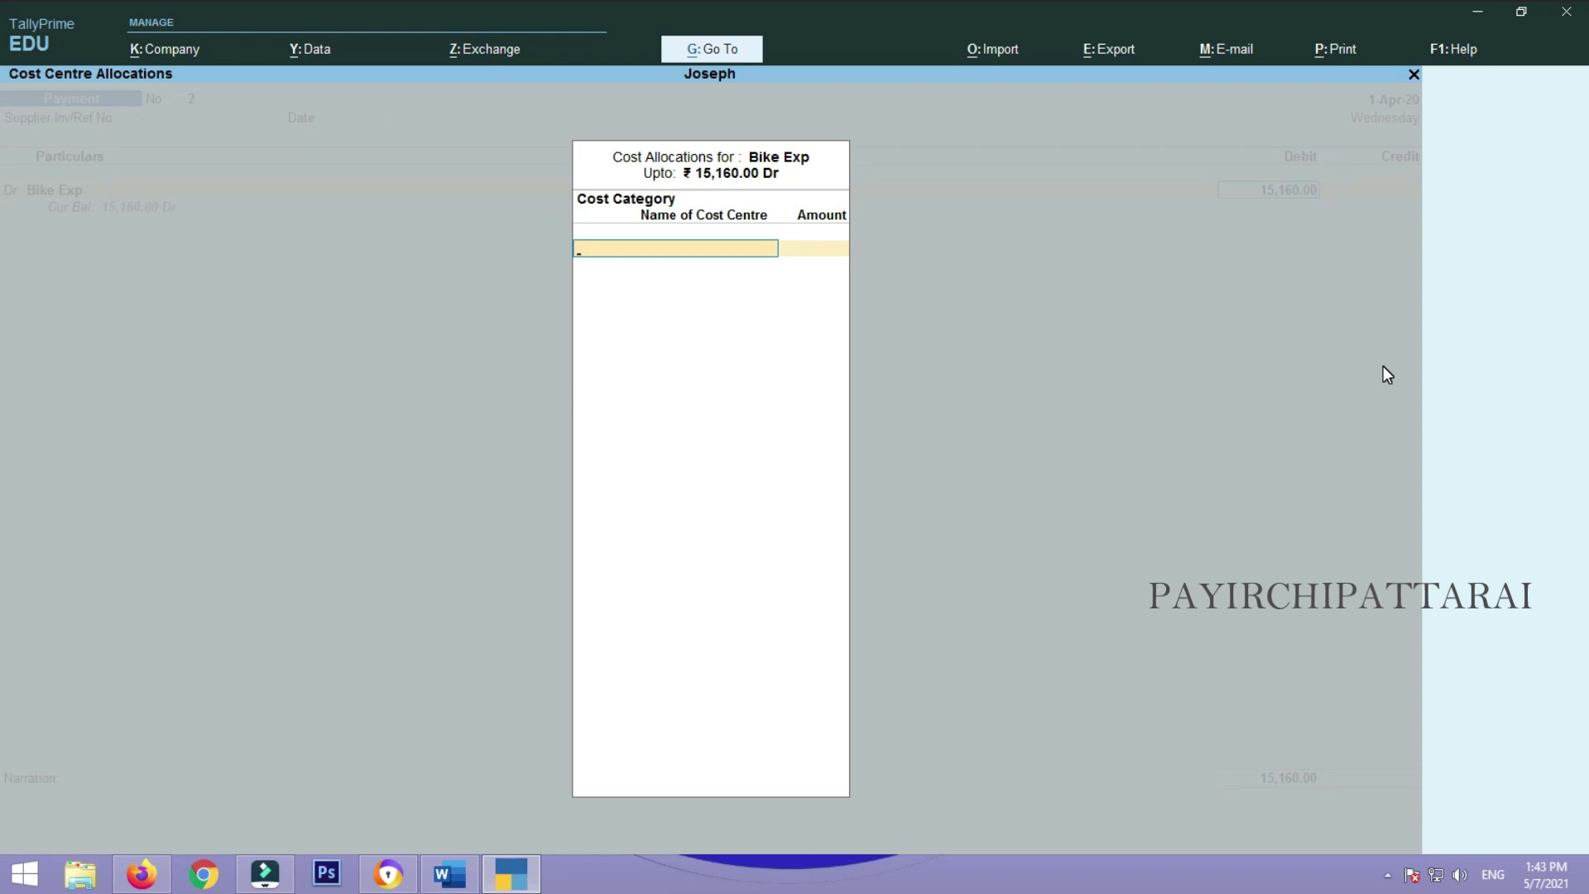
# Allocate 5,500 of Bike Exp to Splendour under the Bikes category, checking amounts in Word
pyautogui.write('B')
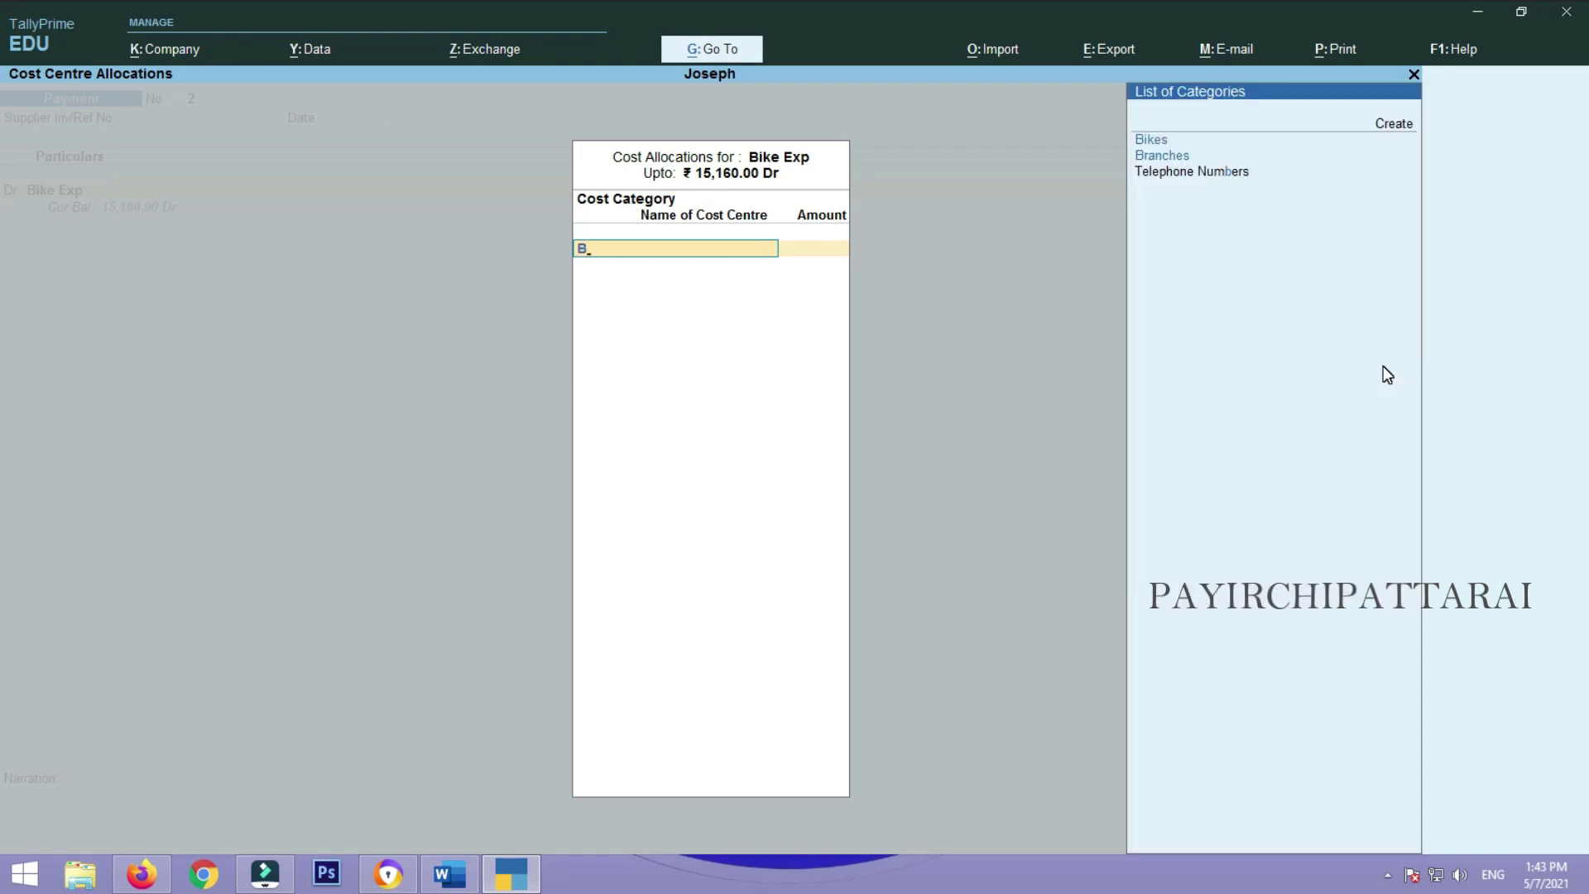
pyautogui.write('i')
pyautogui.press('Return')
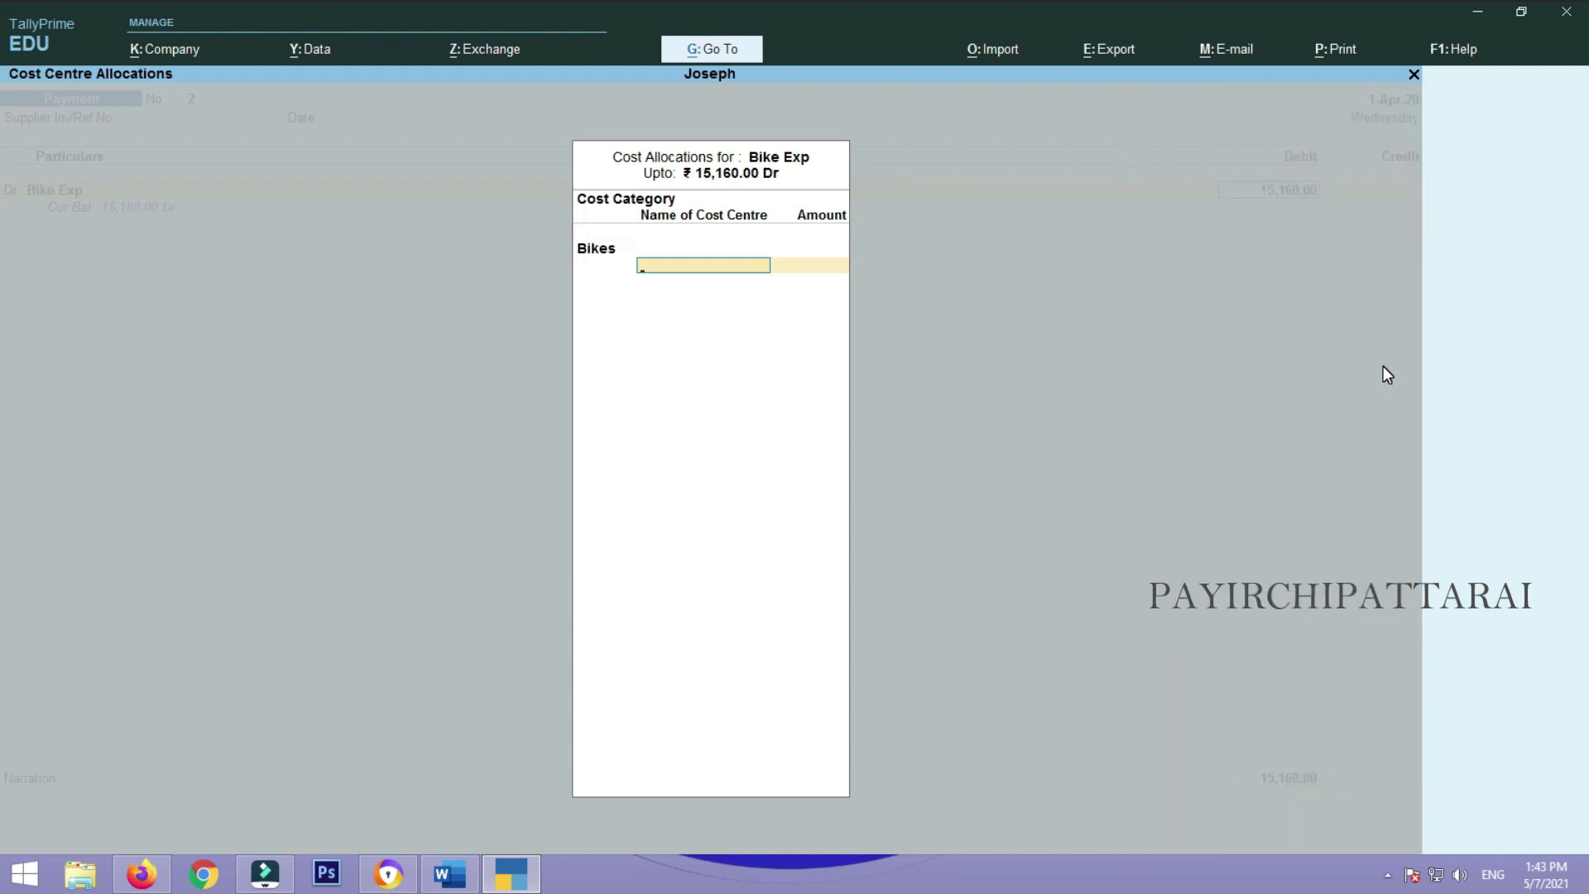
pyautogui.write('S')
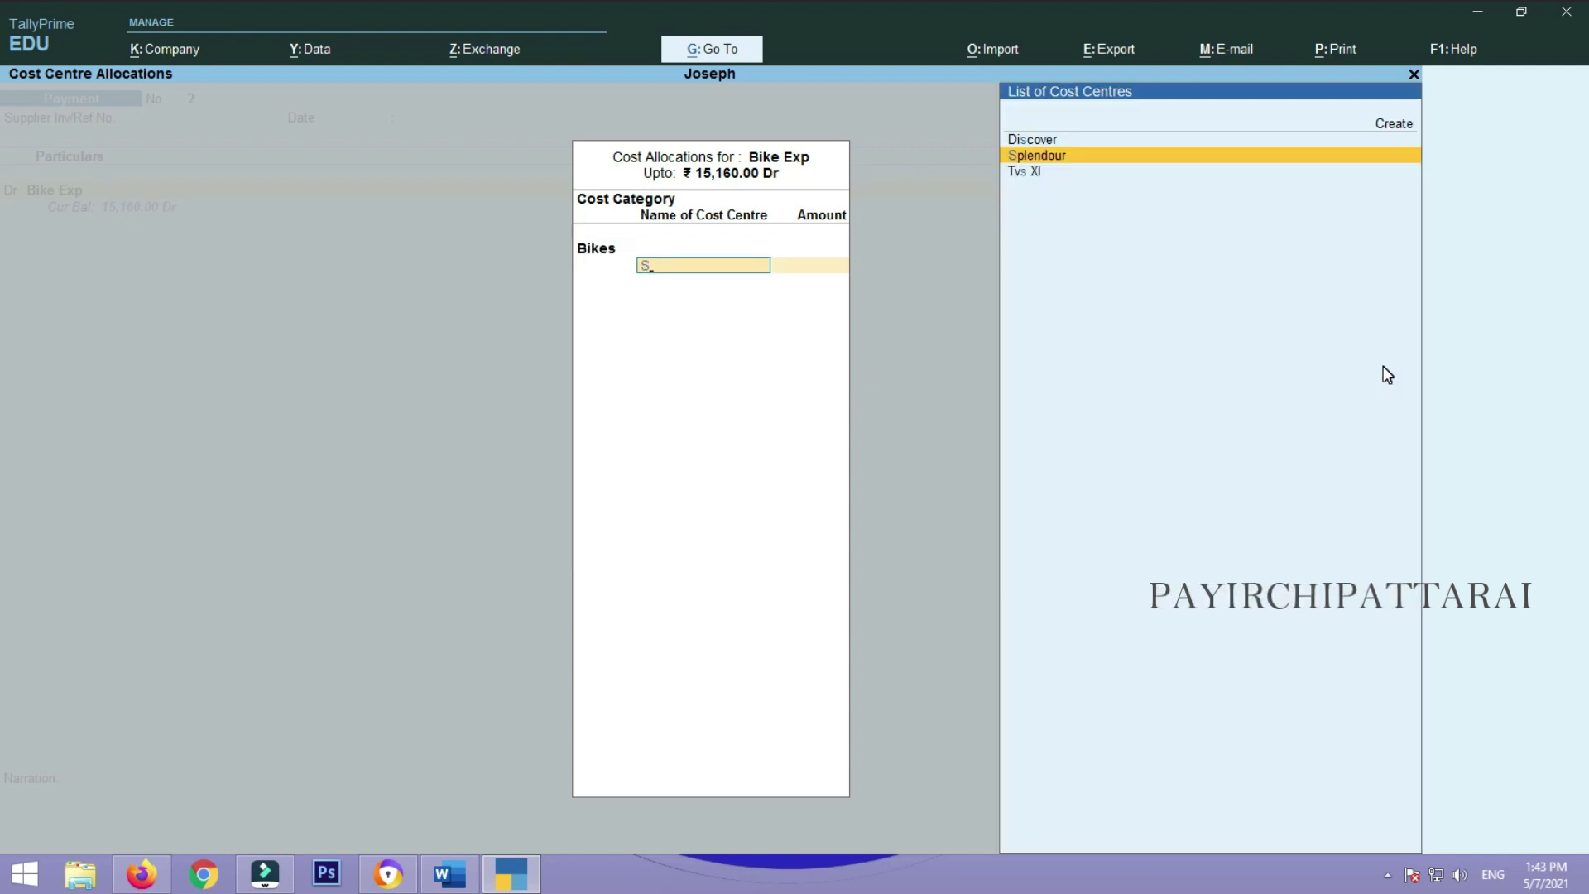
pyautogui.press('Return')
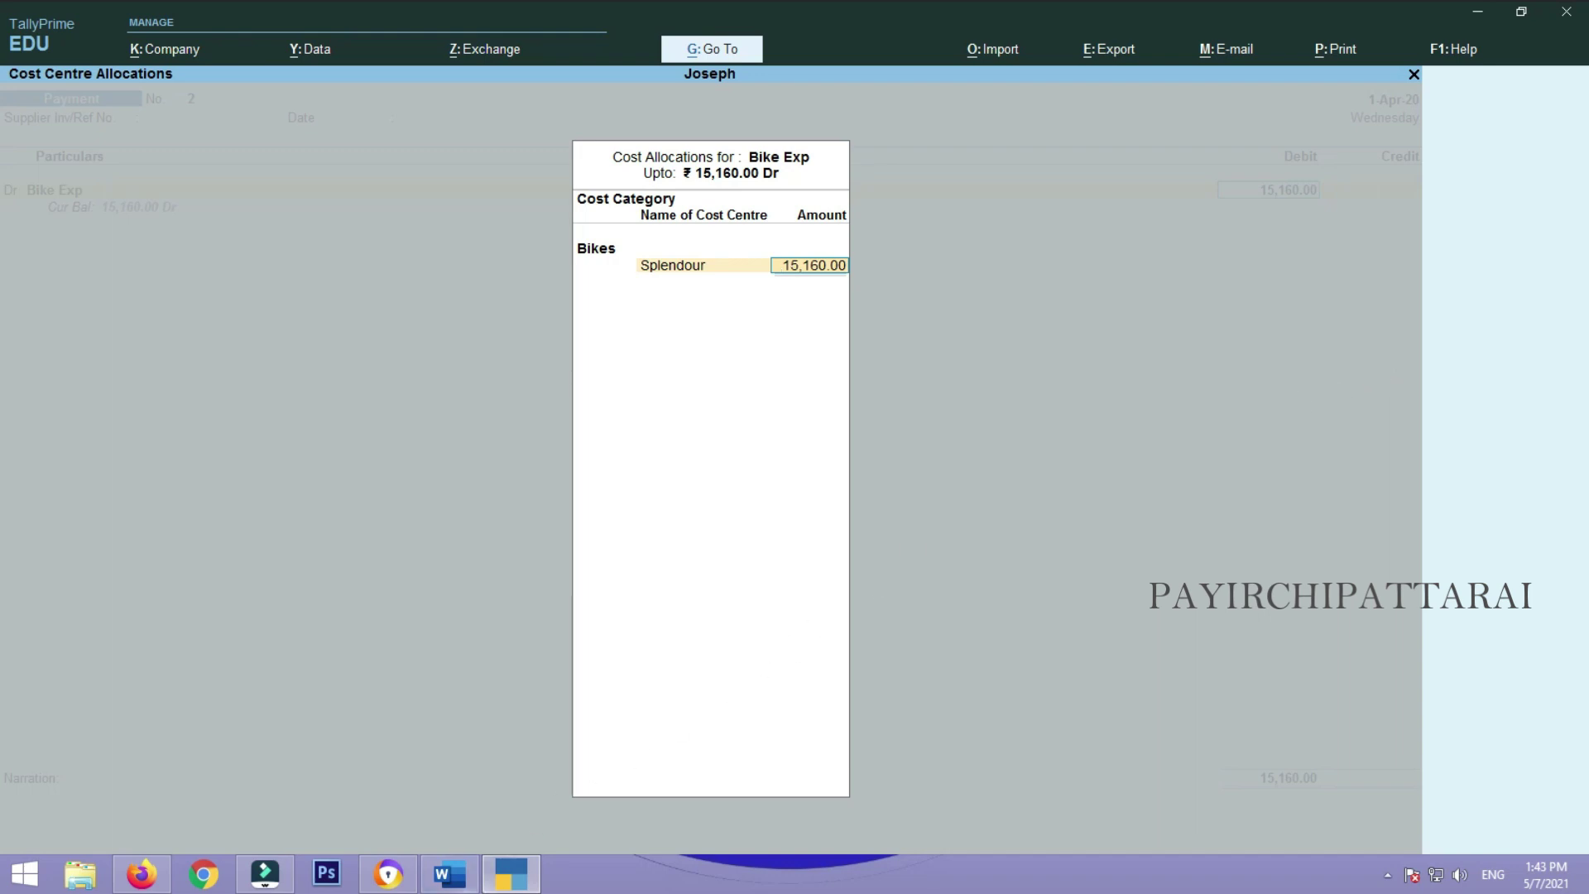
pyautogui.click(451, 884)
pyautogui.scroll(1, 851, 318)
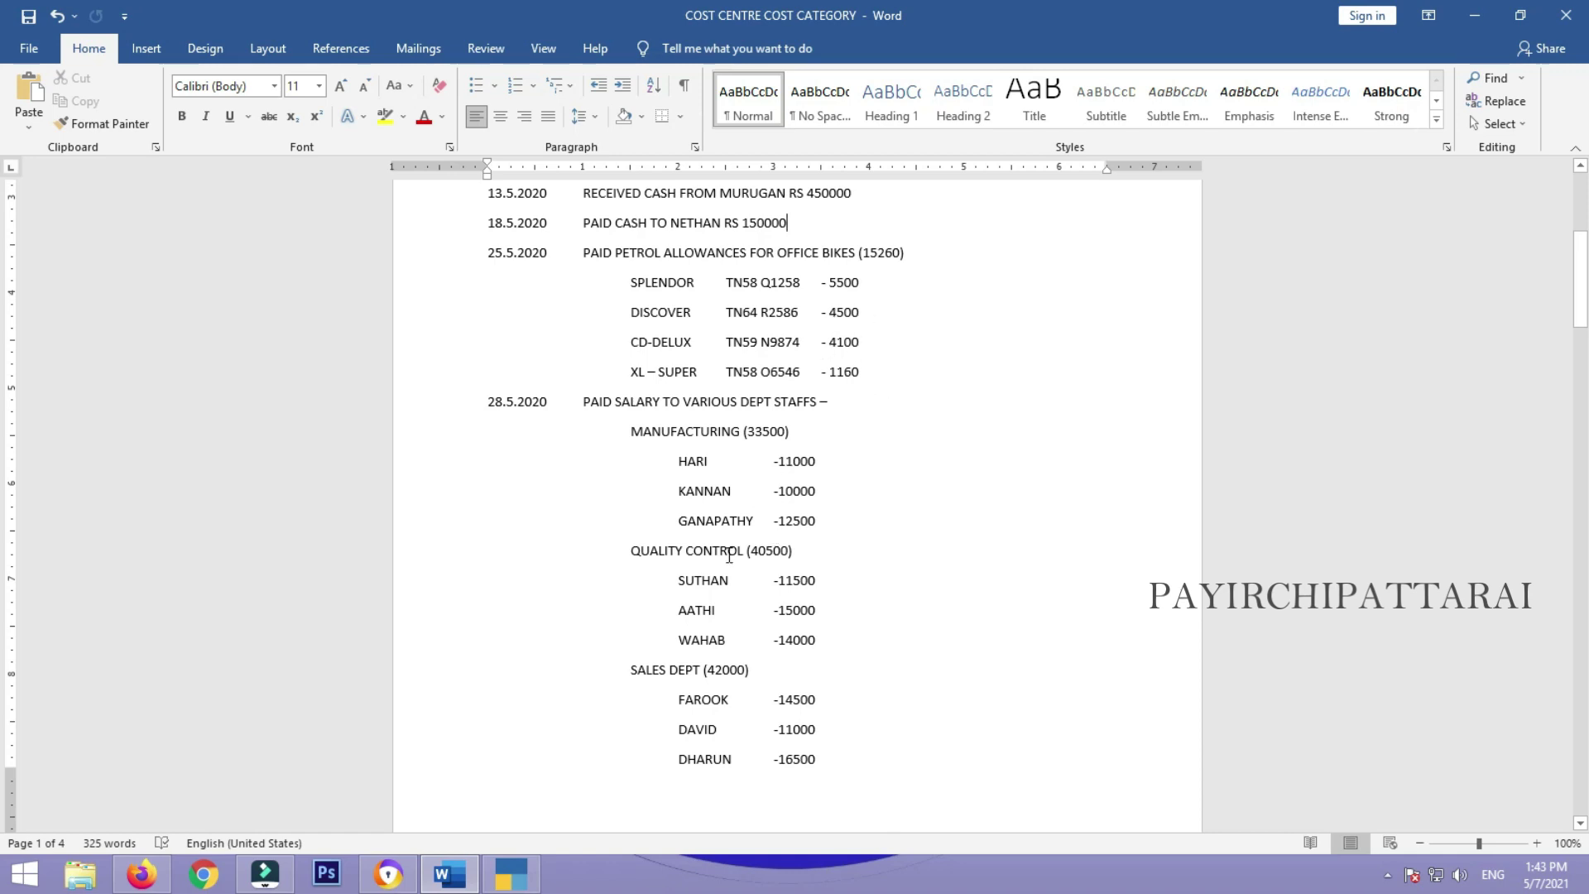
pyautogui.click(508, 879)
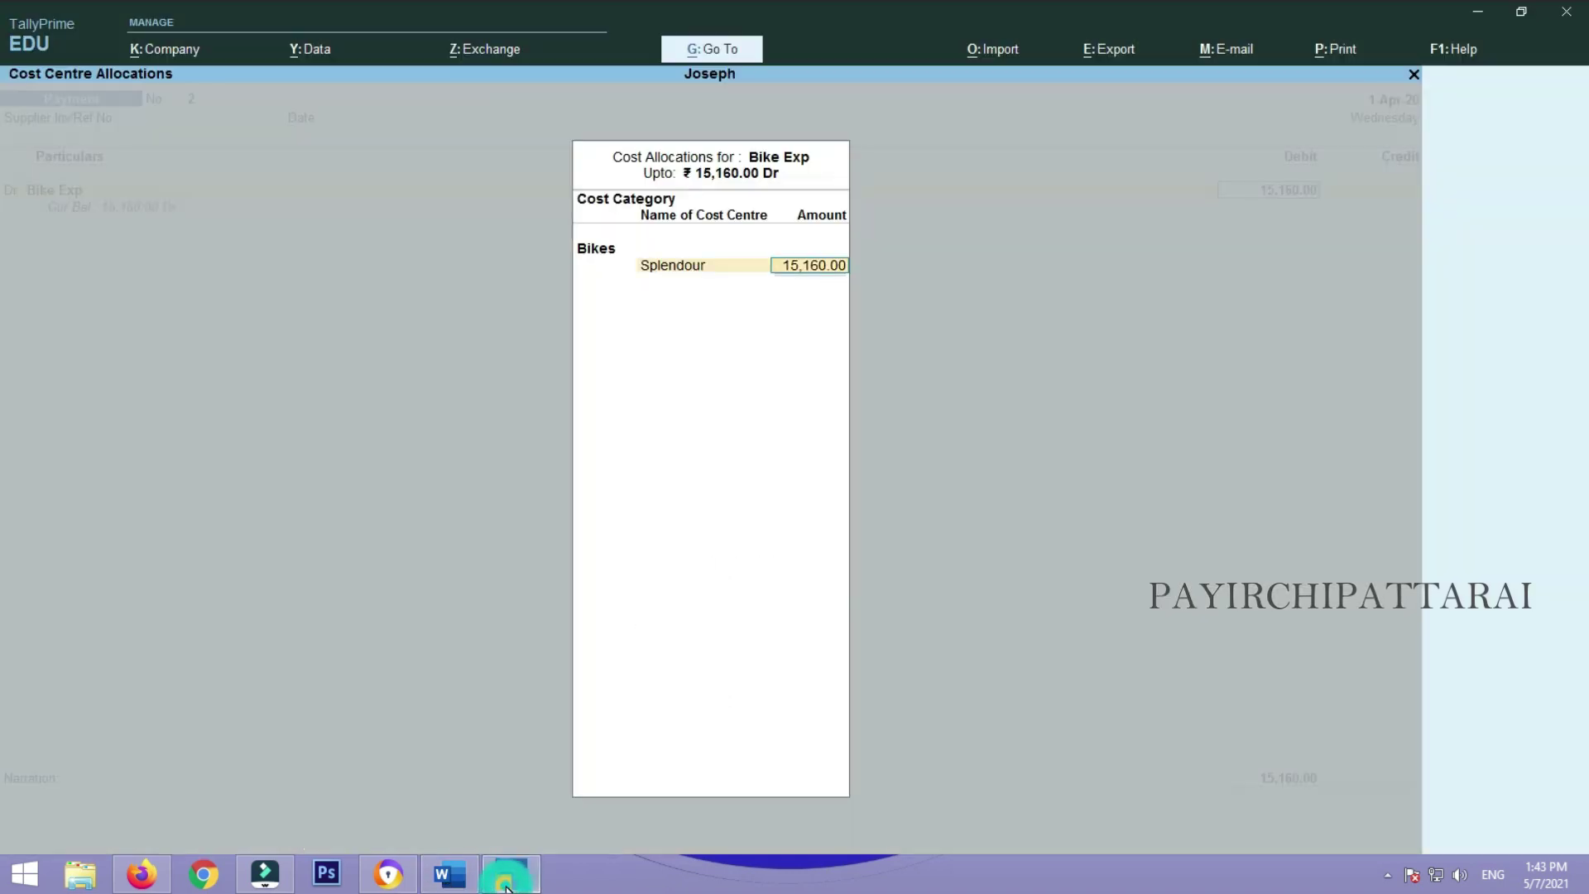
pyautogui.write('5500')
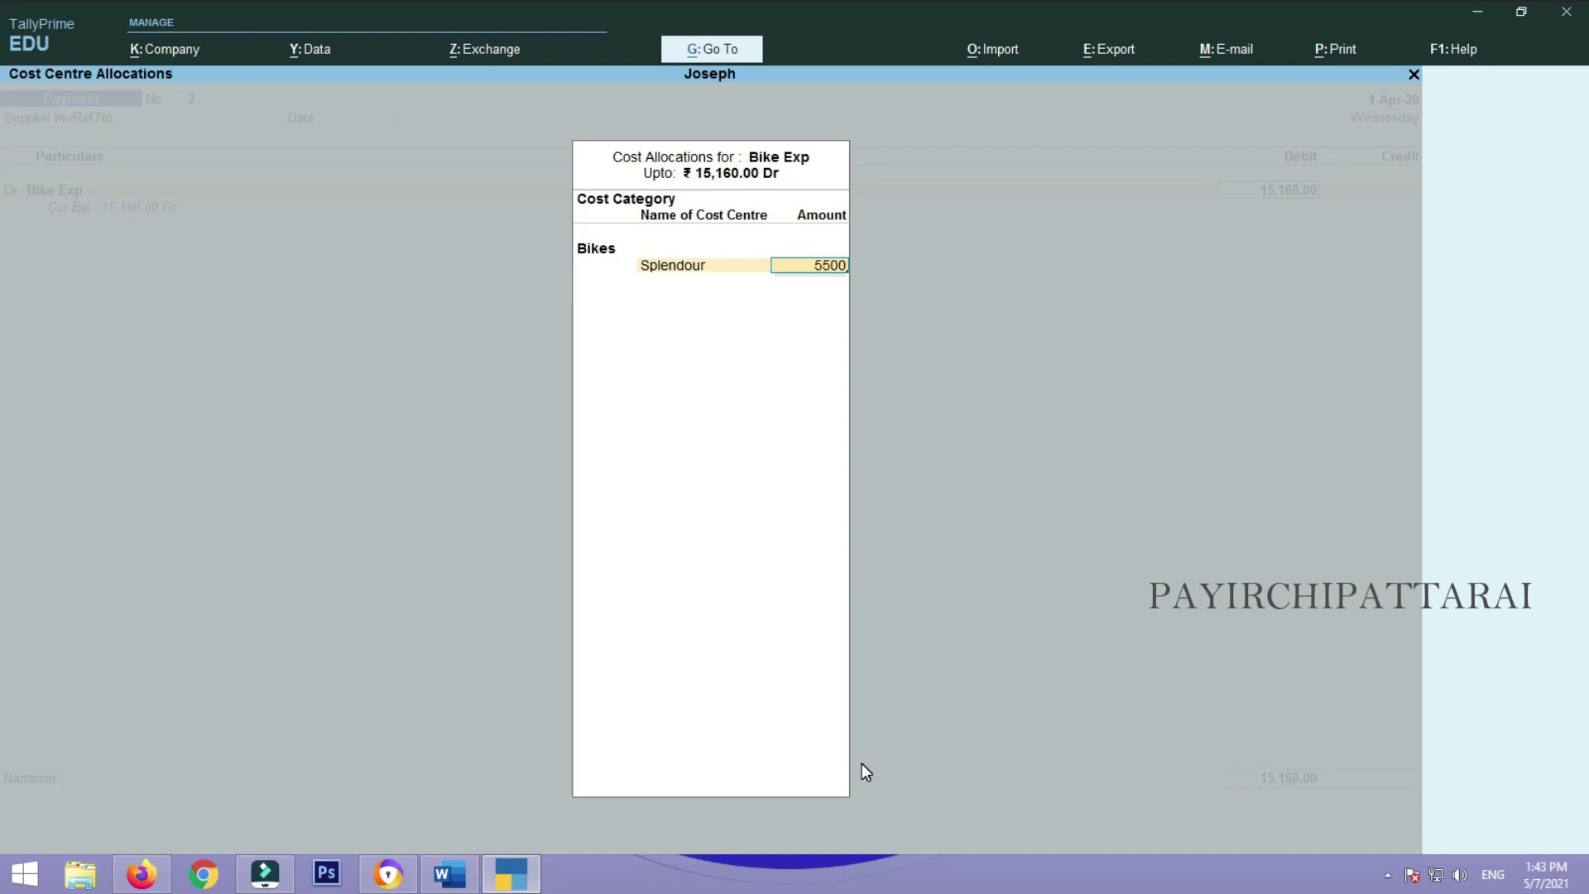
pyautogui.press('Return')
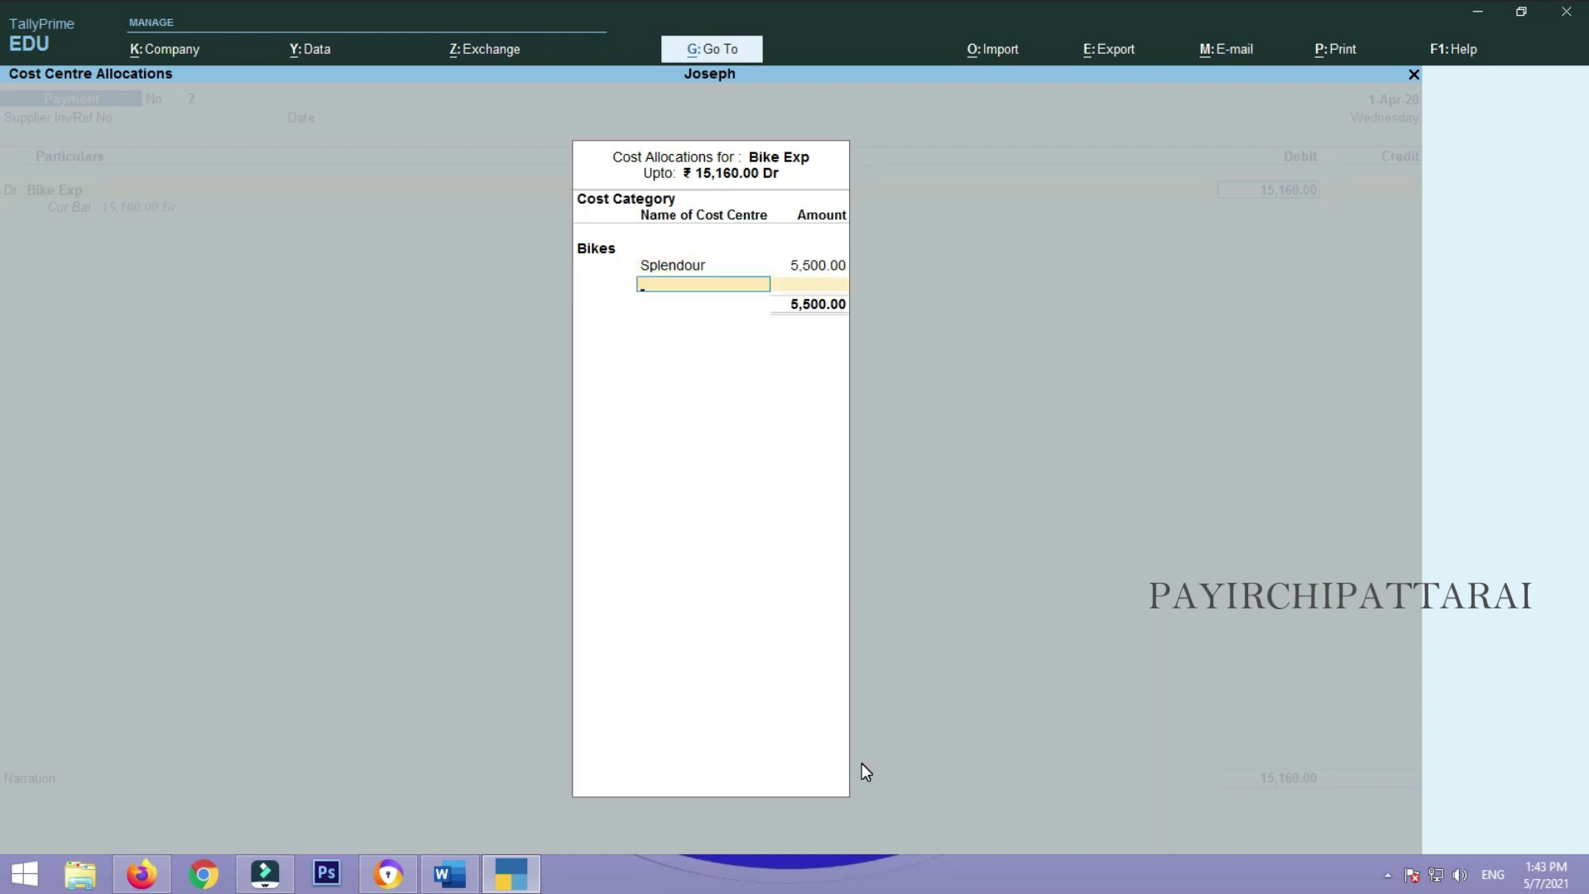
# Allocate 4,500 to Discover, 4,100 to Cd-Deluxe and the remainder to Tvs Xl
pyautogui.write('D')
pyautogui.press('Return')
pyautogui.write('4500')
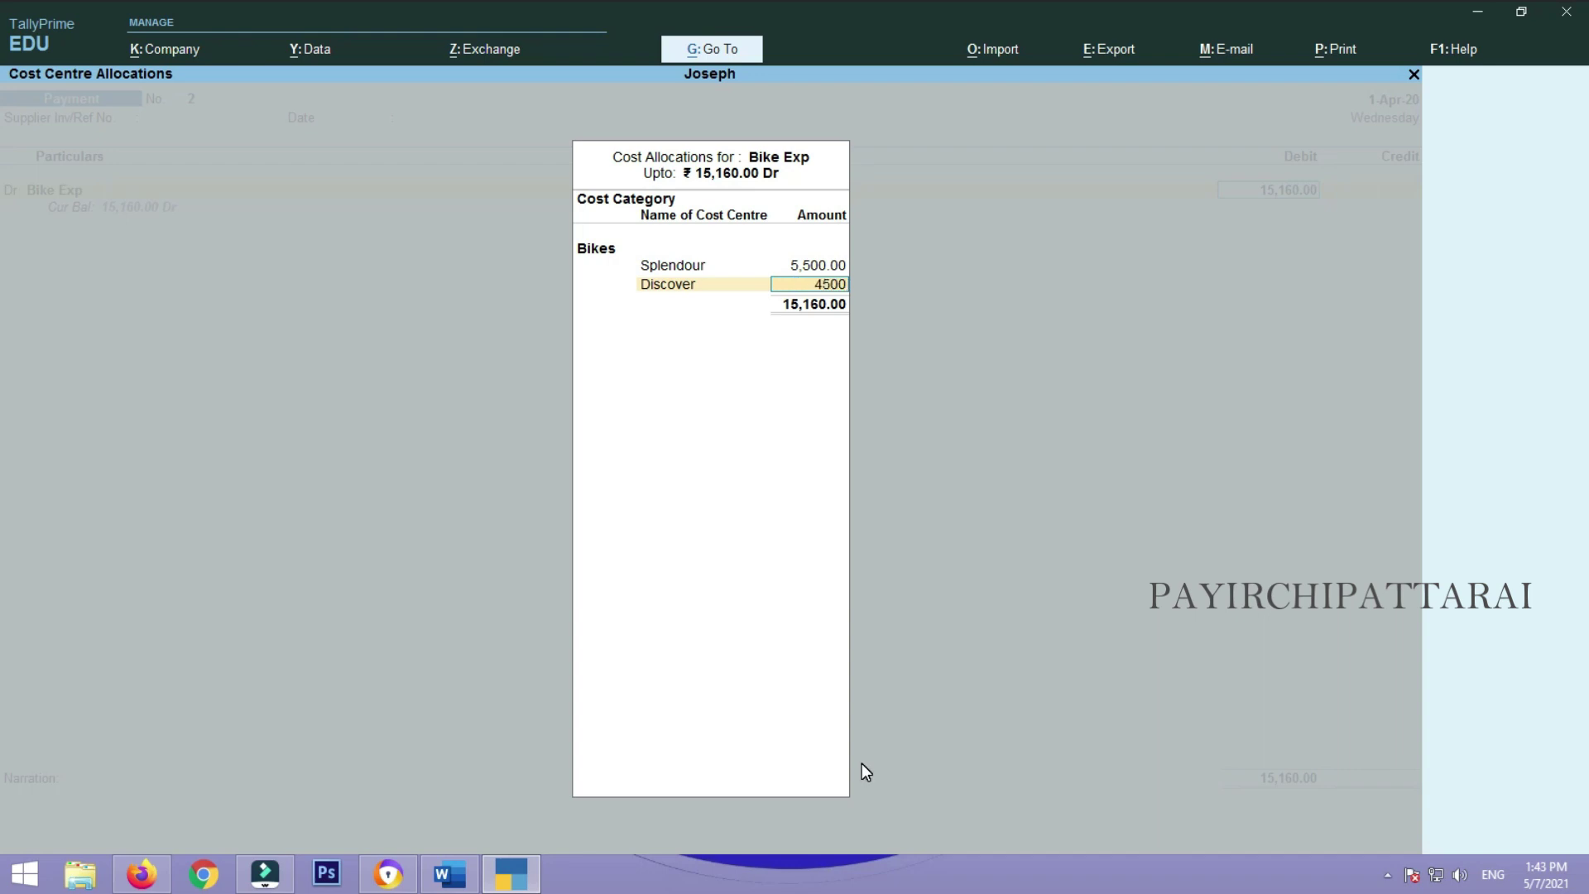
pyautogui.press('Return')
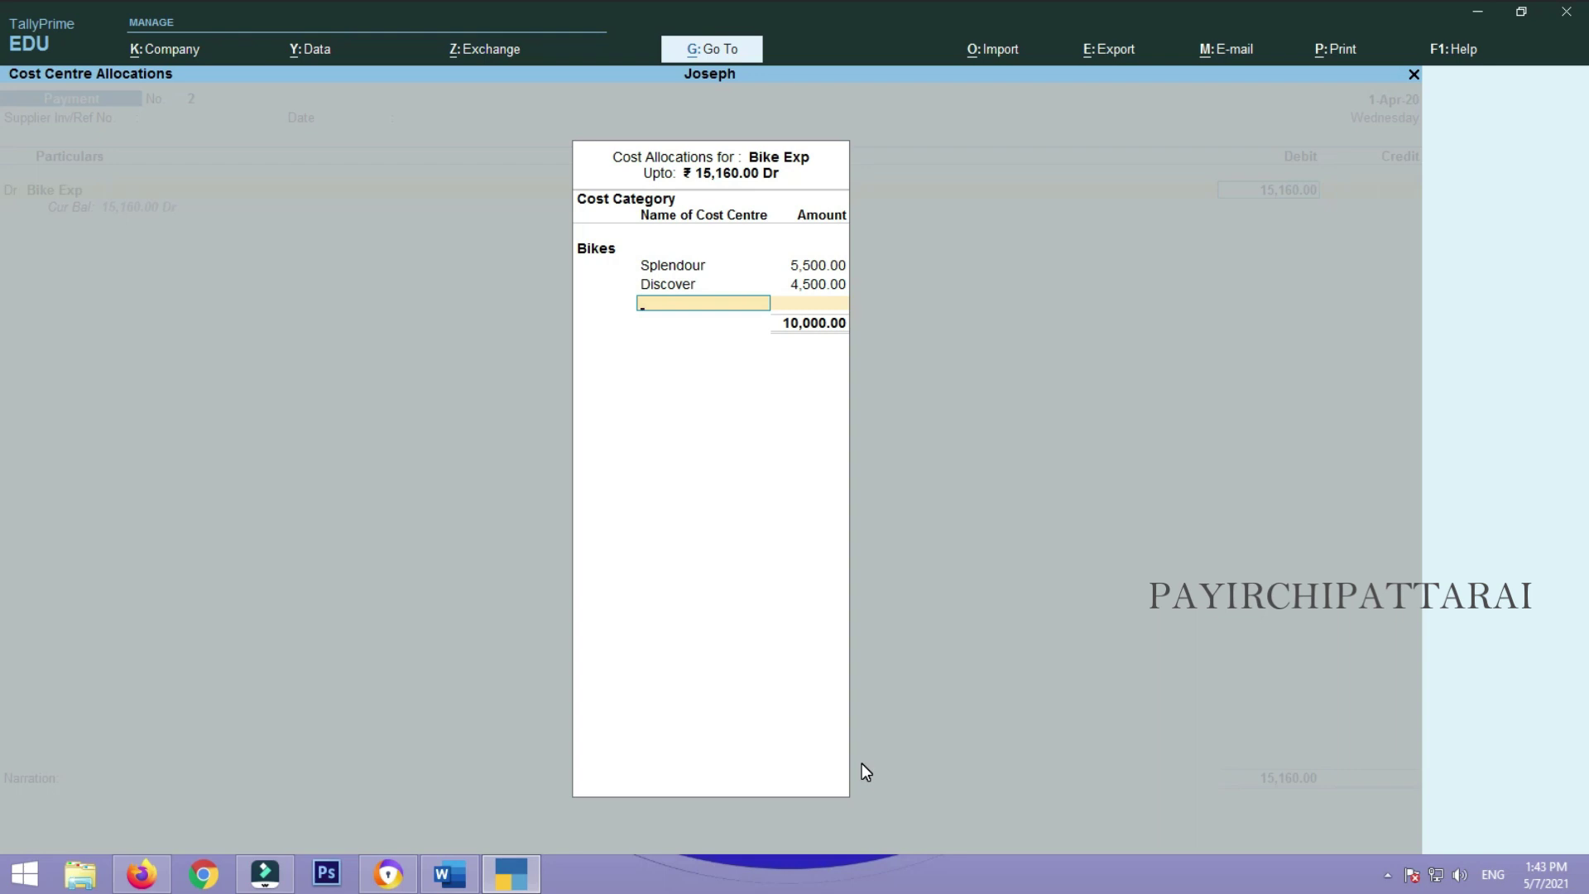
pyautogui.write('C')
pyautogui.press('Return')
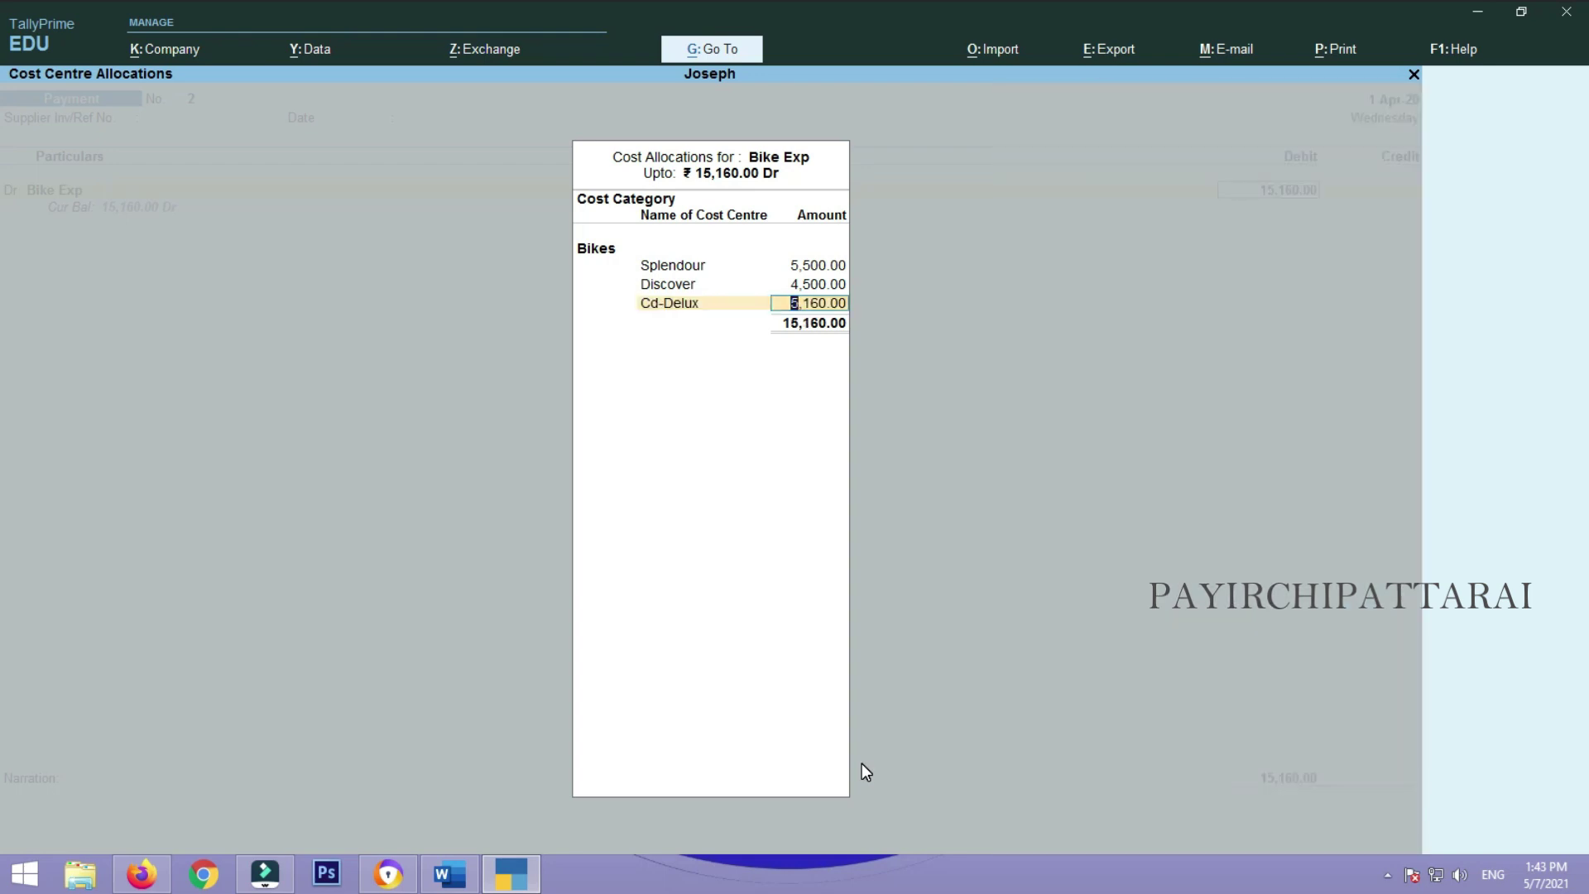
pyautogui.write('4100')
pyautogui.press('Return')
pyautogui.write('T')
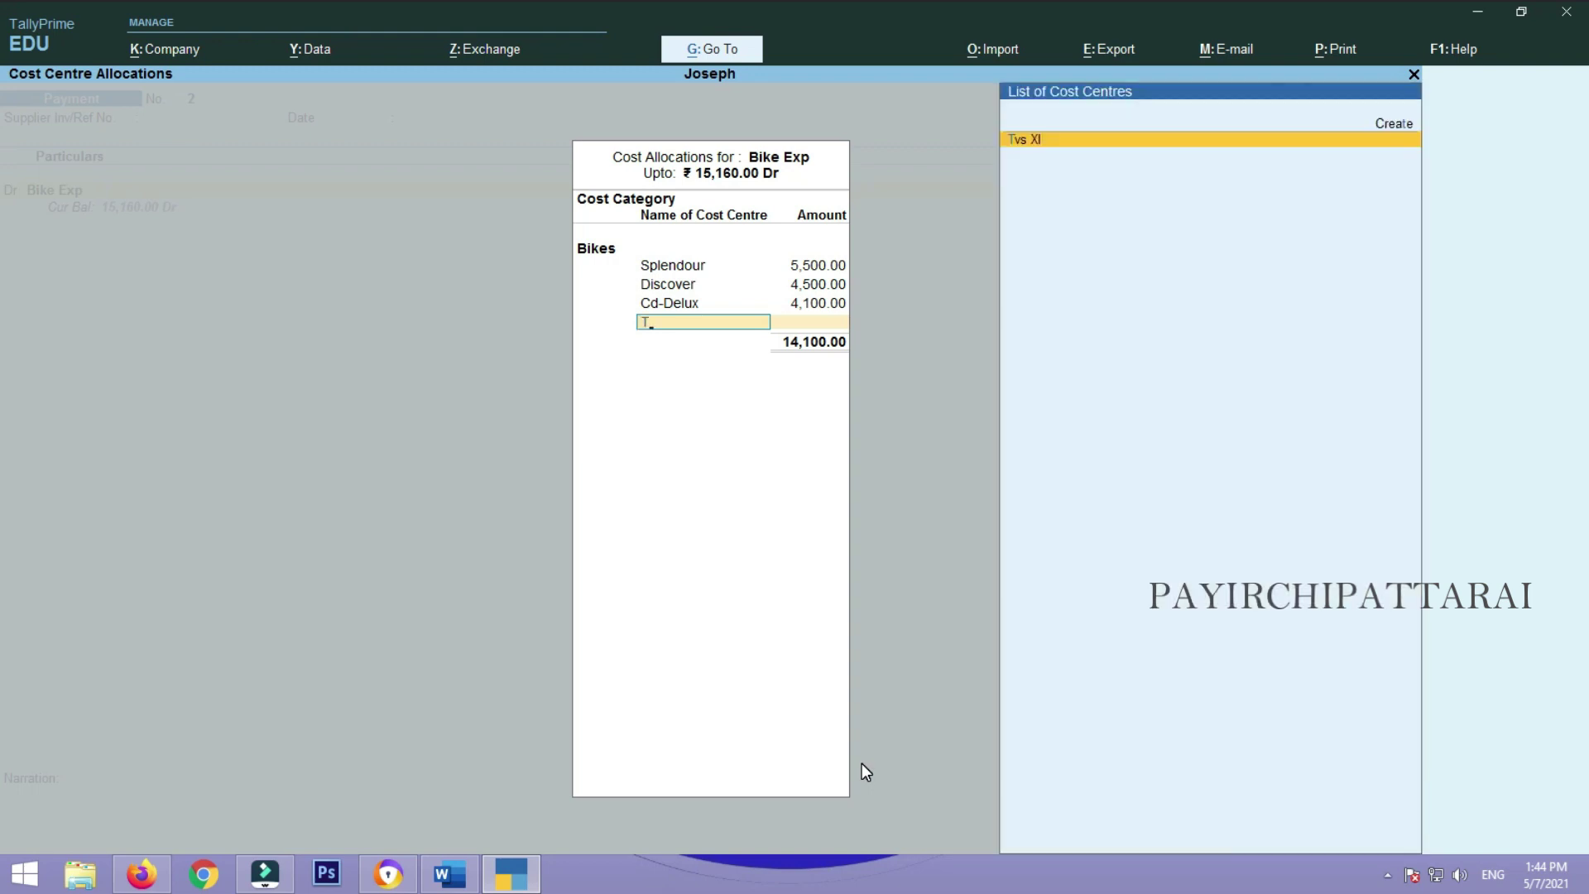
pyautogui.press('Return')
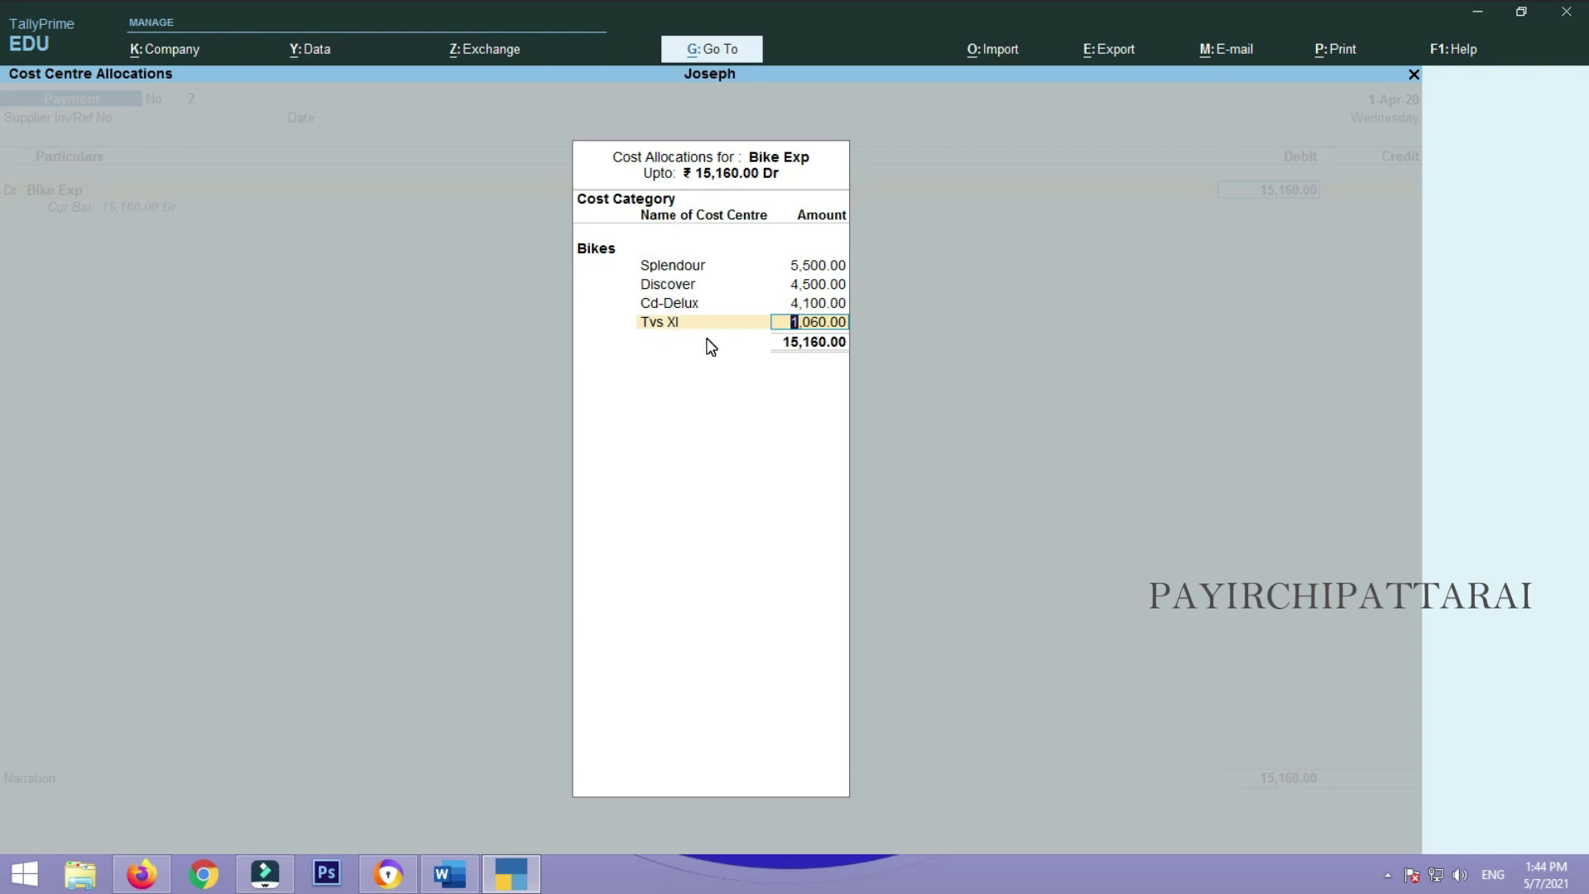
pyautogui.press('Return')
pyautogui.press('Return')
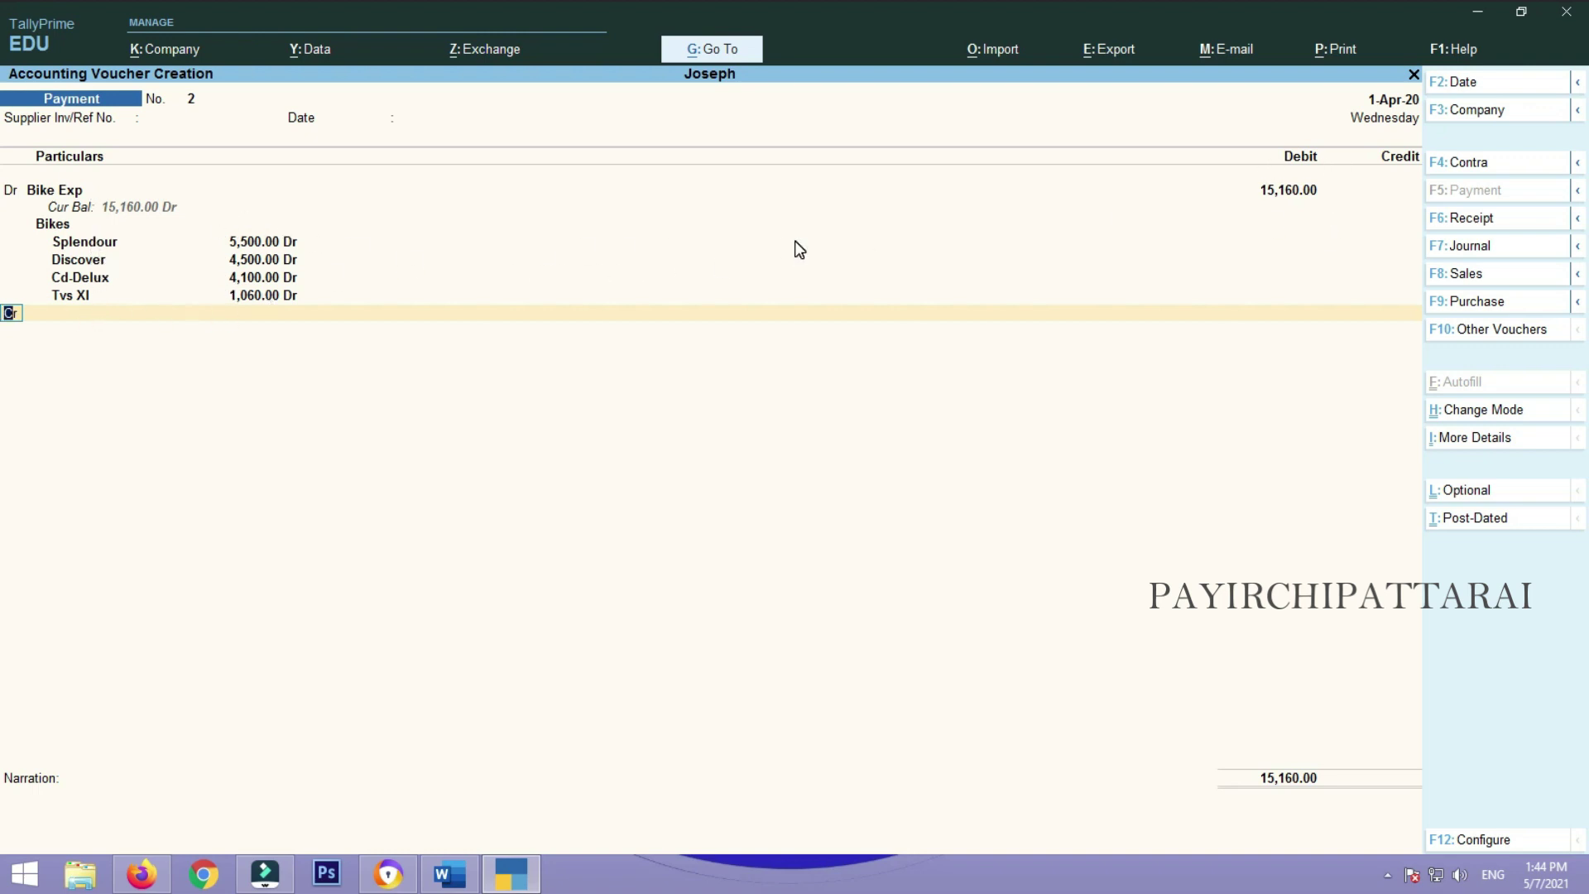
# Credit Cash for 15,160.00 and save the payment voucher
pyautogui.press('Return')
pyautogui.press('Down')
pyautogui.press('Down')
pyautogui.press('Down')
pyautogui.press('Down')
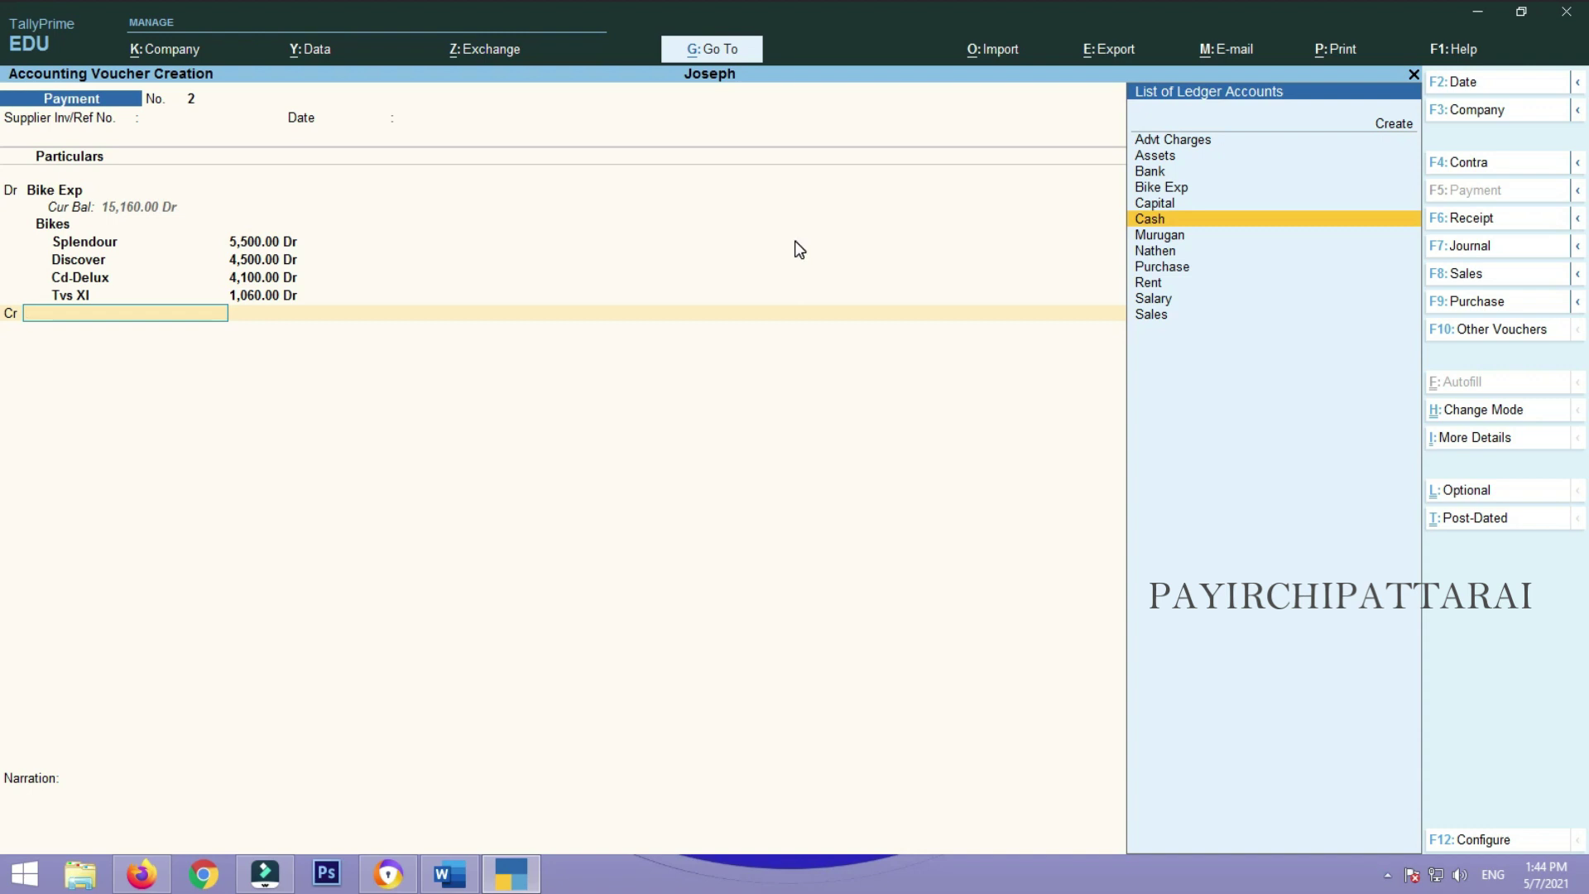
pyautogui.press('Return')
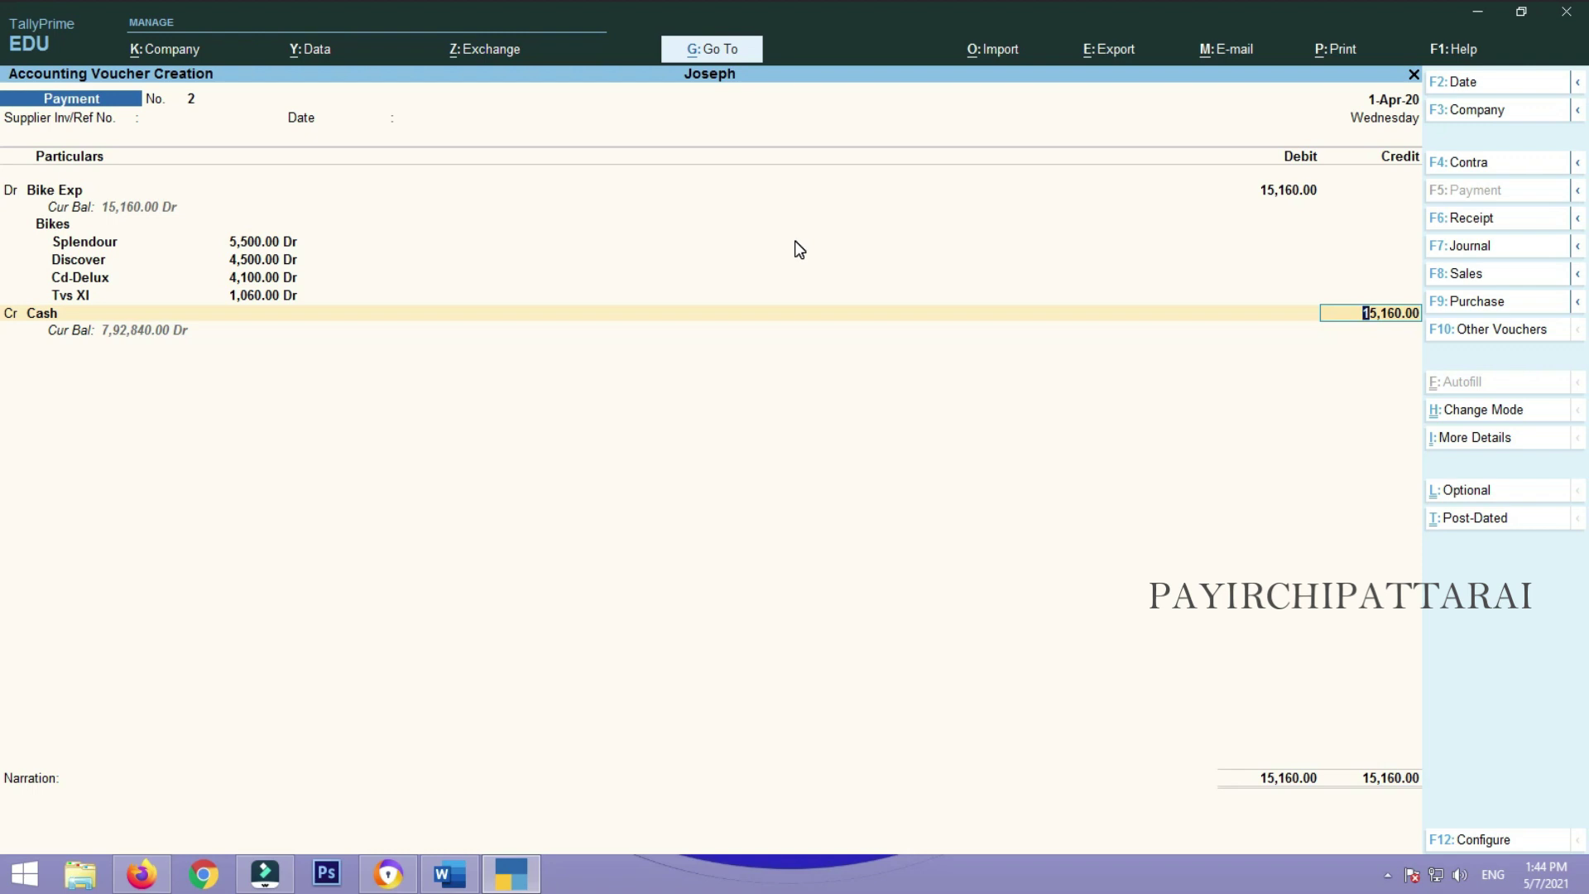
pyautogui.press('Return')
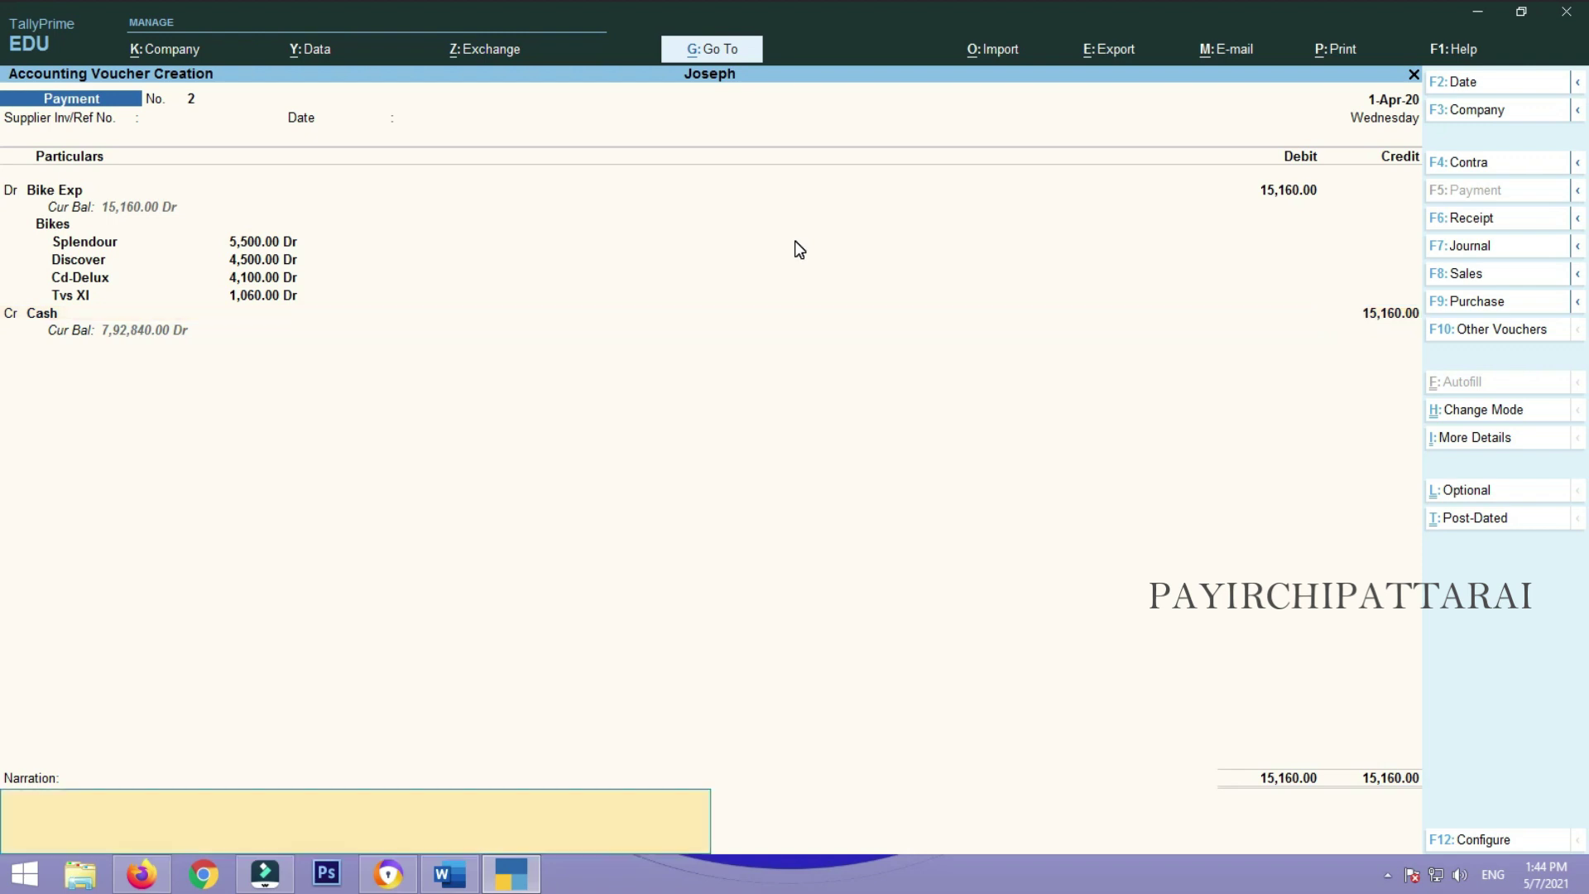
pyautogui.press('Return')
pyautogui.press('Return')
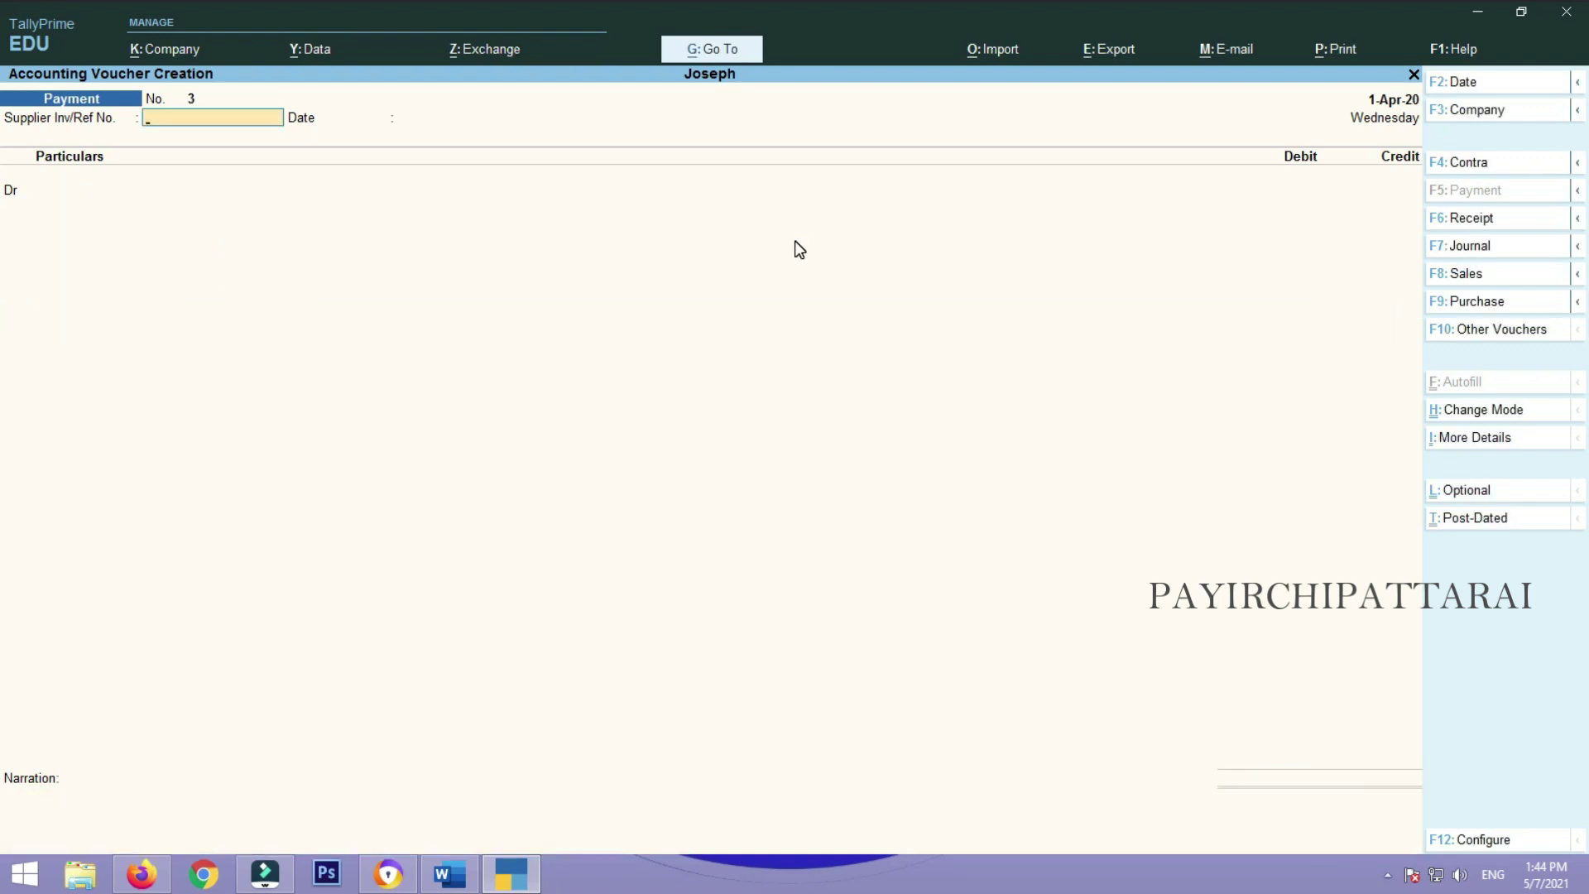
# Replace the dash ending Word's PAID SALARY… STAFFS line with (160500), then return to TallyPrime
pyautogui.click(451, 871)
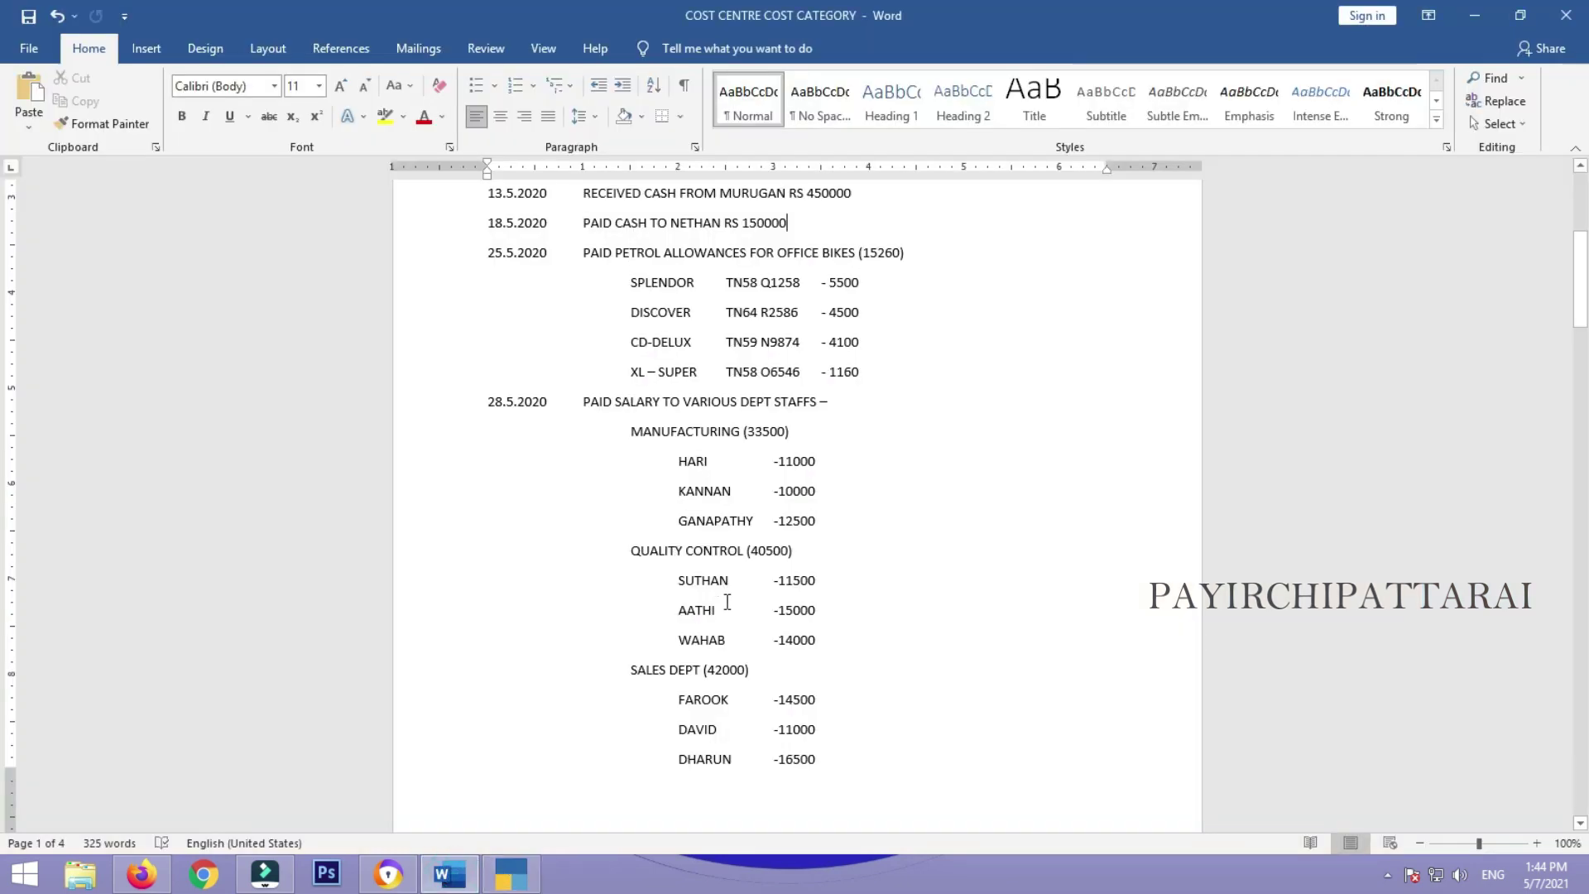
pyautogui.scroll(-4, 727, 601)
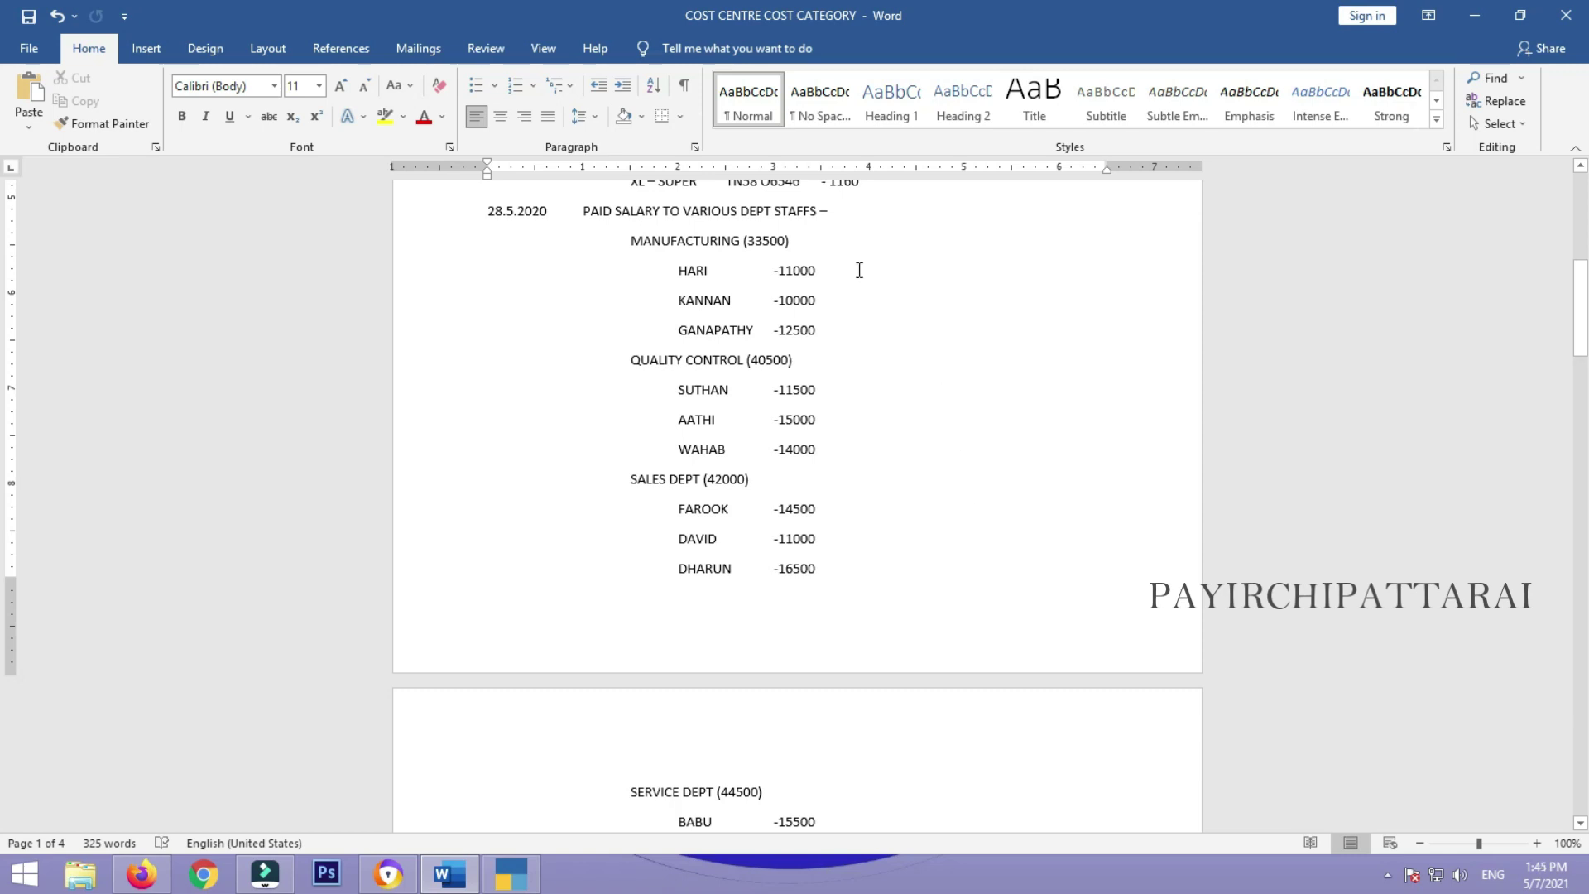
pyautogui.click(854, 212)
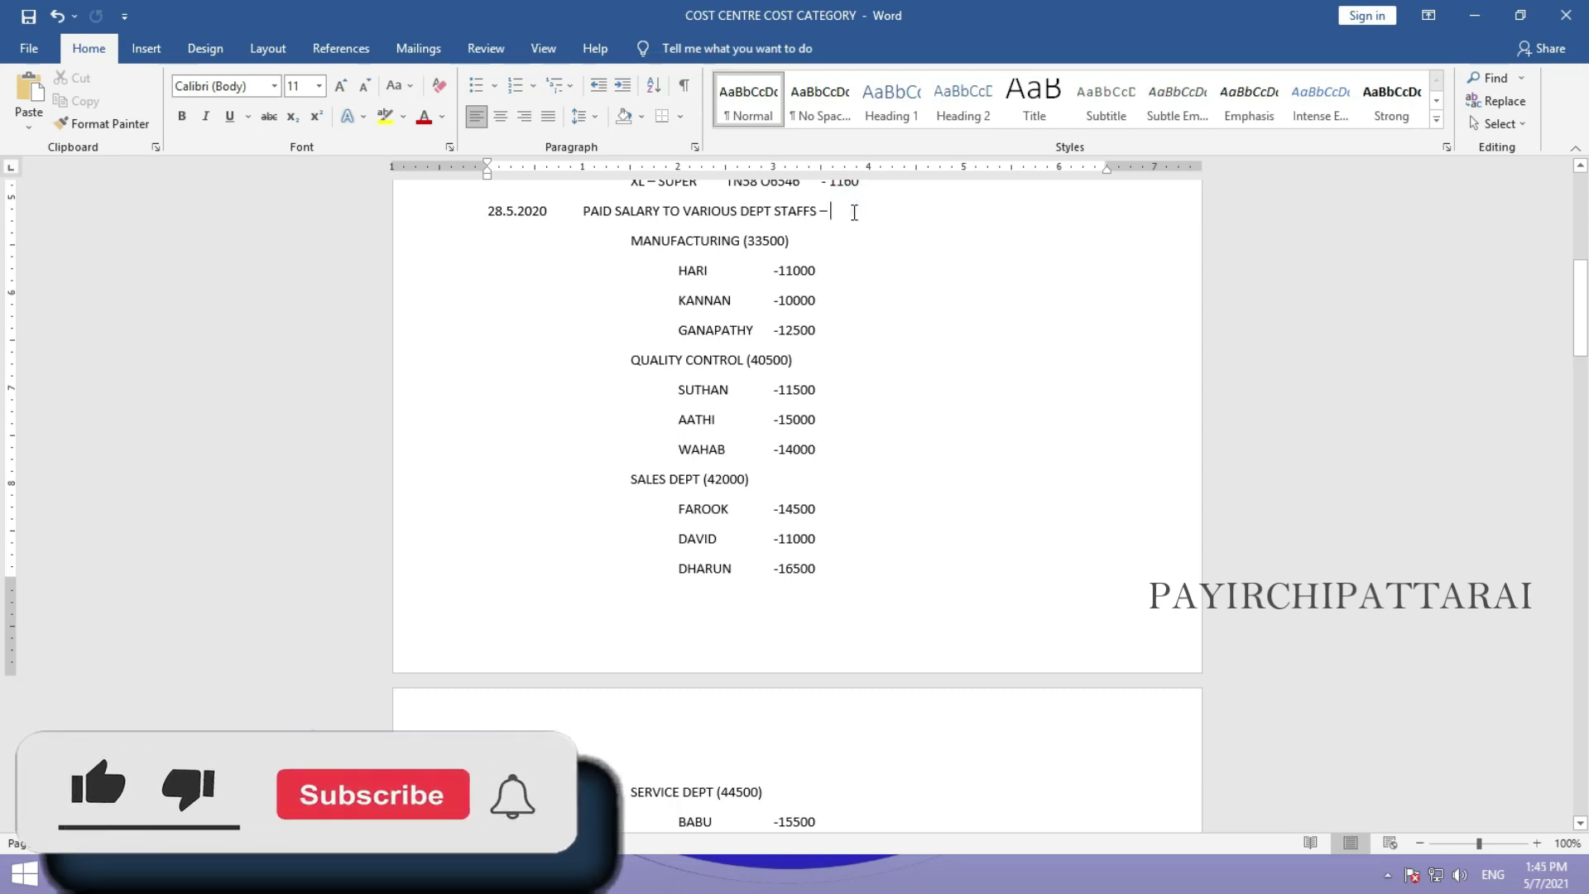
pyautogui.press('alt')
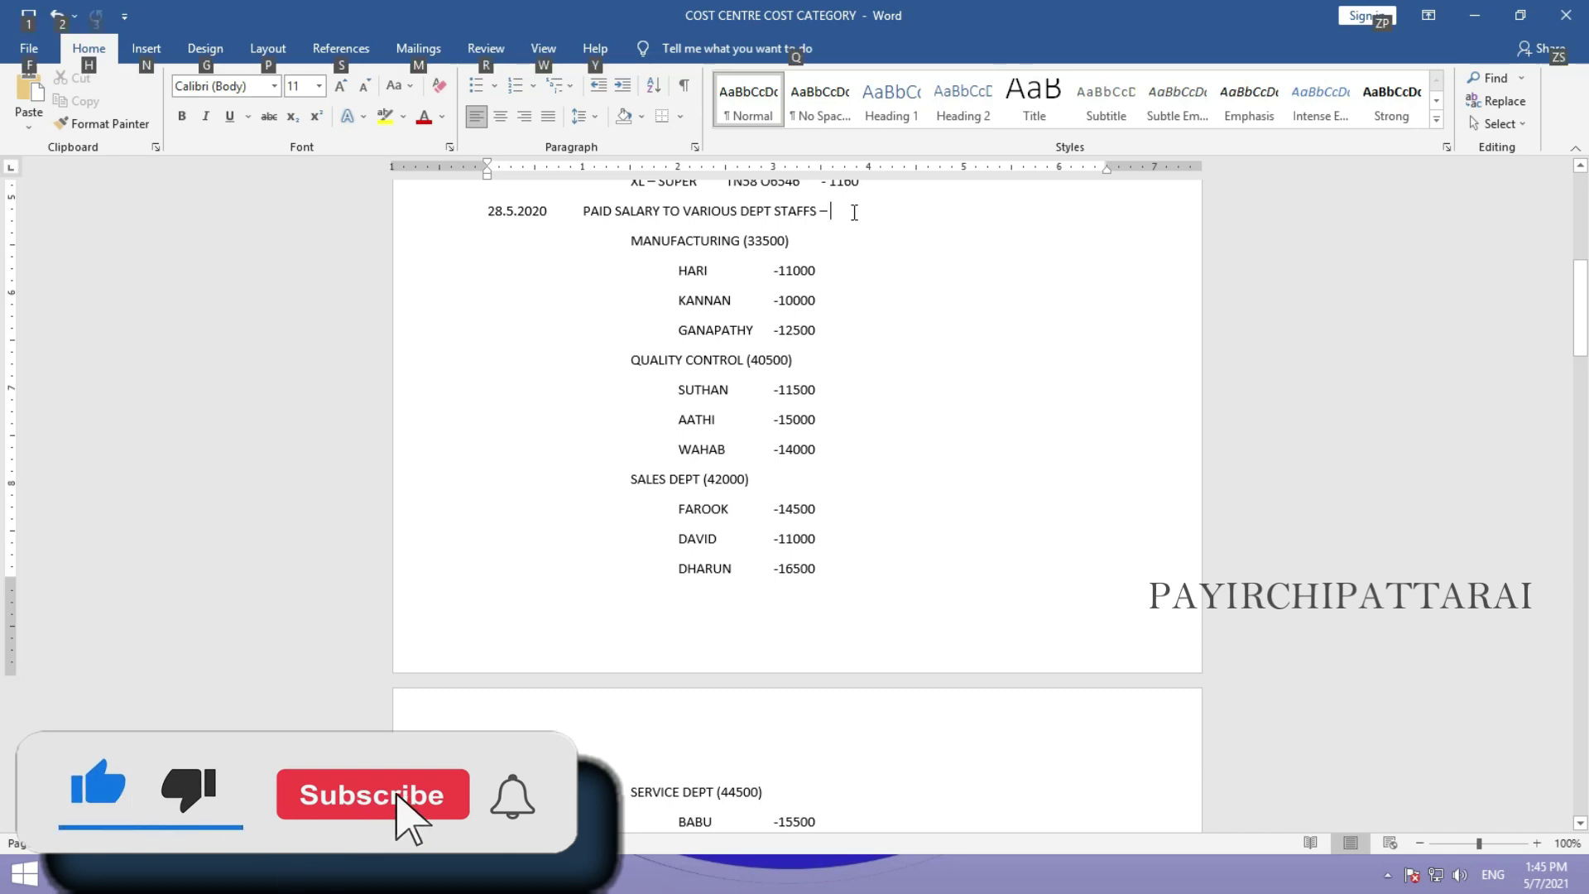
pyautogui.press('alt')
pyautogui.press('BackSpace')
pyautogui.write('(160500)')
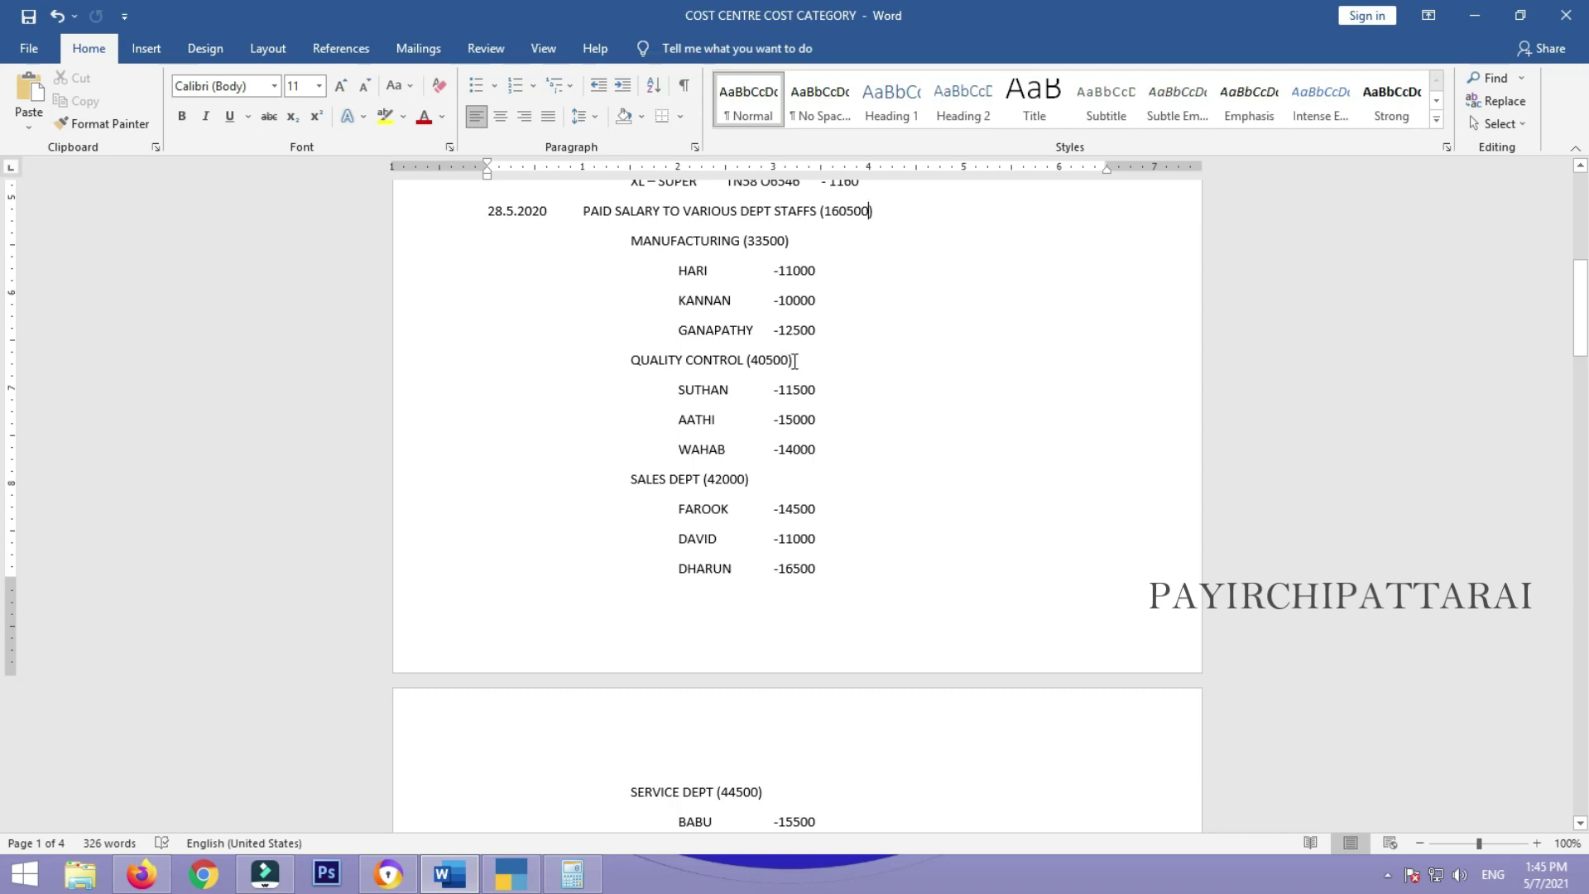
pyautogui.moveTo(791, 359); pyautogui.dragTo(598, 357)
pyautogui.click(836, 238)
pyautogui.scroll(-3, 1020, 678)
pyautogui.scroll(2, 1021, 678)
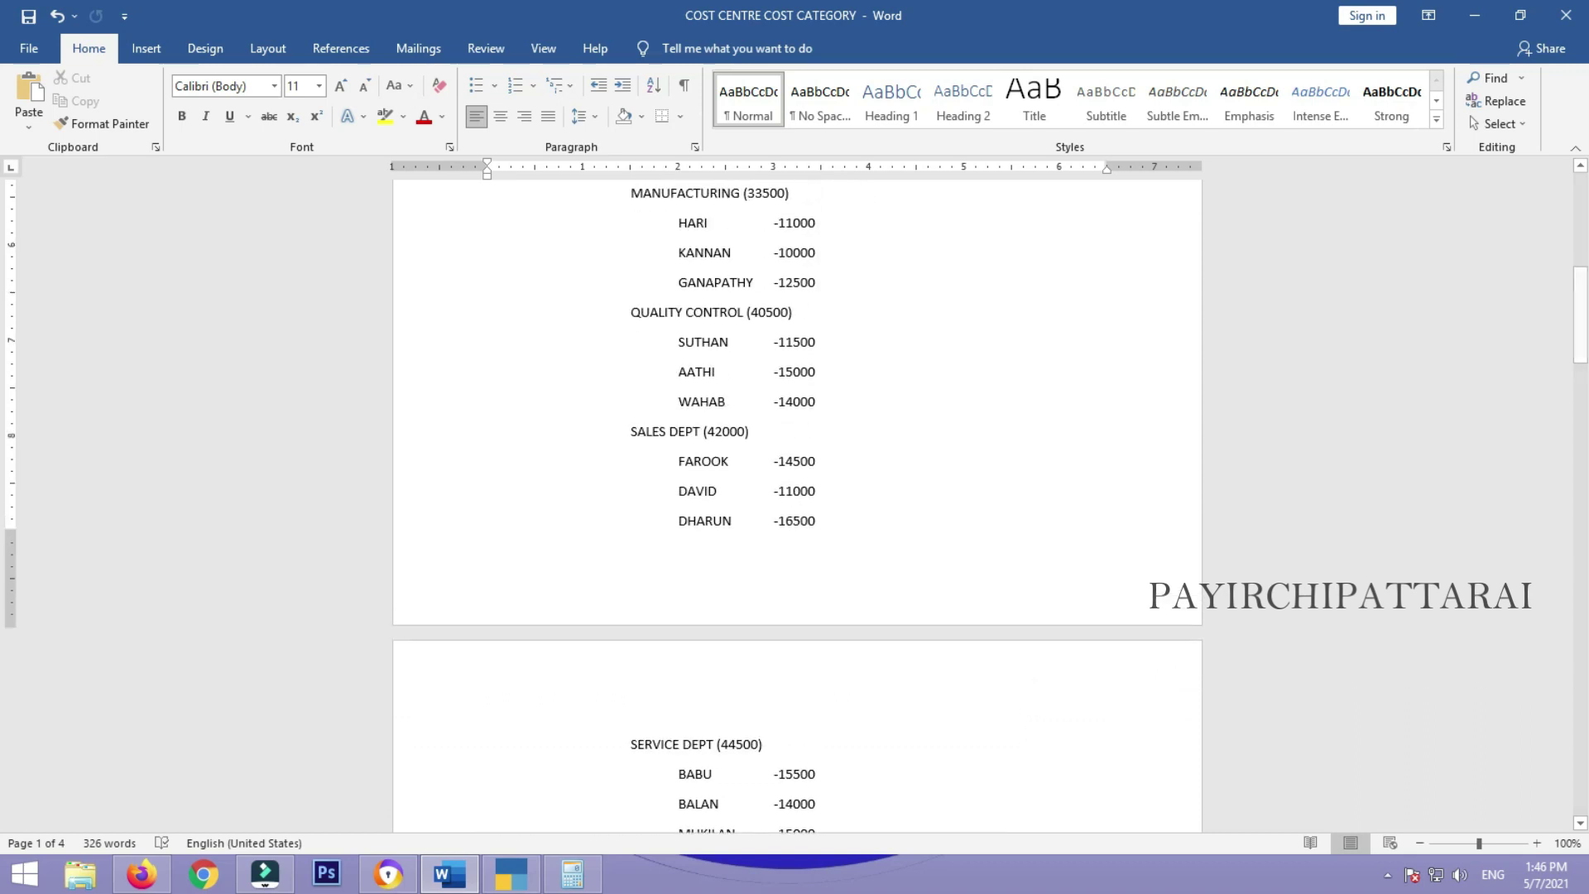
pyautogui.click(507, 879)
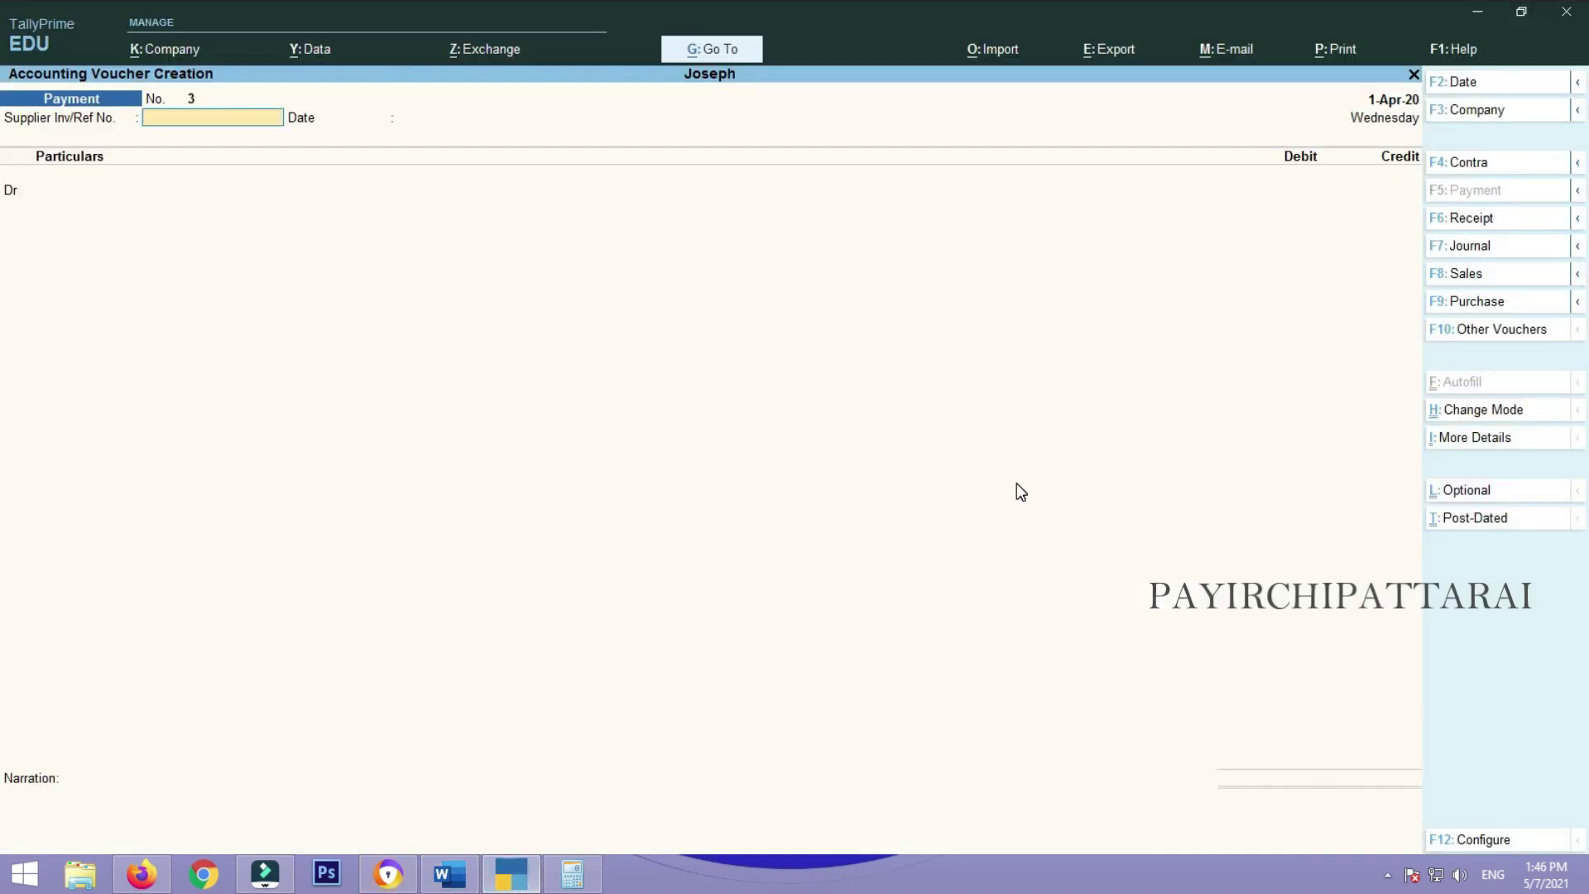
# Debit Salary for 1,60,500 in payment voucher No. 3
pyautogui.press('Return')
pyautogui.press('Return')
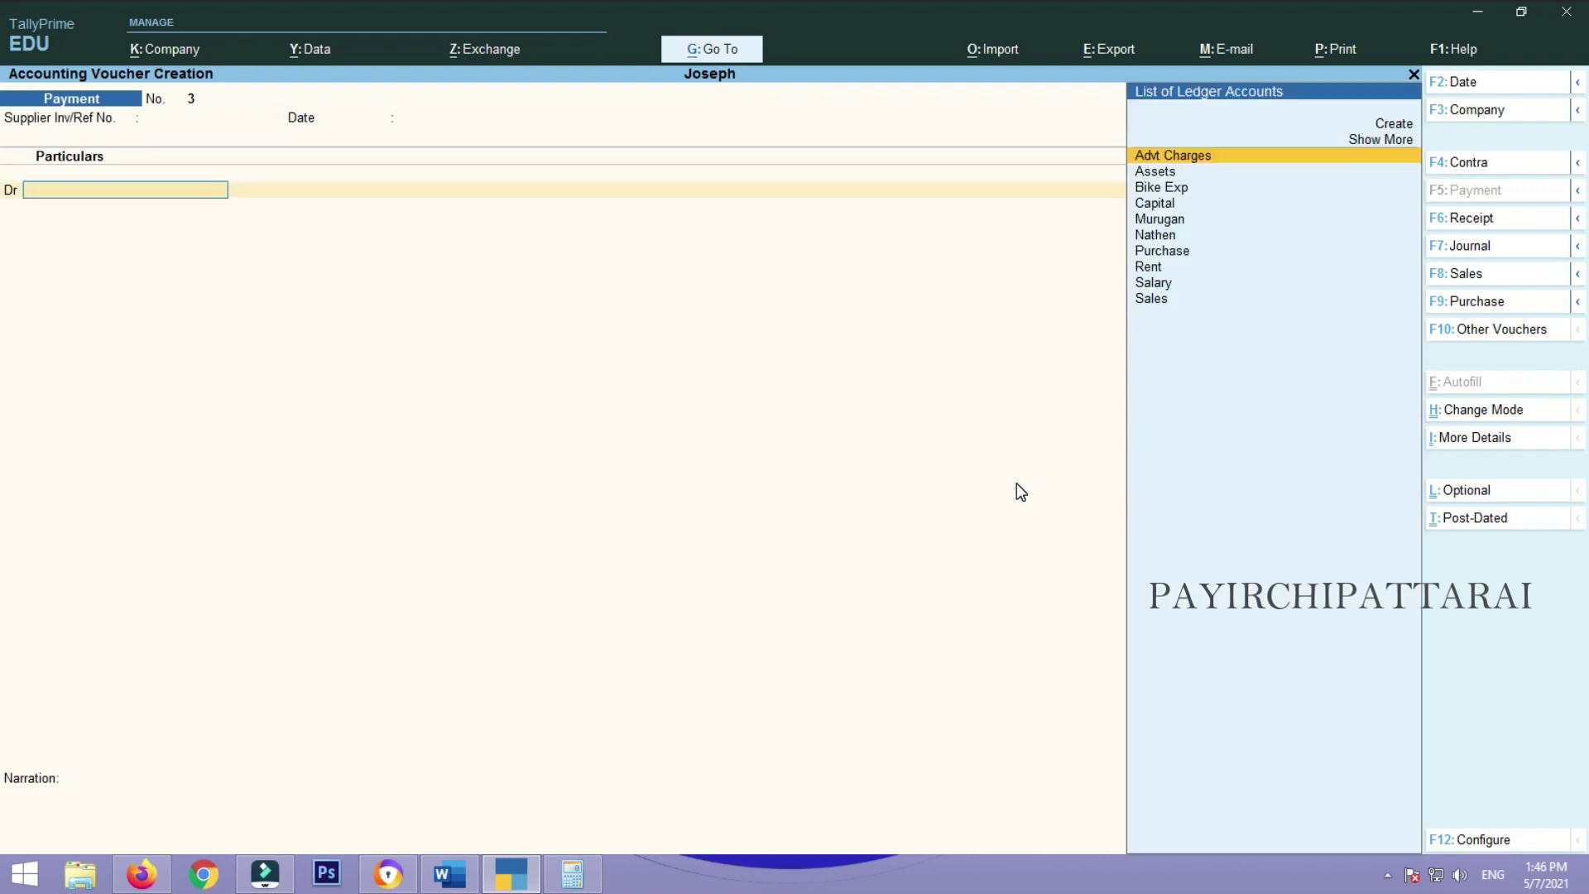
pyautogui.press('Down')
pyautogui.press('Down')
pyautogui.press('Down')
pyautogui.press('Down')
pyautogui.press('Down')
pyautogui.press('Down')
pyautogui.press('Down')
pyautogui.press('Down')
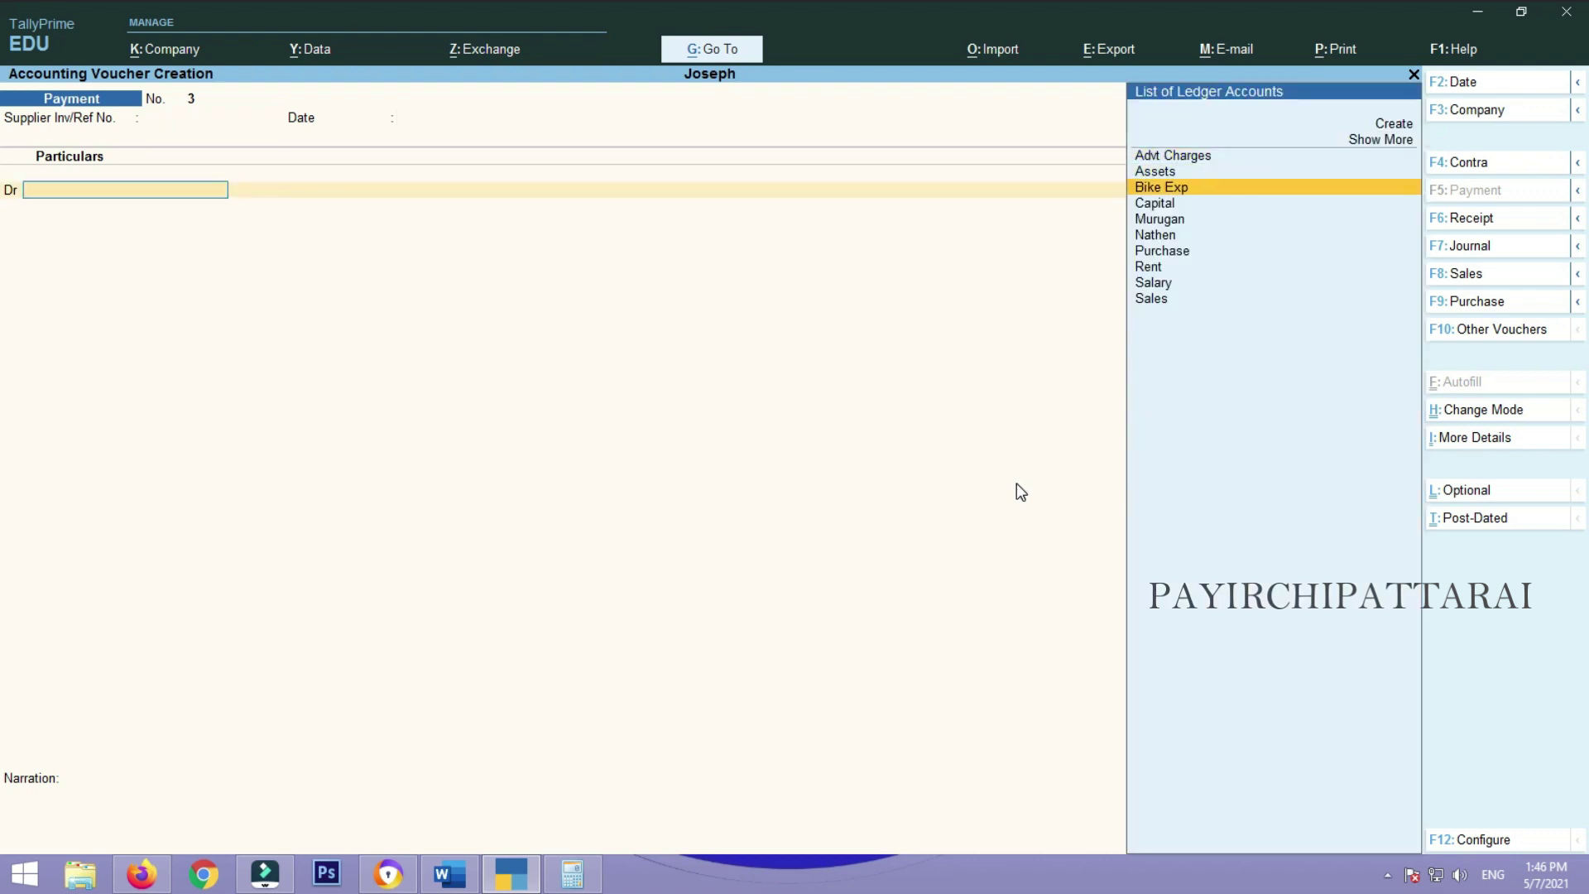
pyautogui.press('Return')
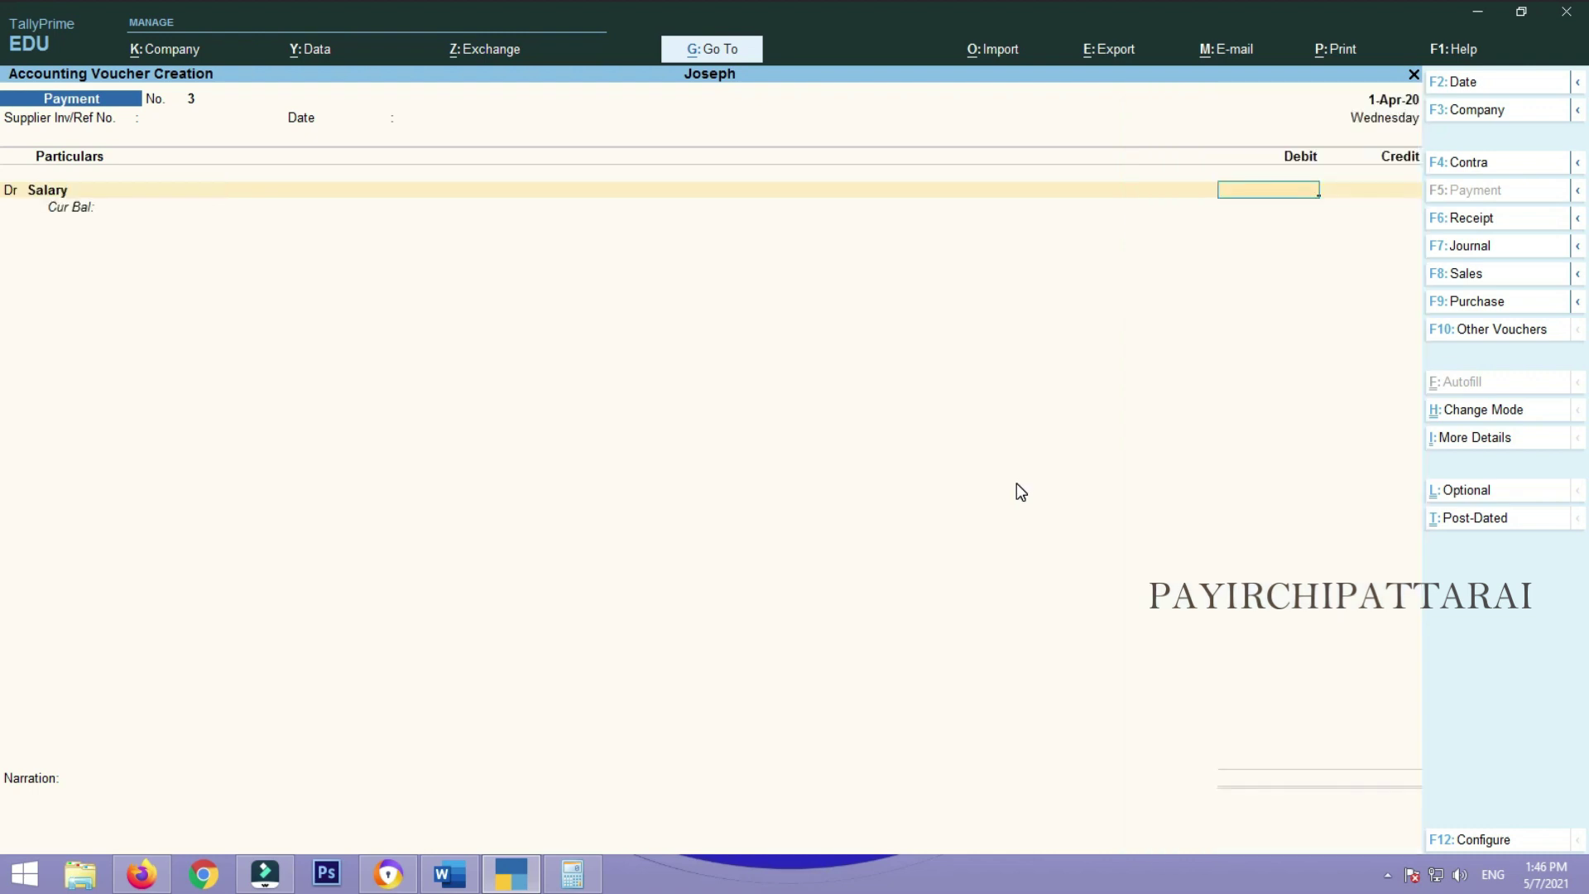
pyautogui.write('160500')
pyautogui.press('Return')
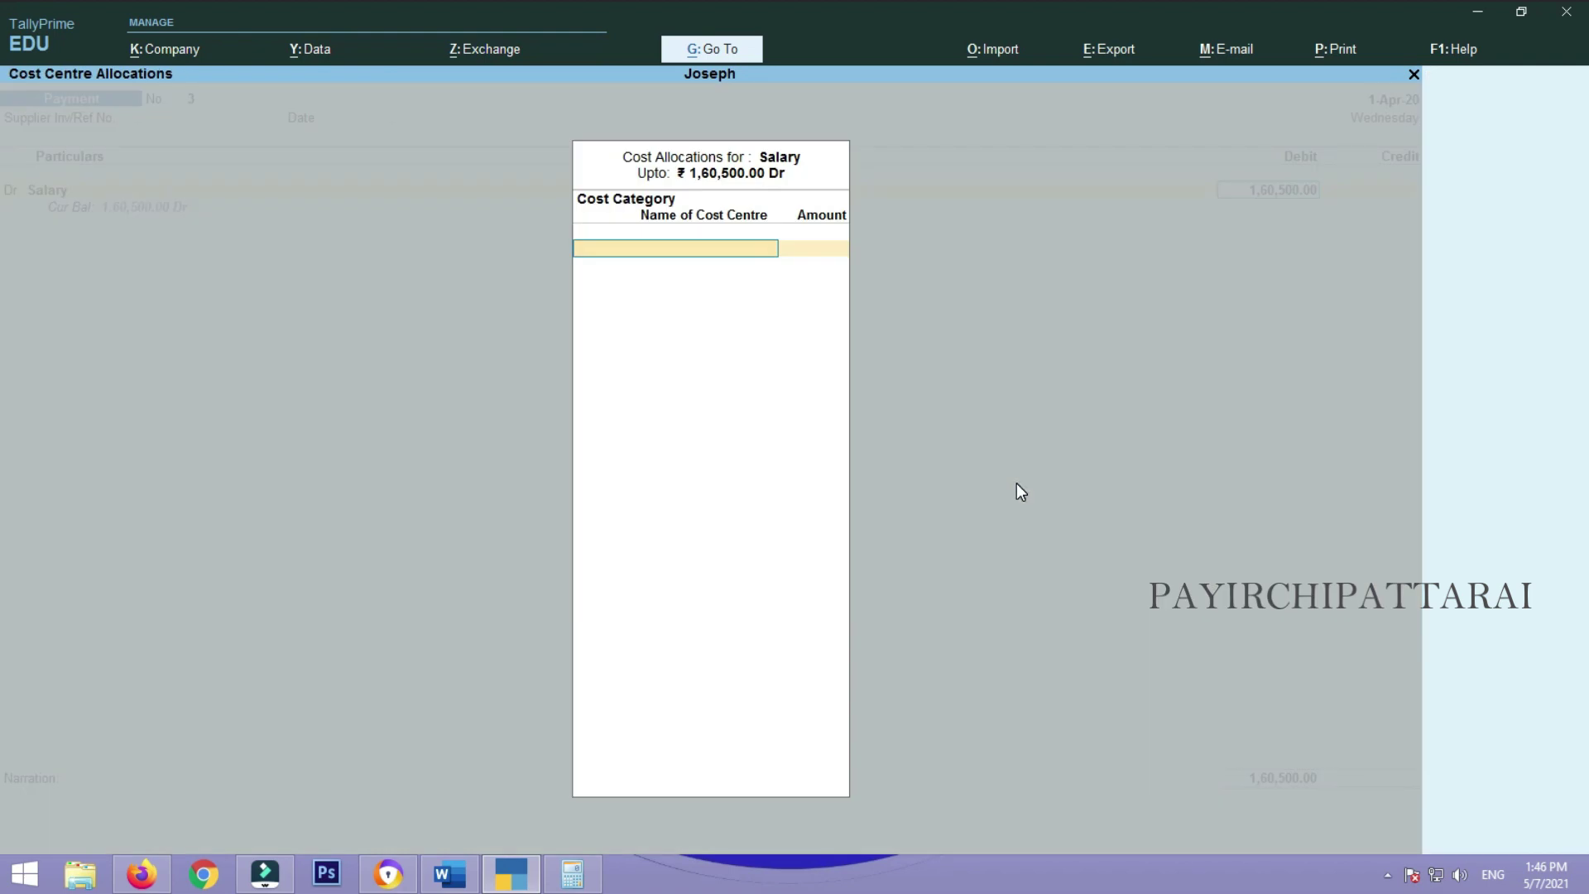
# Under Departments, allocate Manufacturing 33,500 and Quality Control 40,500
pyautogui.write('V')
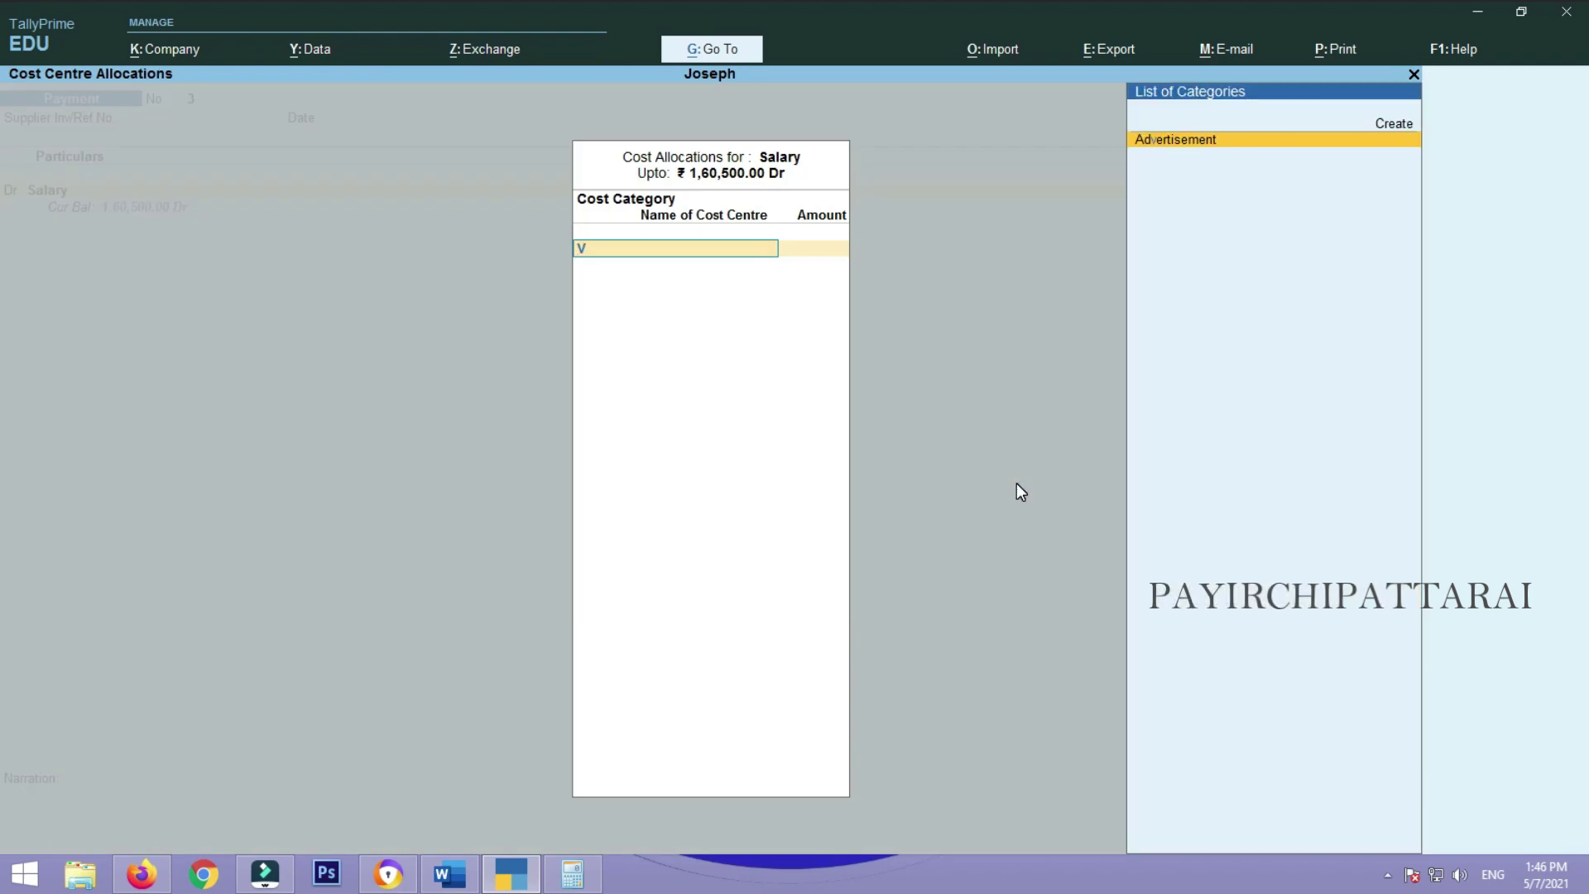
pyautogui.press('BackSpace')
pyautogui.write('D')
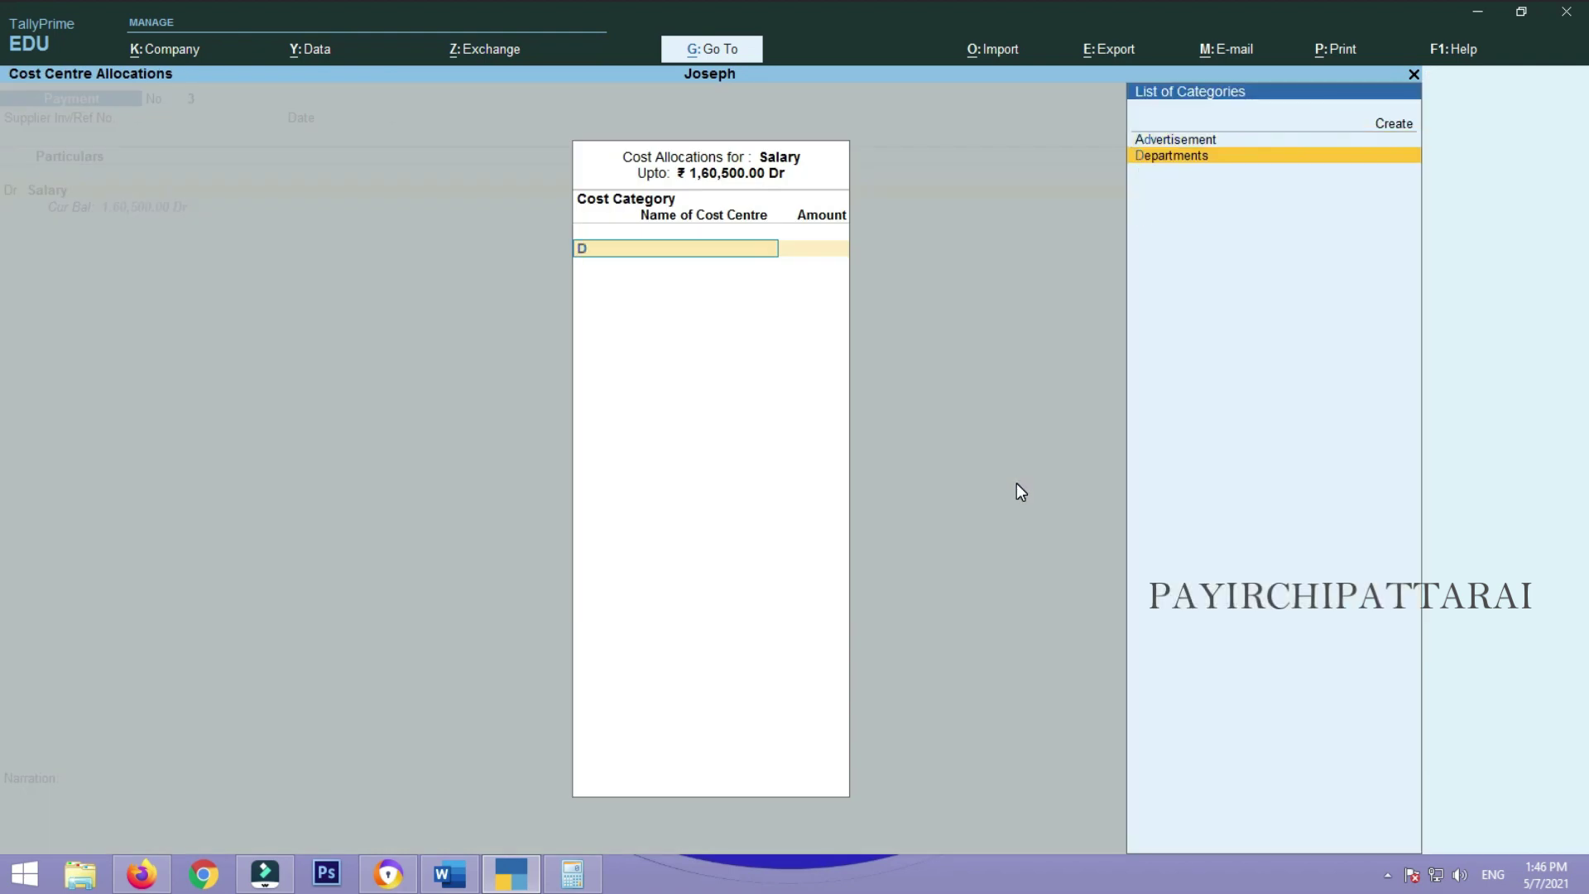
pyautogui.press('Return')
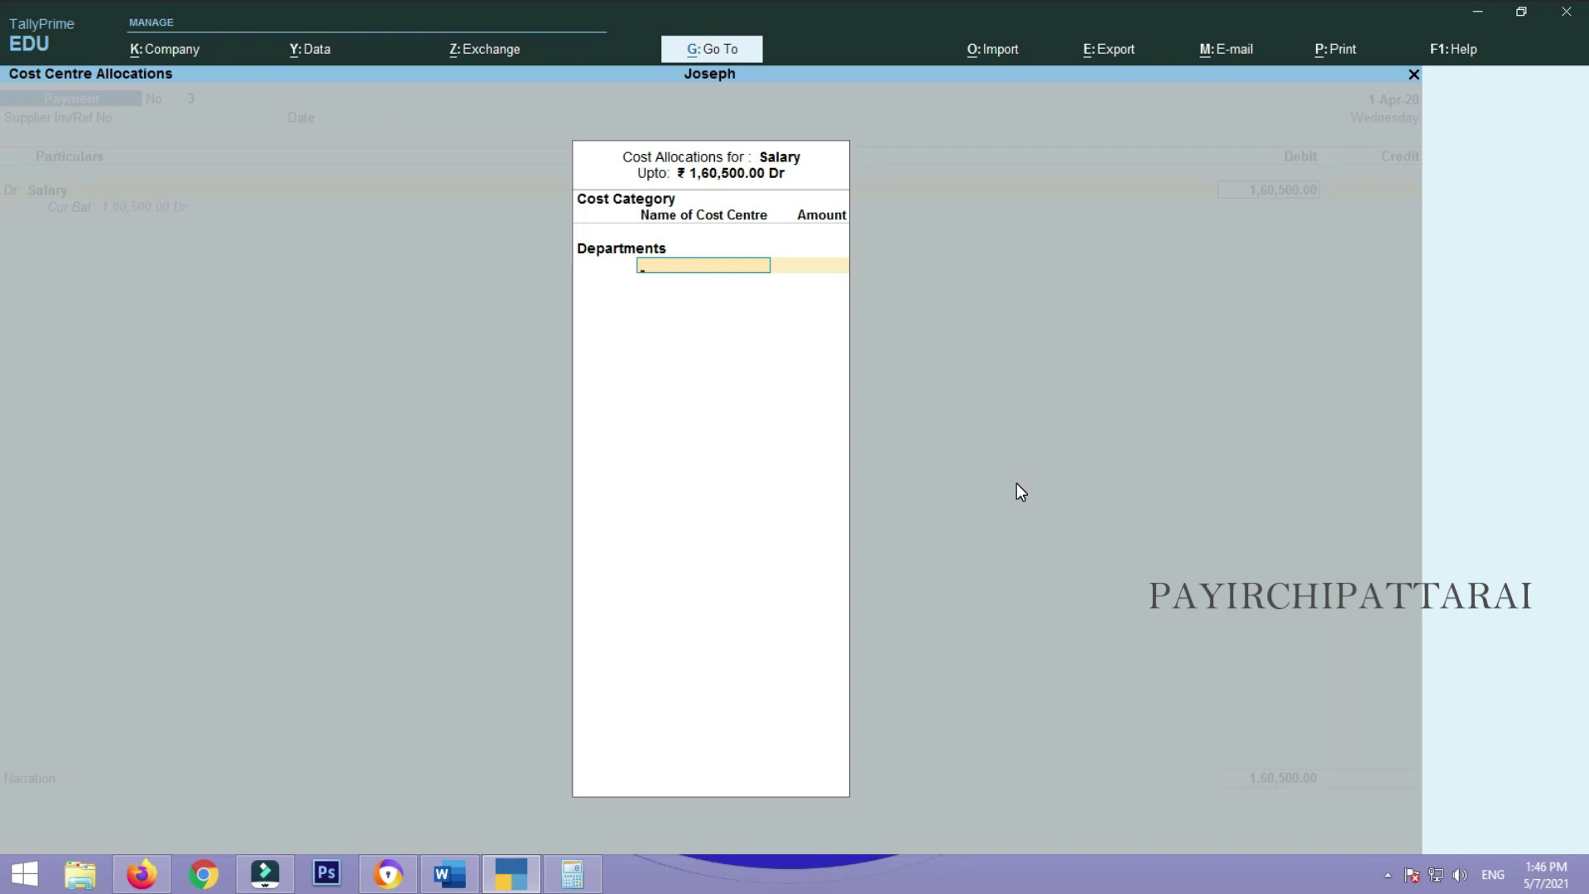
pyautogui.write('M')
pyautogui.press('Return')
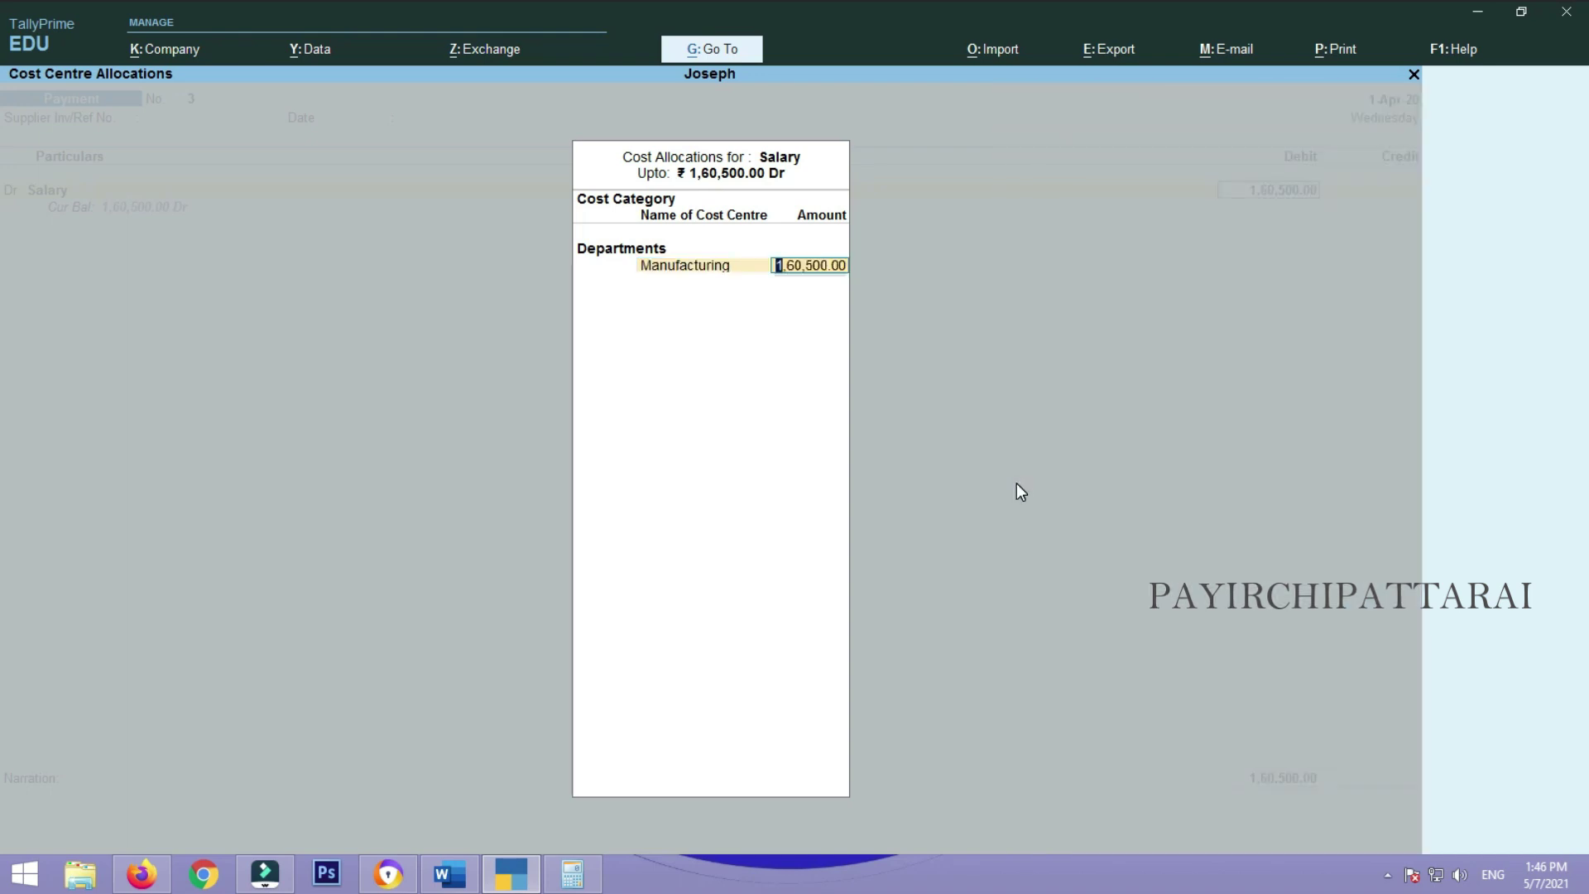
pyautogui.click(447, 875)
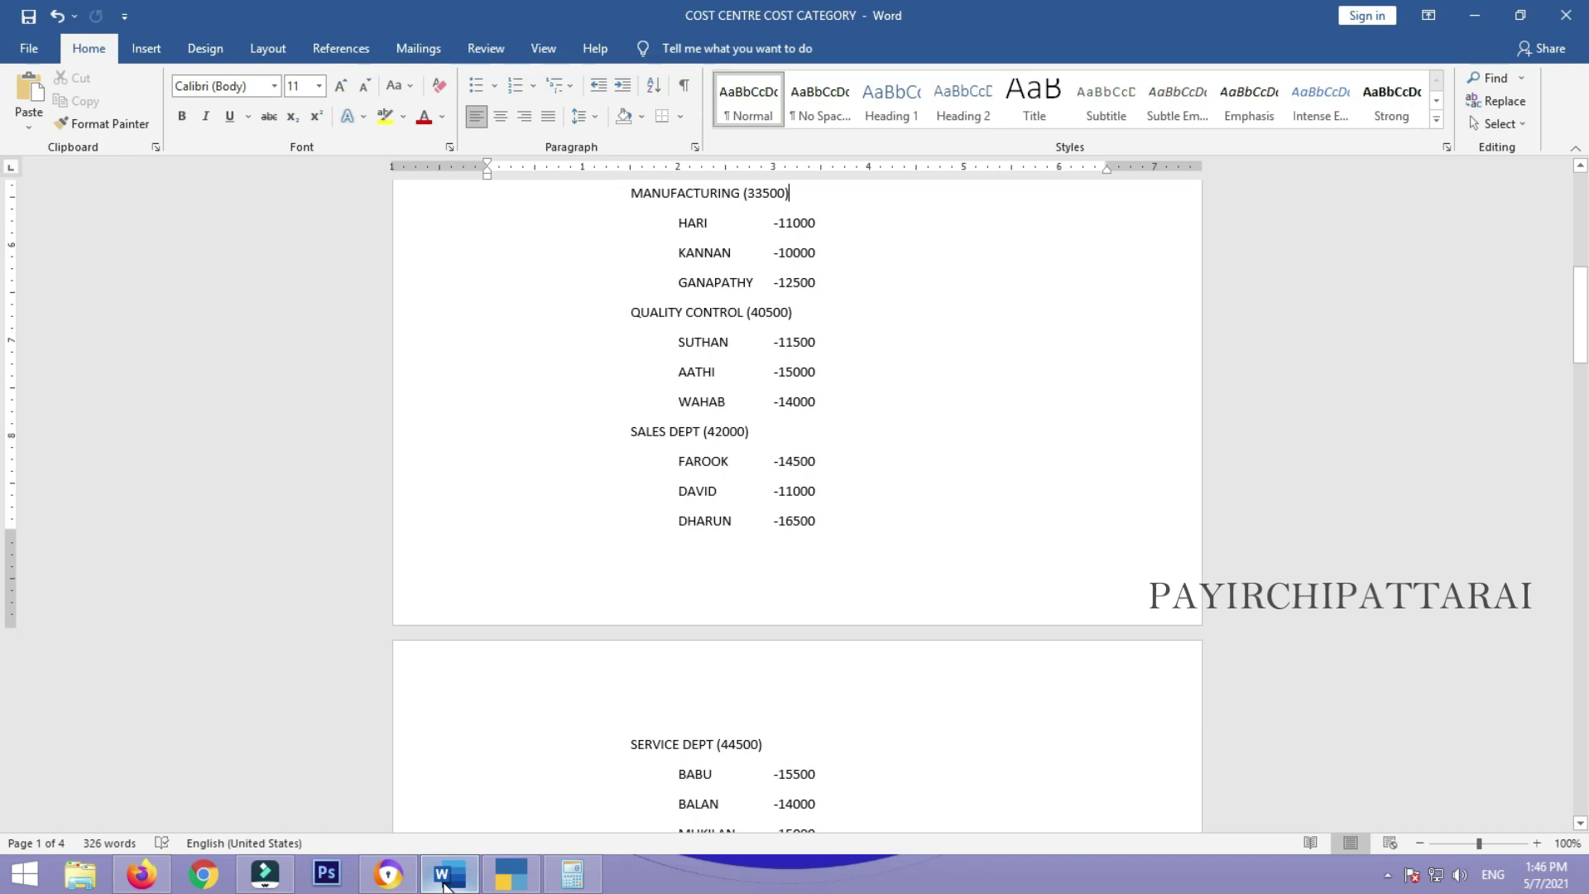
pyautogui.click(445, 882)
pyautogui.write('33,500')
pyautogui.press('Return')
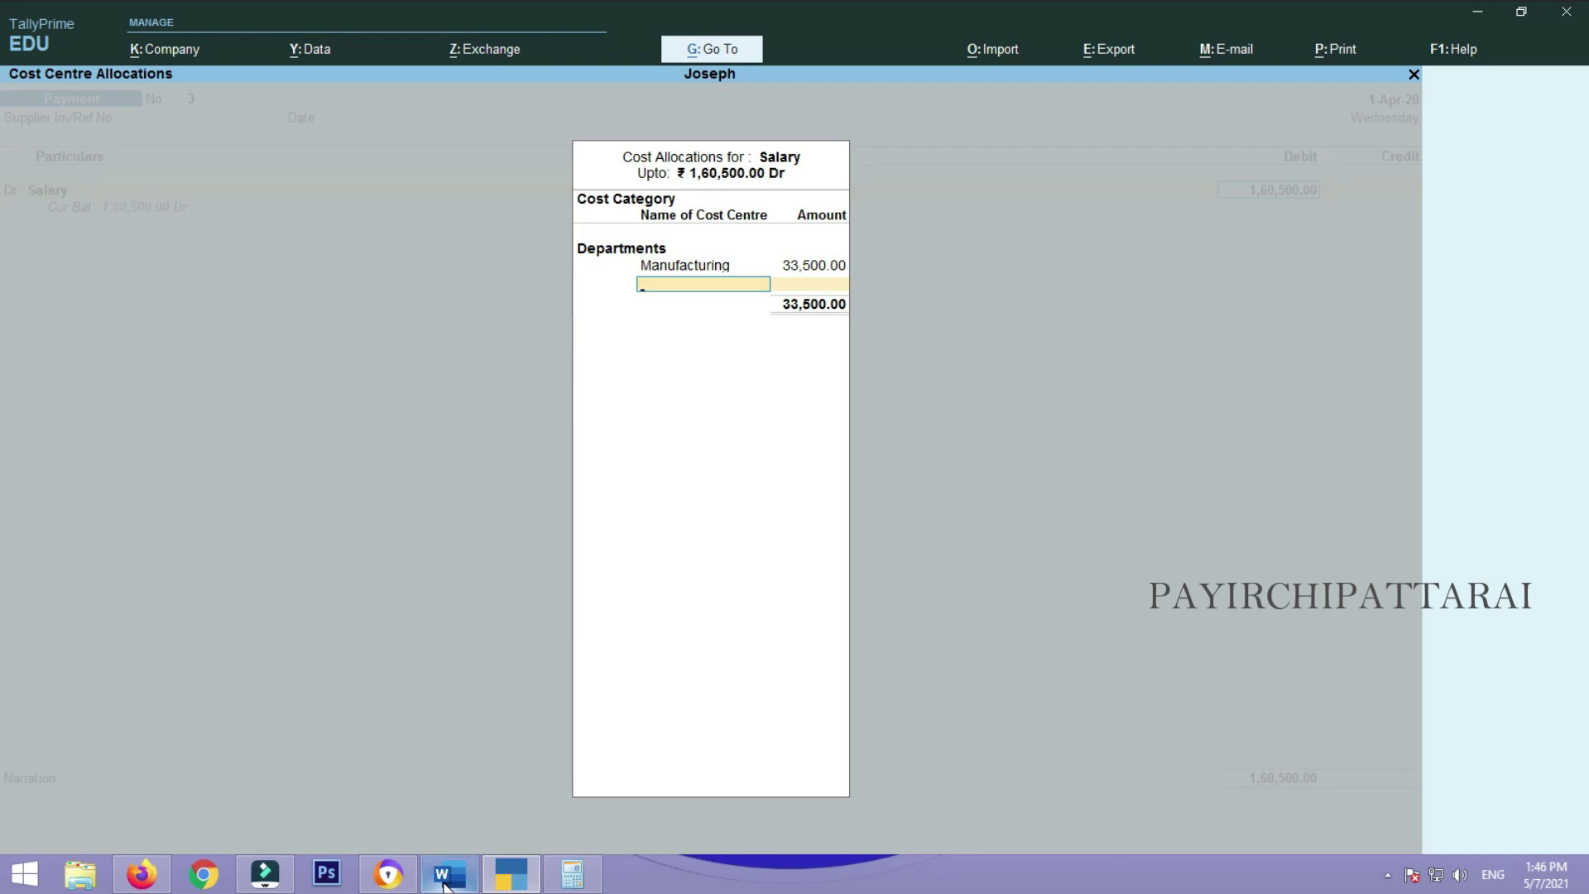
pyautogui.write('Q')
pyautogui.press('Return')
pyautogui.write('40500')
pyautogui.press('Return')
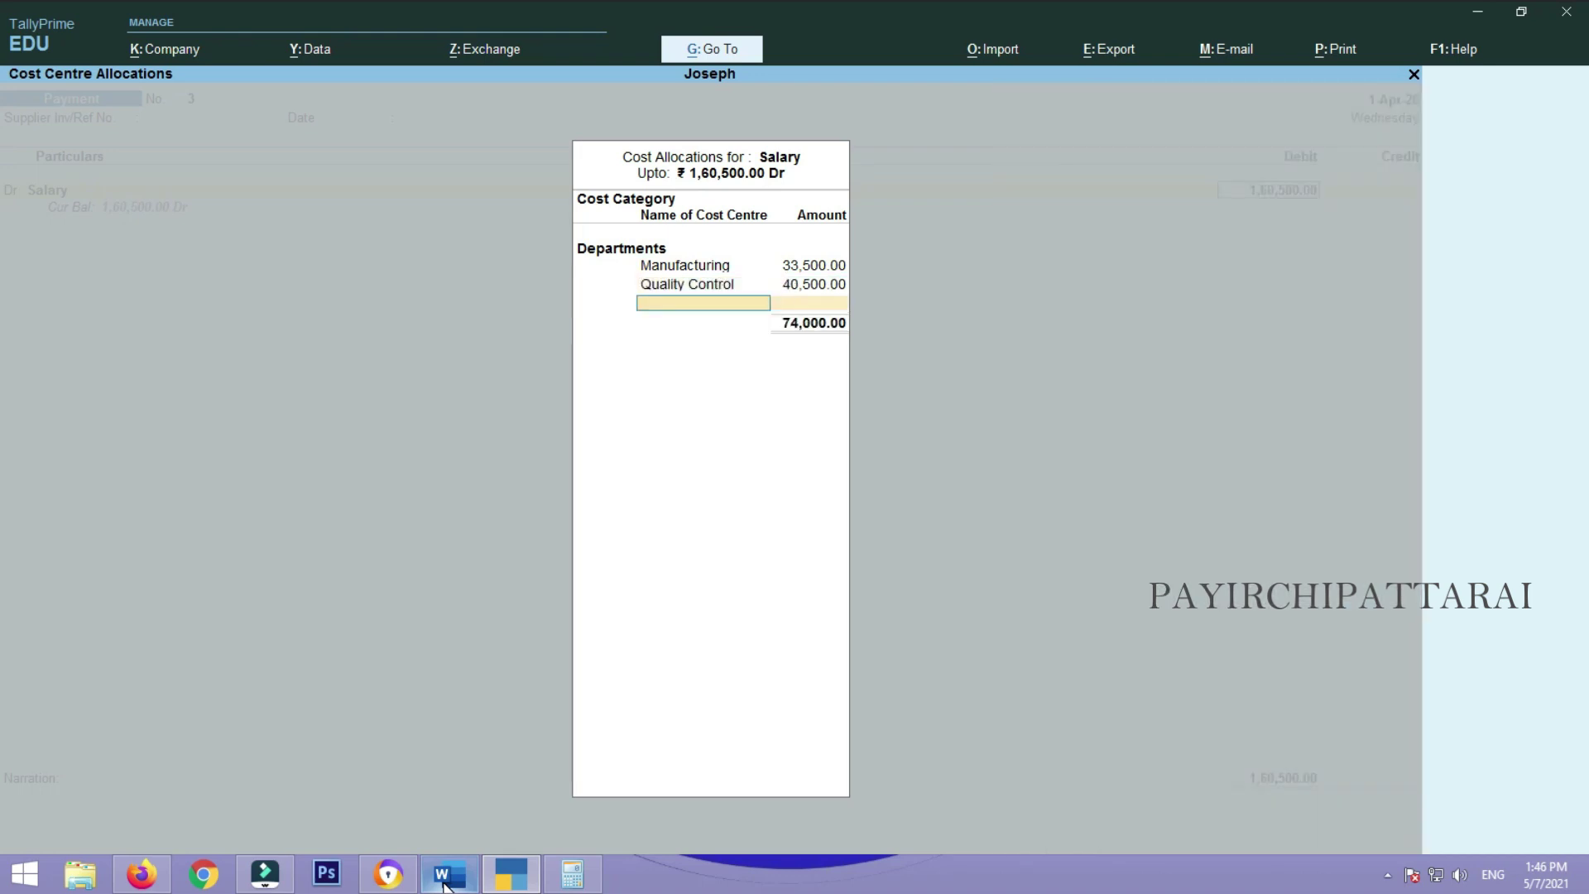
# Allocate Sales 42,000 and Service 44,500 under Departments
pyautogui.write('S')
pyautogui.press('Return')
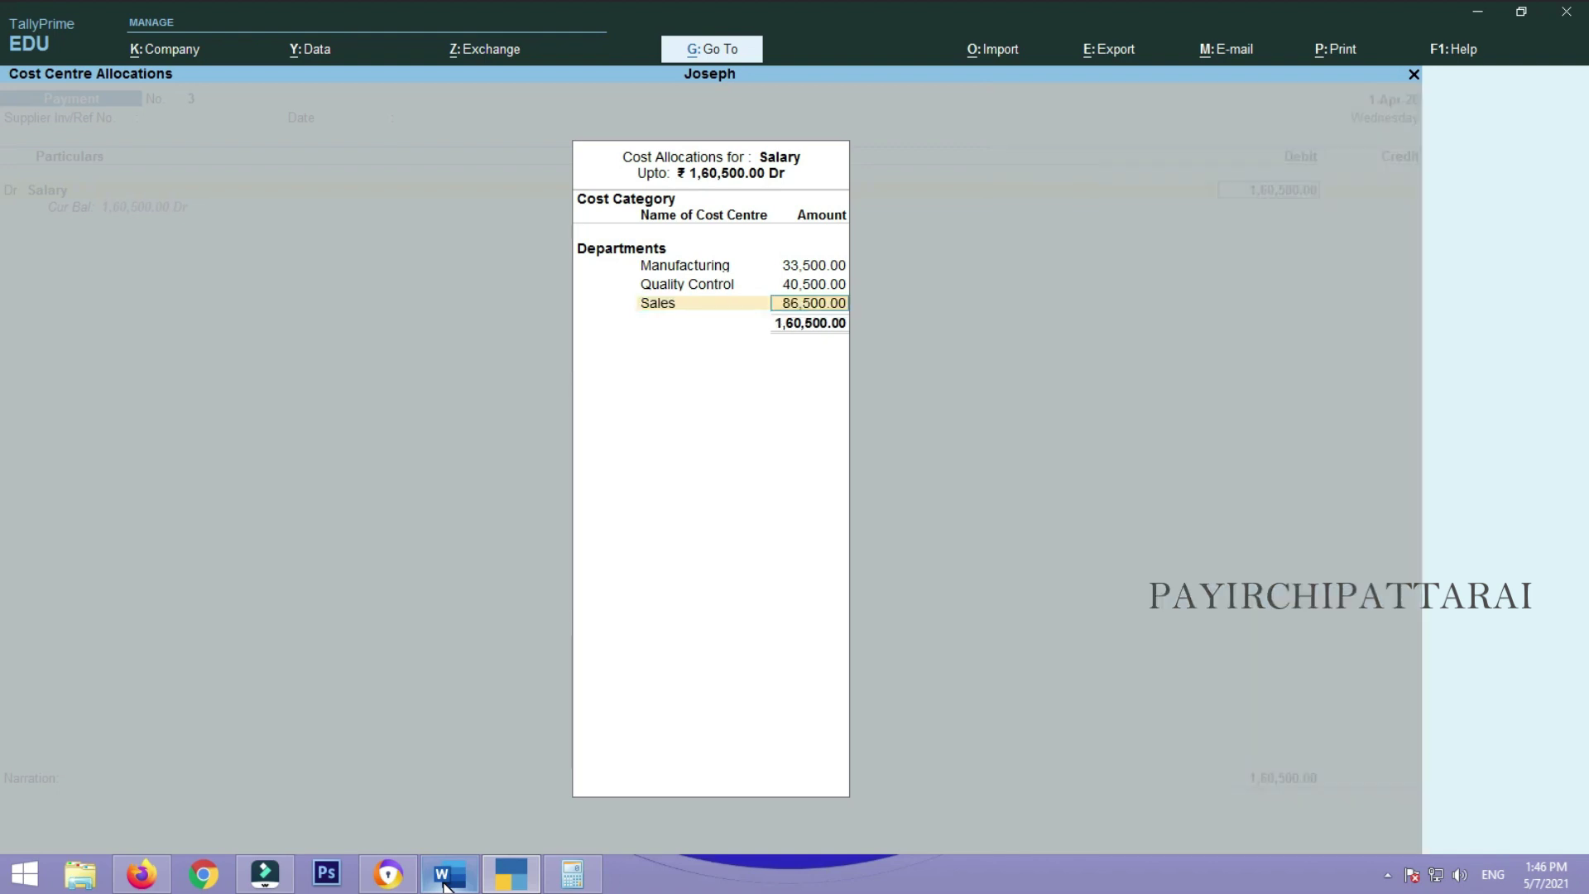
pyautogui.click(444, 878)
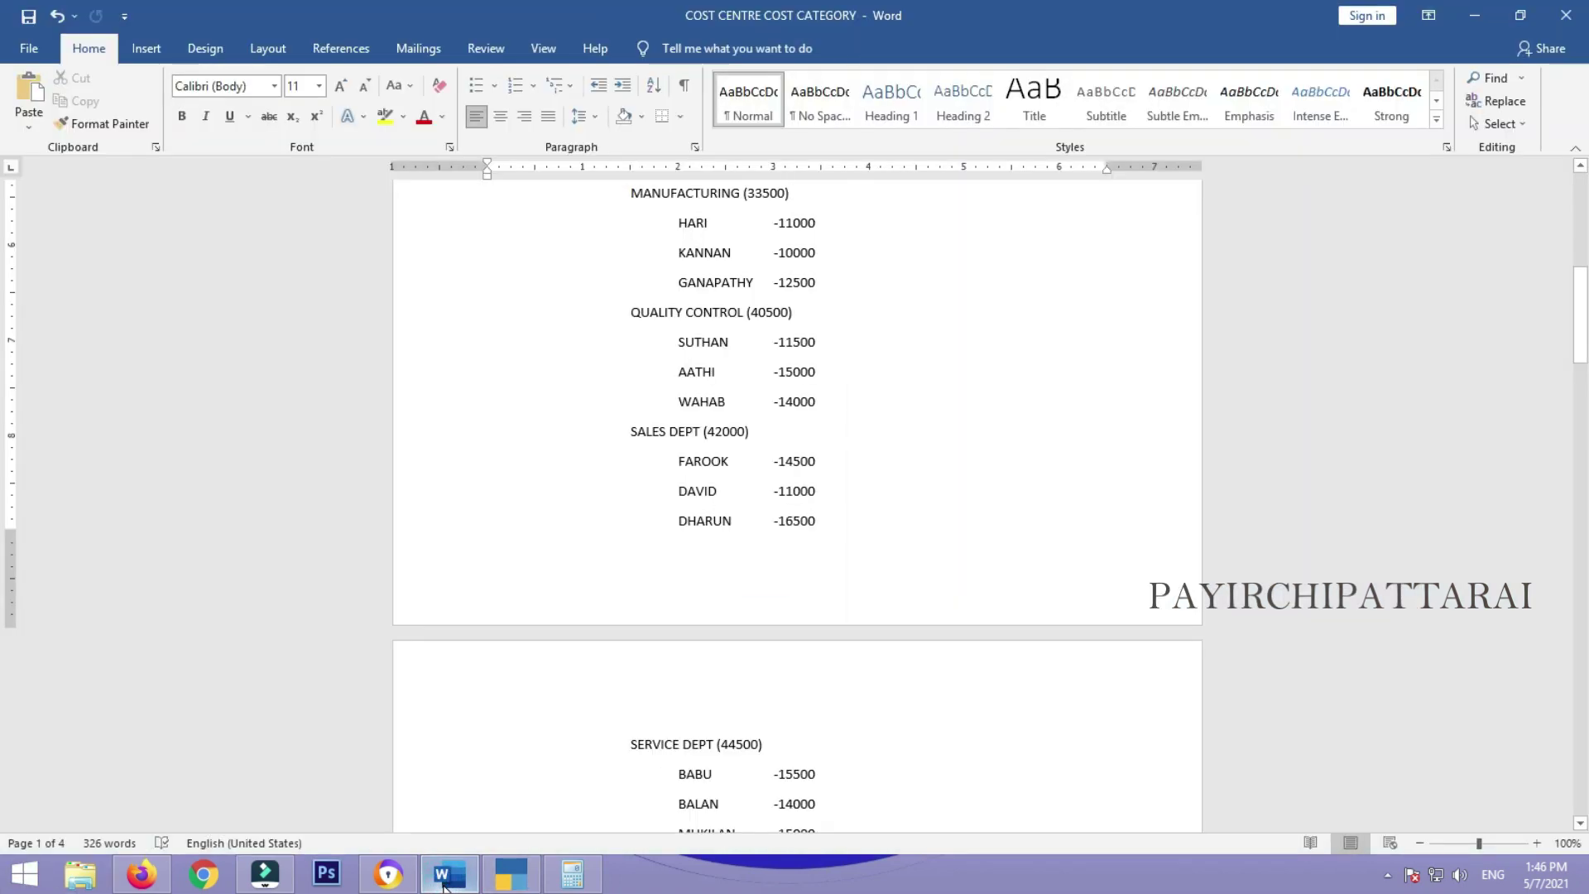
pyautogui.scroll(-1, 797, 496)
pyautogui.click(512, 874)
pyautogui.write('42,')
pyautogui.write('000')
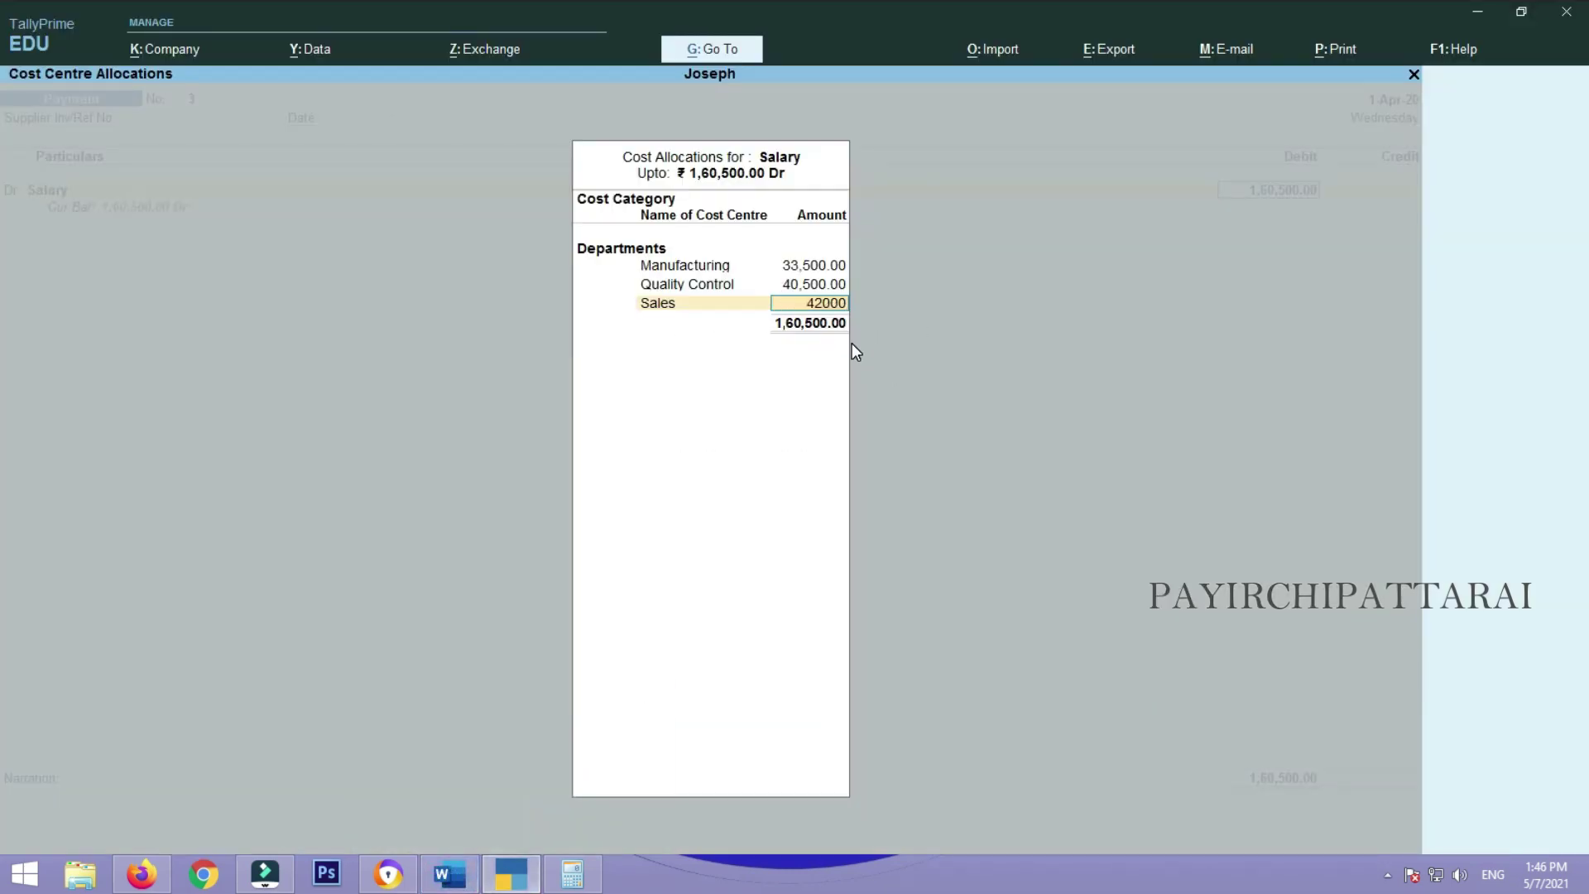
pyautogui.press('Return')
pyautogui.write('Se')
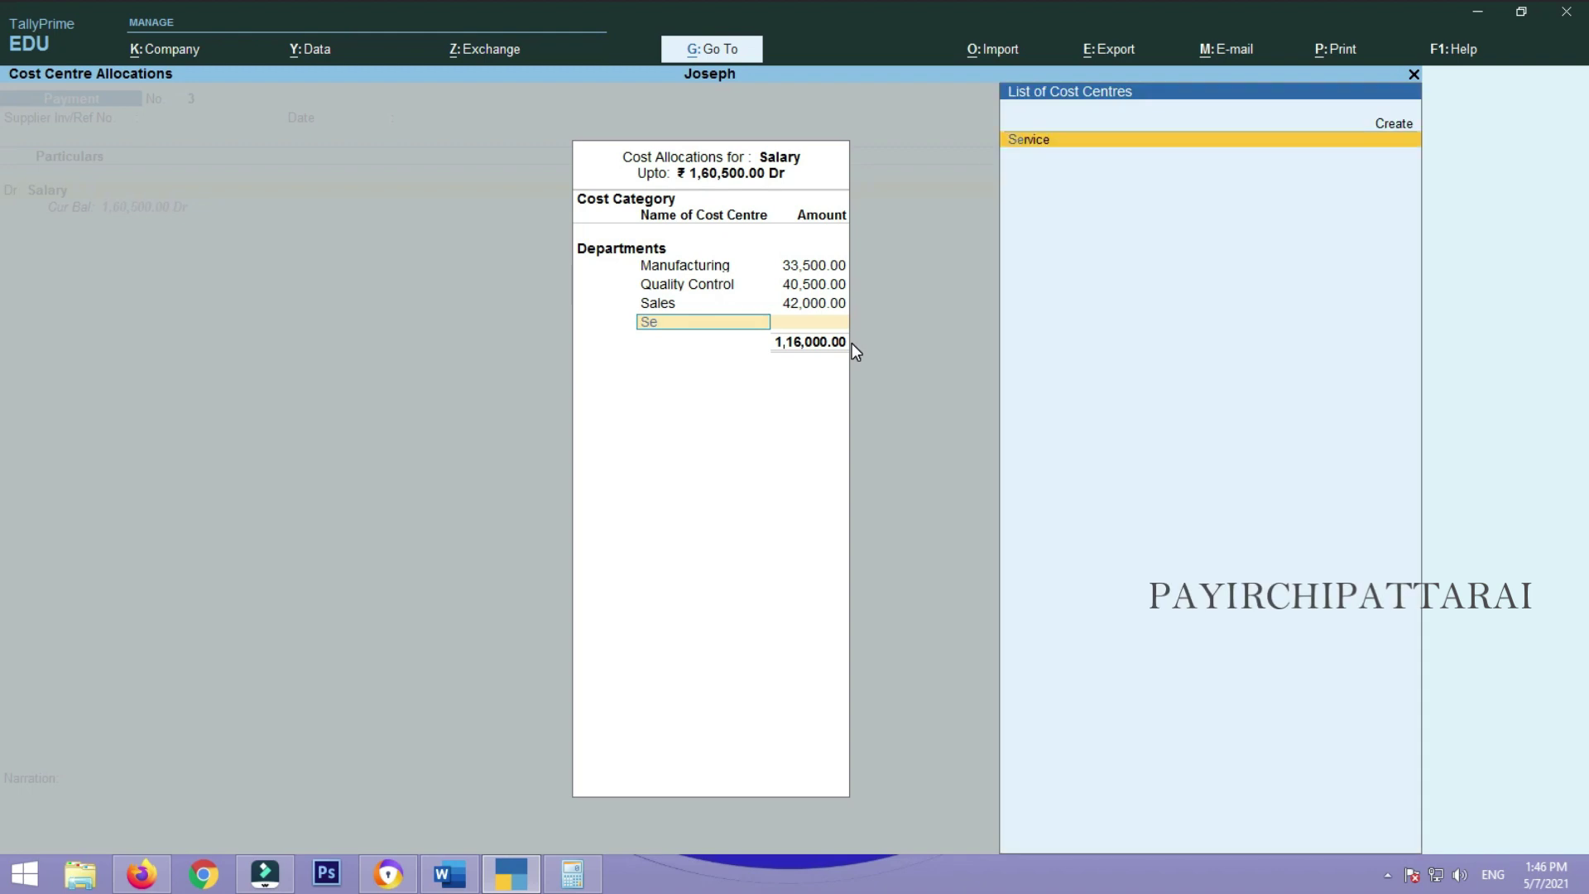
pyautogui.press('Return')
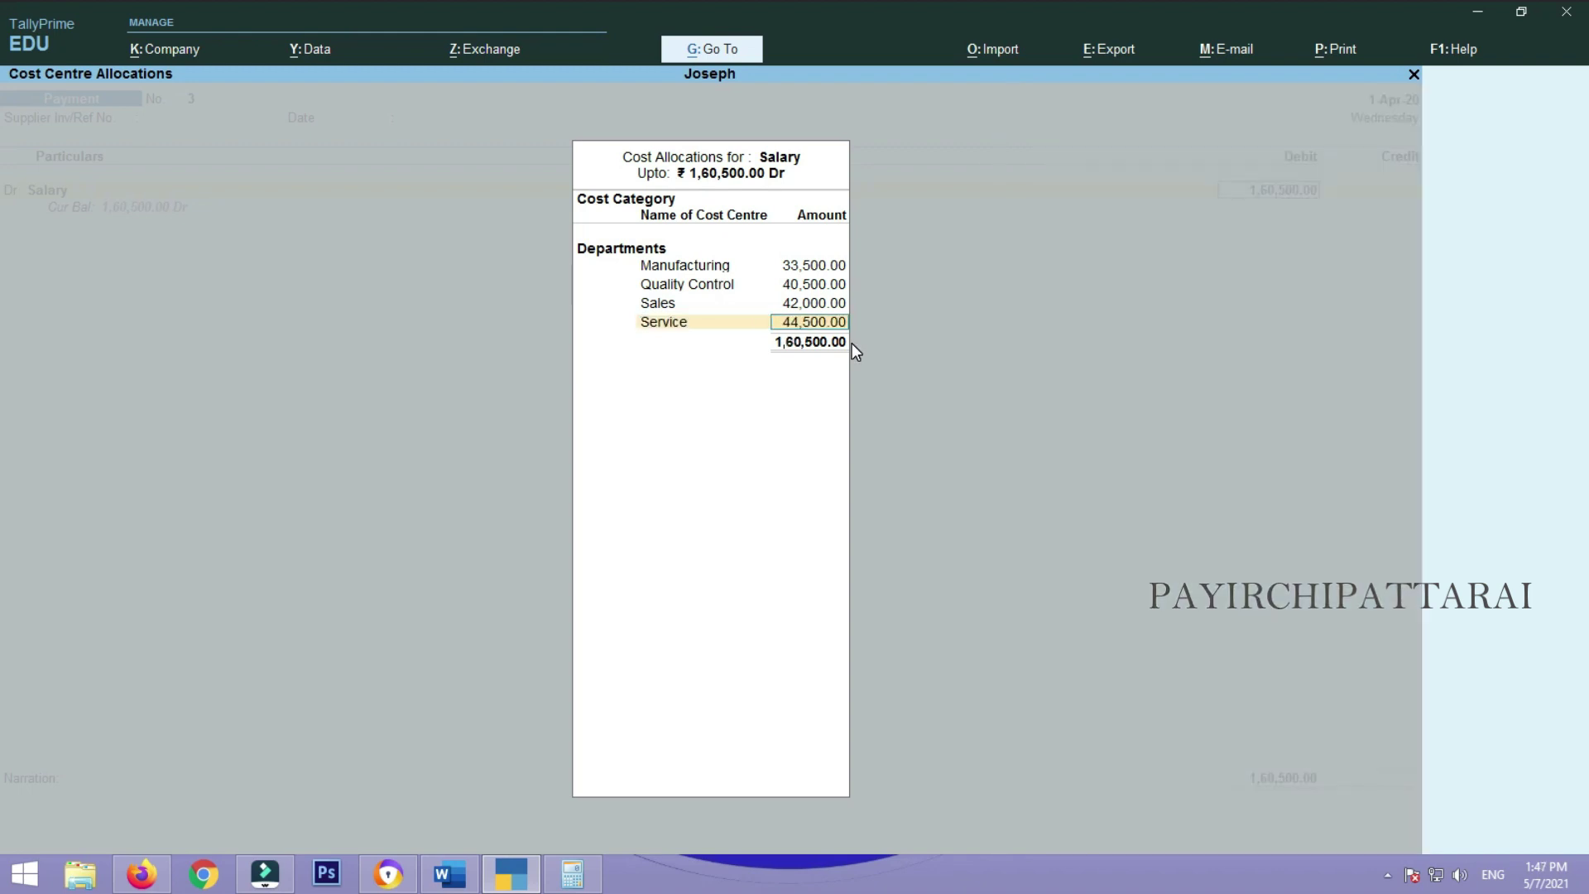
pyautogui.press('Return')
# Credit Cash and save voucher No. 3
pyautogui.press('Return')
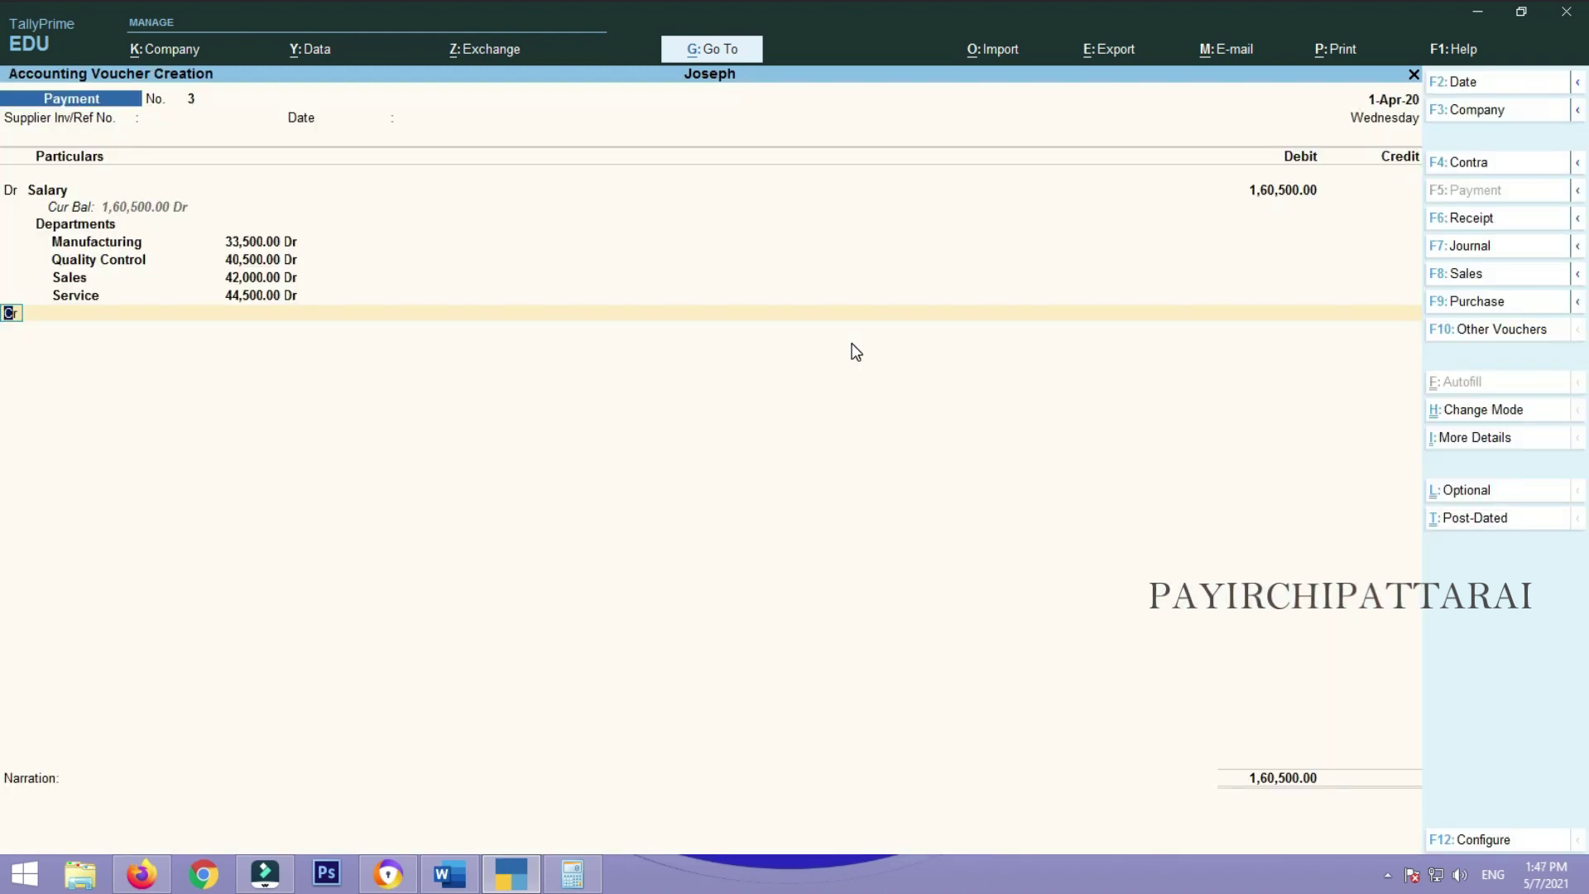
pyautogui.press('Down')
pyautogui.press('Down')
pyautogui.press('Down')
pyautogui.press('Down')
pyautogui.press('Down')
pyautogui.press('Return')
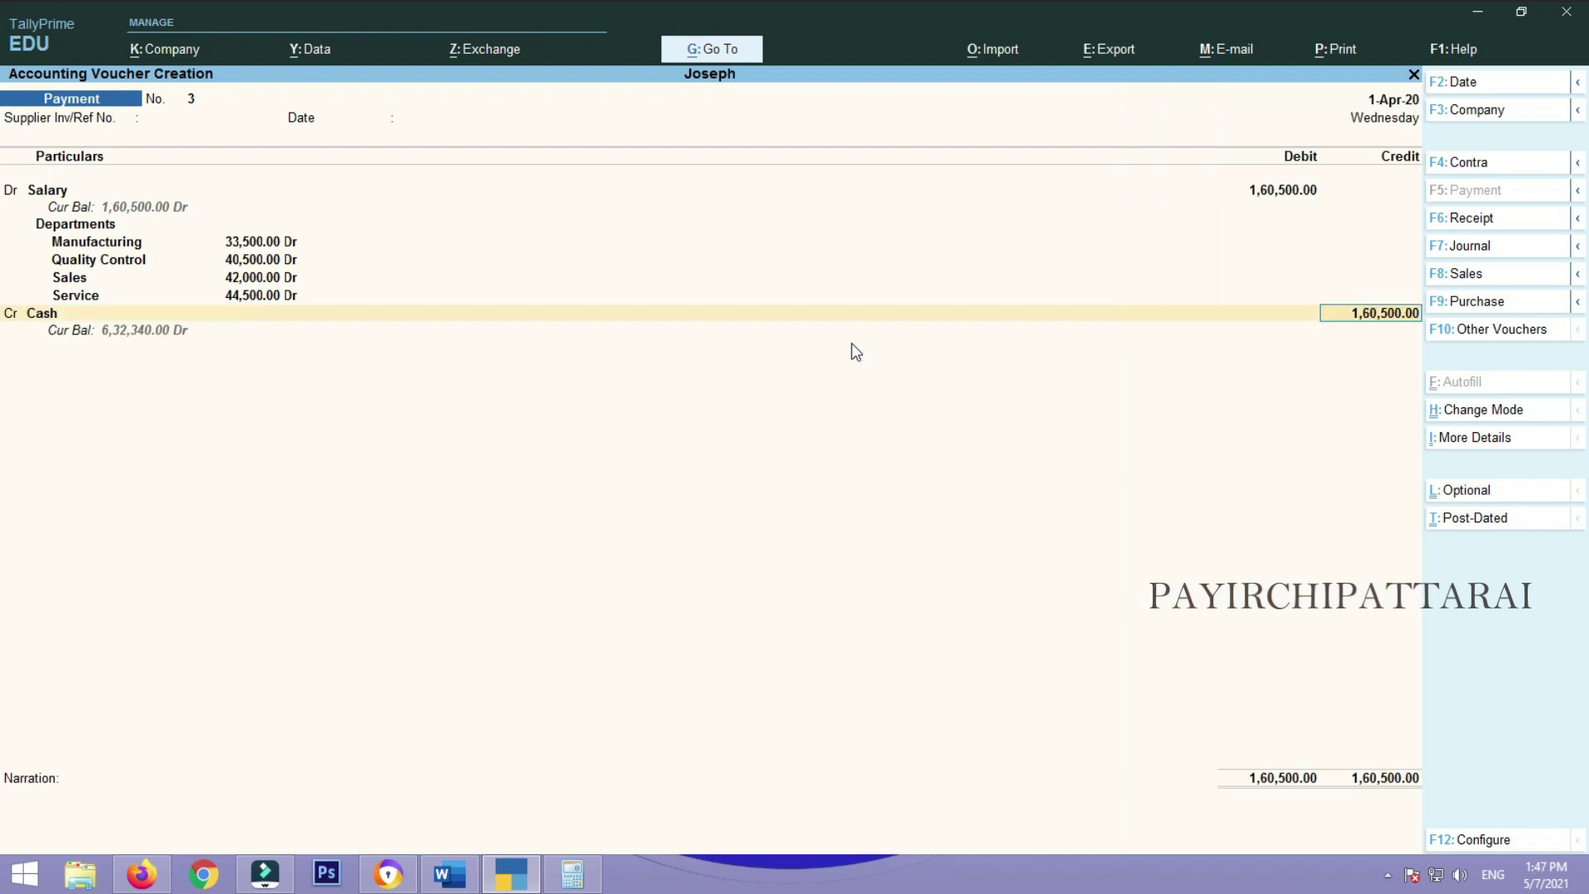
pyautogui.hotkey('ctrl', 'a')
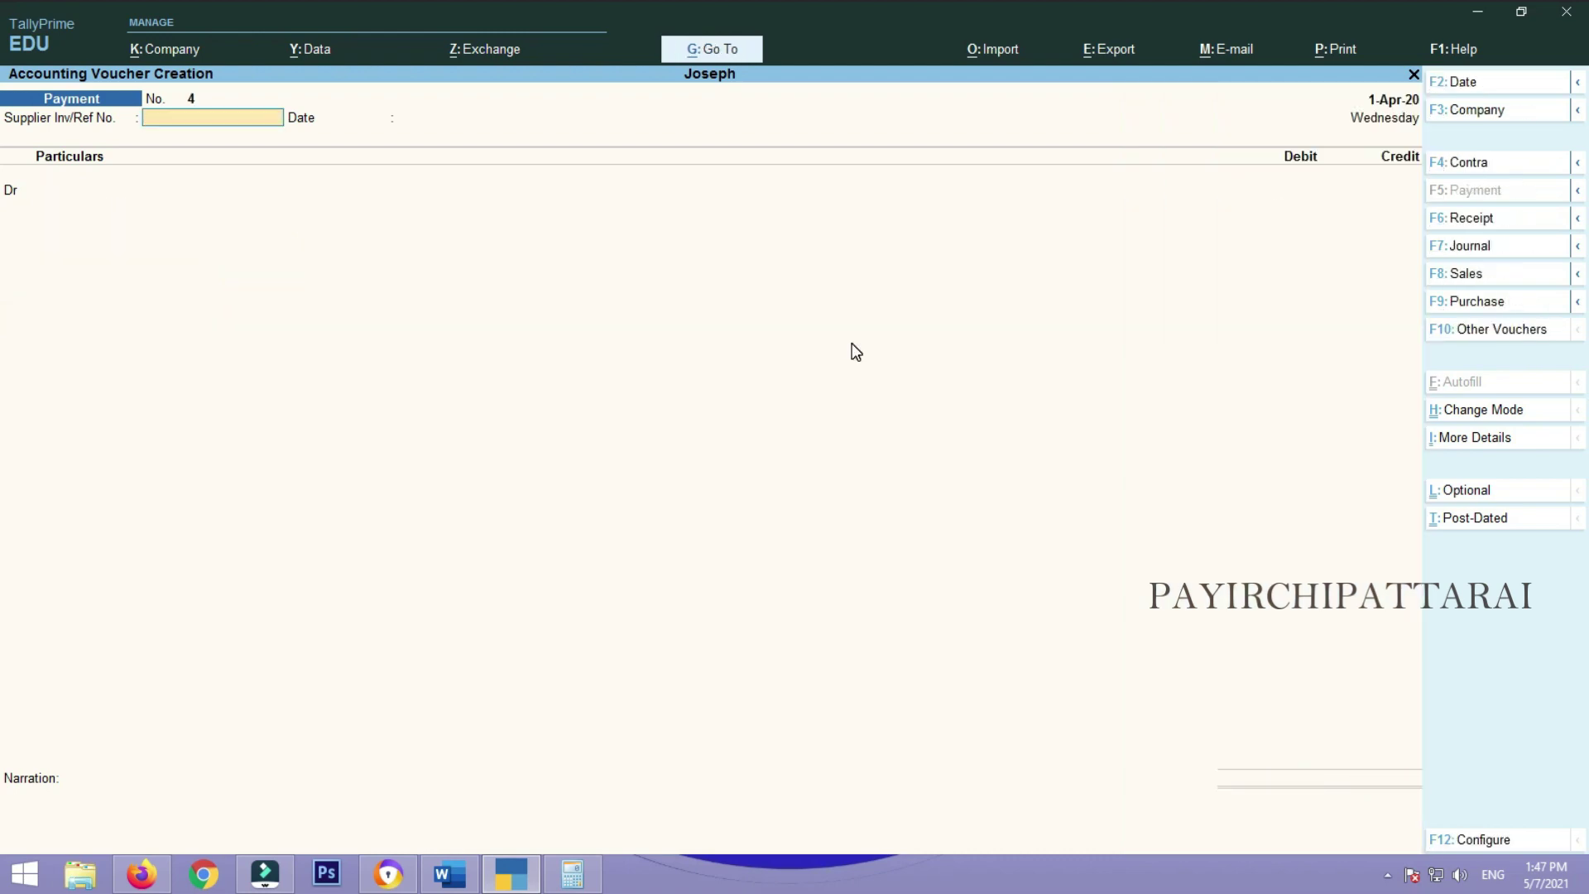
# Debit Advt Charges for 2,96,000 in payment voucher No. 4
pyautogui.click(450, 874)
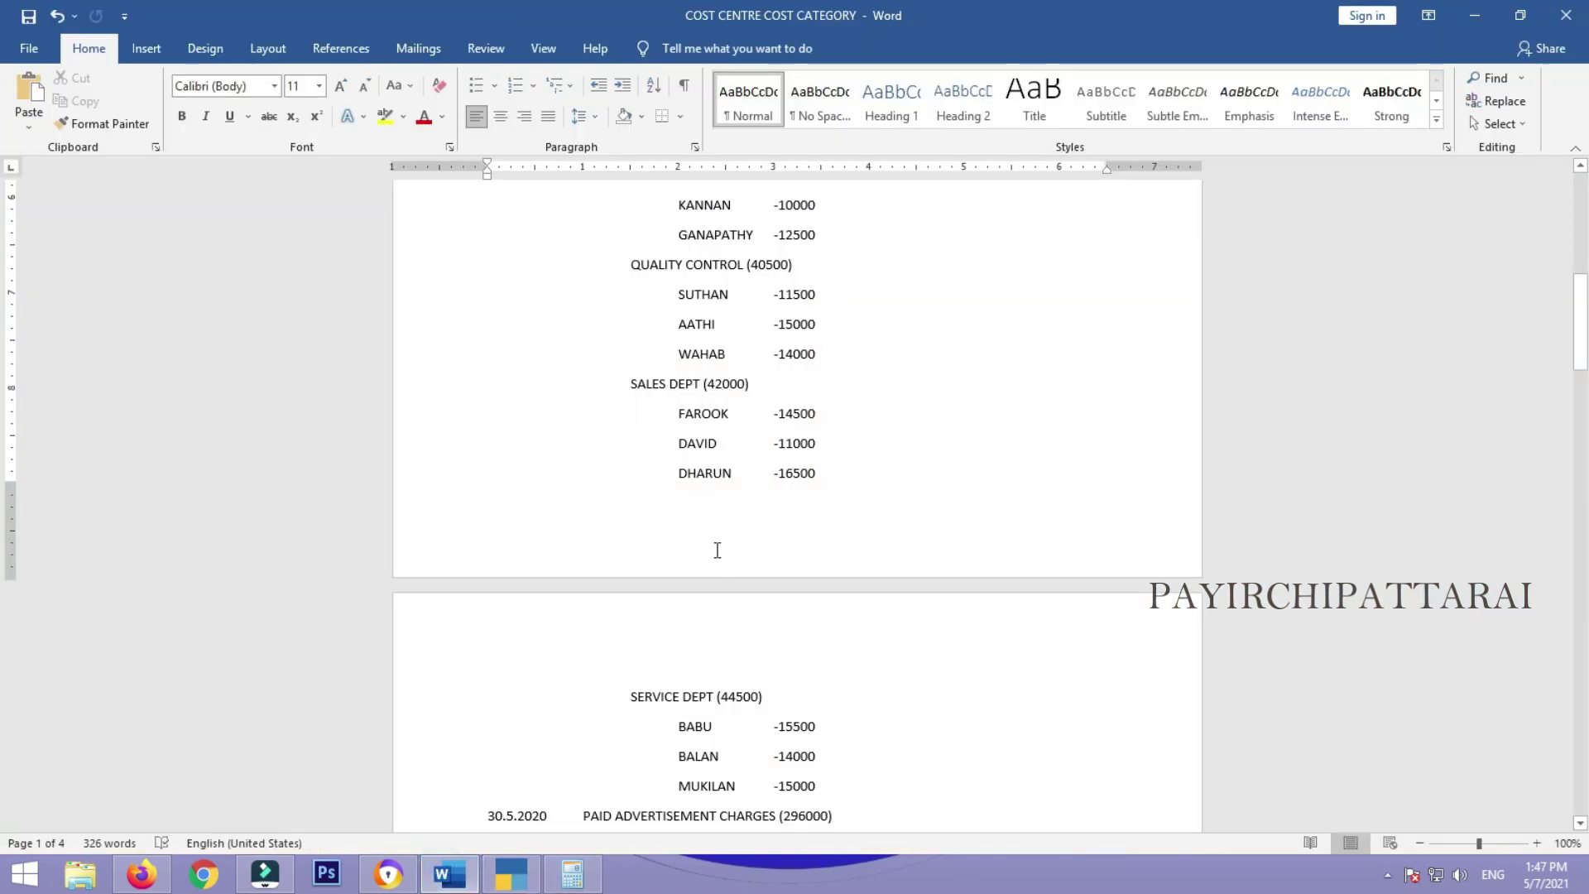
pyautogui.scroll(-12, 765, 498)
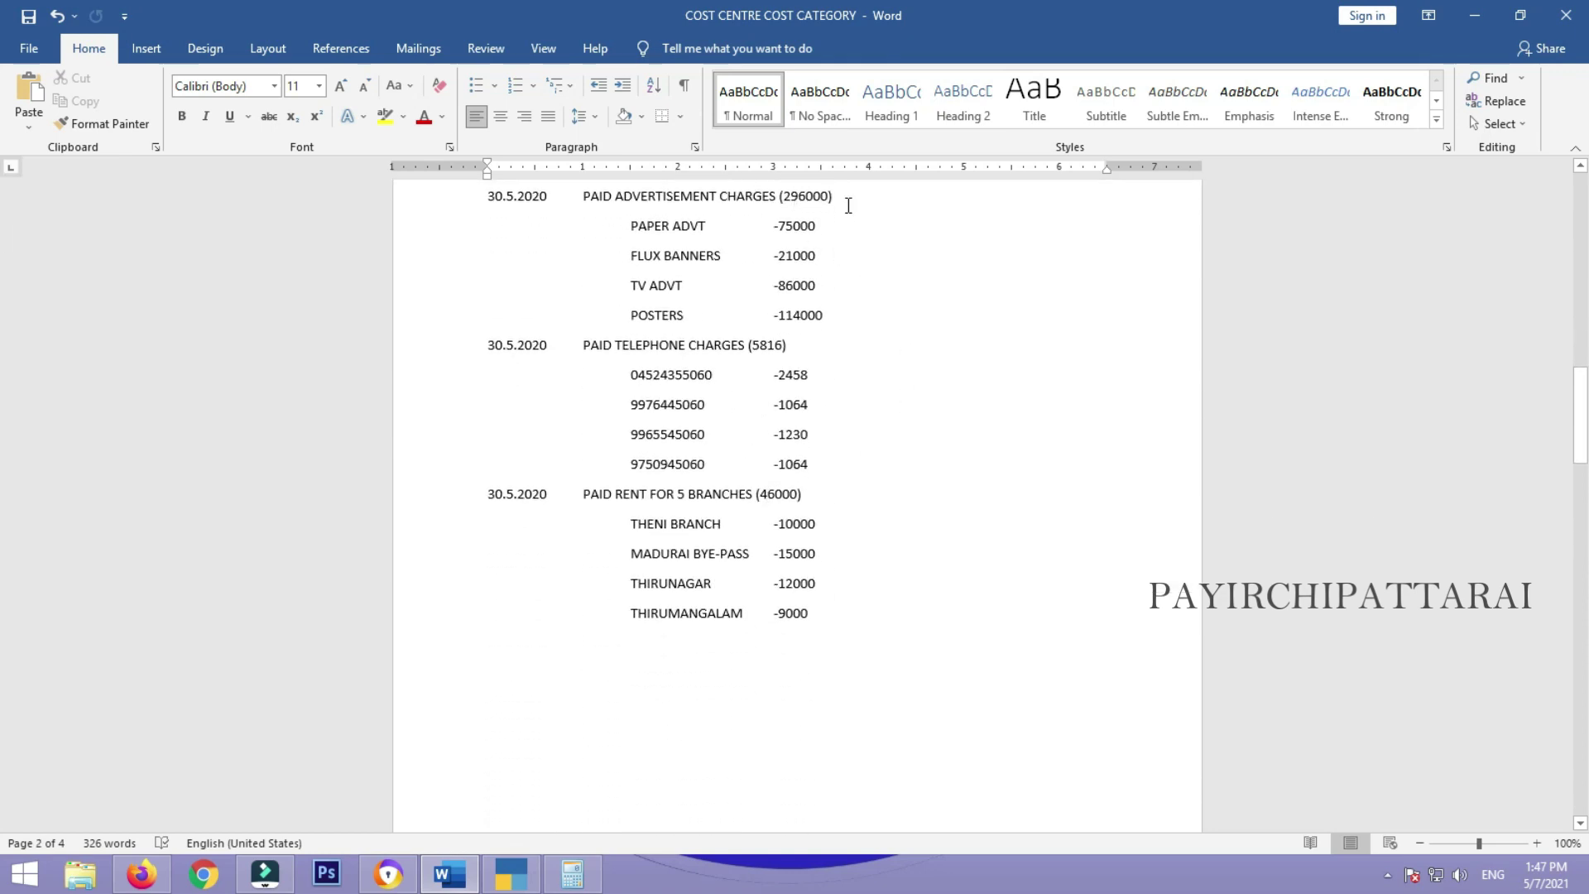
pyautogui.click(509, 874)
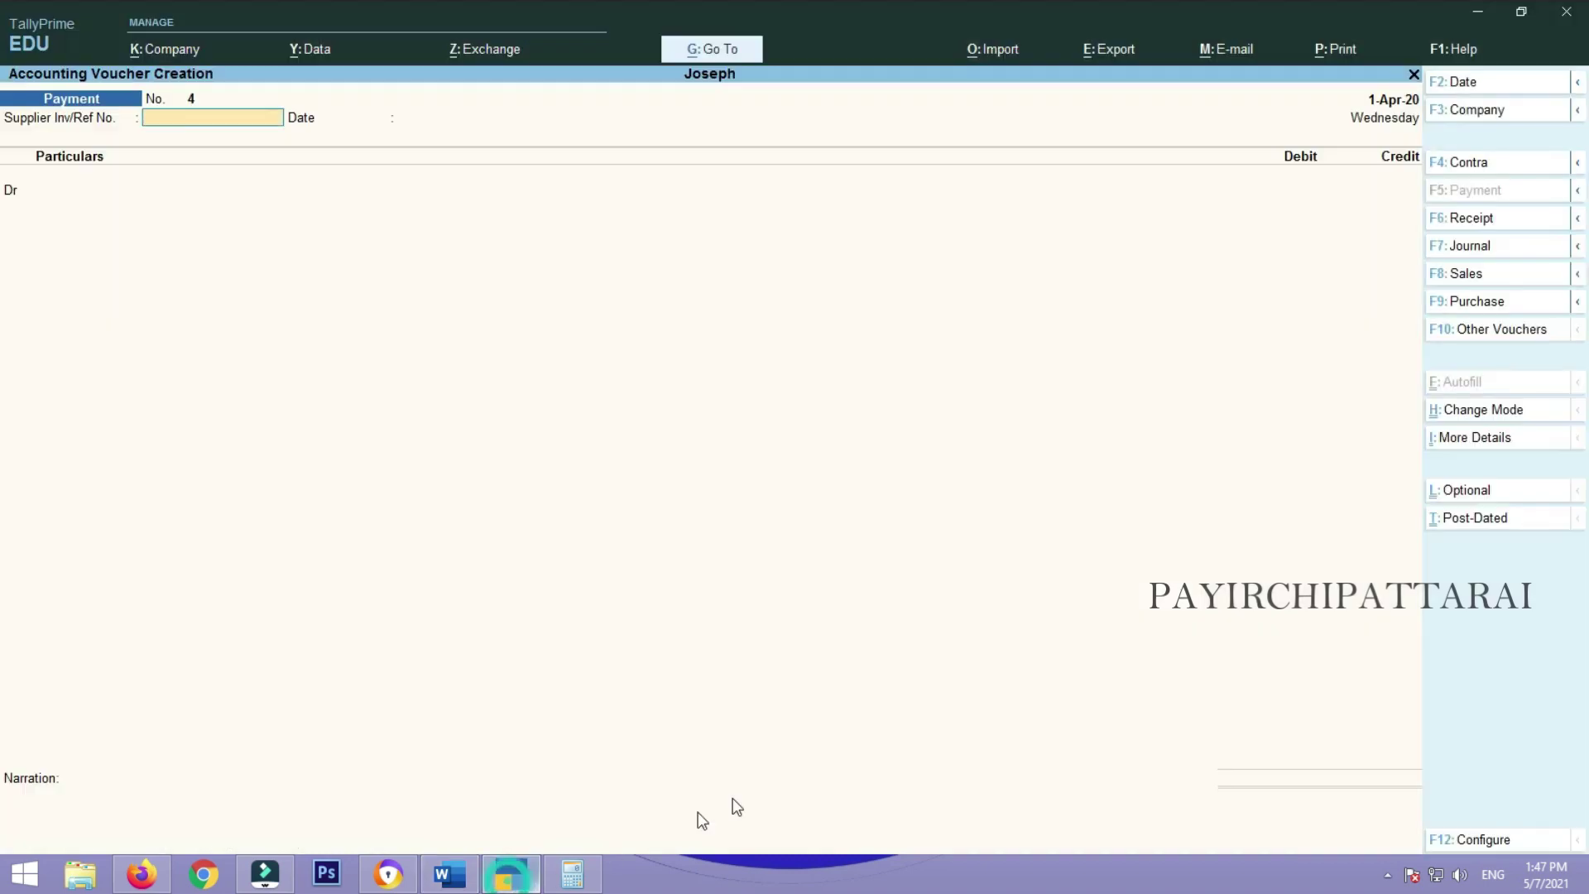
pyautogui.press('Return')
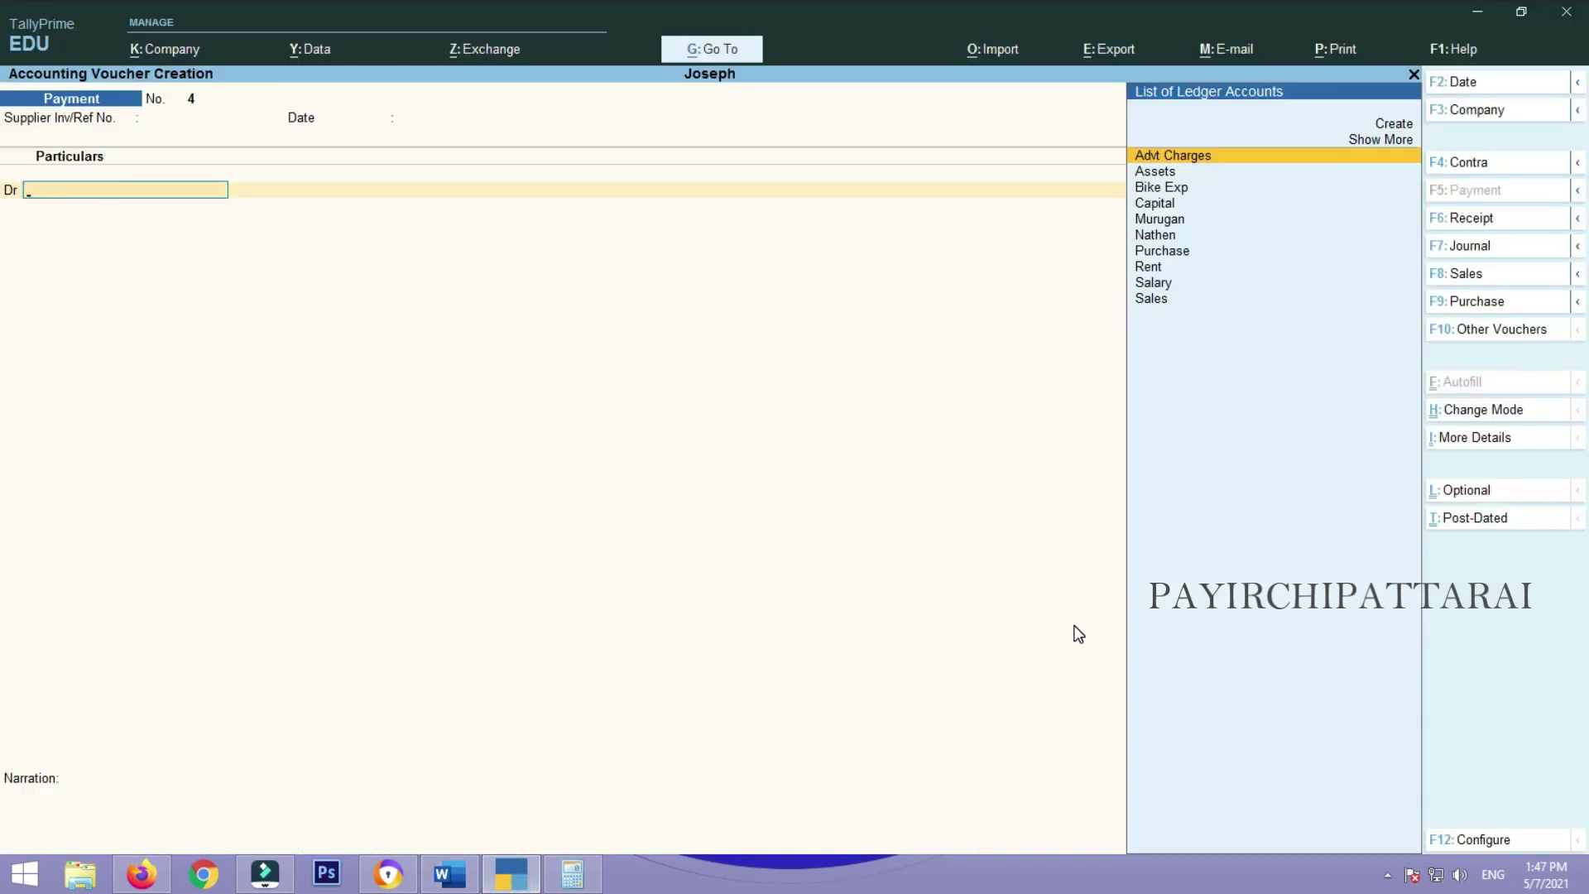
pyautogui.press('Return')
pyautogui.write('296000')
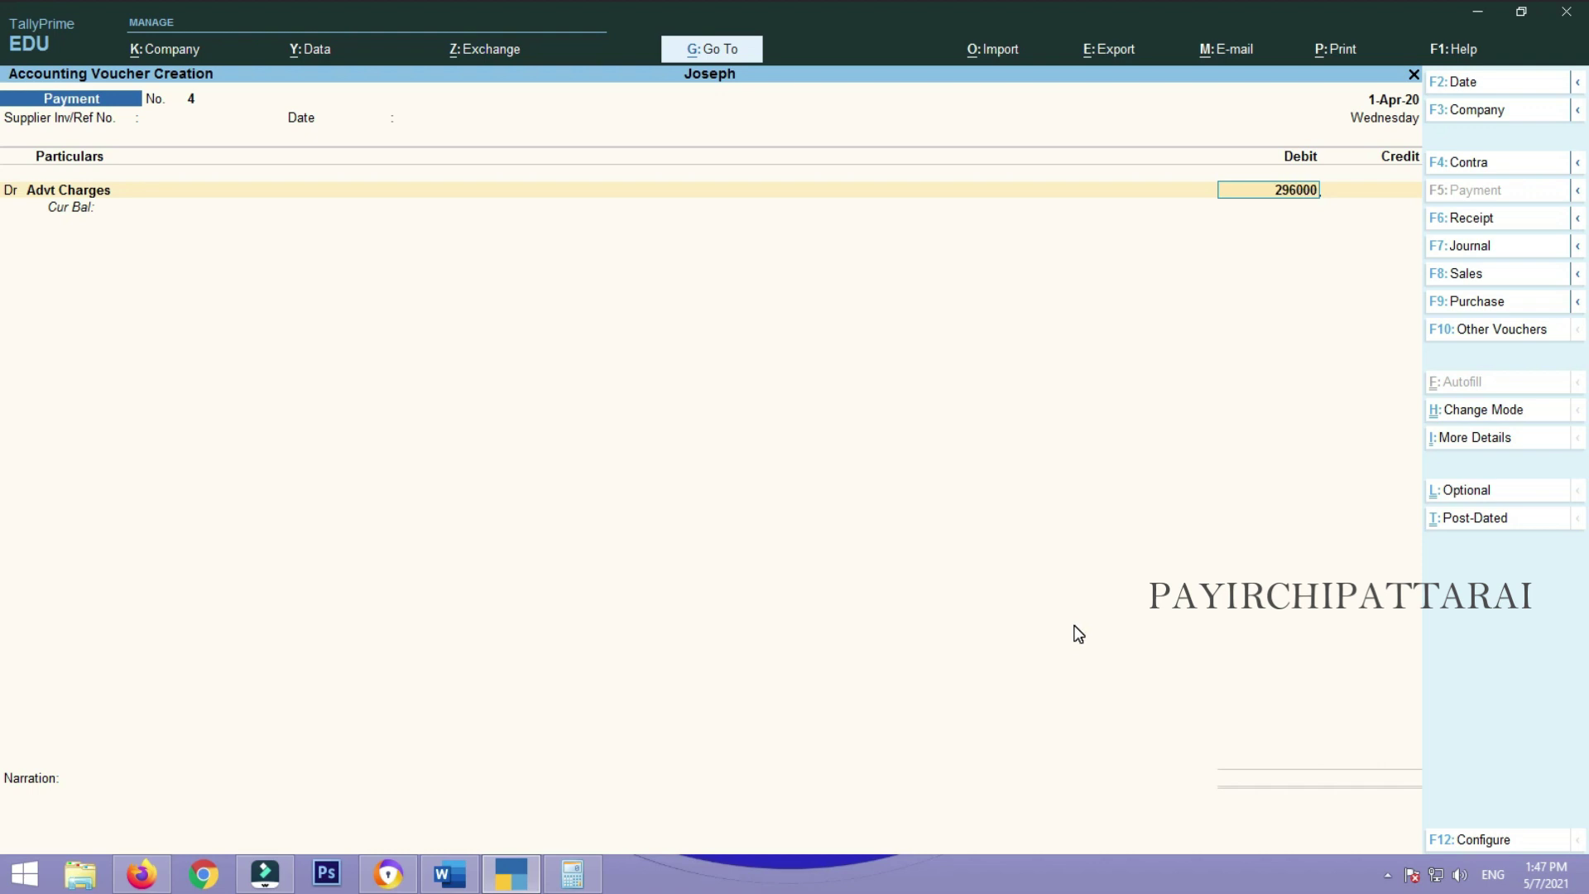
pyautogui.press('Return')
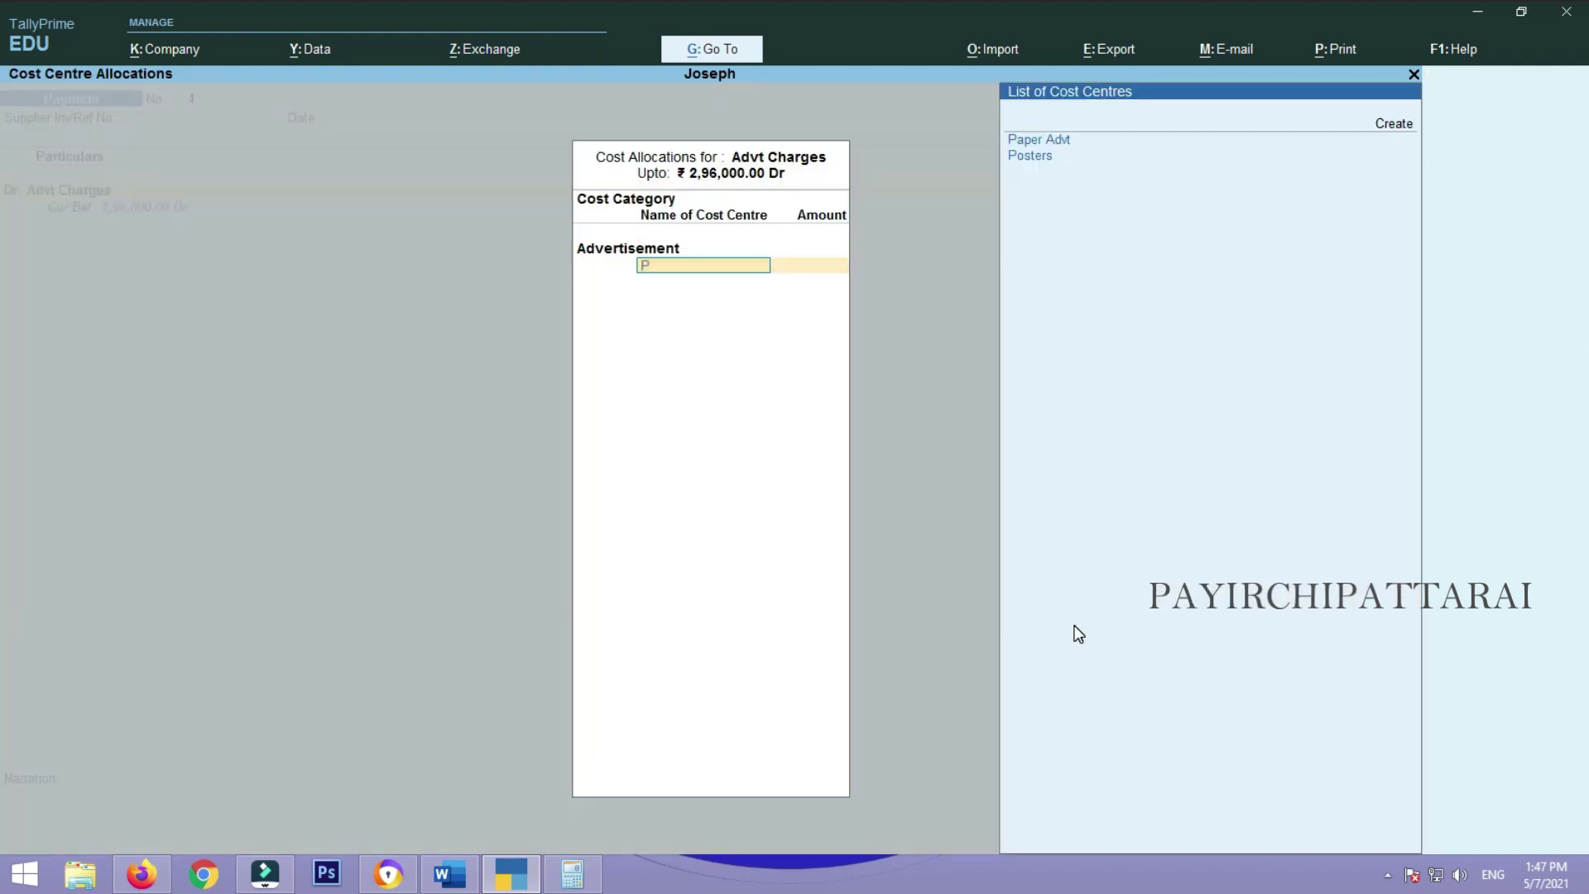
# Allocate Paper Advt 75,000 and Flux 21,000 as cost centres
pyautogui.write('p')
pyautogui.press('Return')
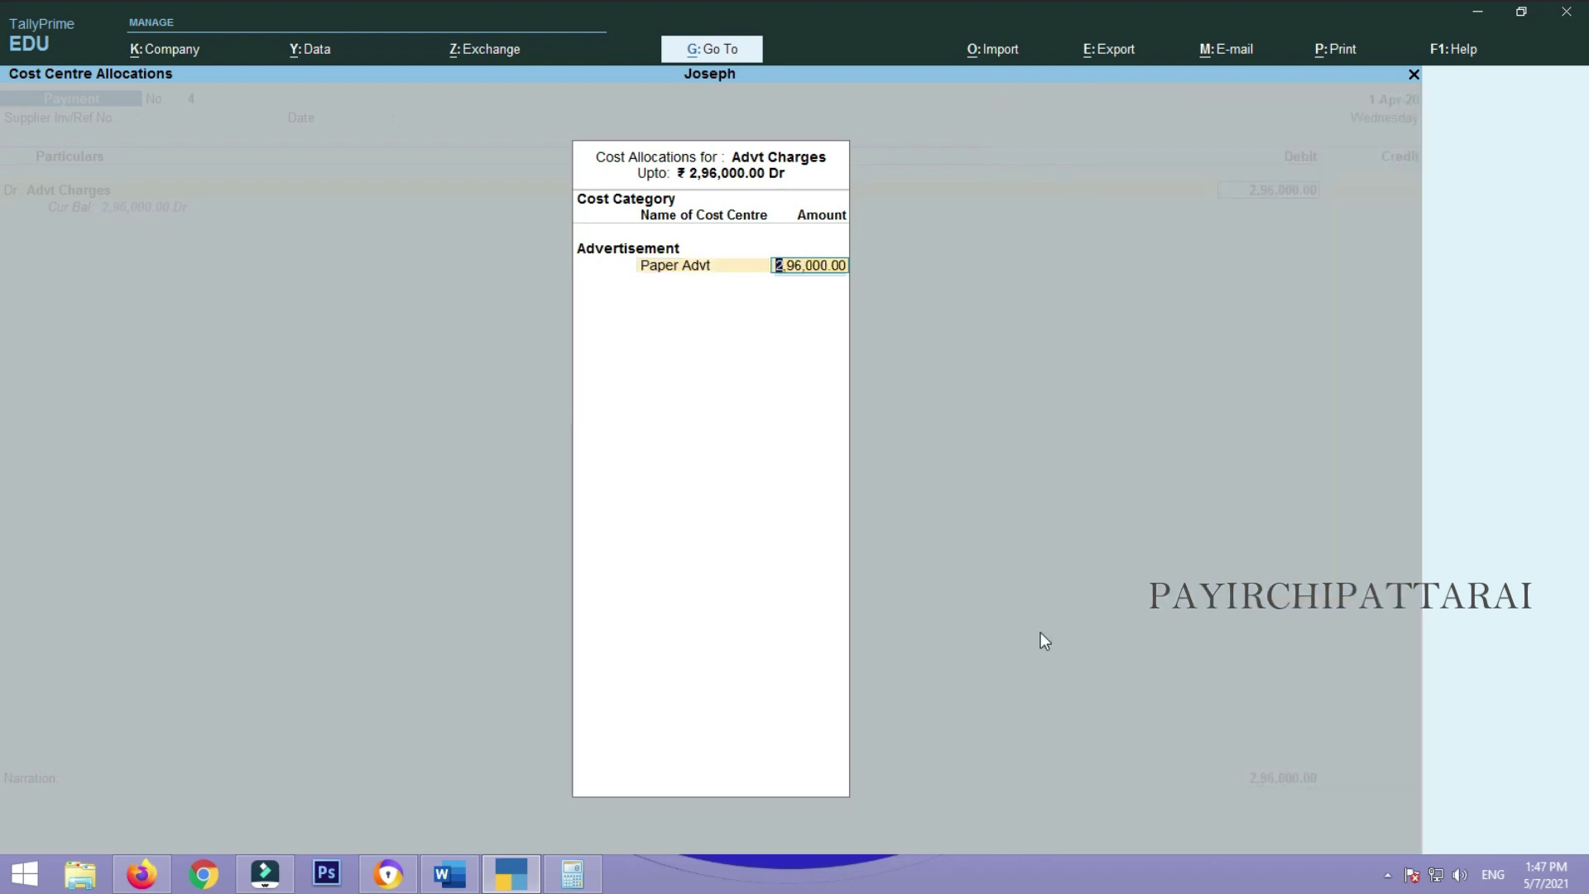
pyautogui.click(500, 881)
pyautogui.click(456, 880)
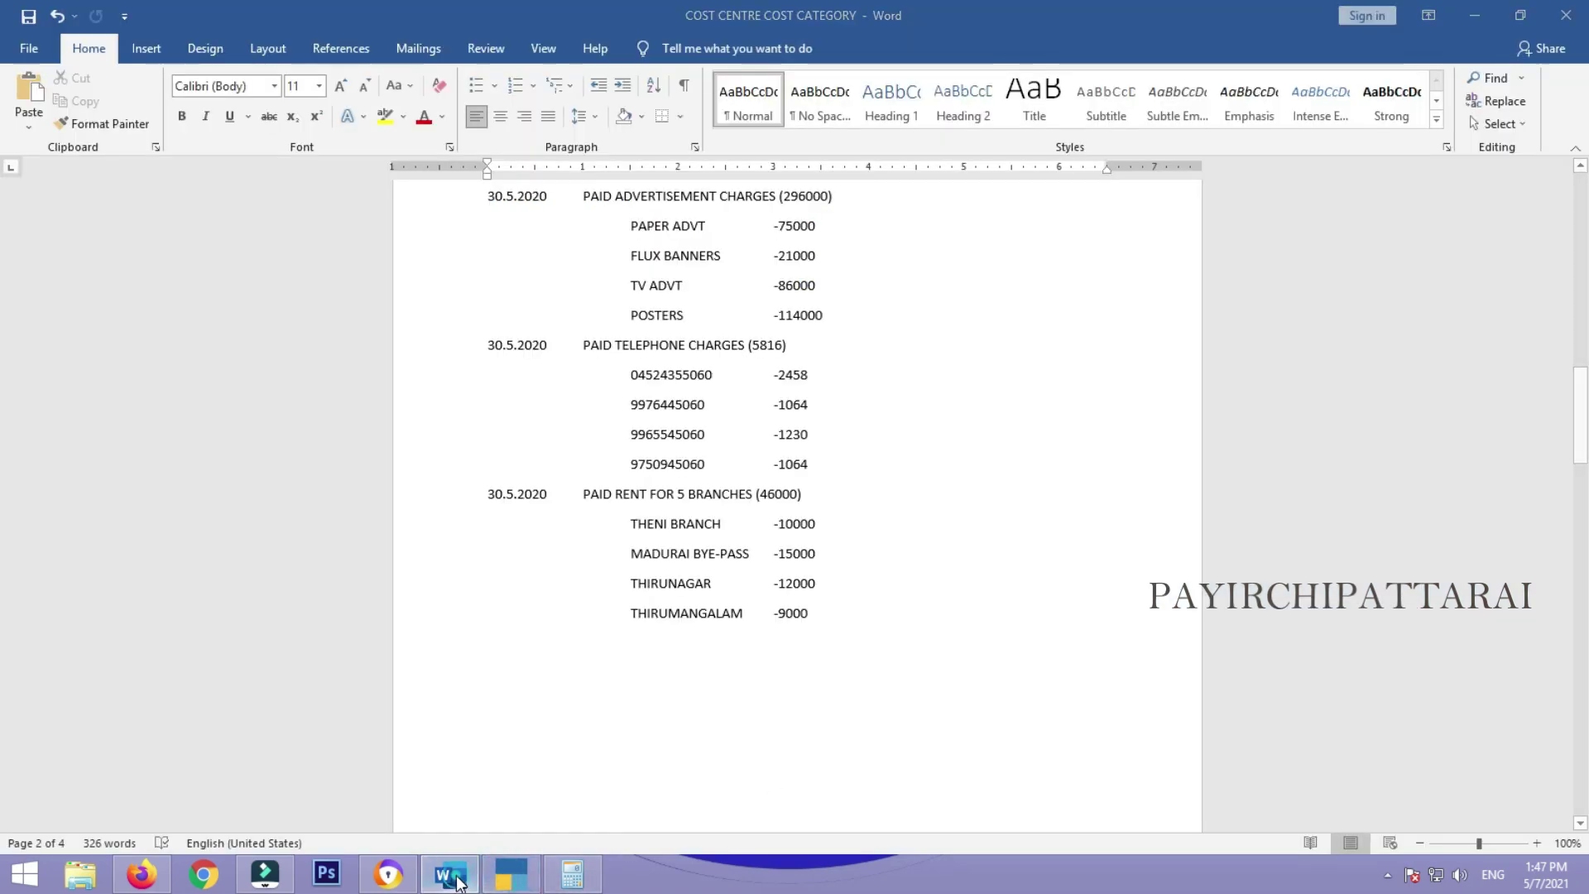
pyautogui.click(456, 881)
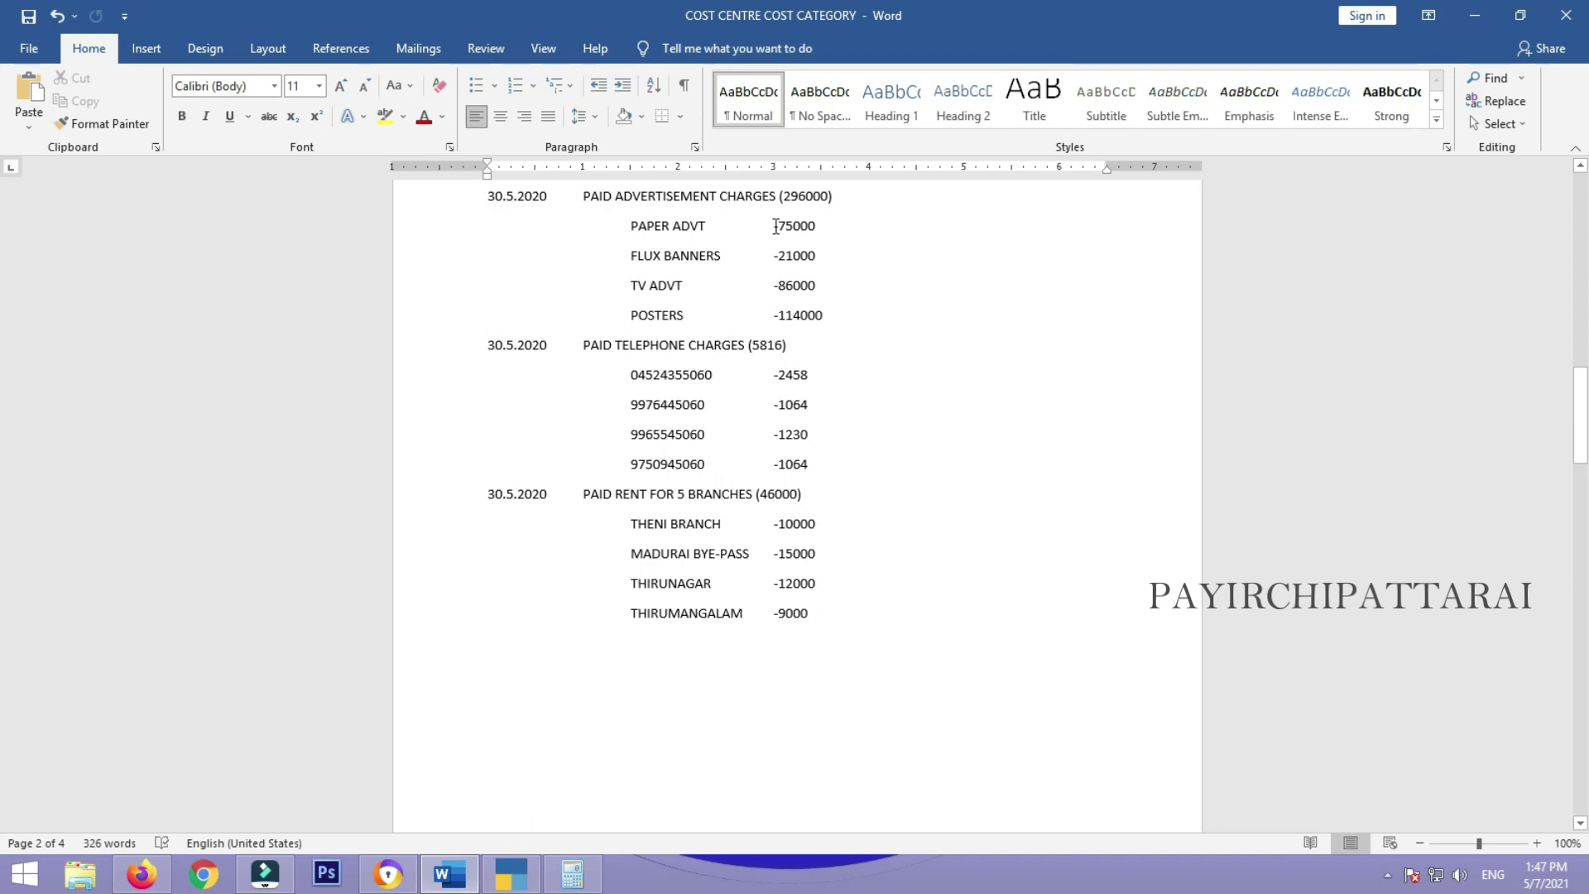
pyautogui.click(518, 874)
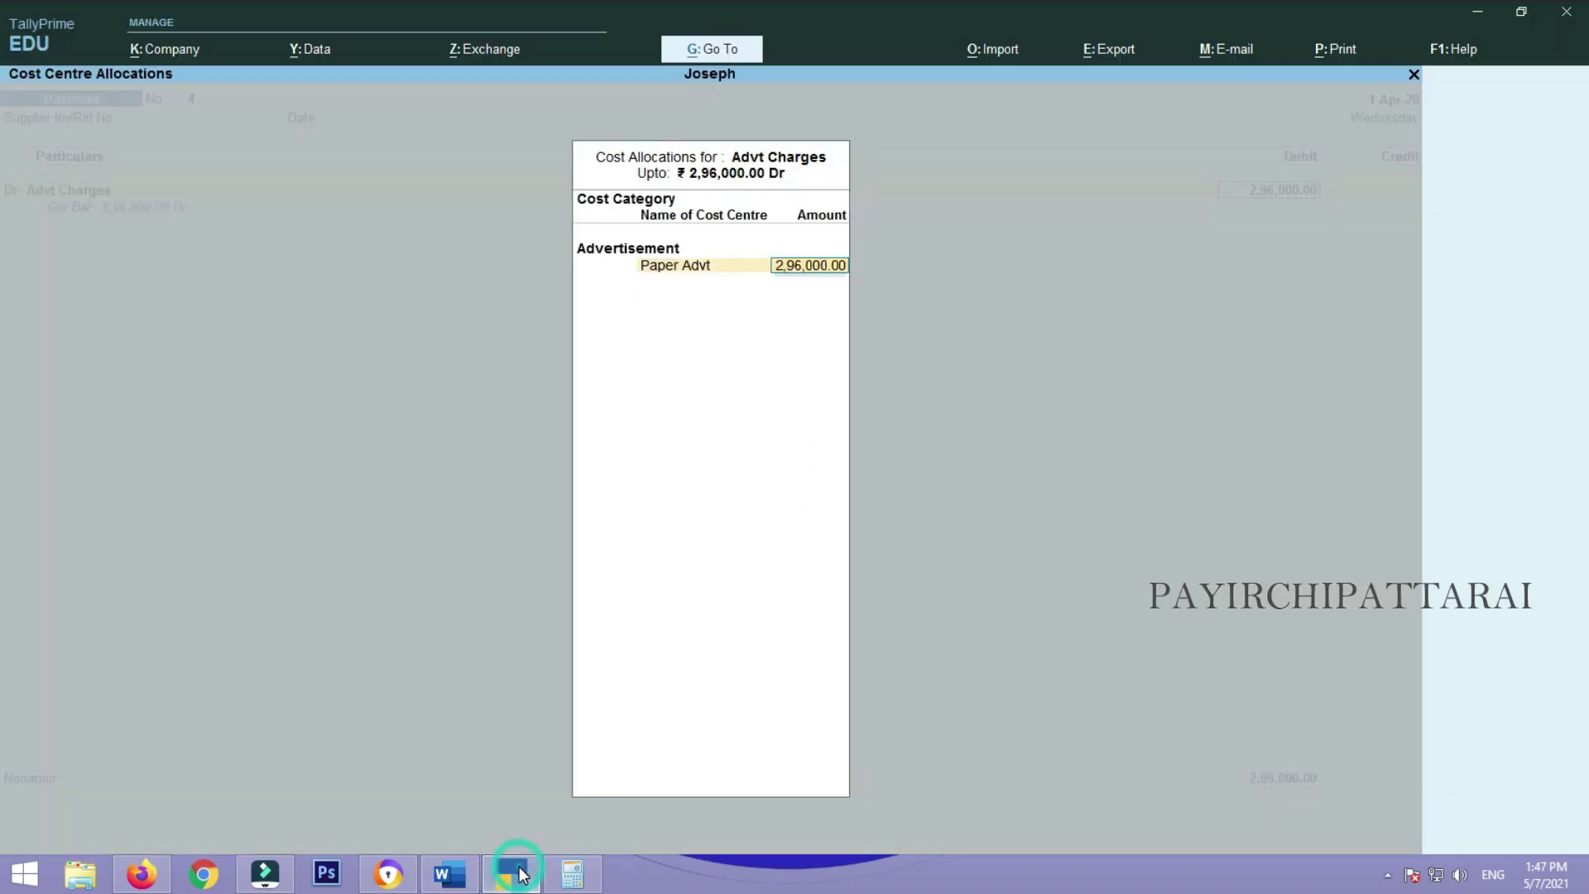
pyautogui.write('75000')
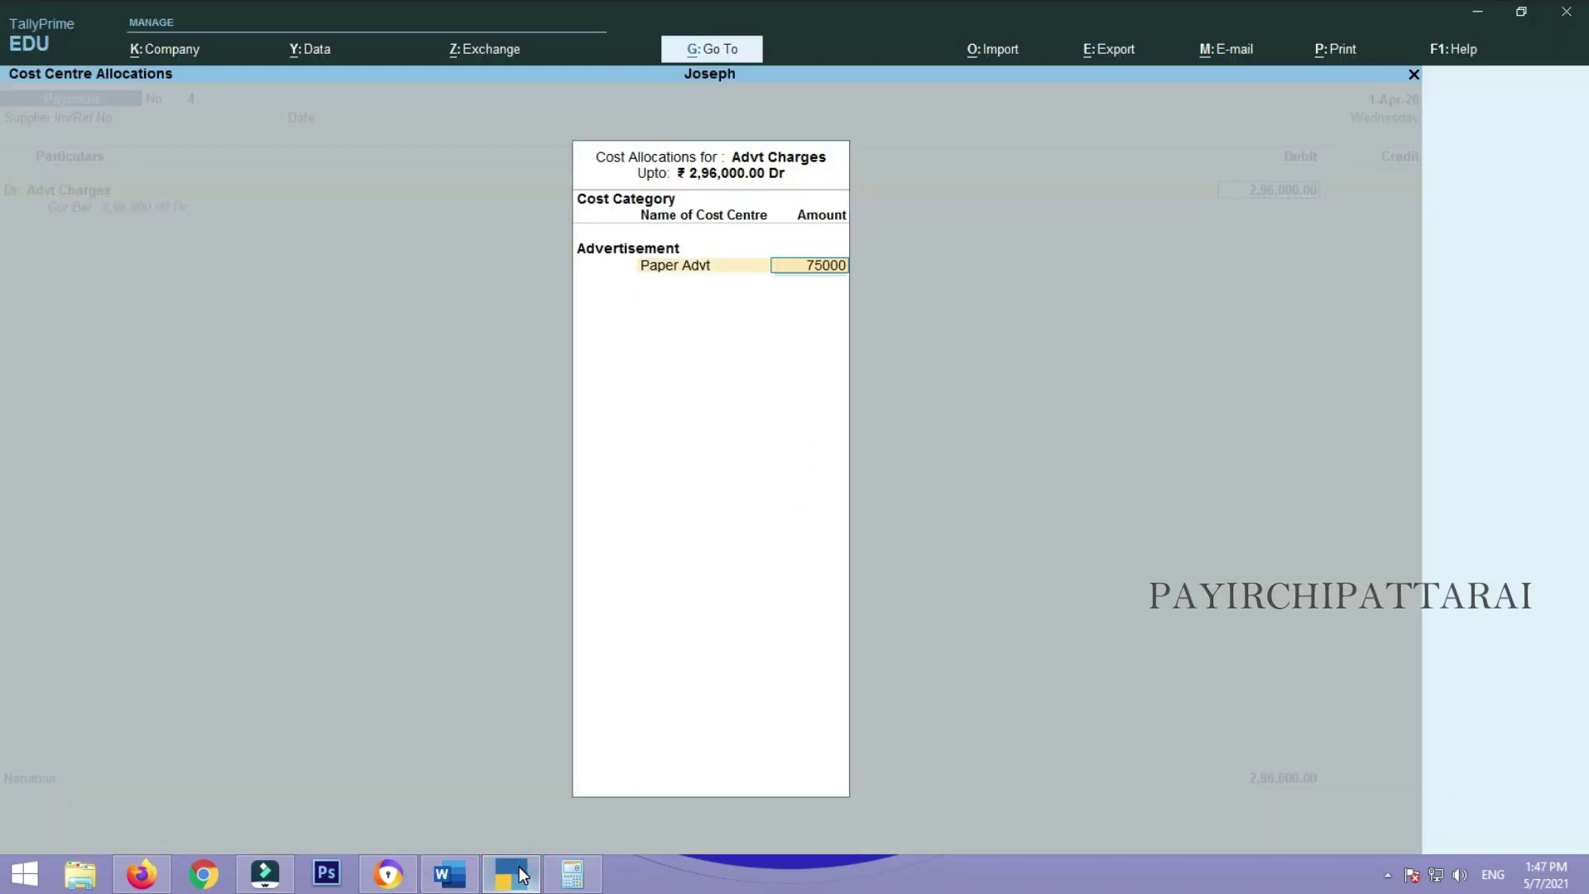
pyautogui.press('Return')
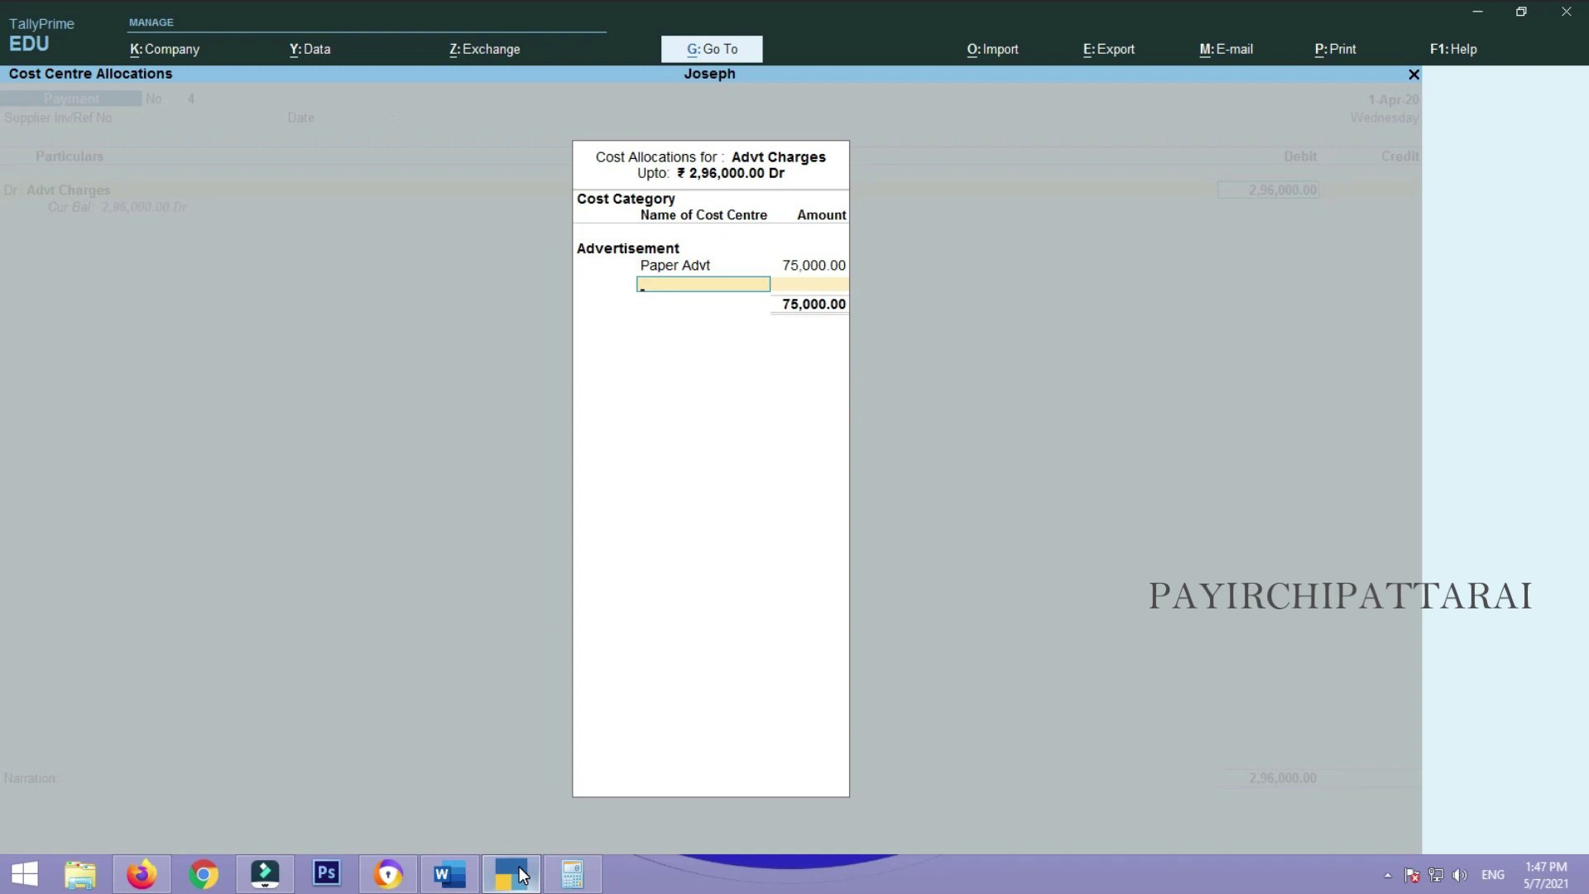
pyautogui.write('Fl')
pyautogui.press('Return')
pyautogui.write('21000')
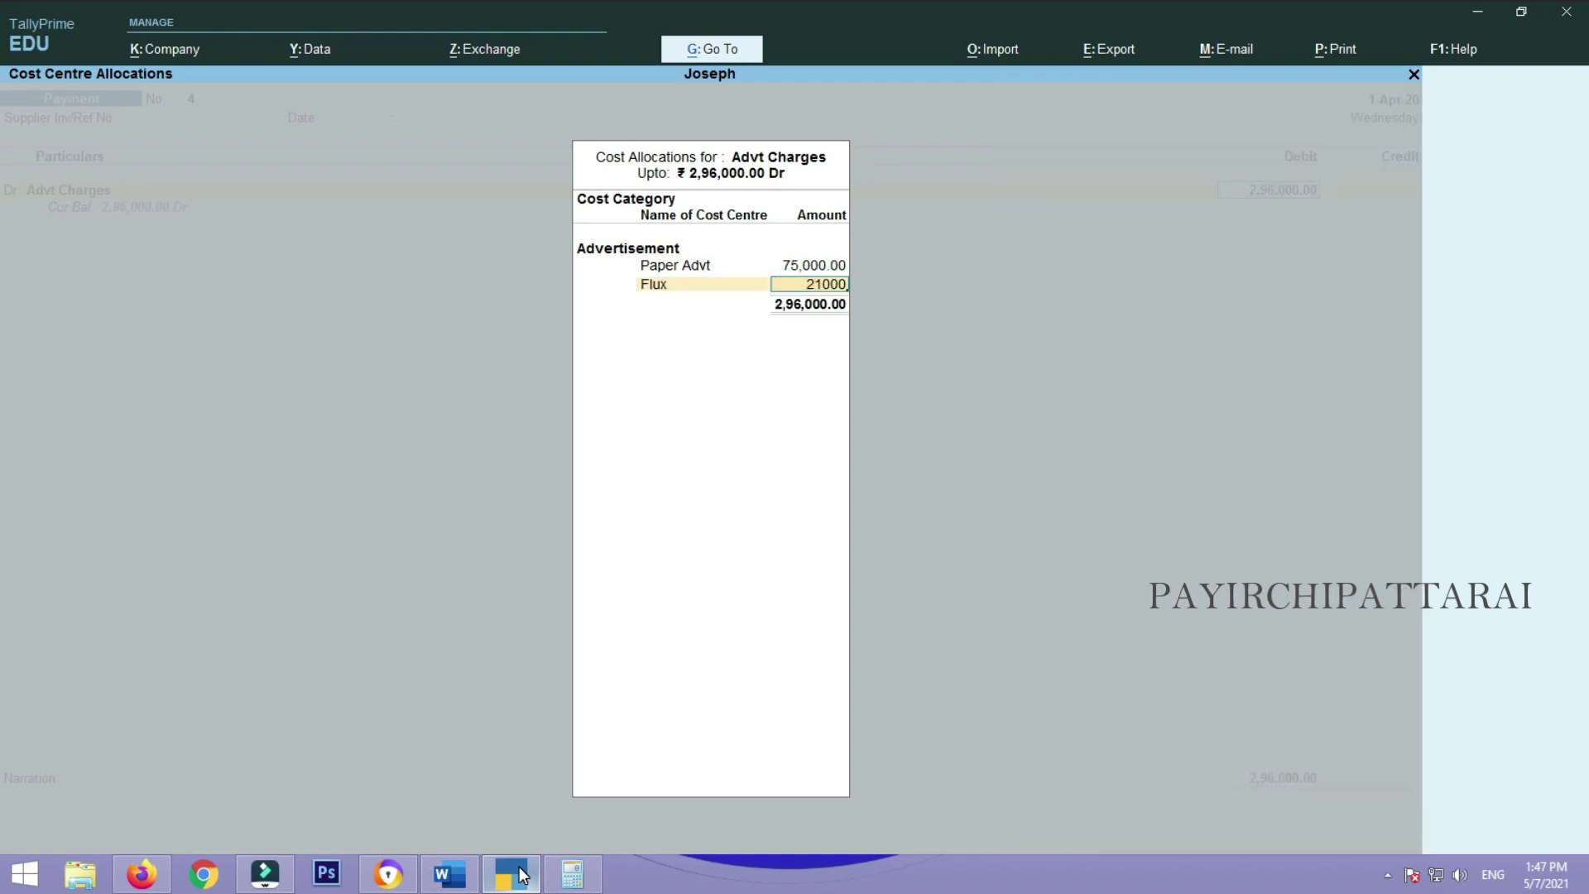
pyautogui.press('Return')
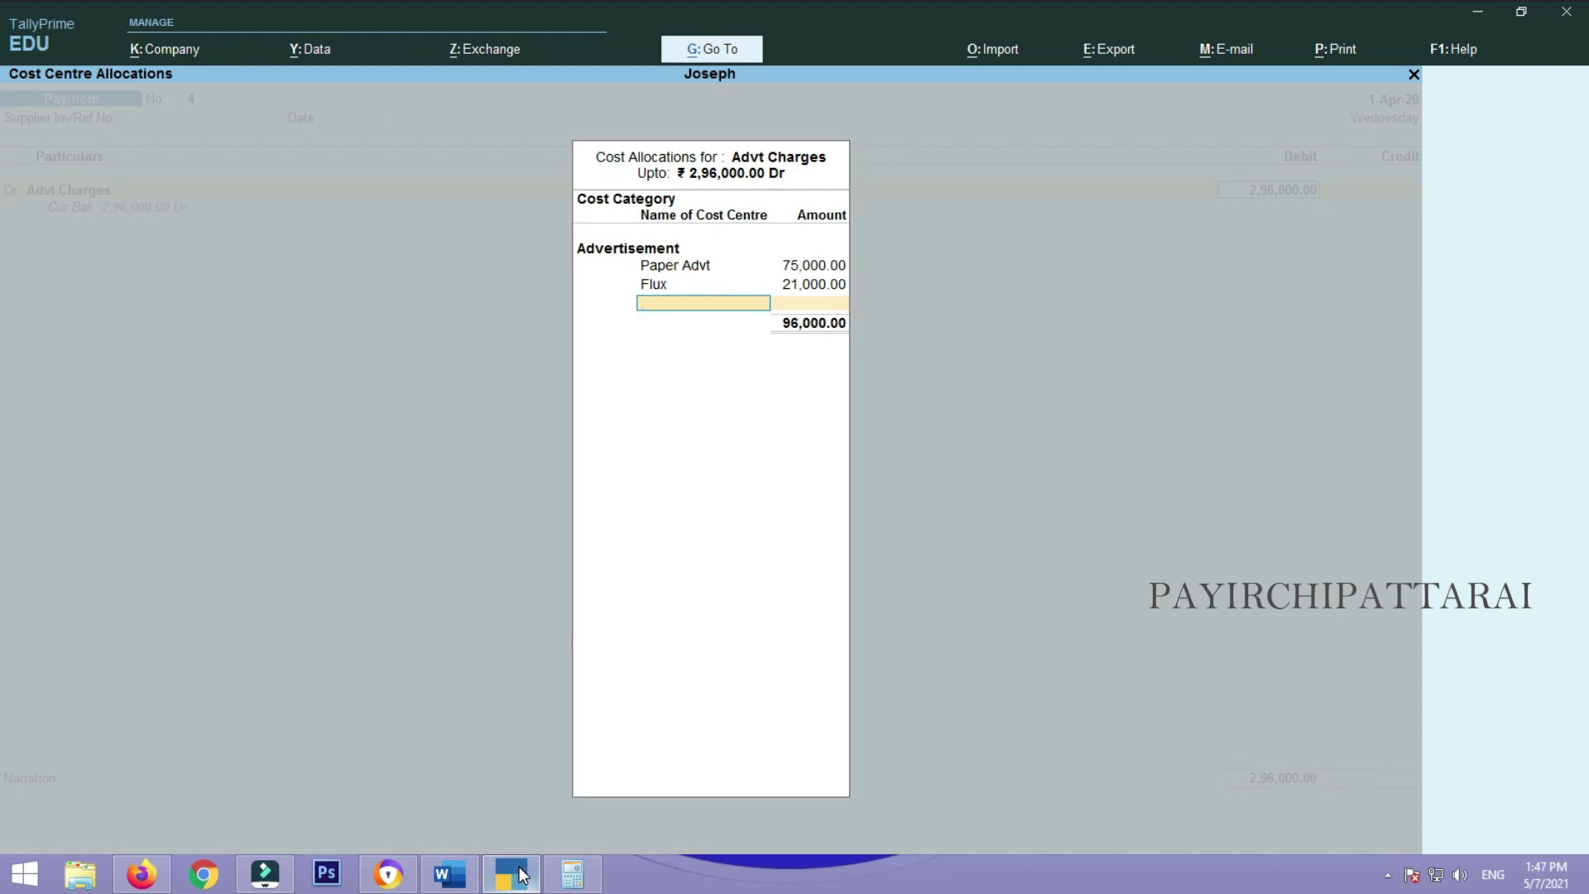
# Allocate Tv Advt 86,000 and Posters the remaining 1,14,000
pyautogui.click(440, 879)
pyautogui.click(440, 879)
pyautogui.write('Tv')
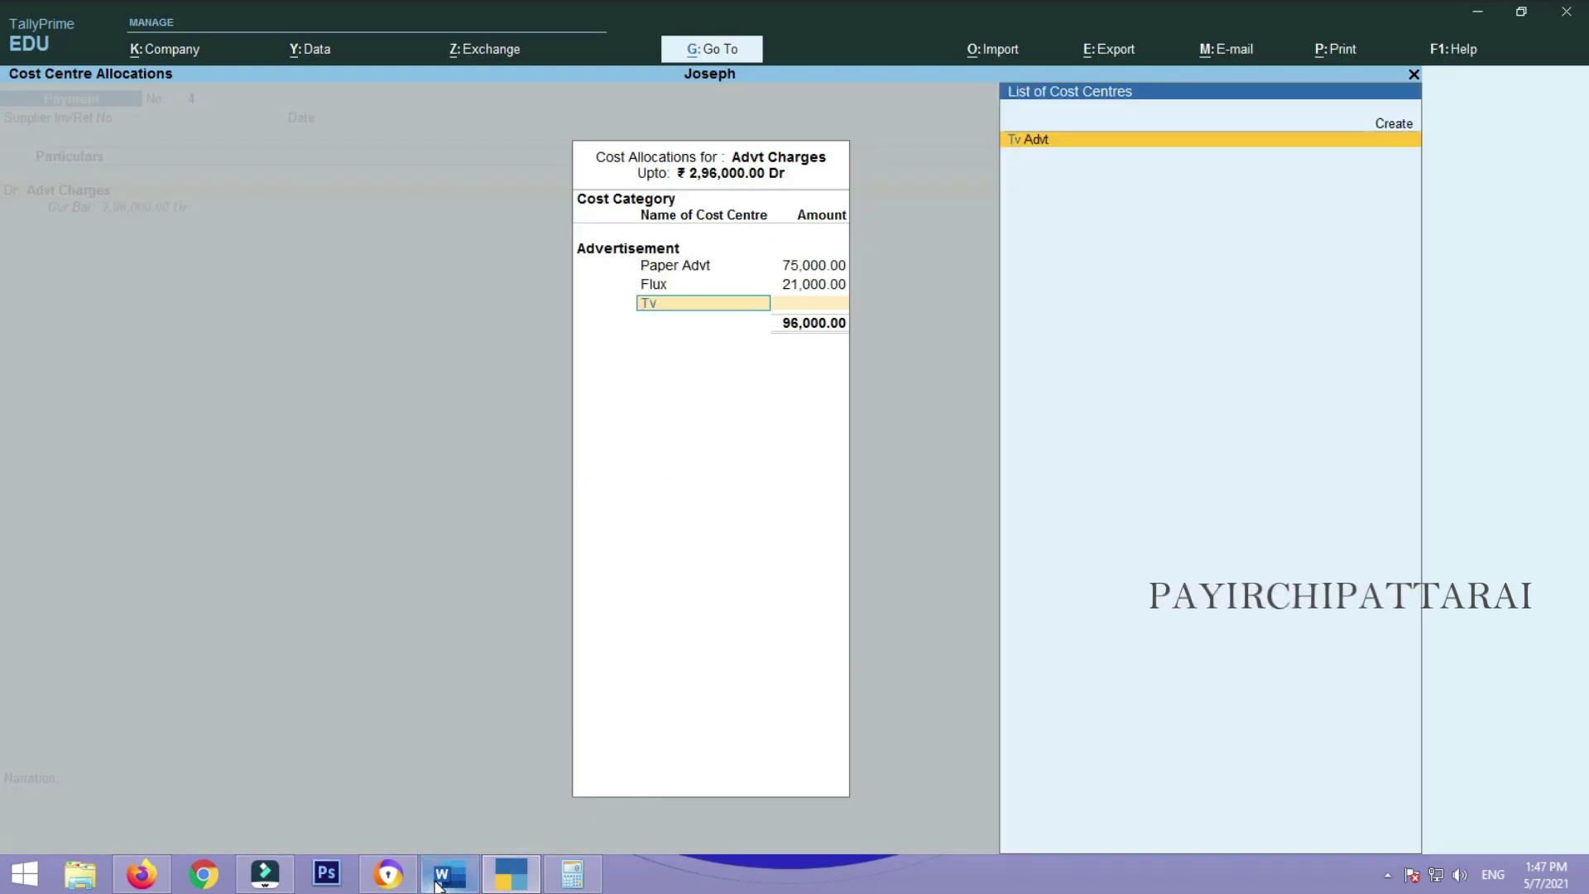
pyautogui.press('Return')
pyautogui.write('86000')
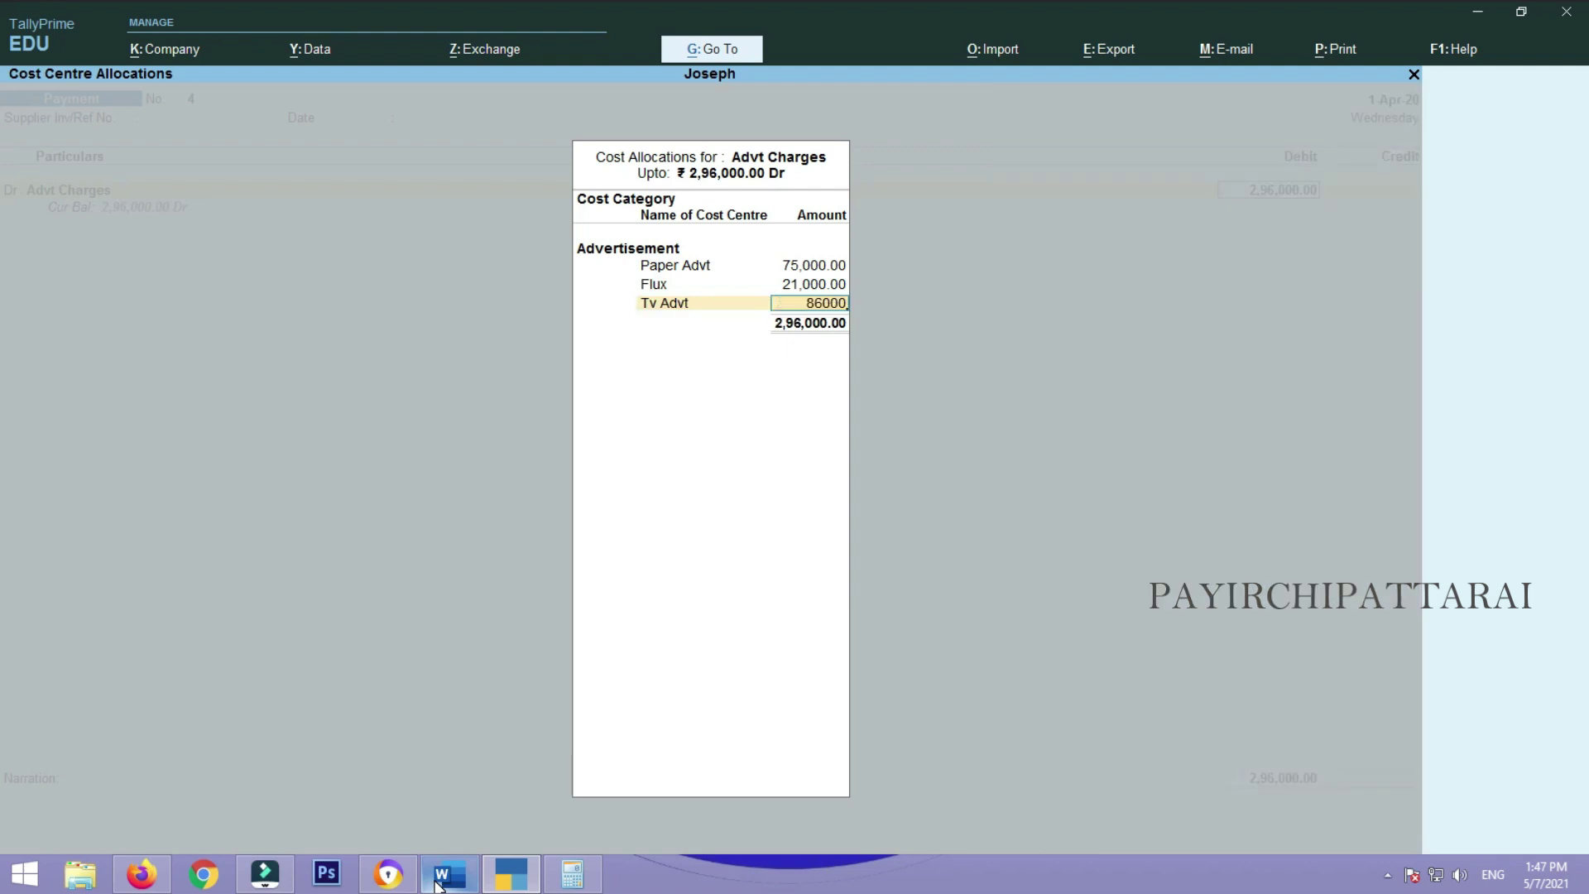
pyautogui.press('Return')
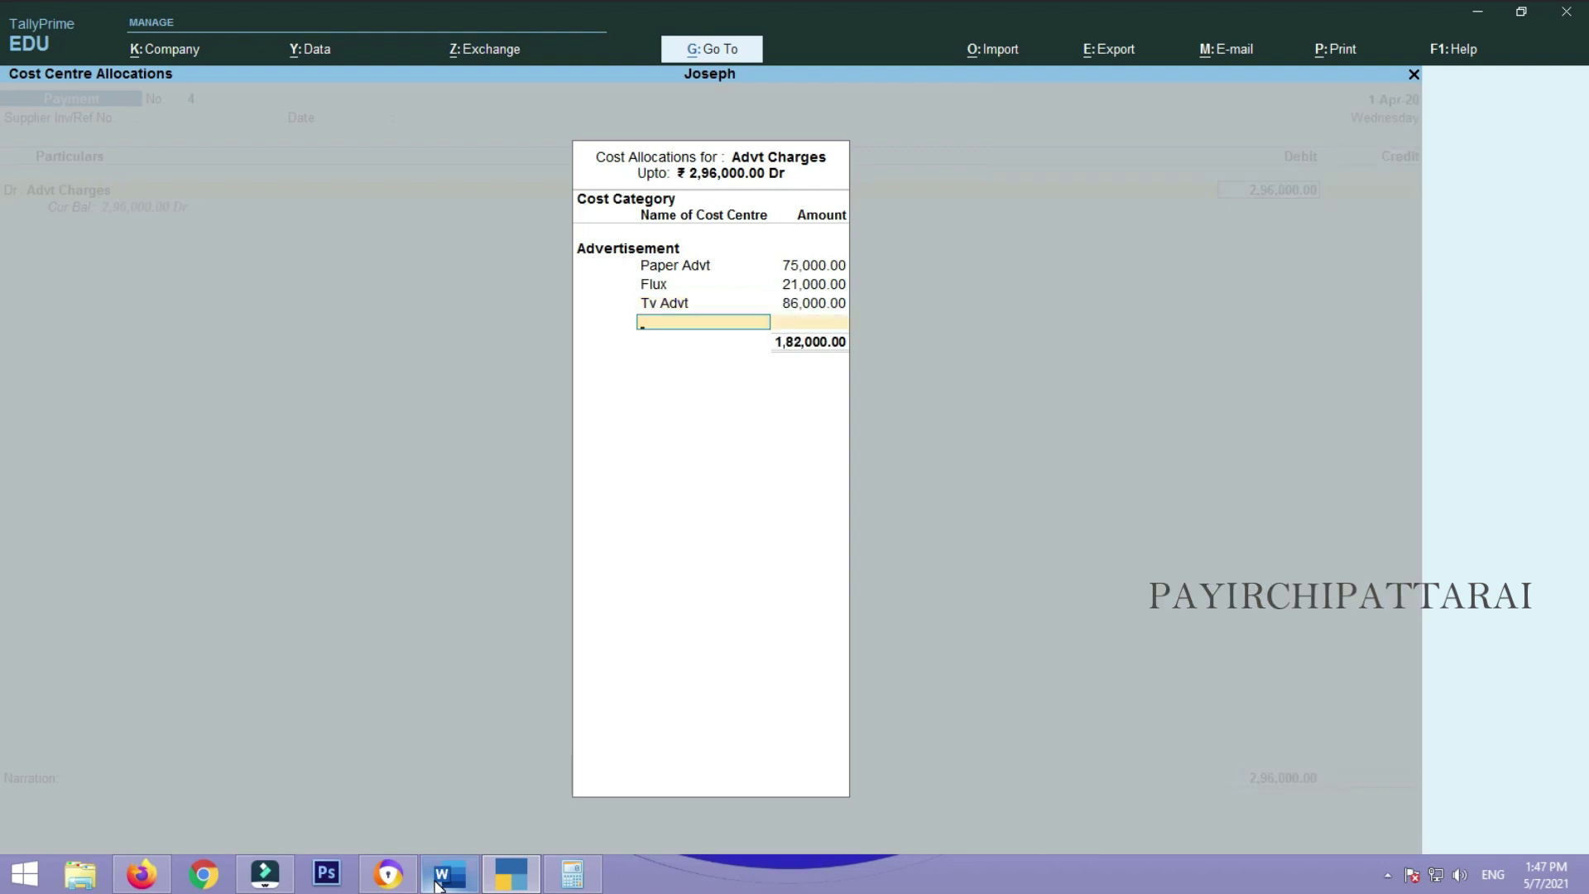
pyautogui.write('Po')
pyautogui.press('Return')
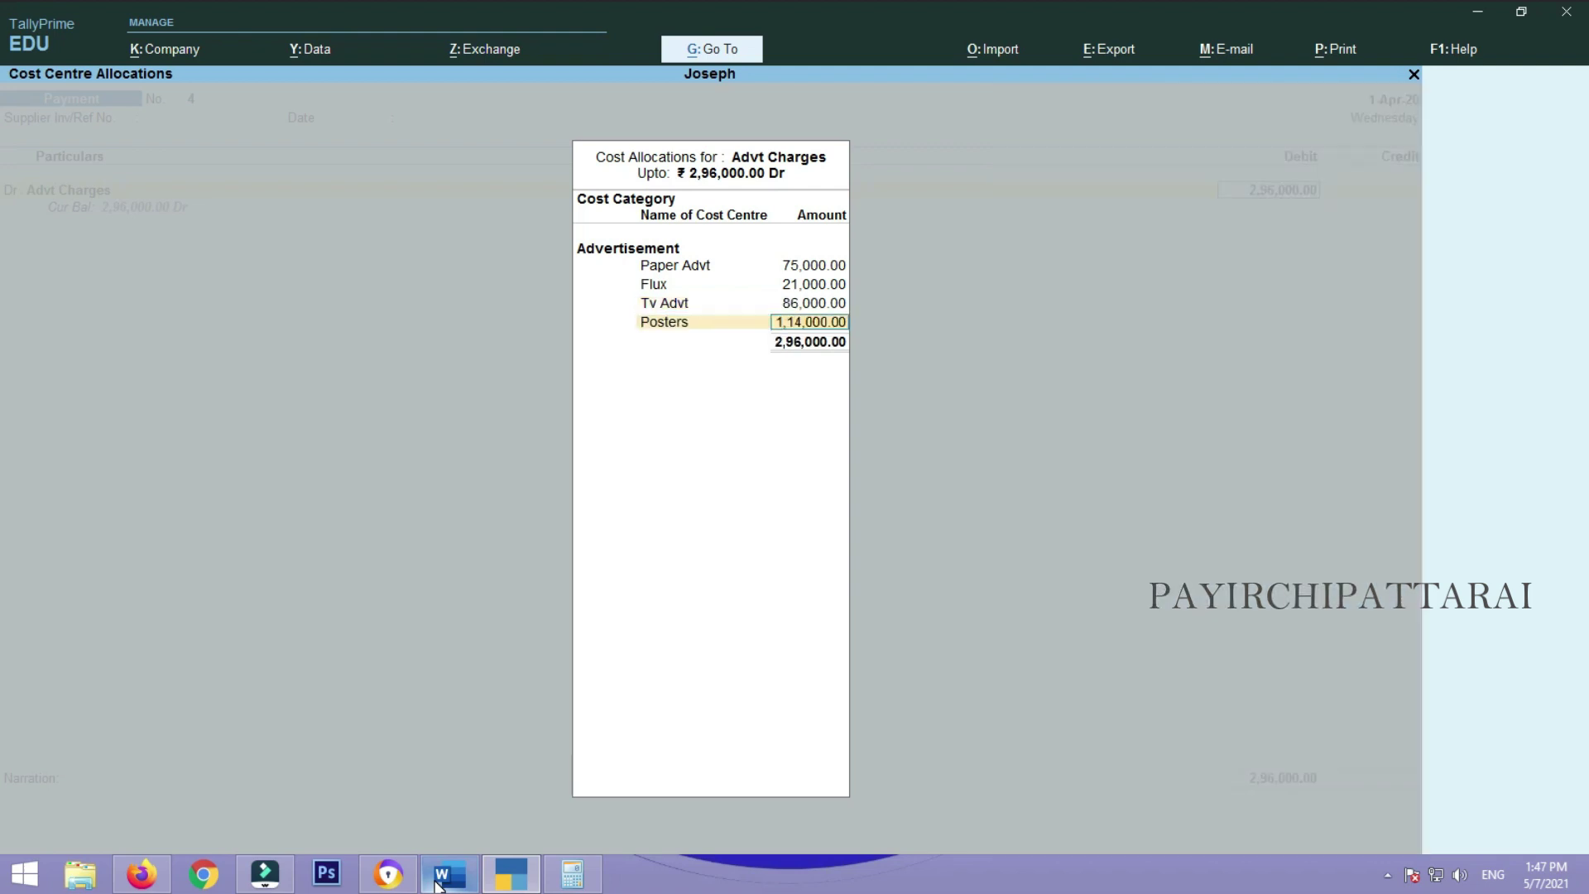
pyautogui.press('Return')
pyautogui.press('Return')
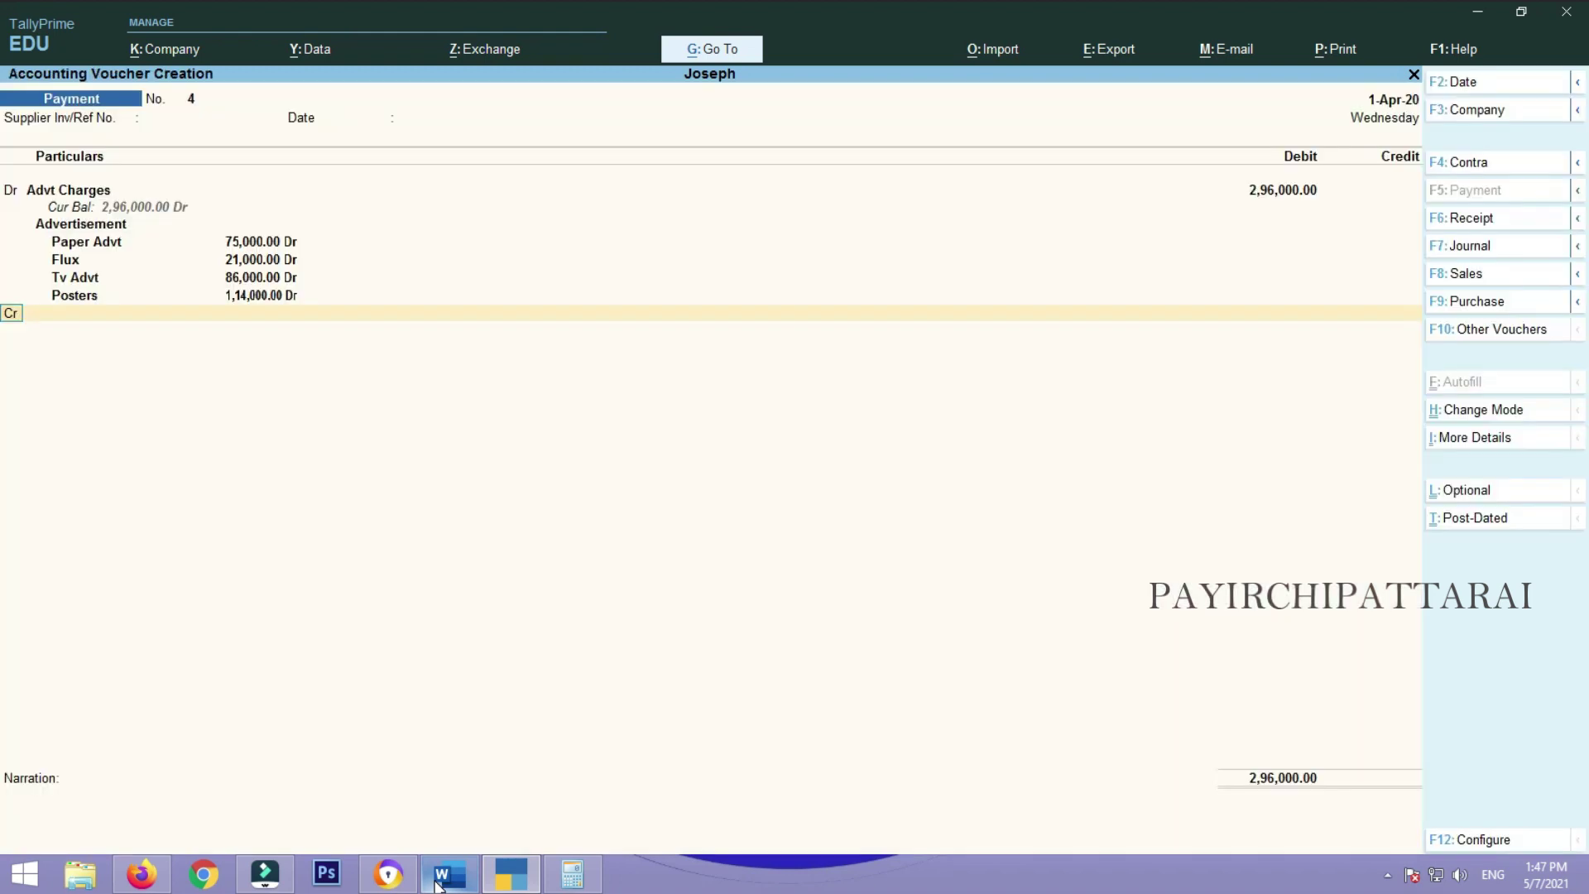
# Credit Cash and save payment voucher No. 4
pyautogui.press('Down')
pyautogui.press('Down')
pyautogui.press('Down')
pyautogui.press('Down')
pyautogui.press('Down')
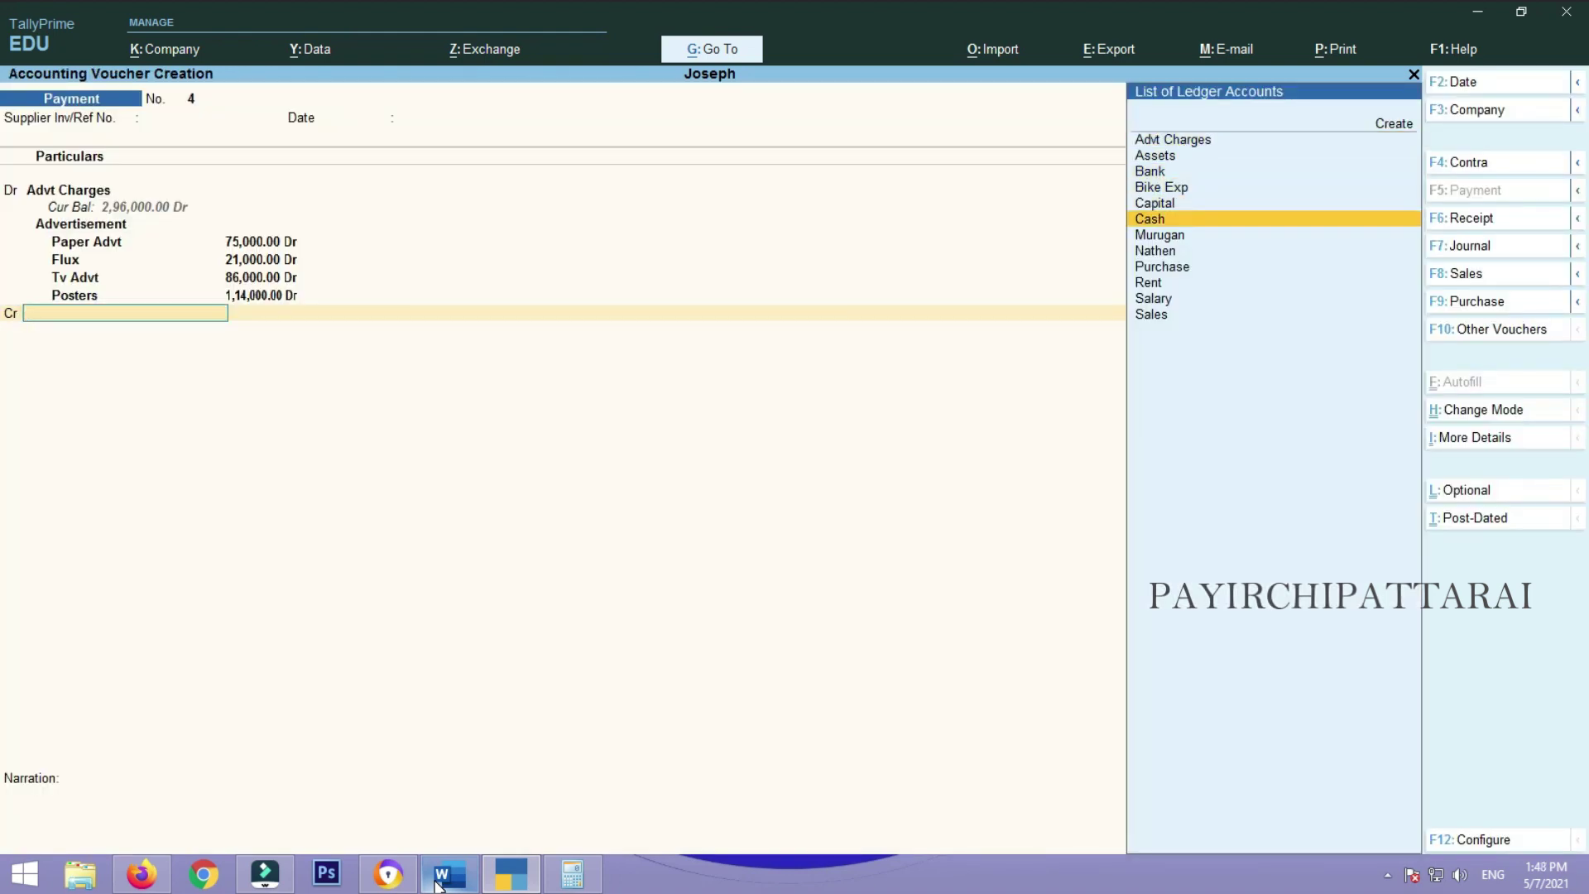
pyautogui.press('Return')
pyautogui.hotkey('ctrl', 'a')
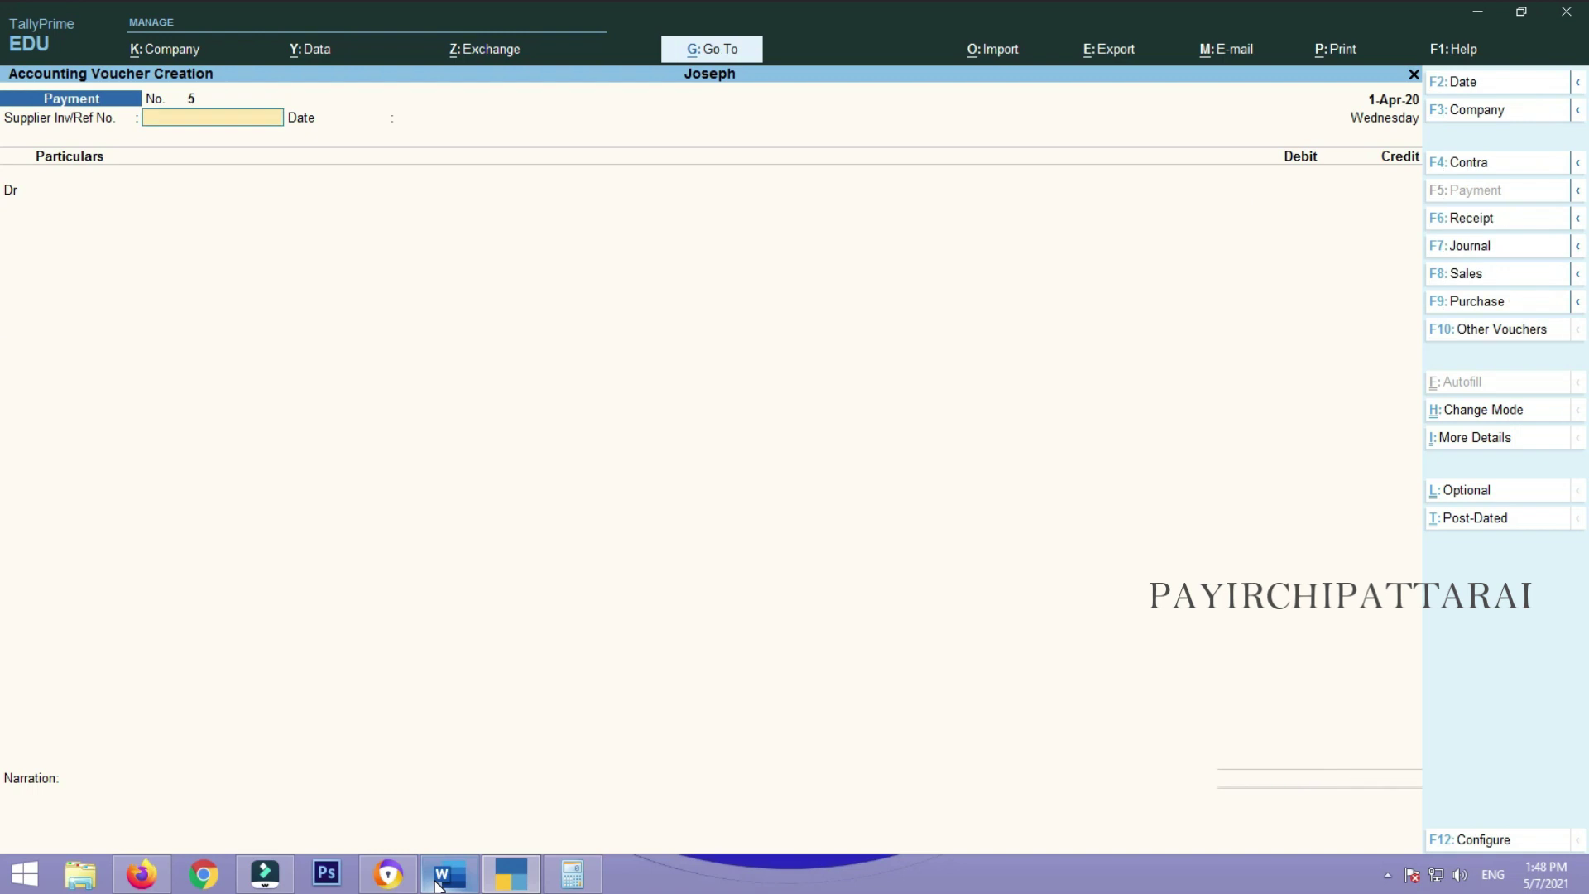
# Check the 5,816 telephone charges total and amounts in Word and Calculator
pyautogui.click(445, 875)
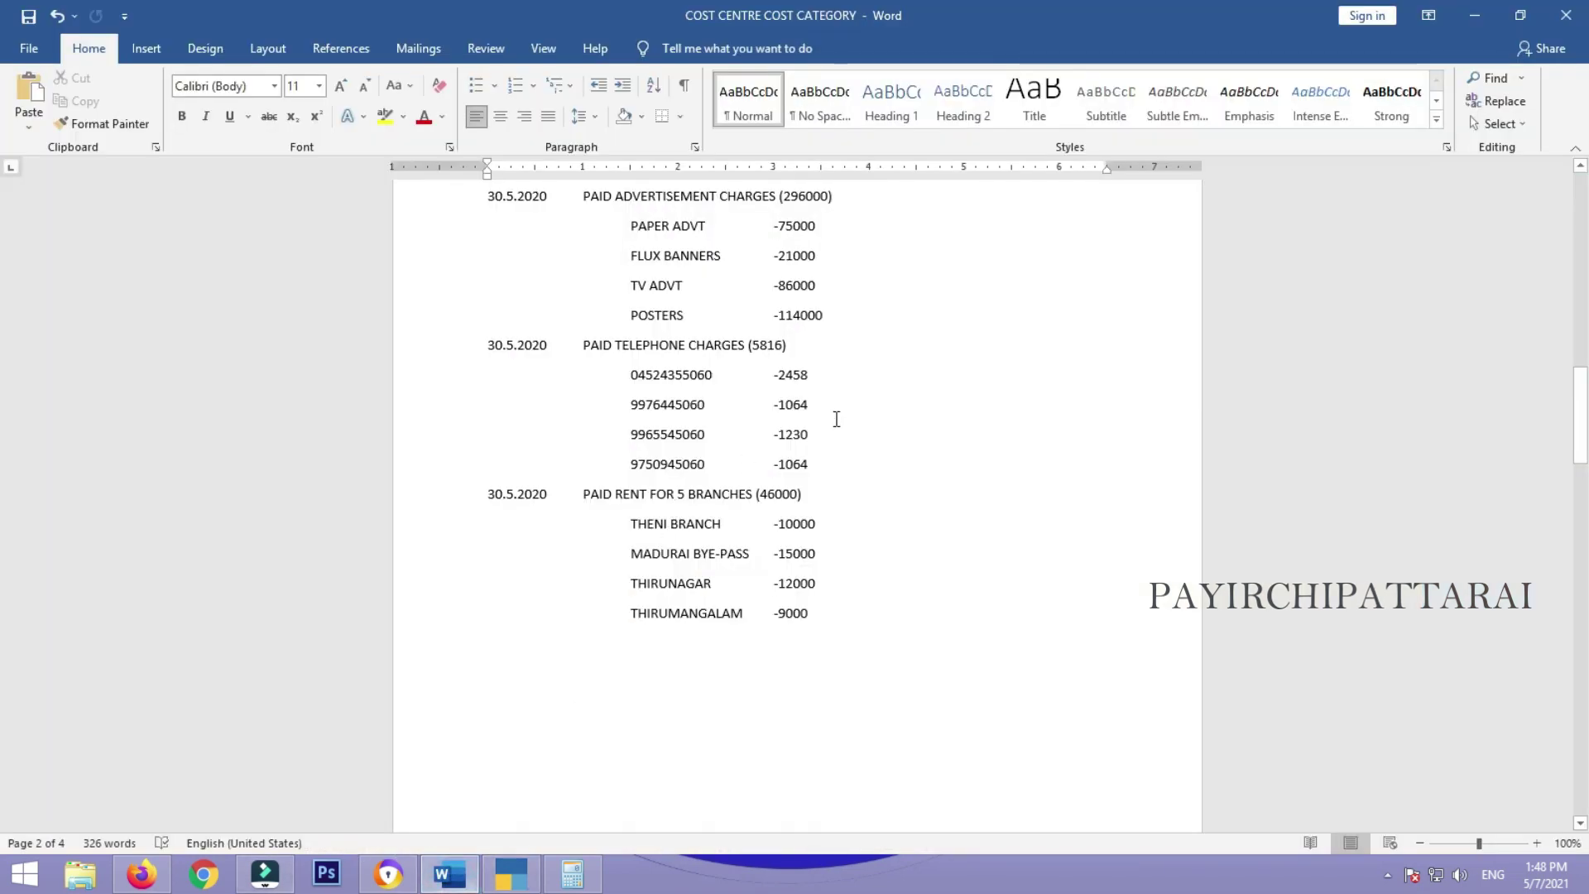
pyautogui.scroll(-3, 837, 418)
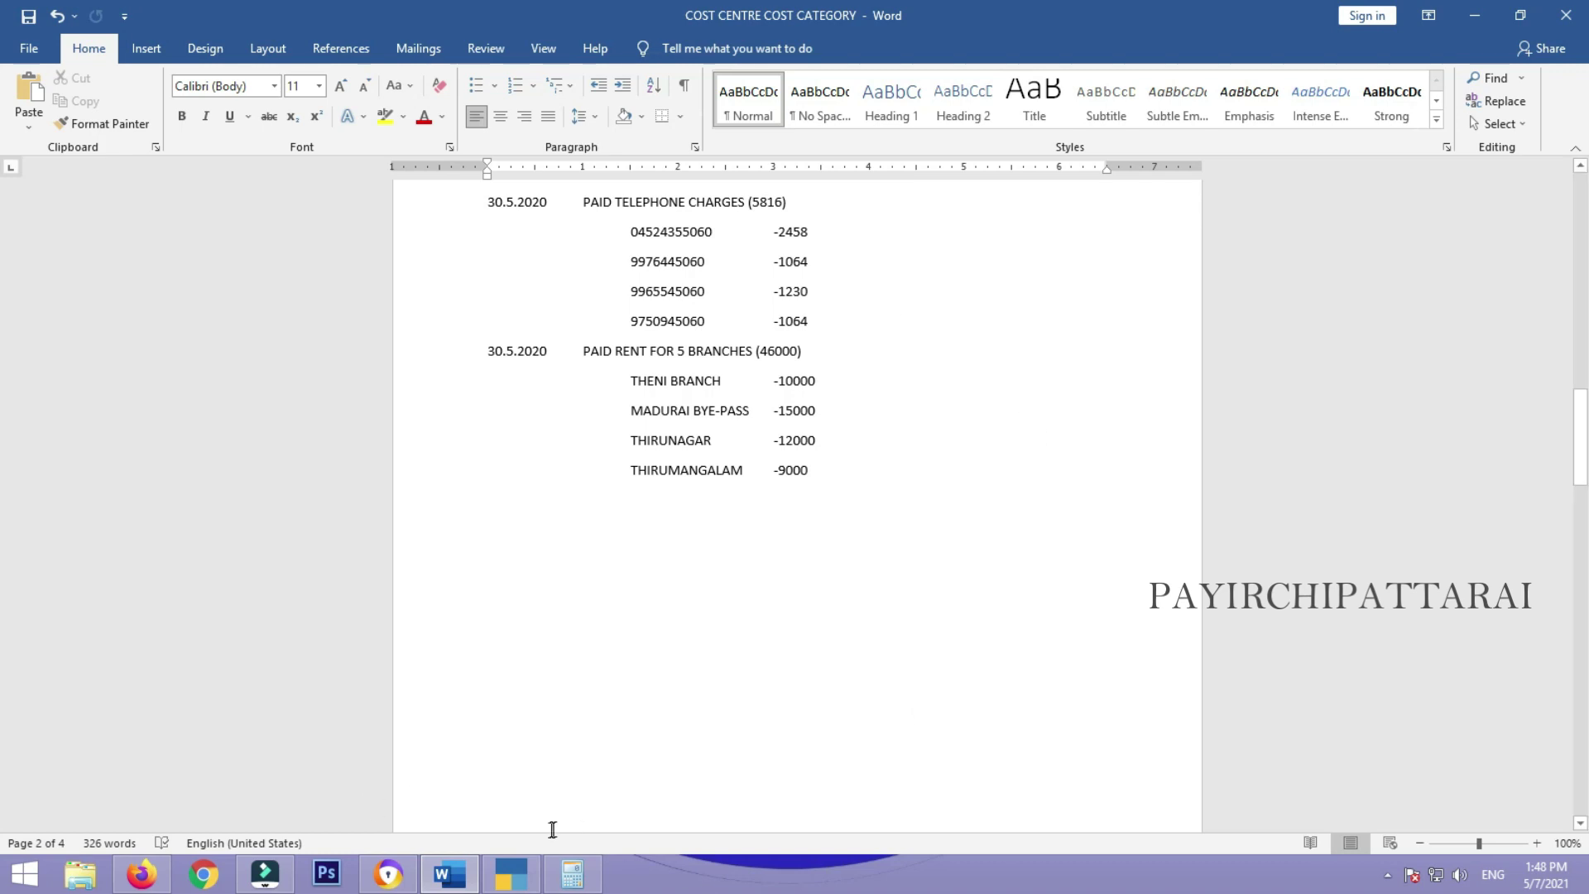
pyautogui.click(512, 875)
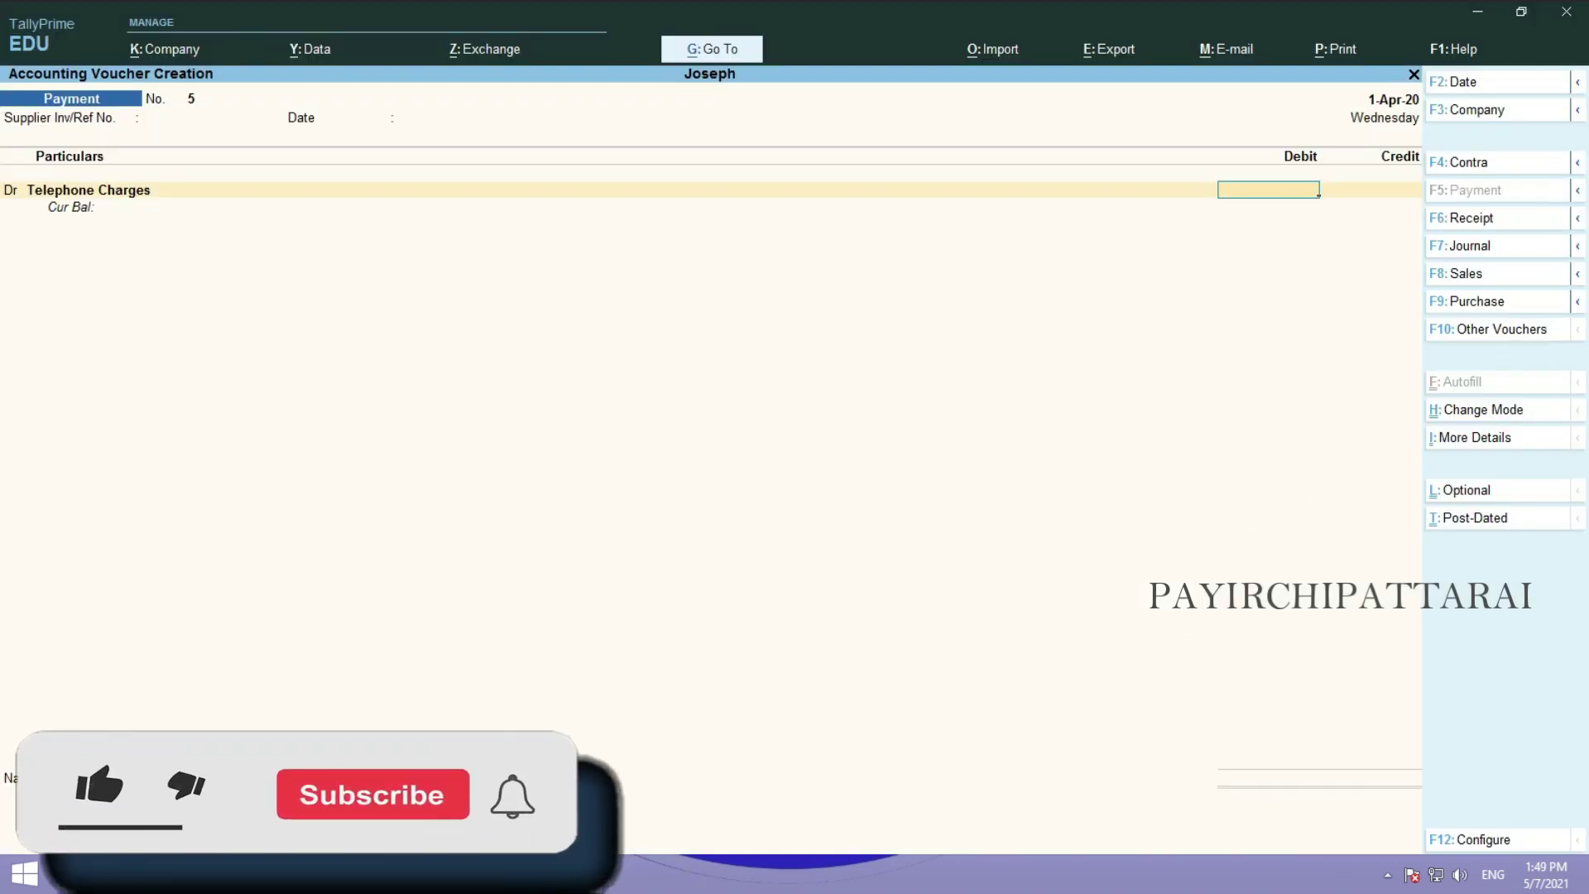
pyautogui.click(589, 877)
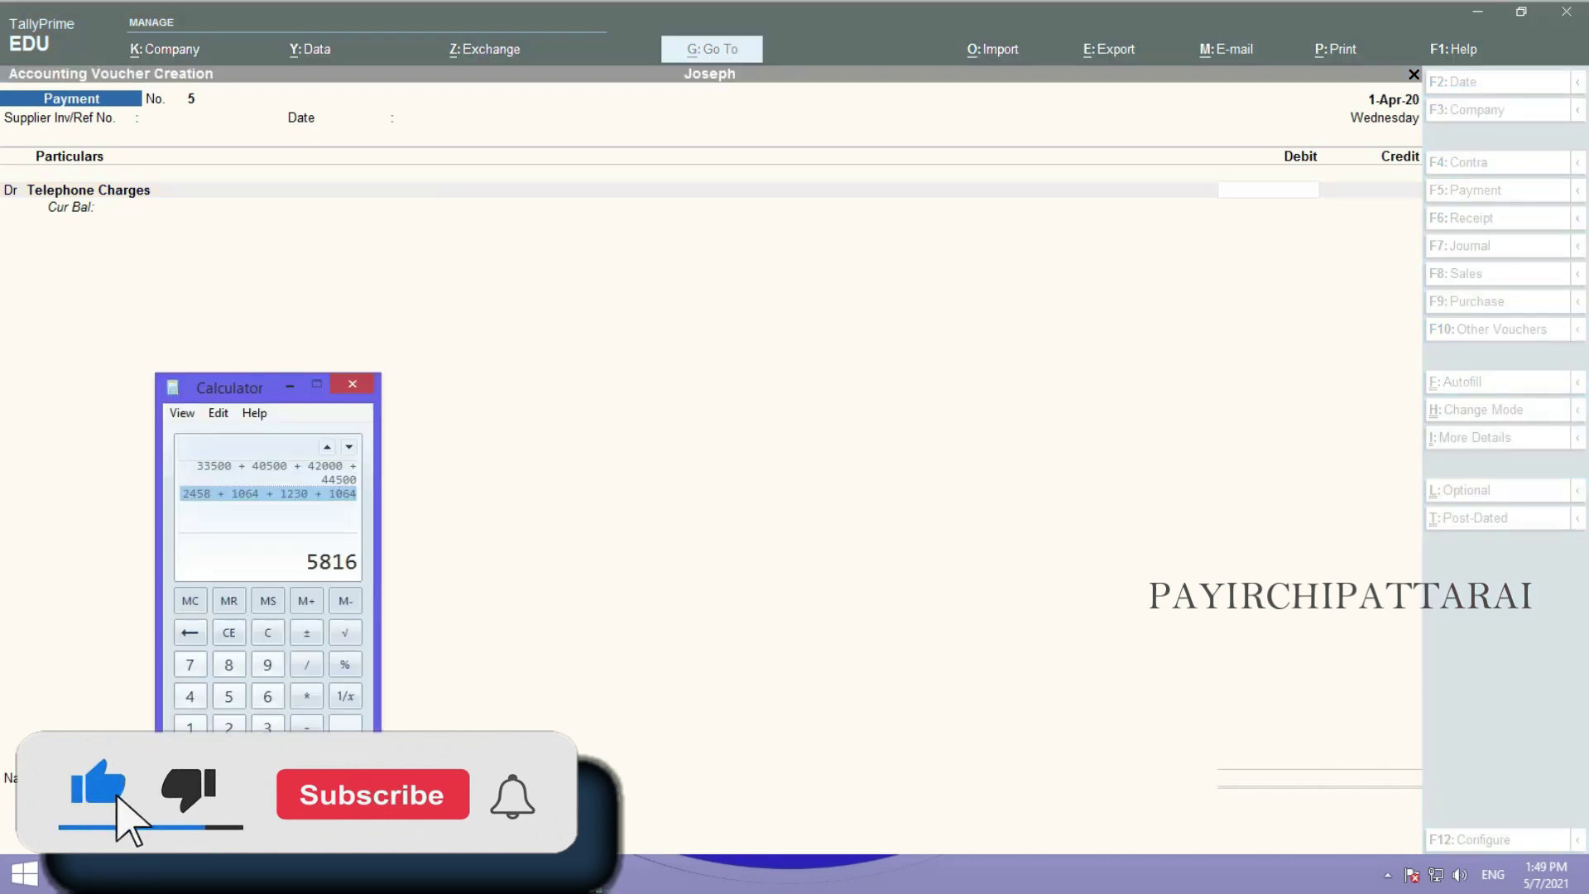
pyautogui.click(589, 877)
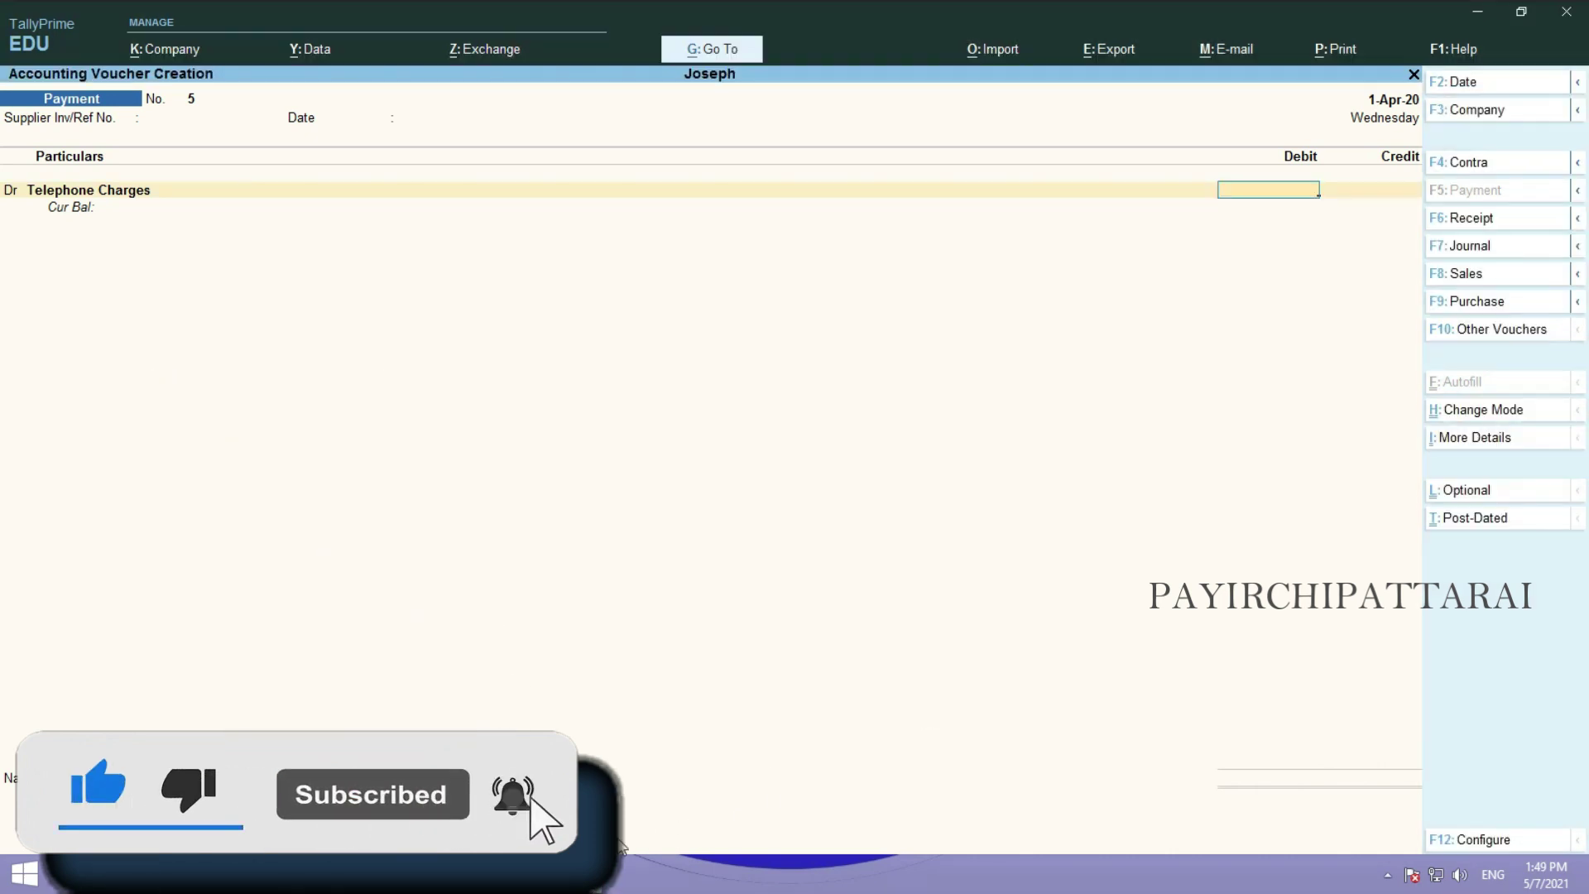
pyautogui.click(449, 877)
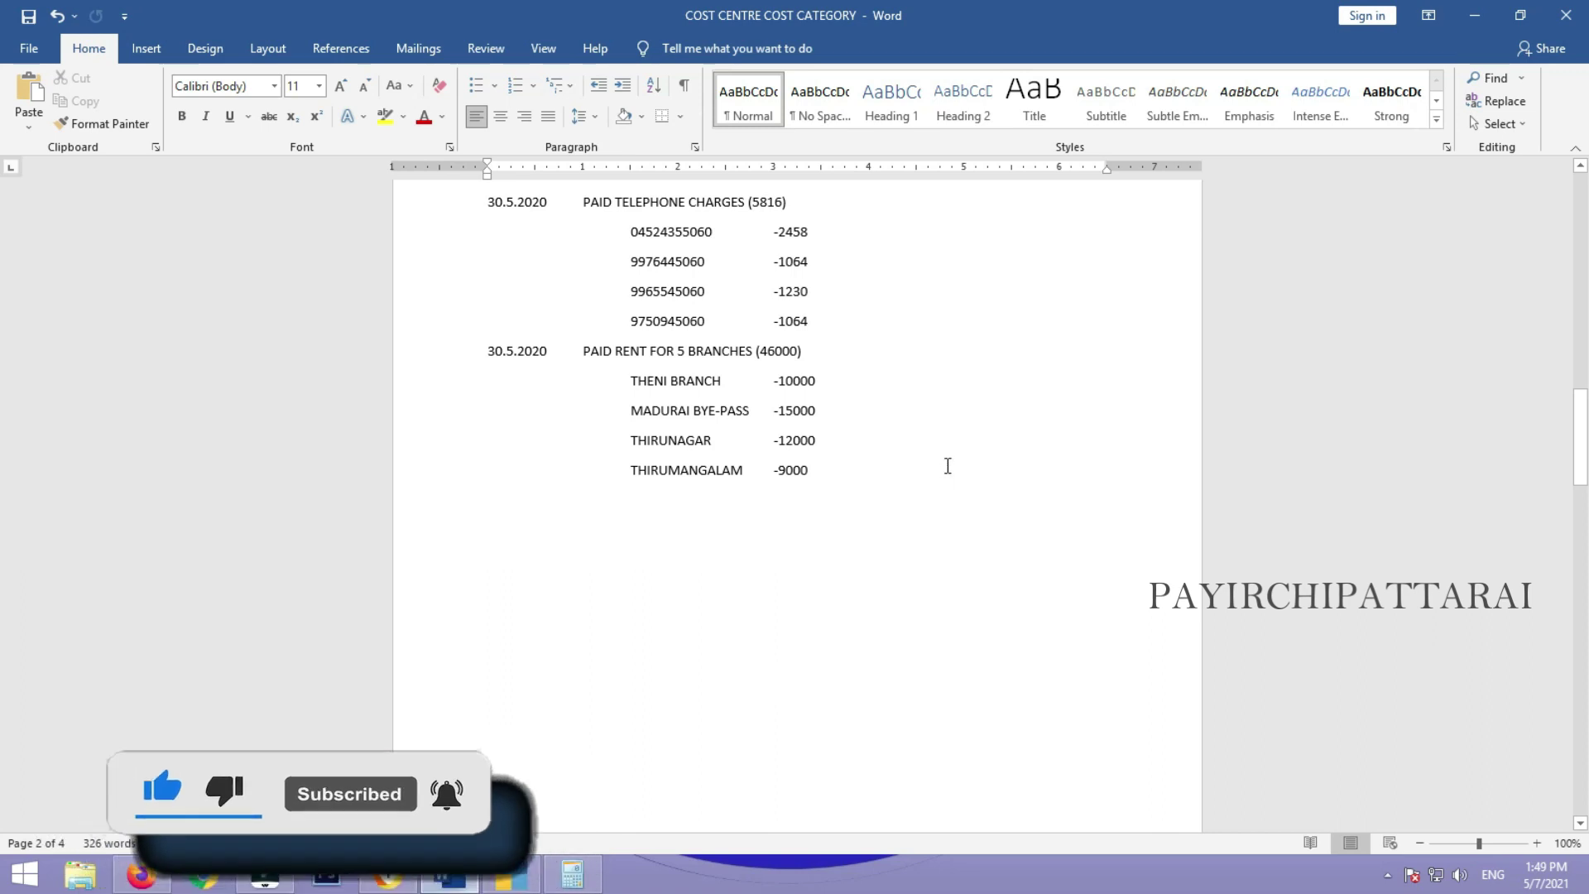
pyautogui.scroll(1, 947, 465)
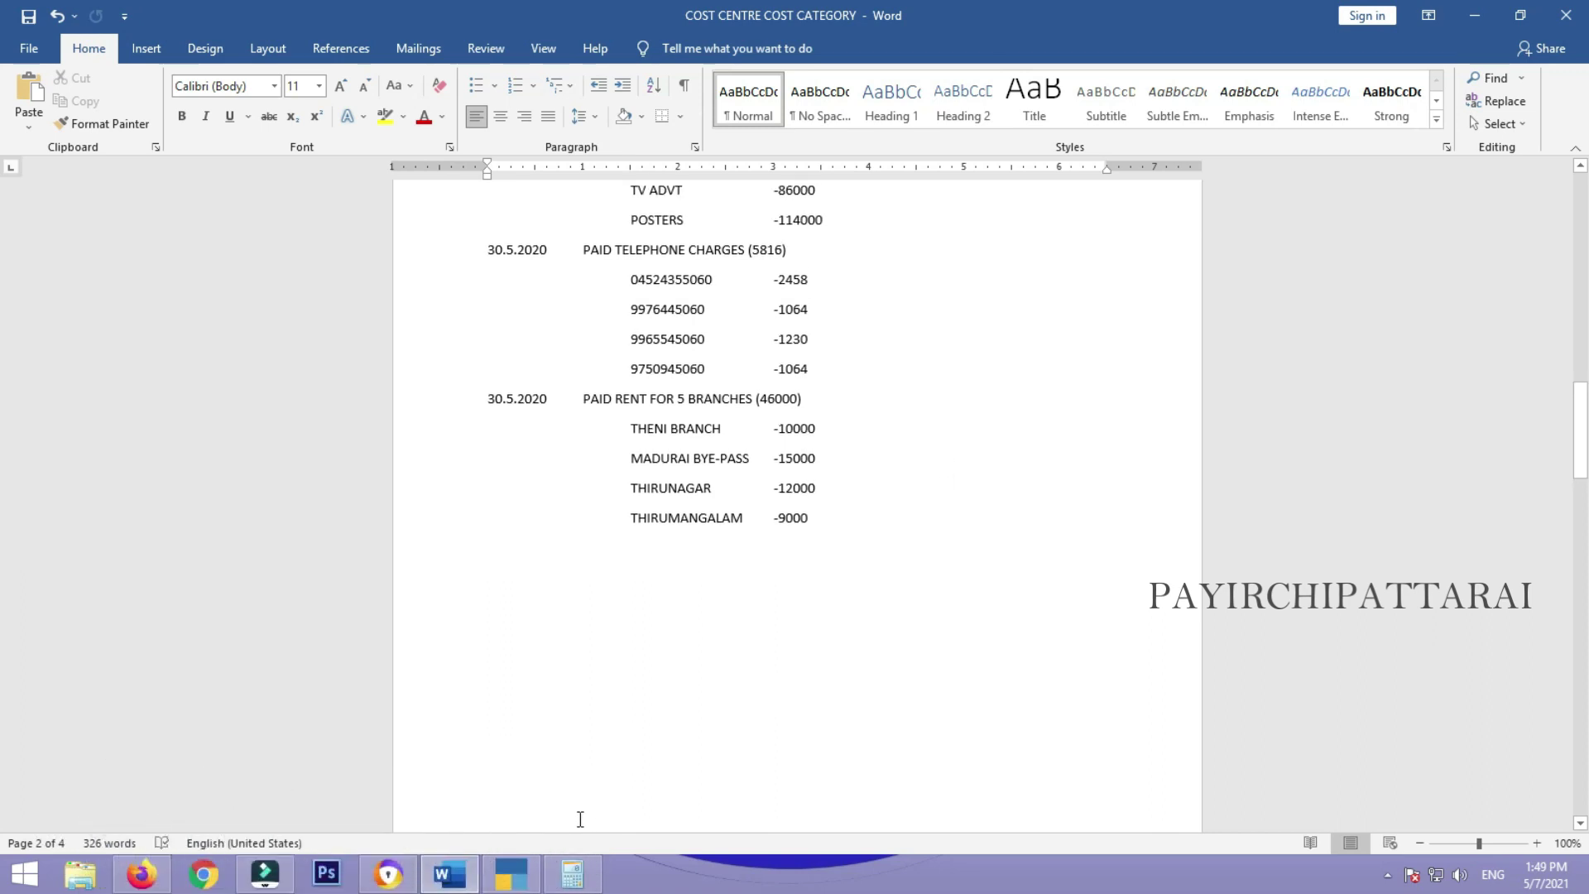
pyautogui.click(517, 884)
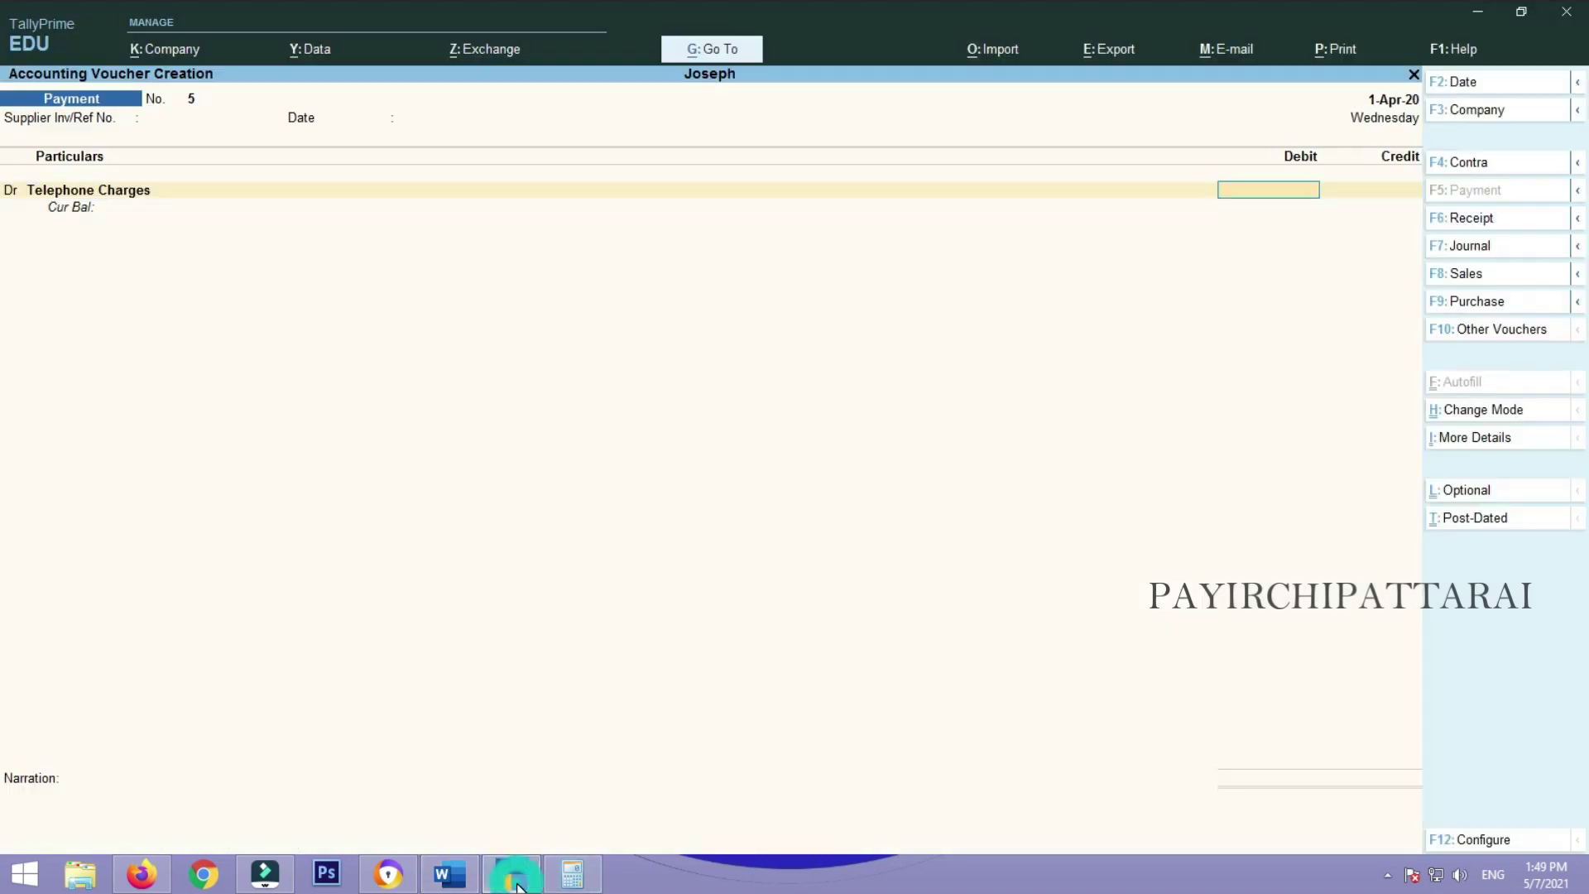
# Enter the 5,816 debit and allocate 2,458 to the first Telephone Numbers cost centre
pyautogui.write('16')
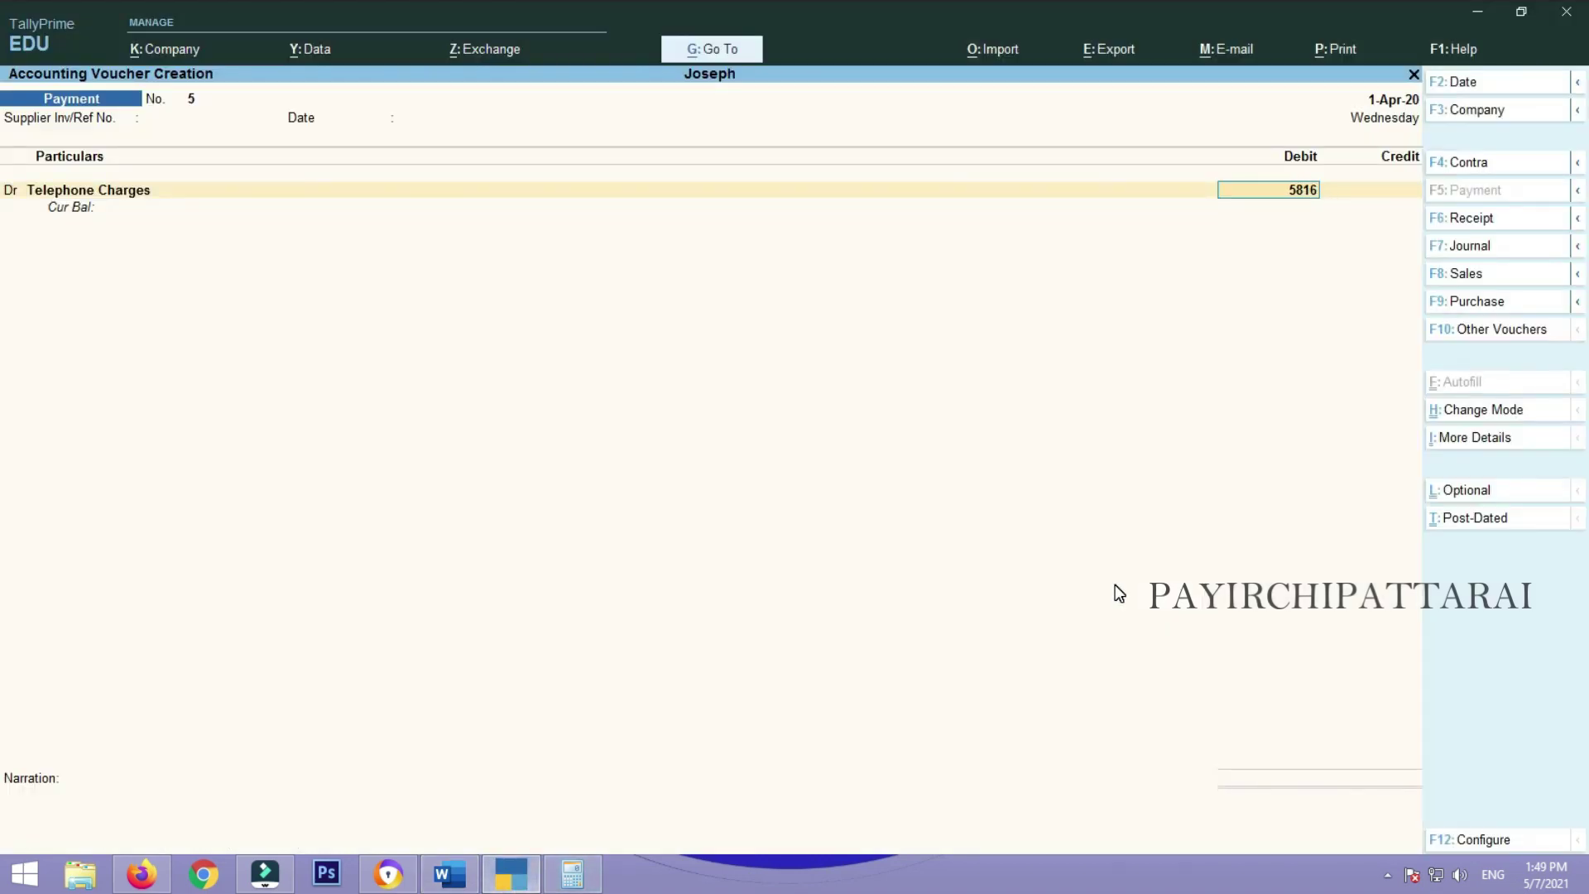
pyautogui.press('Return')
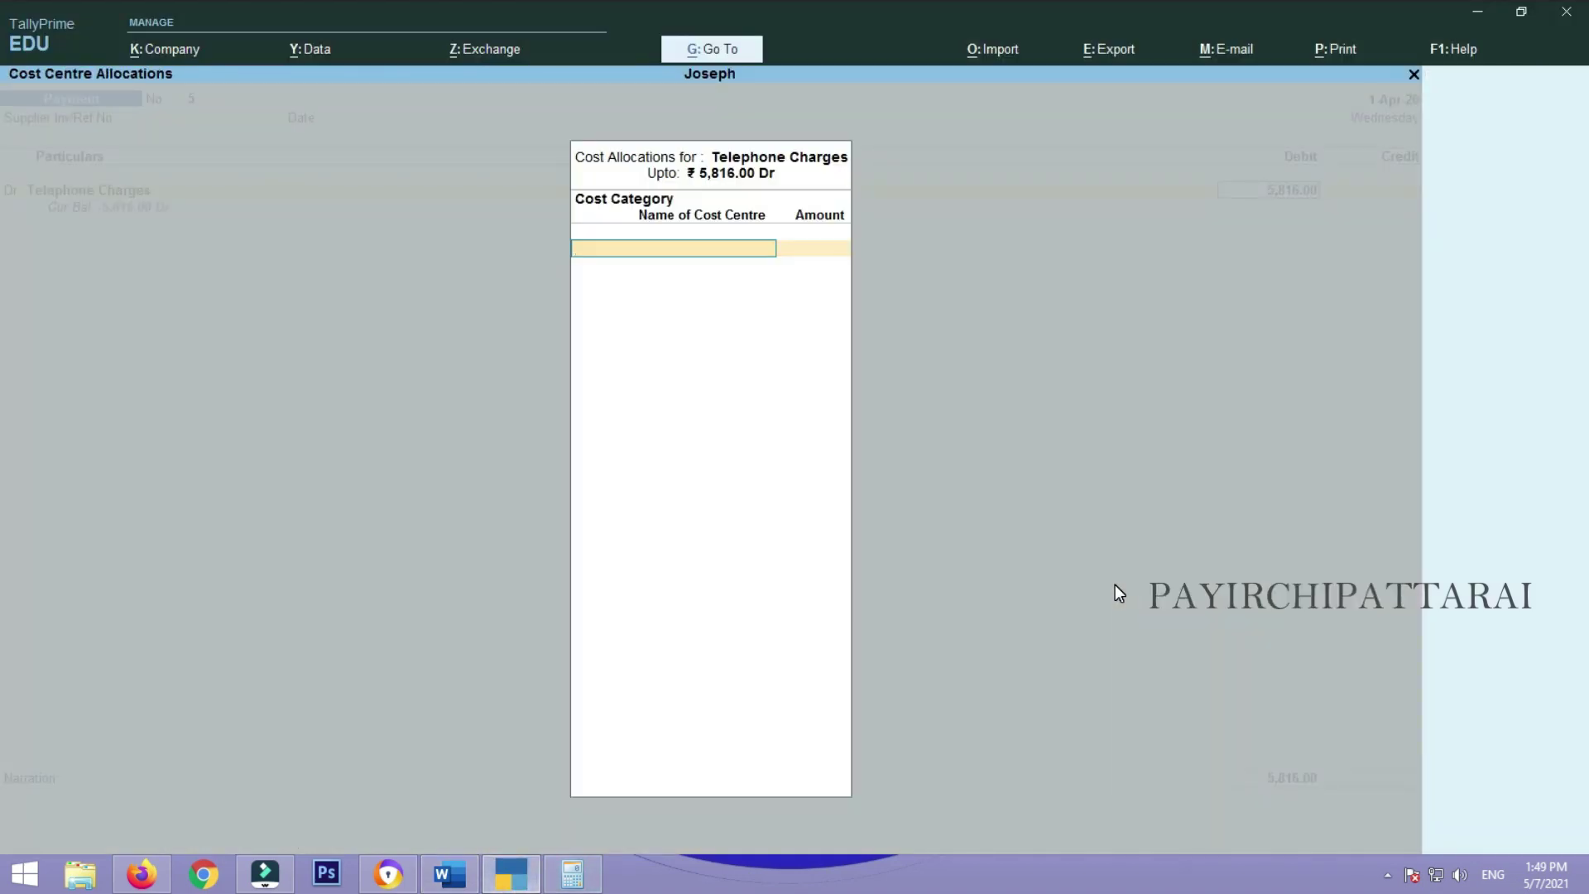
pyautogui.press('Return')
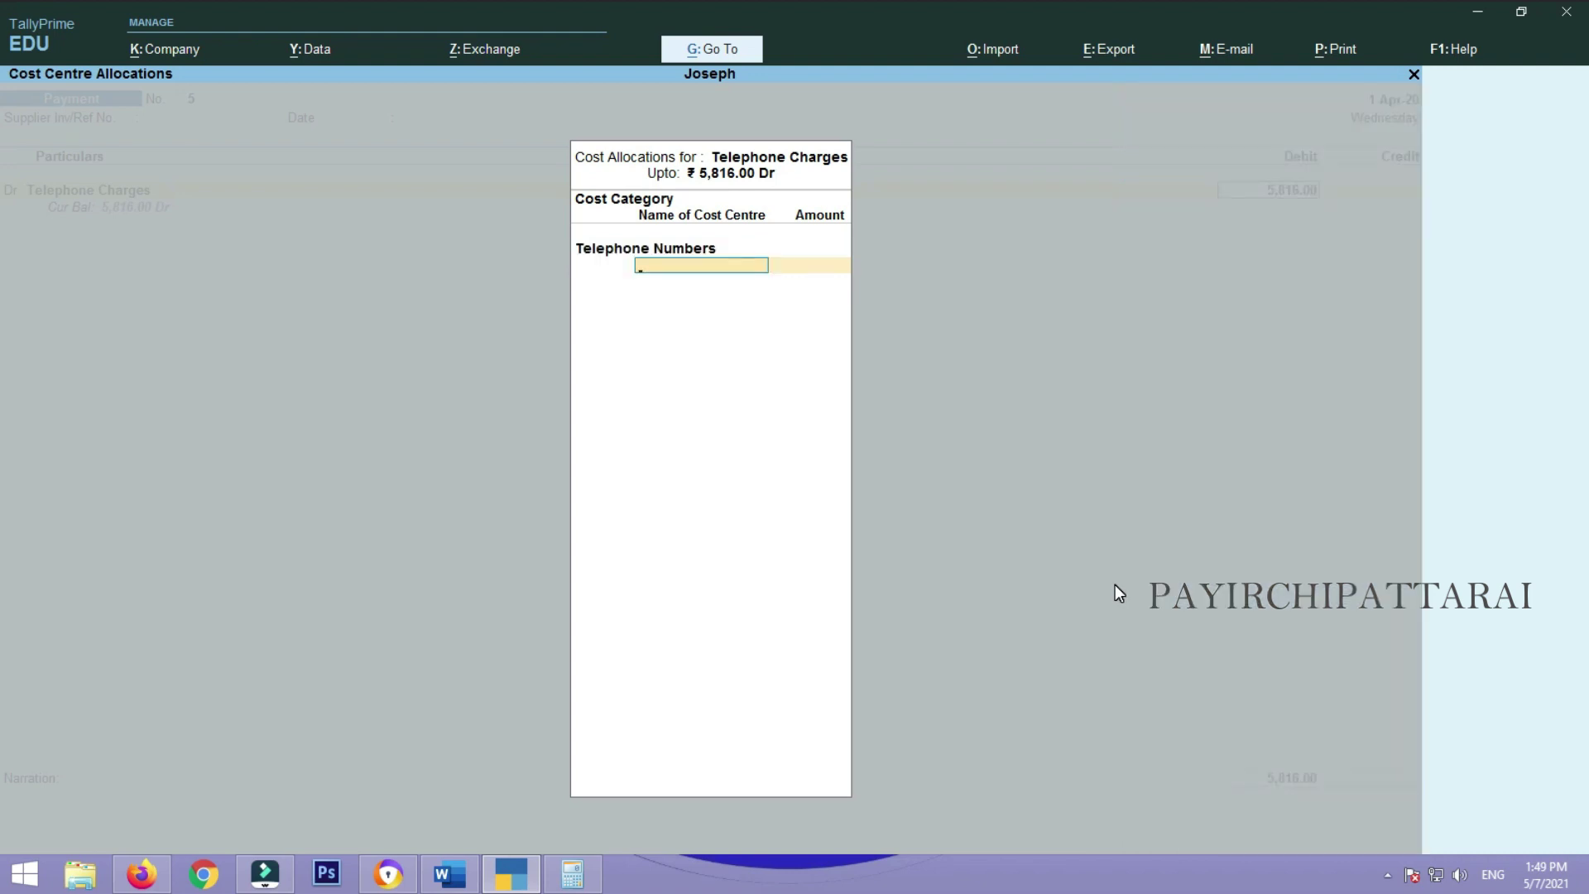
pyautogui.write('045')
pyautogui.press('Return')
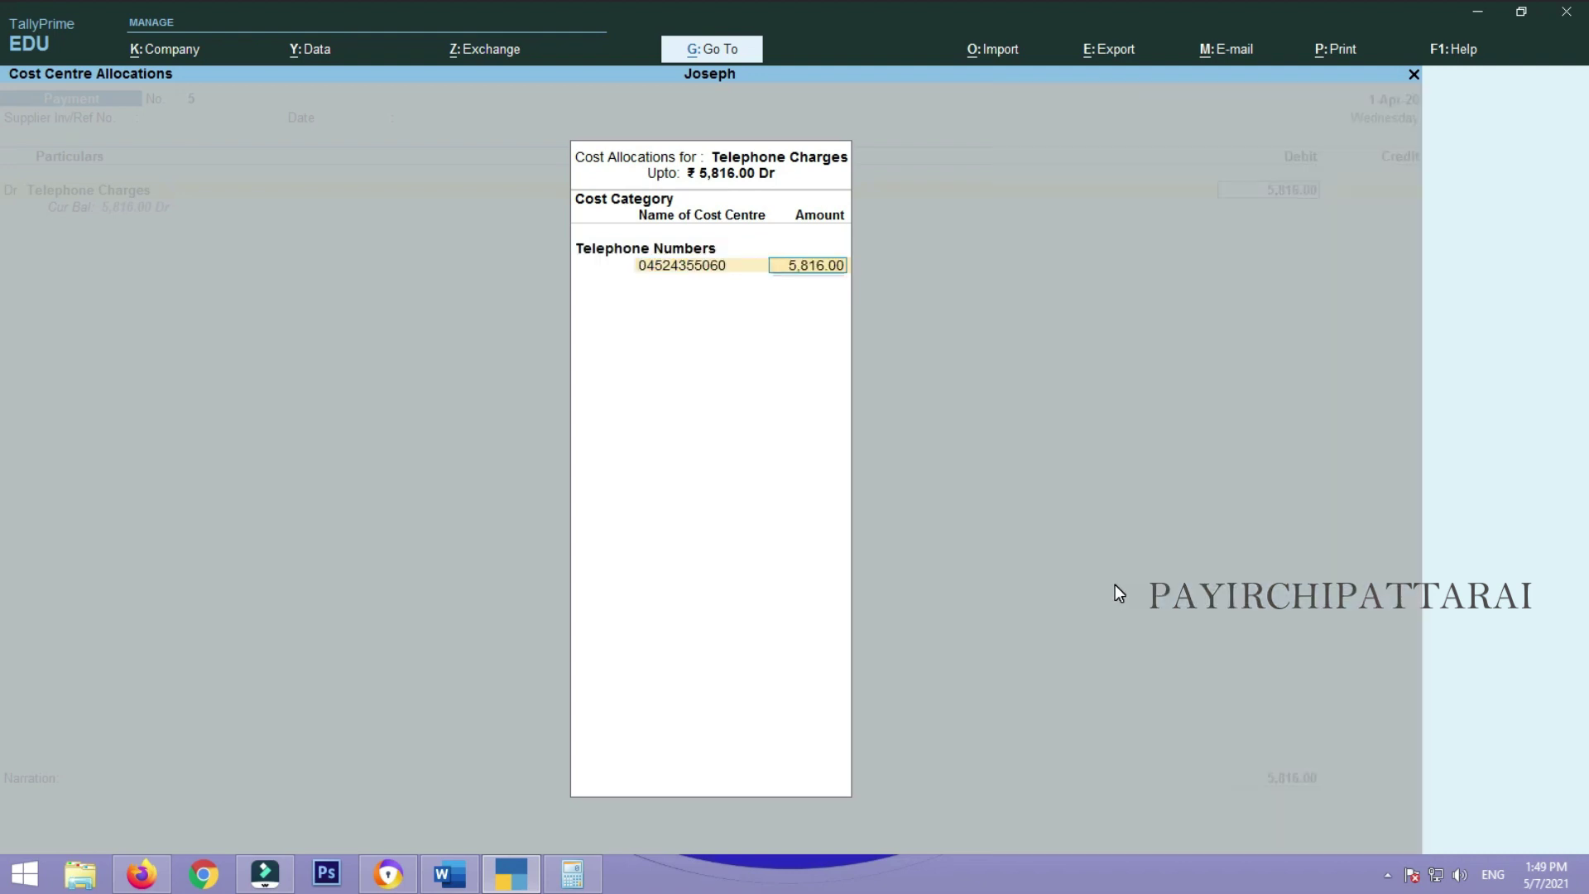
pyautogui.click(443, 875)
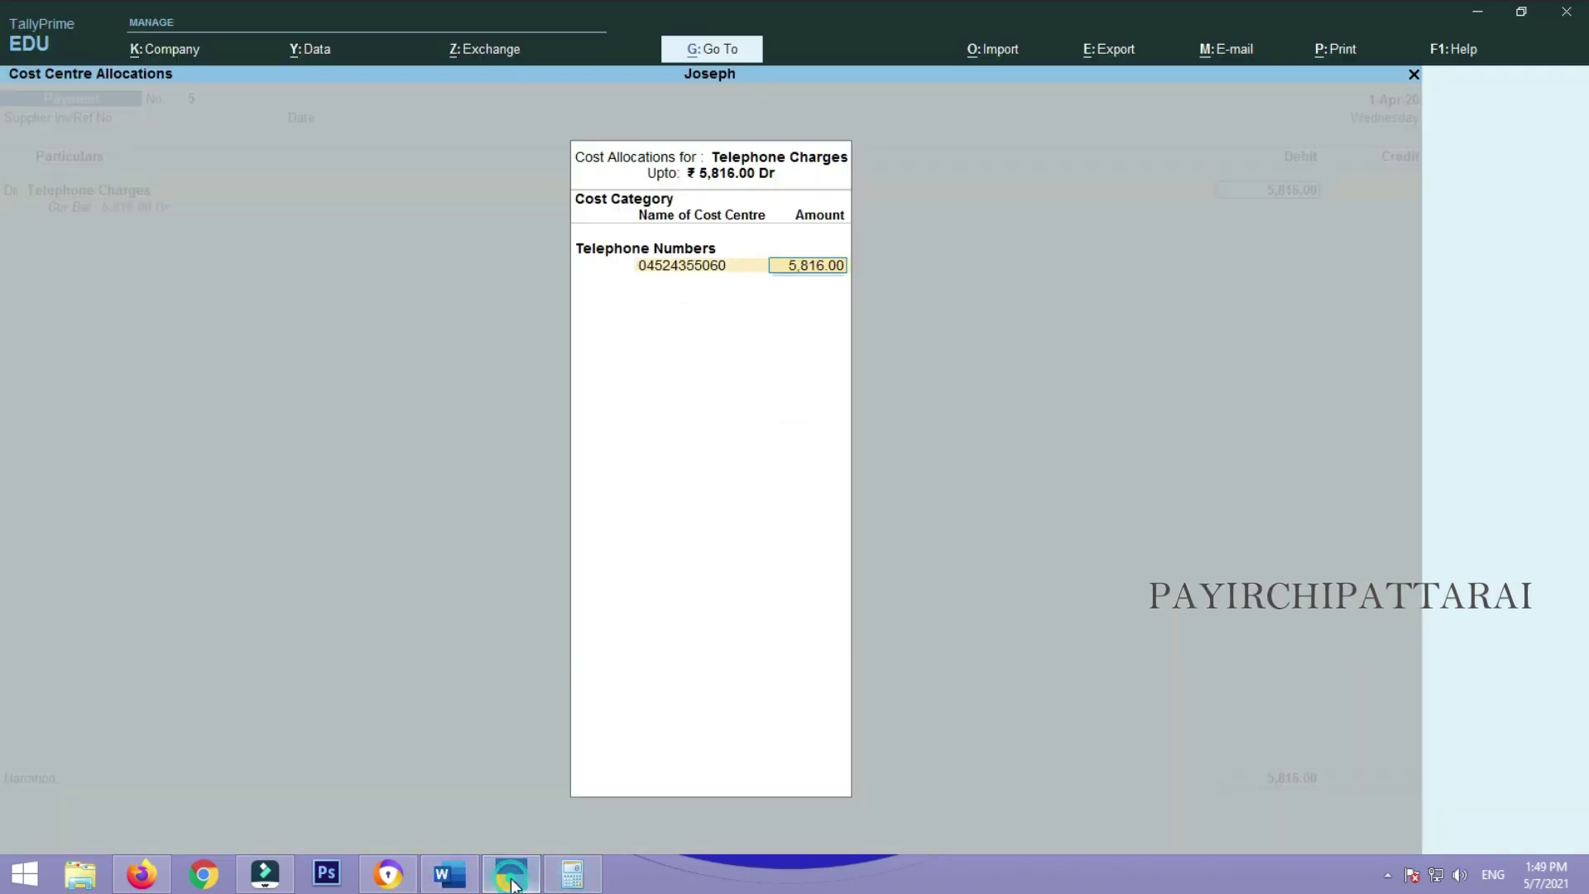
pyautogui.click(511, 875)
pyautogui.write('2458')
pyautogui.press('Return')
# Allocate 1,064 to the second telephone number
pyautogui.write('99')
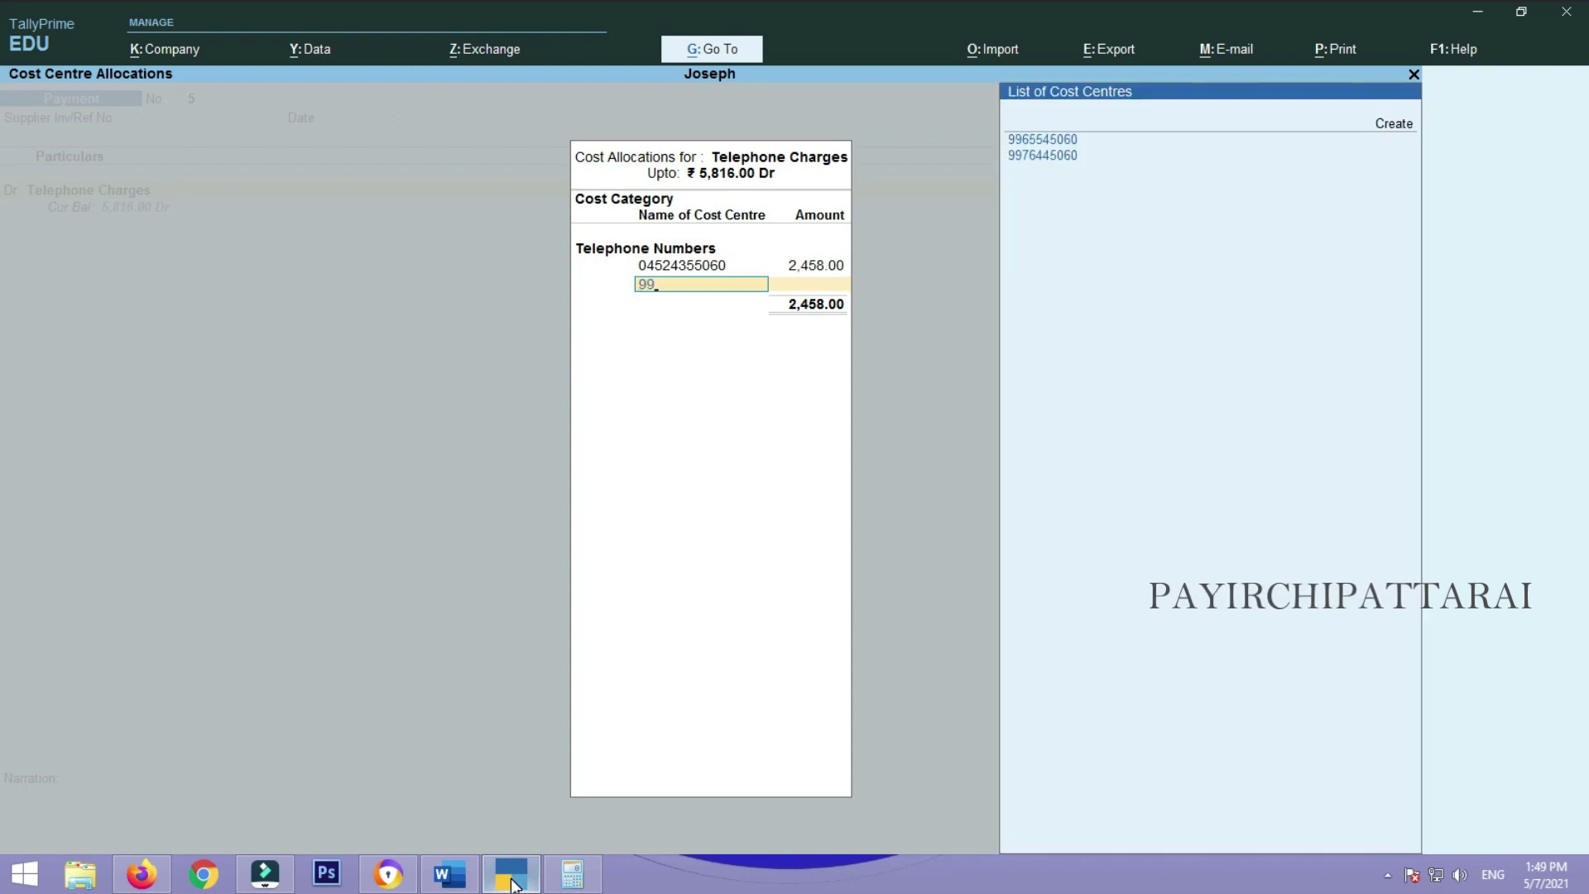
pyautogui.press('Down')
pyautogui.press('Return')
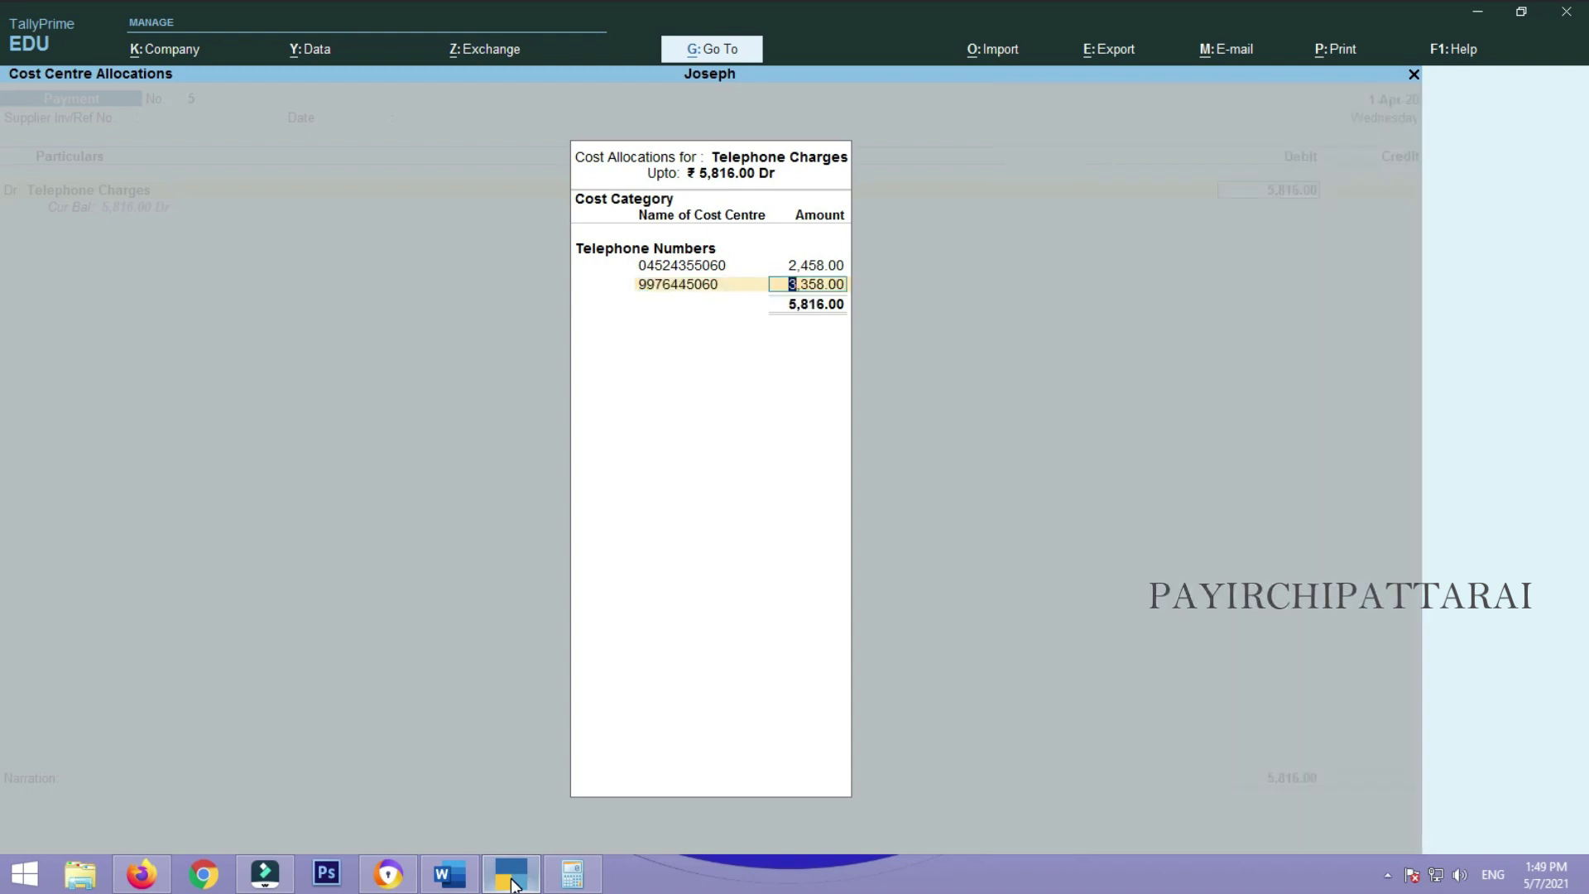
pyautogui.click(438, 882)
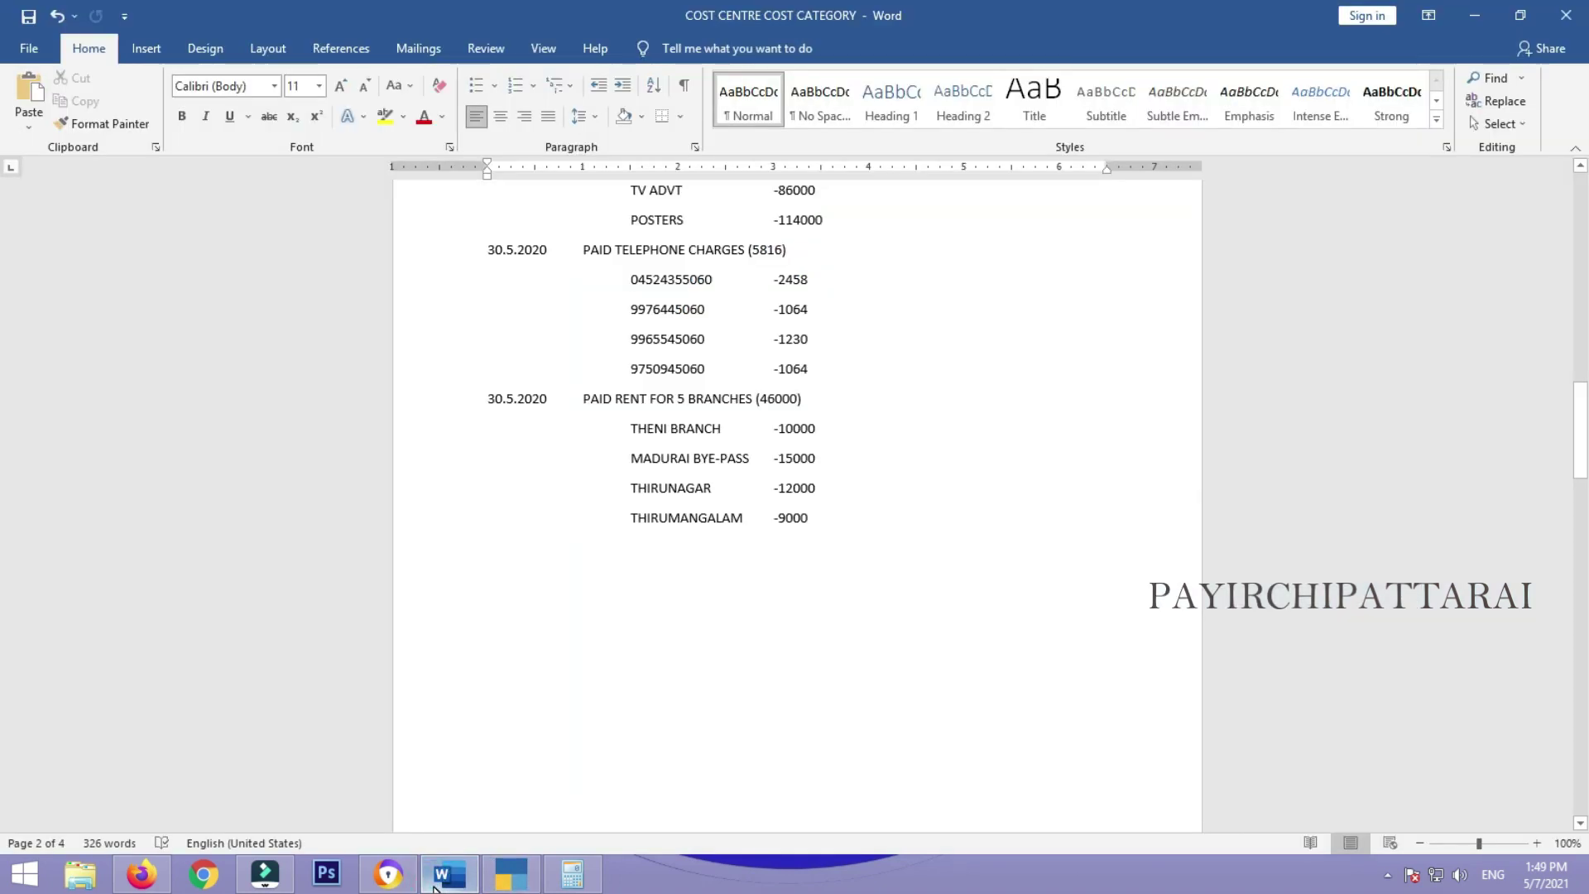
pyautogui.click(439, 882)
pyautogui.write('1')
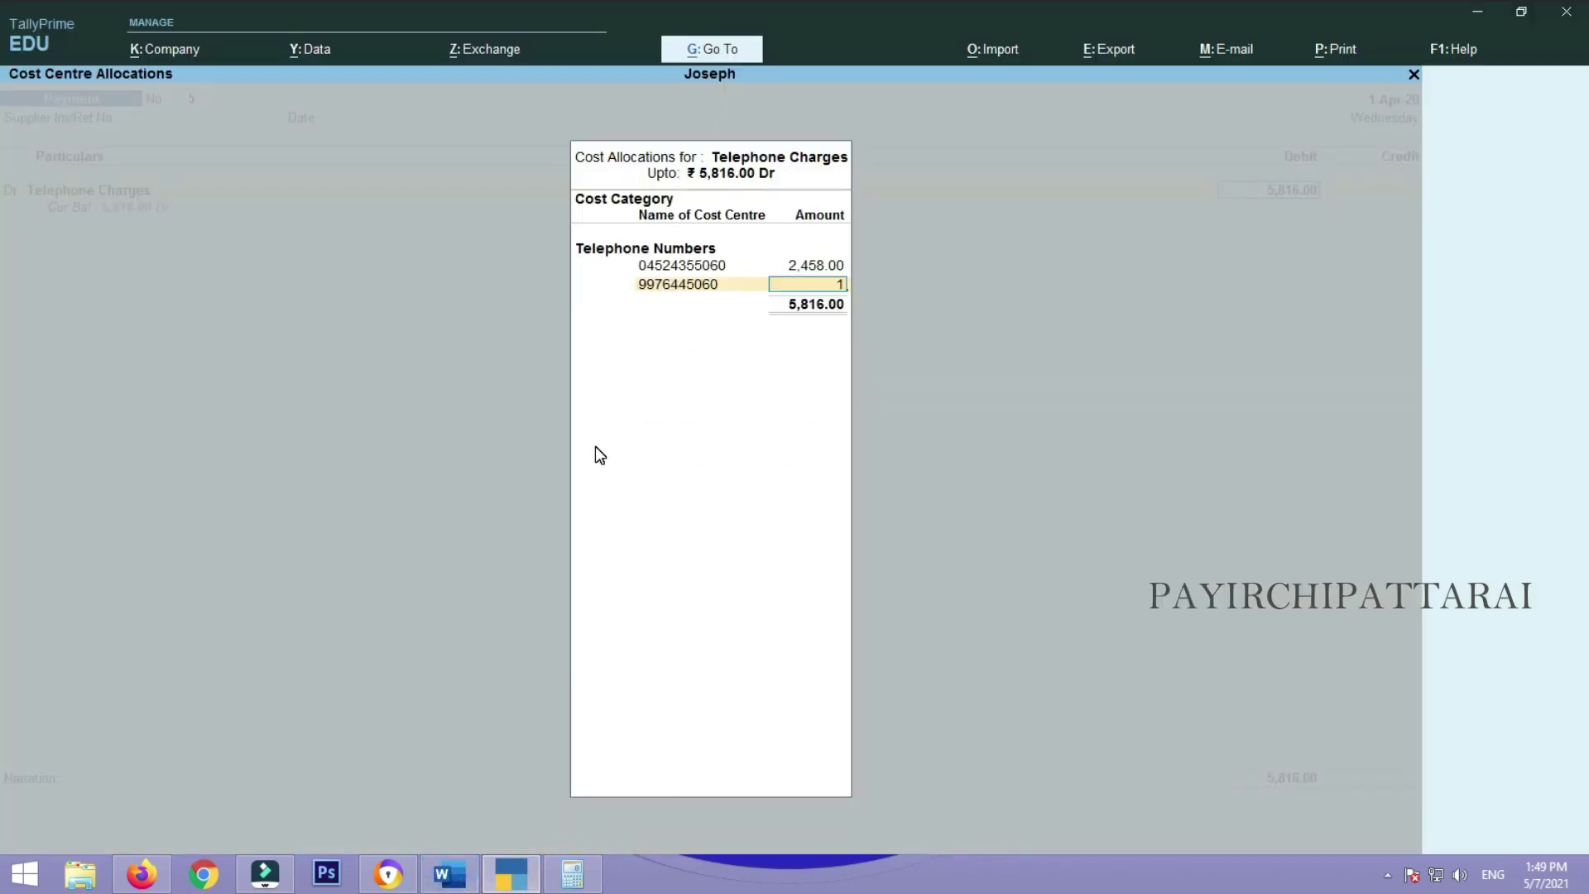
pyautogui.write('064+')
pyautogui.press('BackSpace')
pyautogui.press('Return')
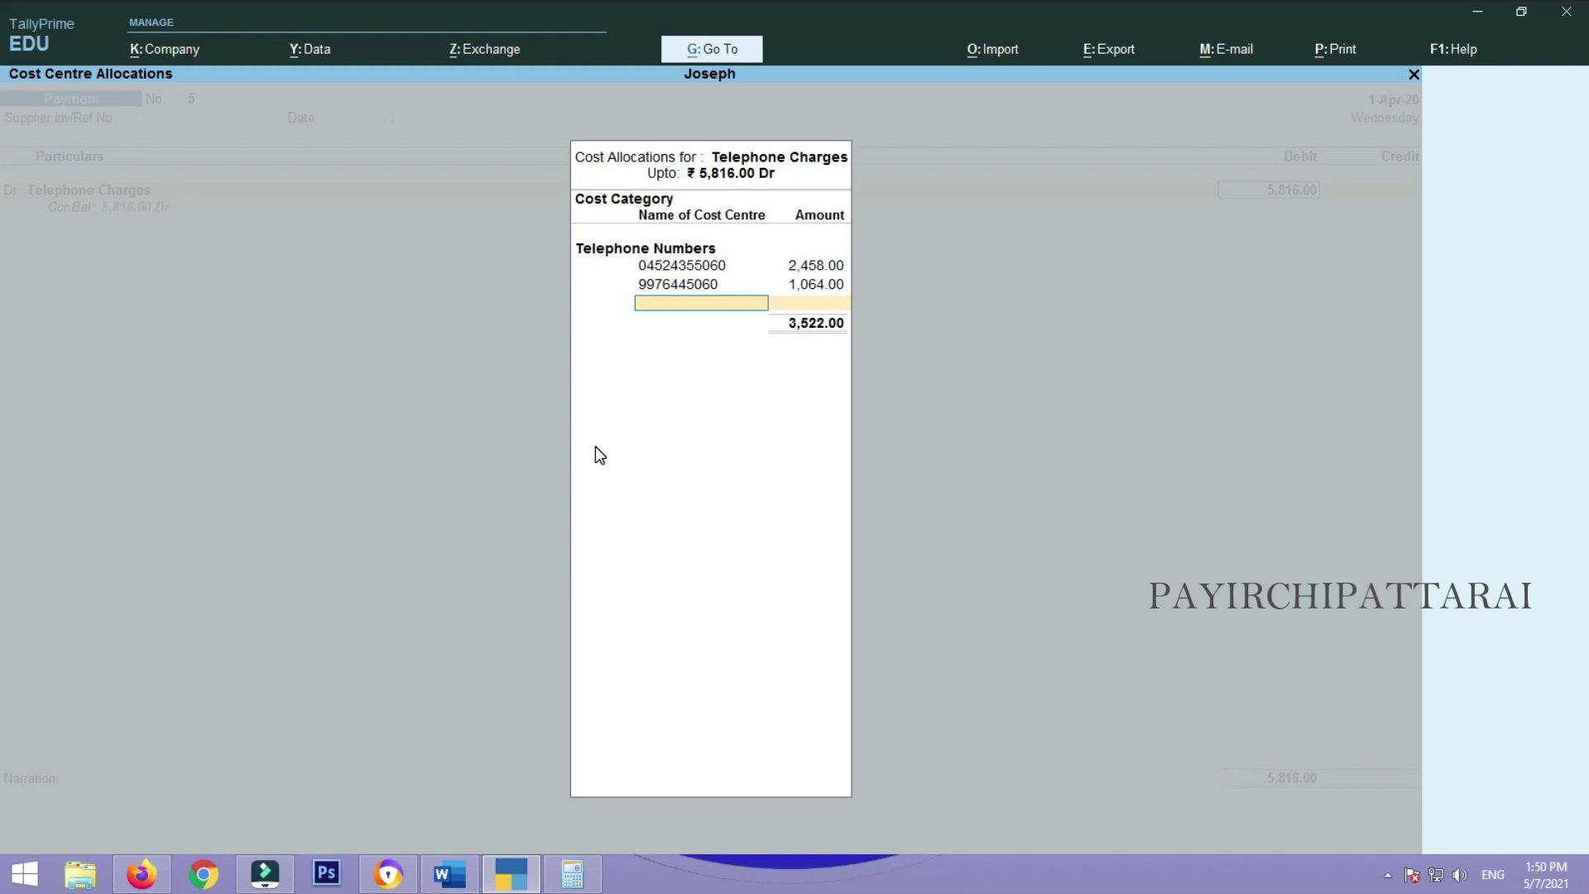
# Allocate 1,230 and 1,064 to the third and fourth numbers, then credit Cash
pyautogui.write('996')
pyautogui.press('Return')
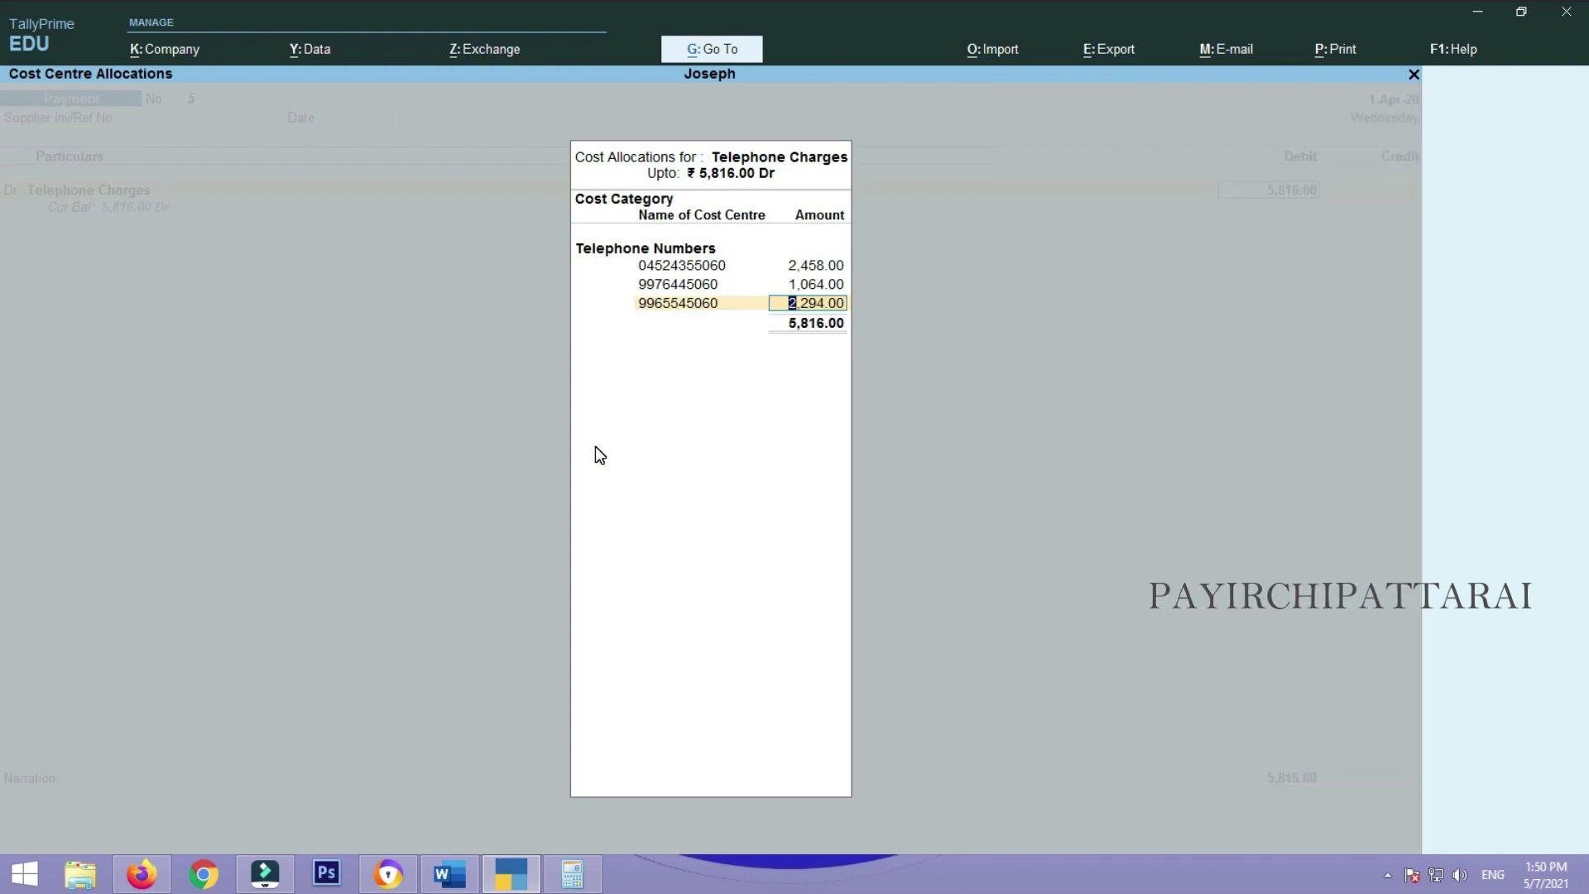
pyautogui.click(450, 879)
pyautogui.click(544, 834)
pyautogui.write('1230')
pyautogui.press('Return')
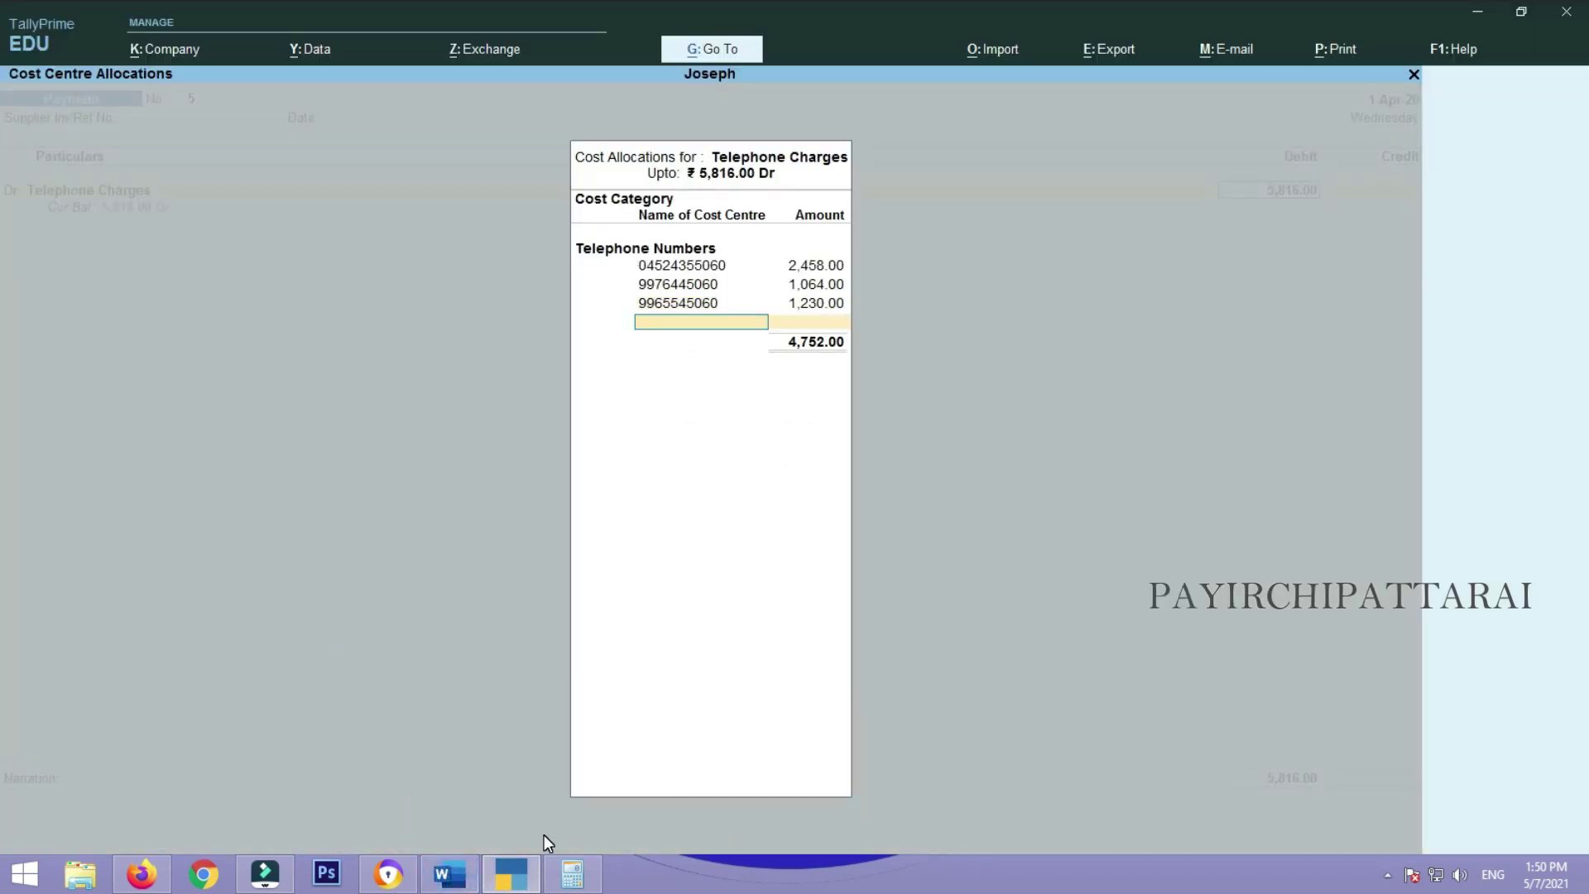
pyautogui.write('97')
pyautogui.press('Return')
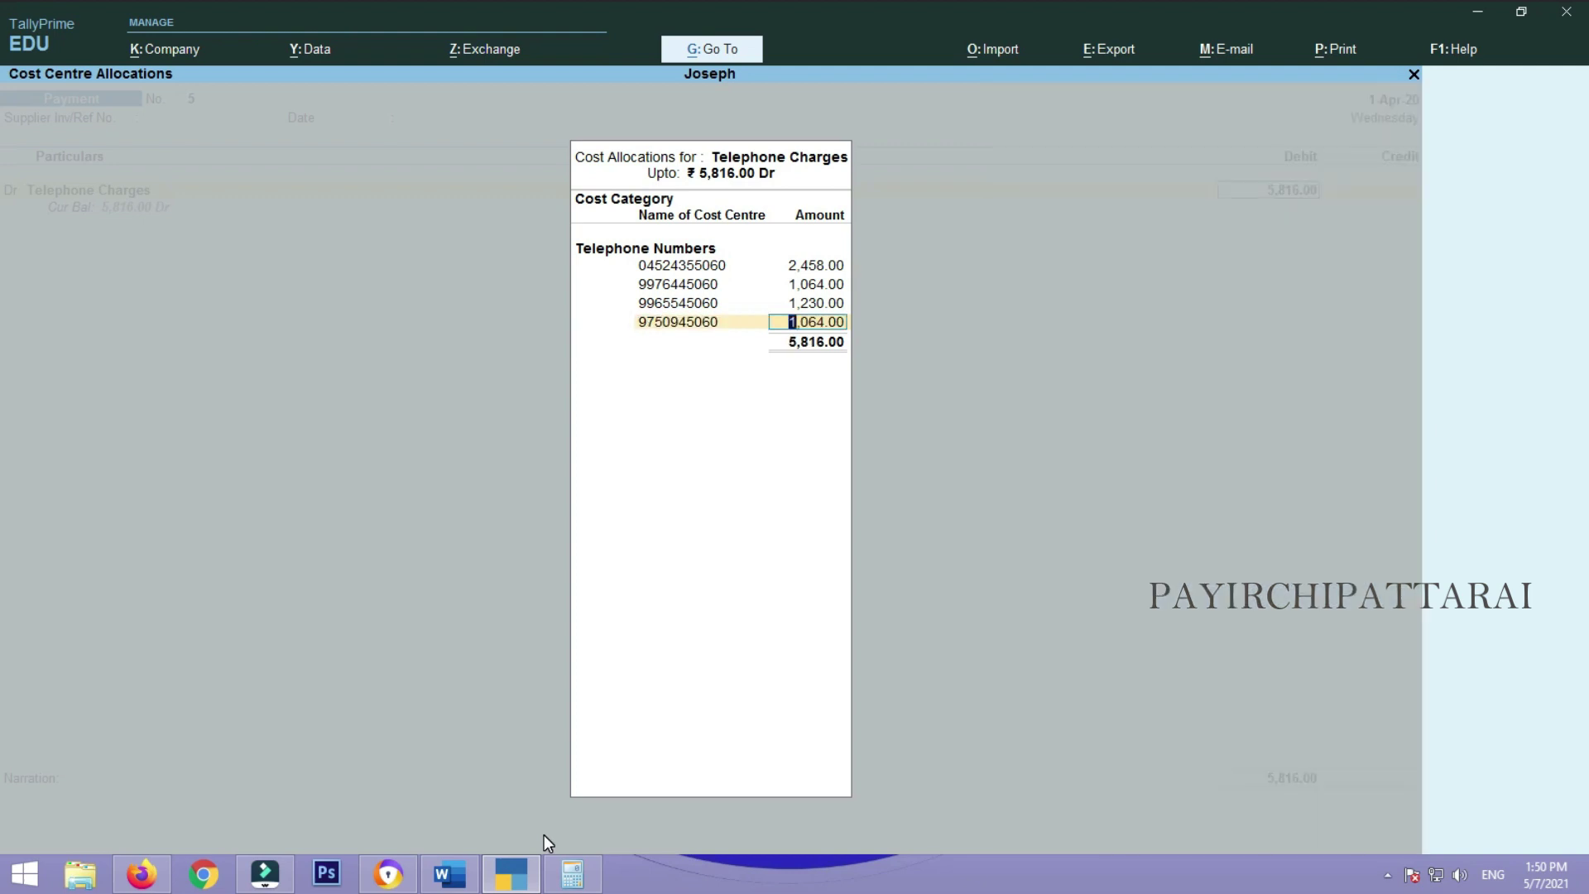
pyautogui.press('Return')
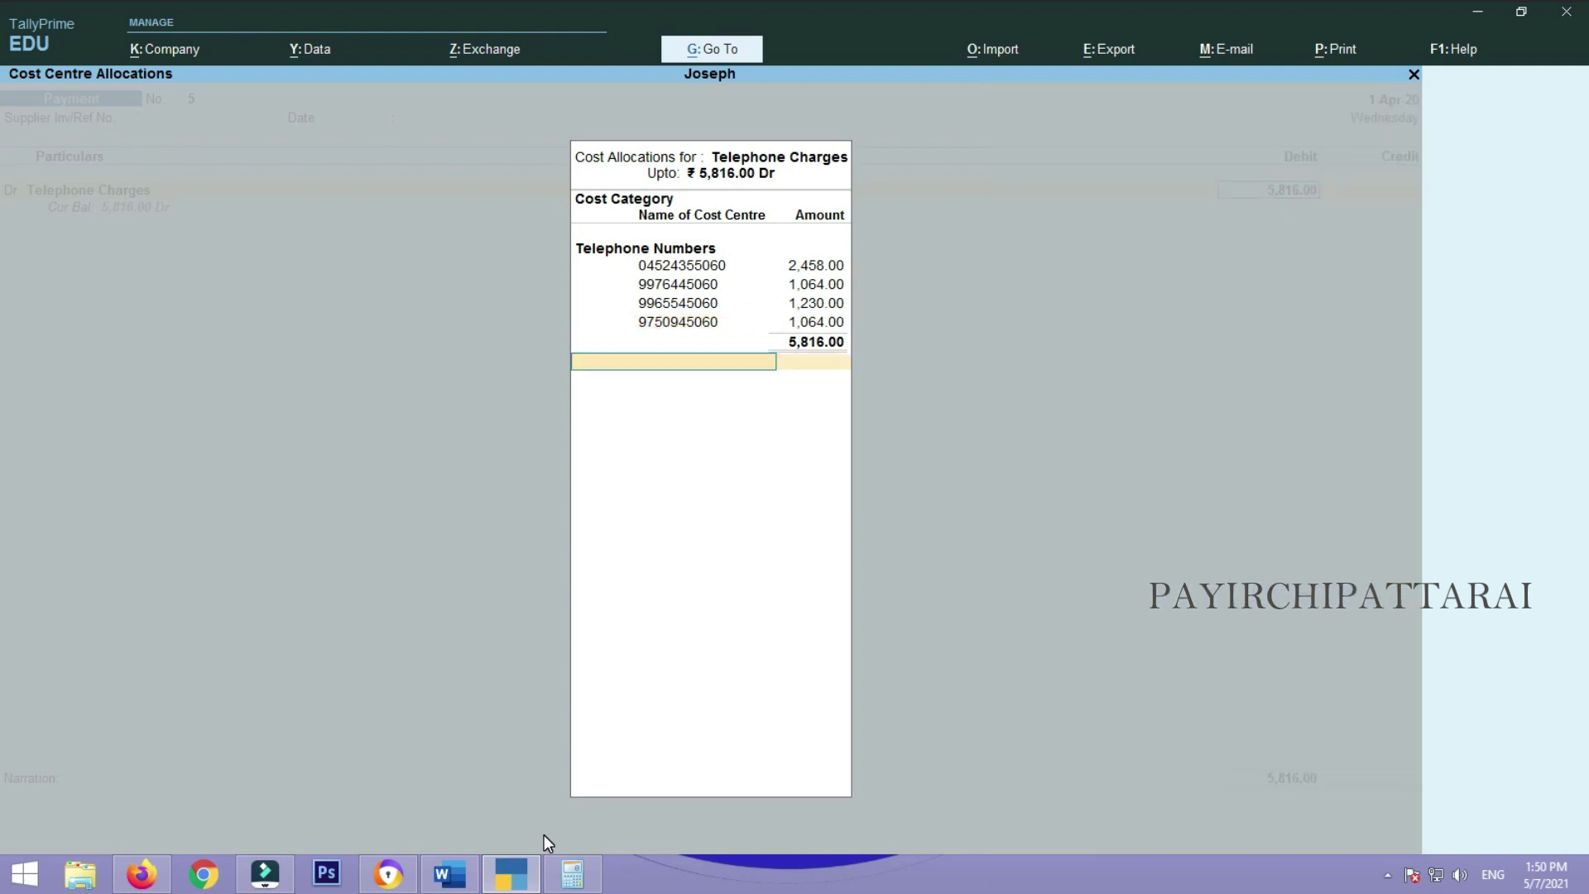
pyautogui.press('Return')
pyautogui.press('Down')
pyautogui.press('Down')
pyautogui.press('Down')
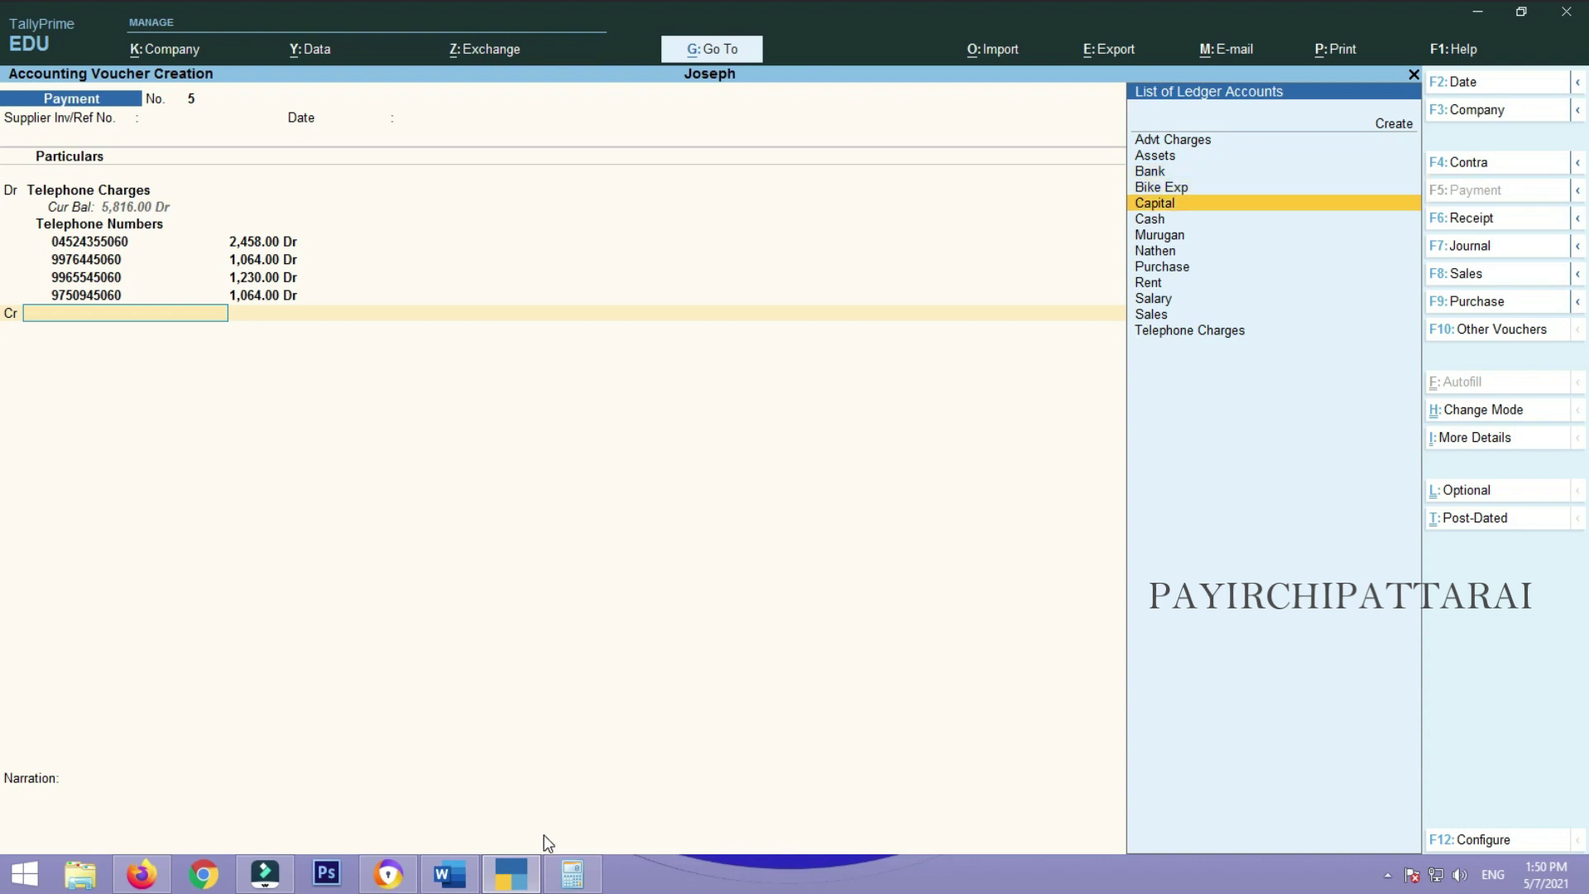
pyautogui.press('Return')
# Accept voucher 5, debit Rent in voucher No. 6, and switch to the Word notes
pyautogui.press('Return')
pyautogui.press('Return')
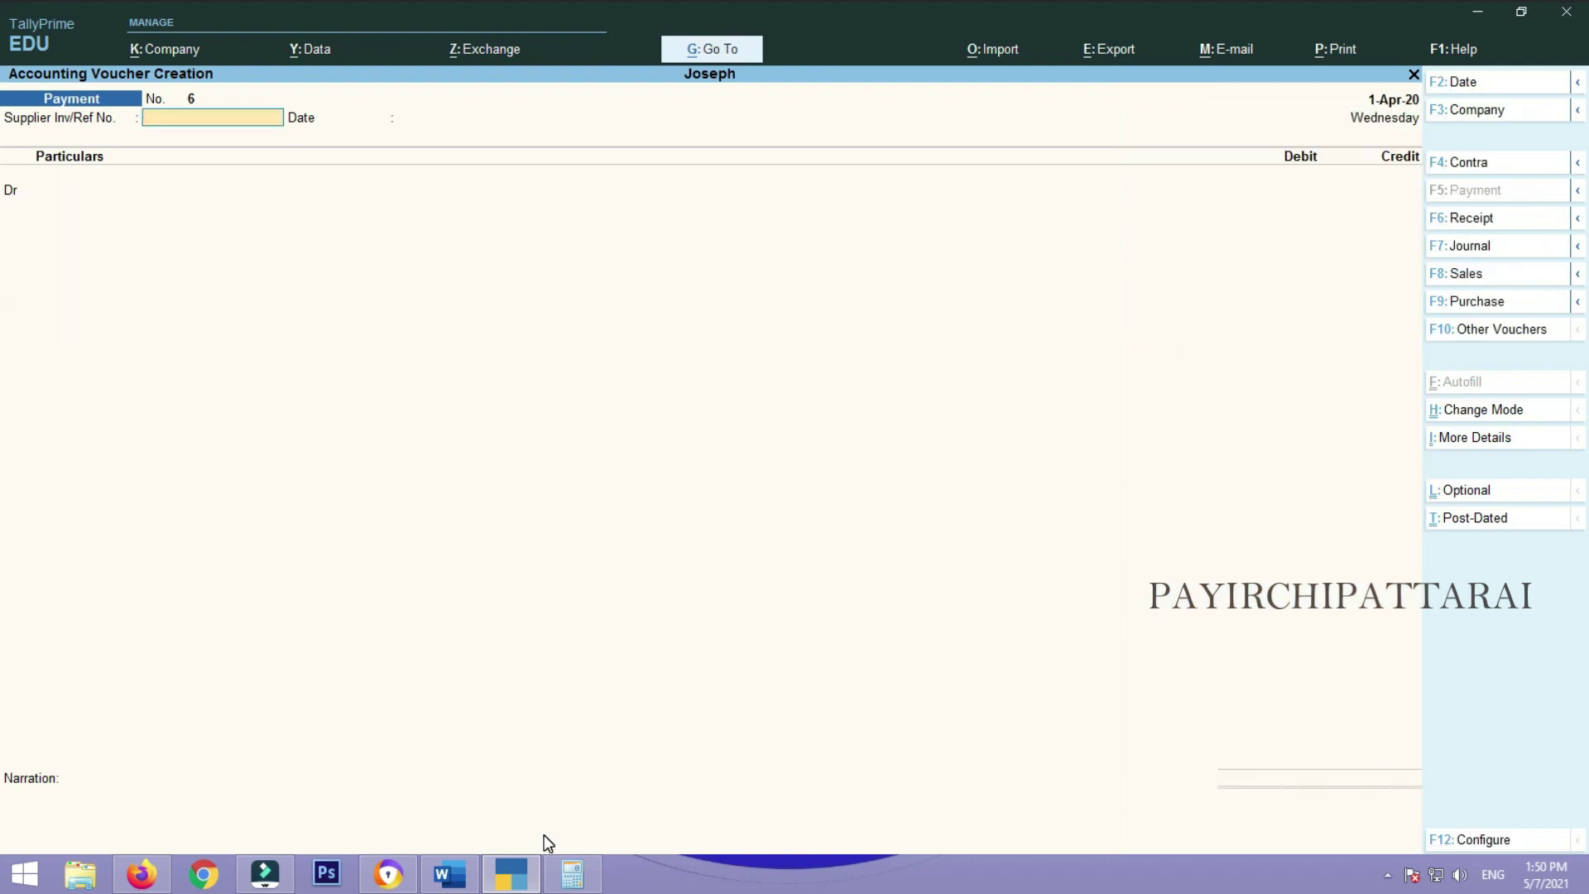
pyautogui.press('Return')
pyautogui.press('Return')
pyautogui.press('Down')
pyautogui.press('Down')
pyautogui.press('Down')
pyautogui.press('Down')
pyautogui.press('Down')
pyautogui.press('Down')
pyautogui.press('Down')
pyautogui.press('Down')
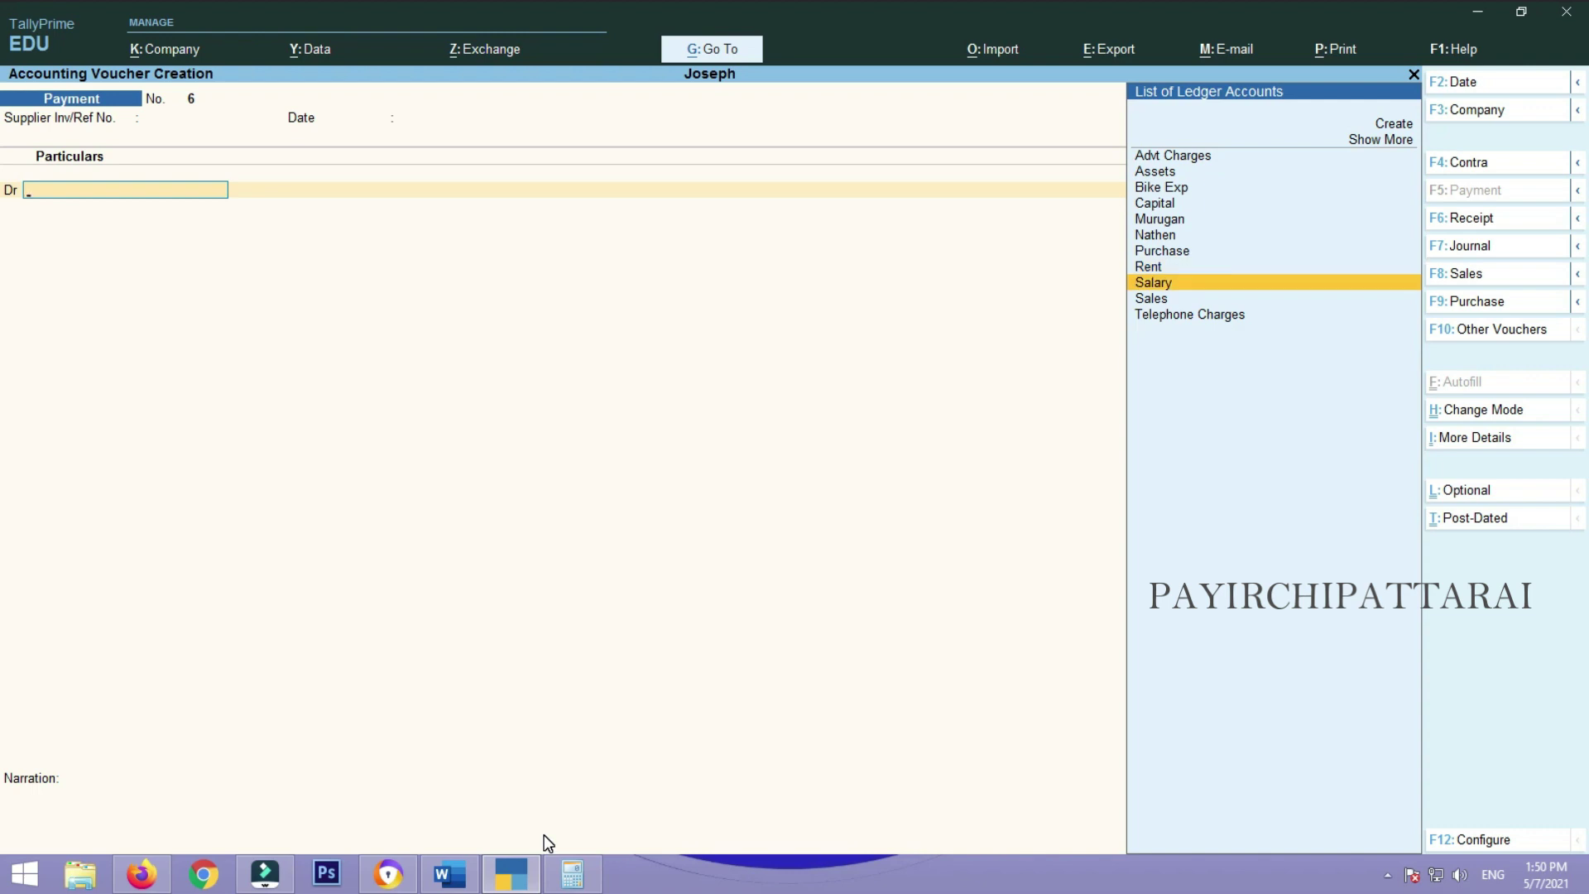
pyautogui.press('Up')
pyautogui.press('Return')
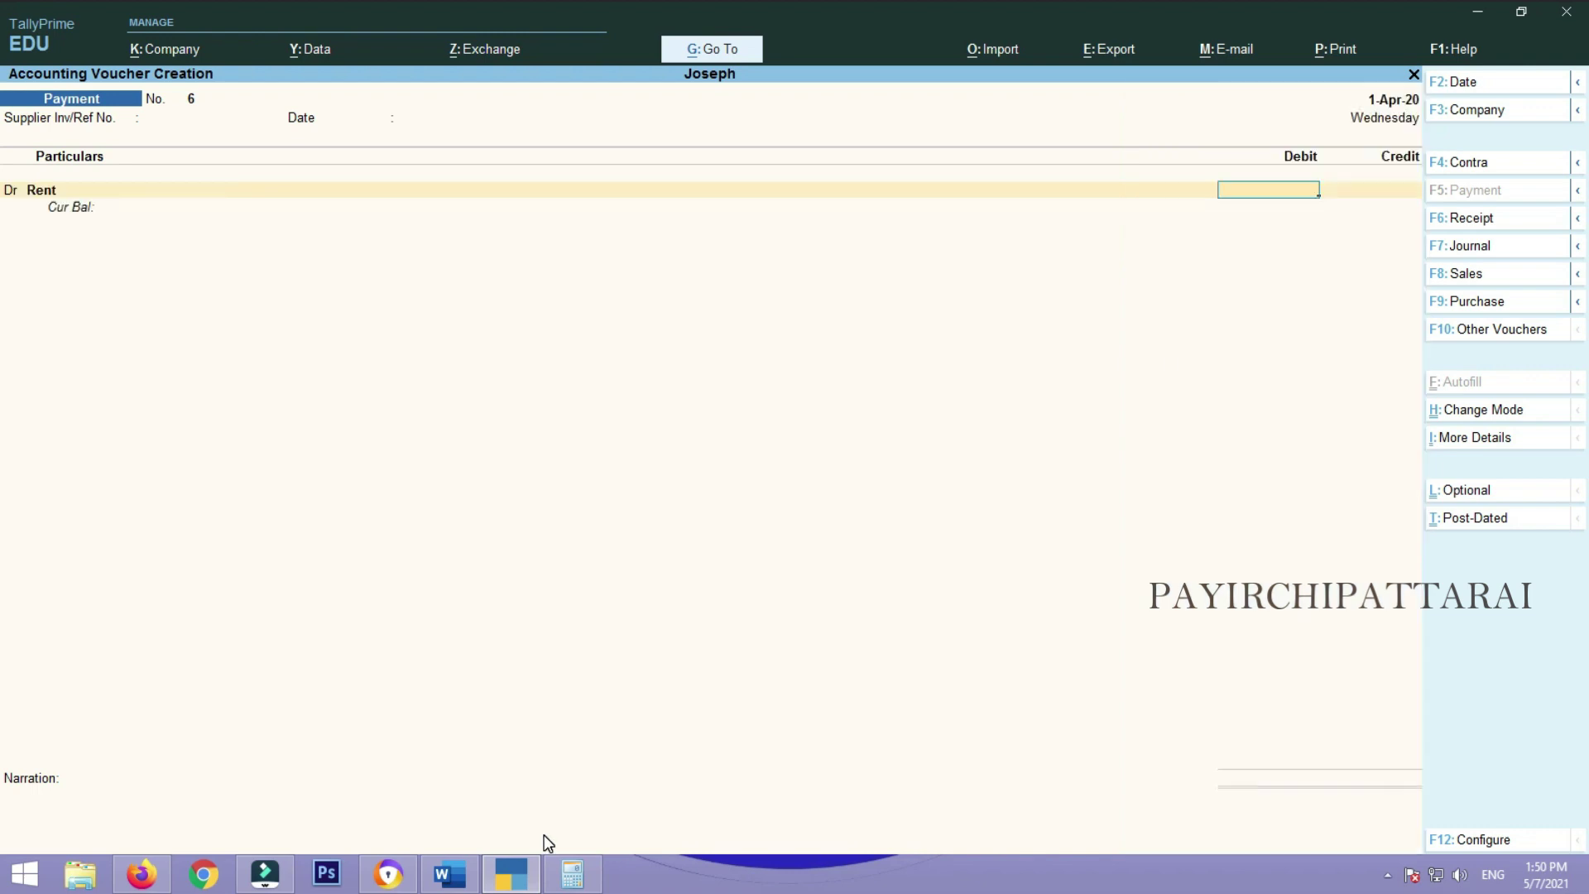
pyautogui.click(449, 874)
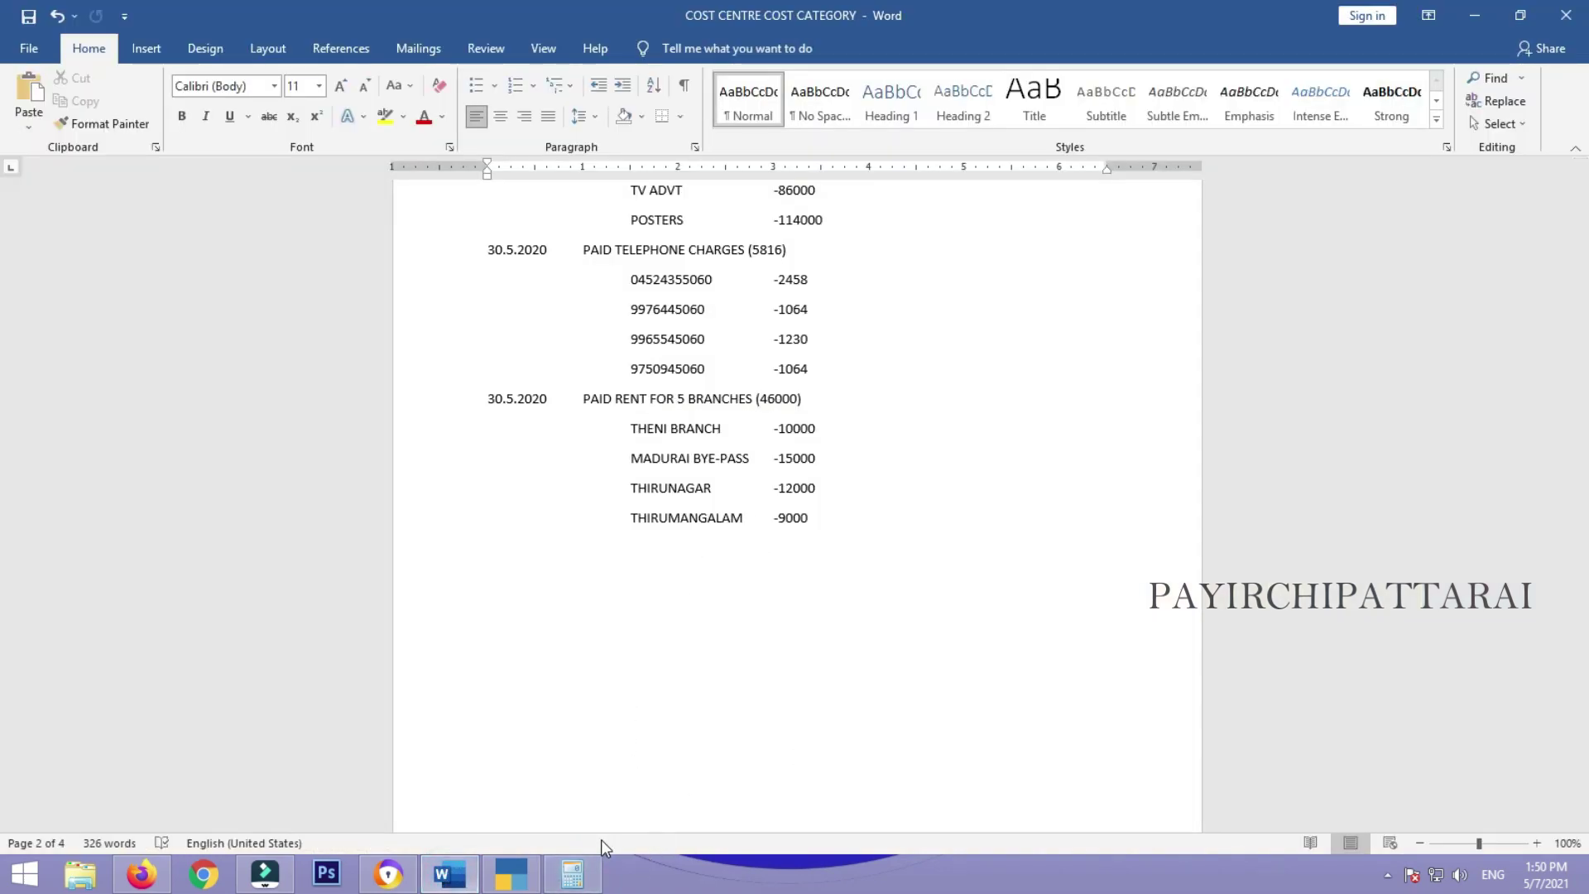
# Review the Word rent breakdown with MADURAI MAIN BRANCH at -10000
pyautogui.moveTo(510, 882)
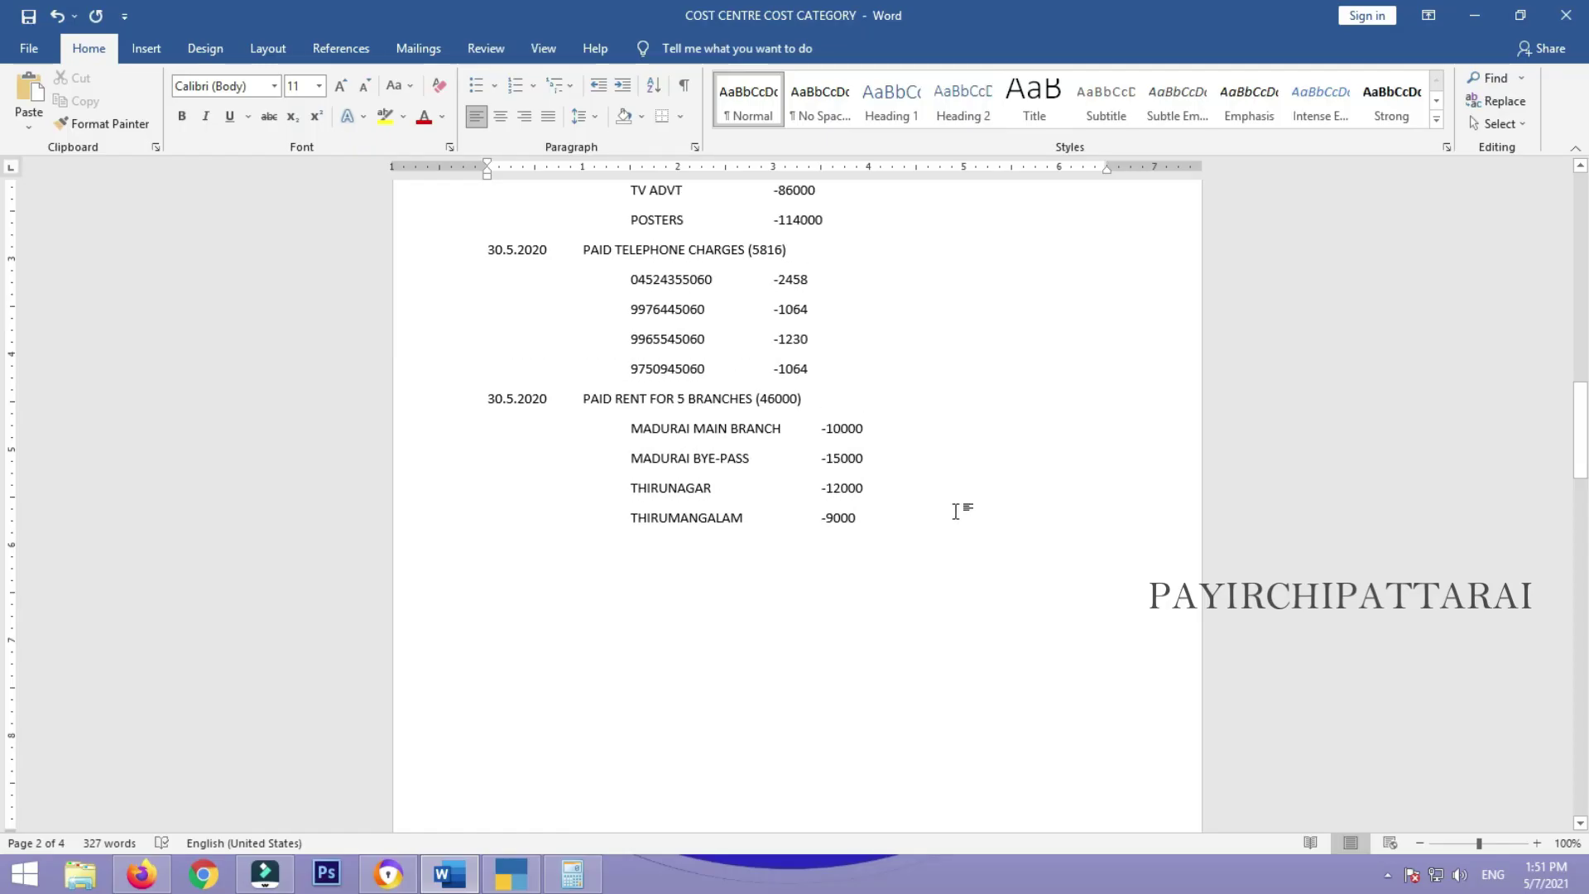
pyautogui.scroll(1, 589, 447)
pyautogui.scroll(-2, 631, 401)
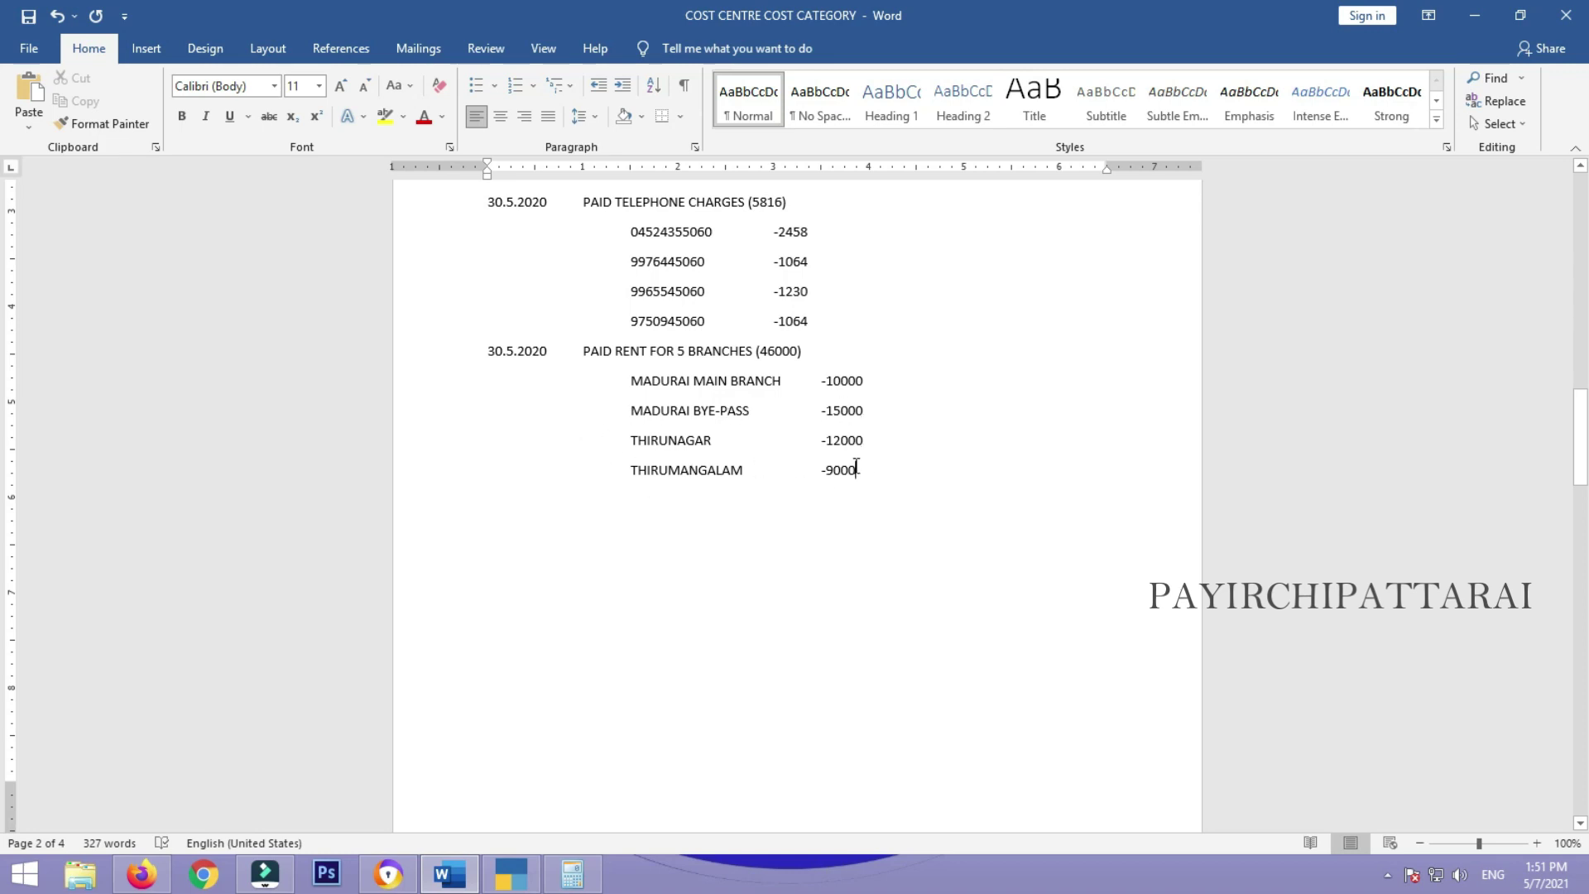
# Allocate the rent under Branches, entering 15,000 for Madurai Main
pyautogui.click(507, 875)
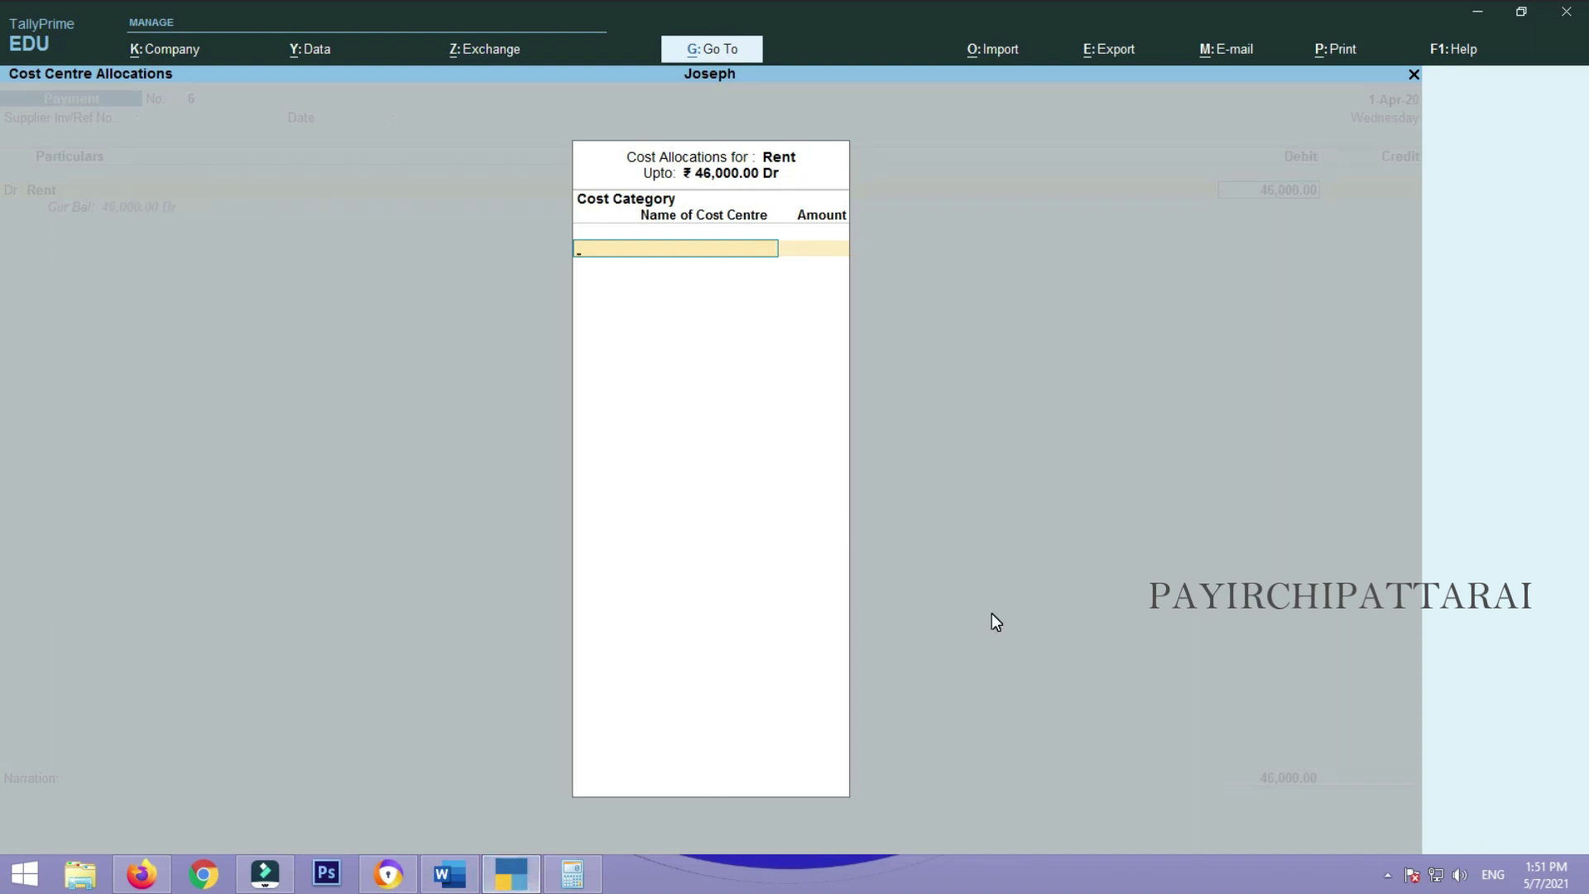
pyautogui.write('B')
pyautogui.press('Down')
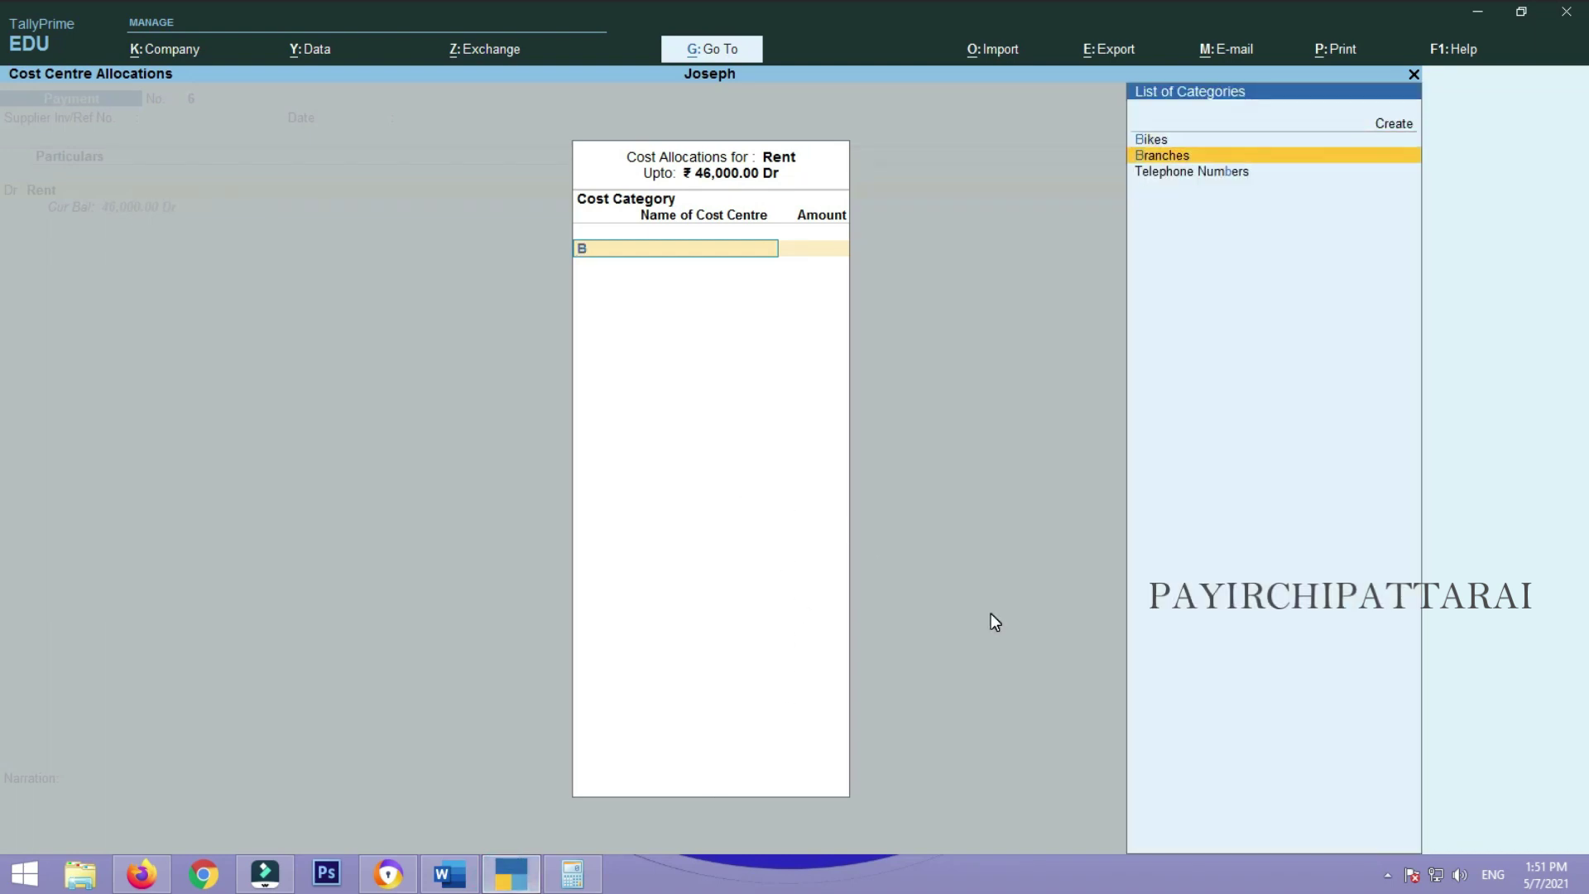
pyautogui.press('Return')
pyautogui.write('M')
pyautogui.press('Down')
pyautogui.press('Return')
pyautogui.write('15000')
pyautogui.press('Return')
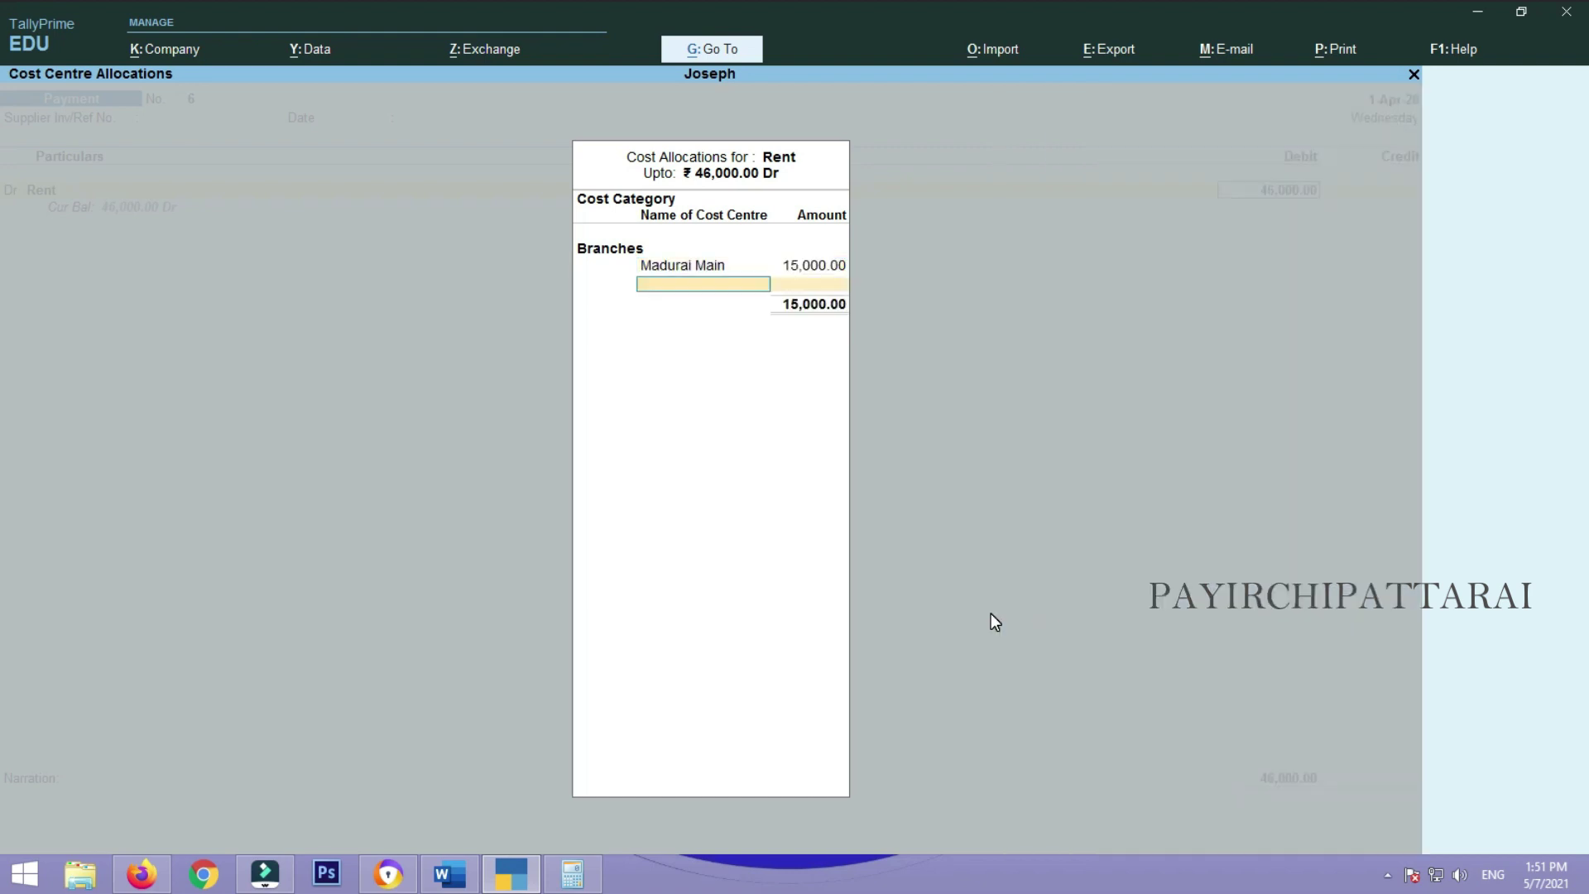
# Add Madu Bye-Pass at 15,000 and correct Madurai Main to 10,000
pyautogui.write('M')
pyautogui.press('Return')
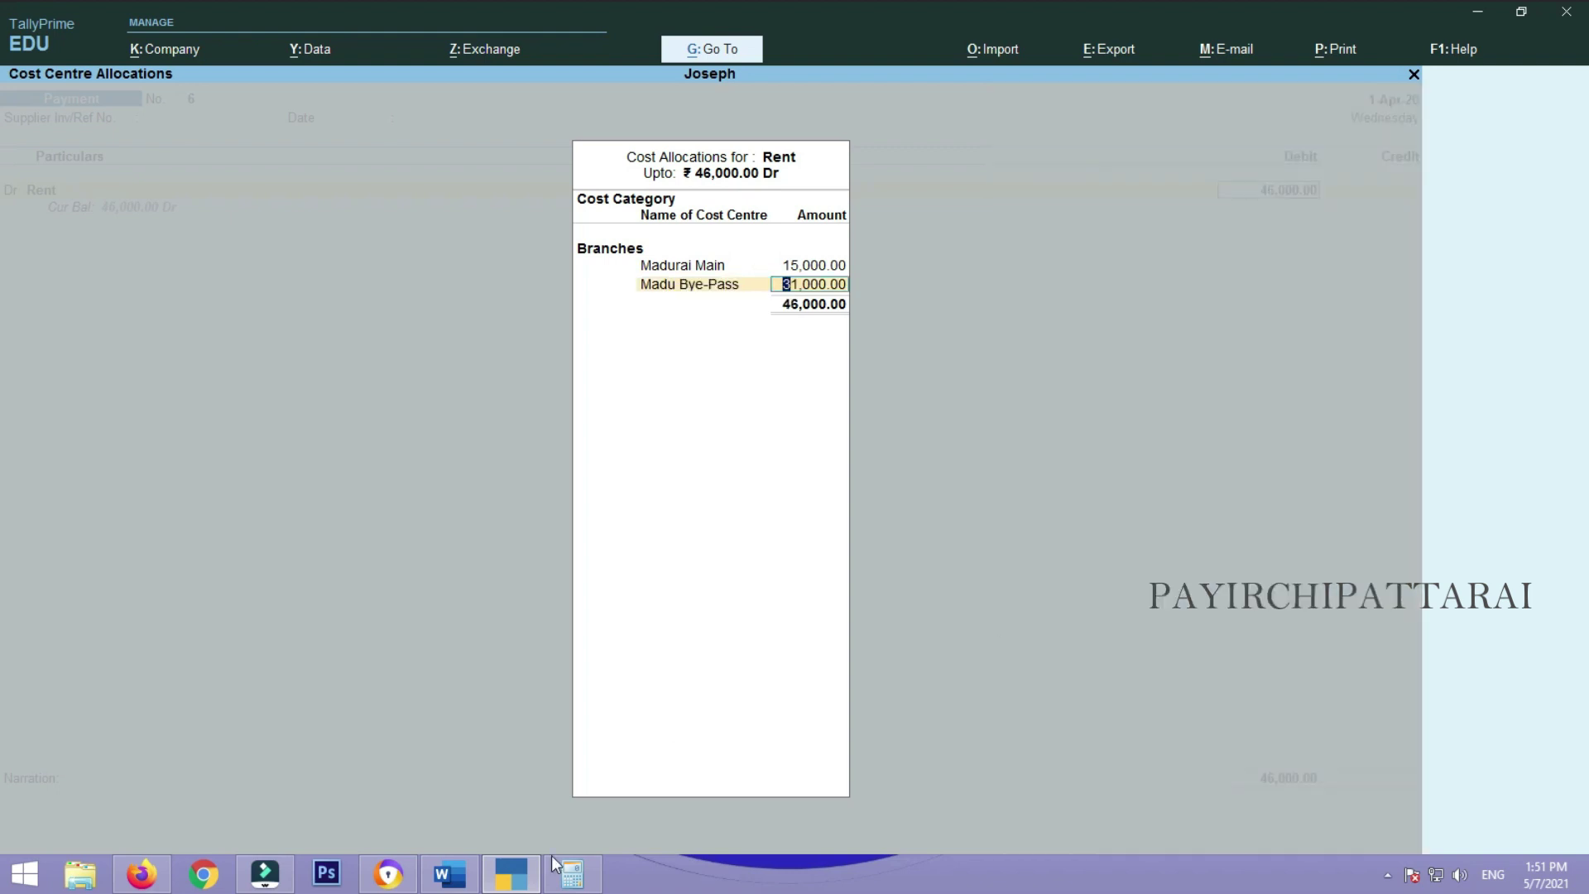
pyautogui.click(442, 875)
pyautogui.click(441, 878)
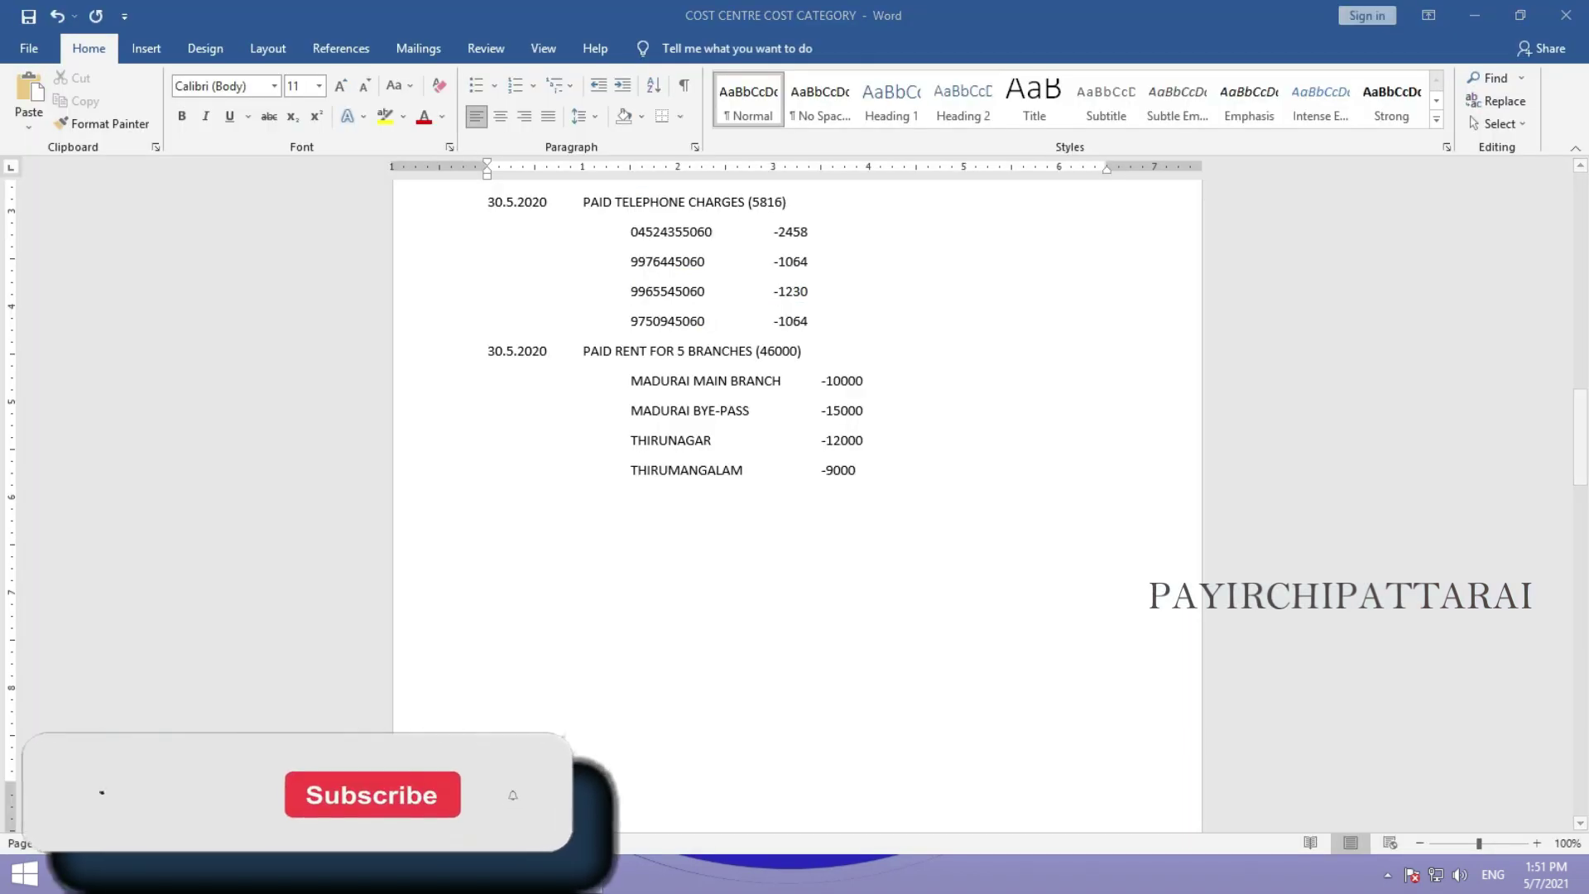
pyautogui.click(792, 260)
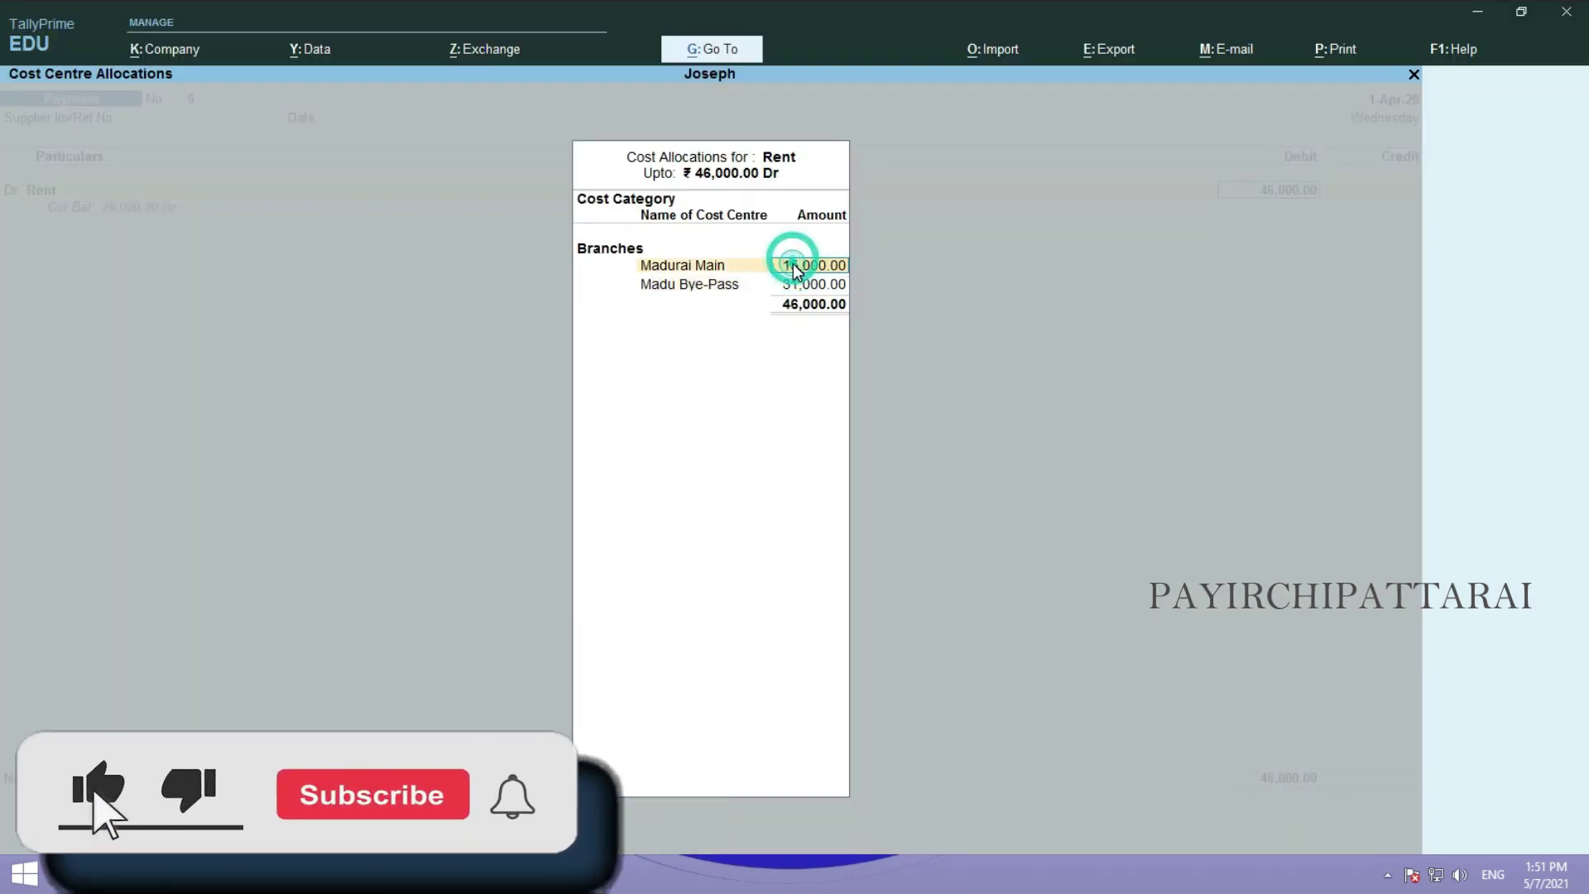
pyautogui.write('10,000')
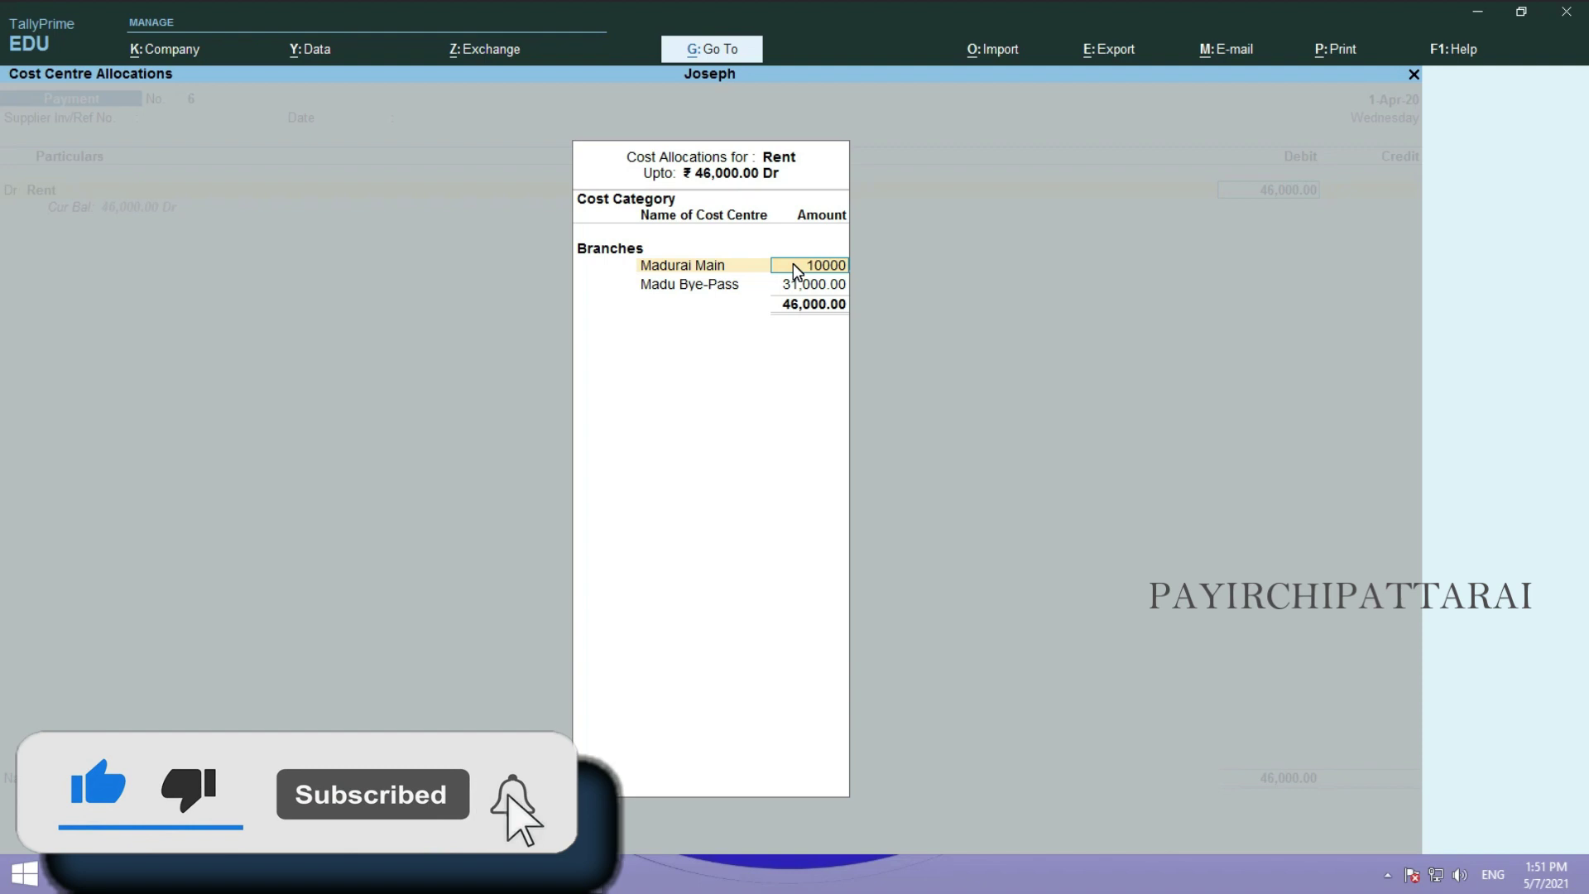
pyautogui.press('Return')
pyautogui.press('Return')
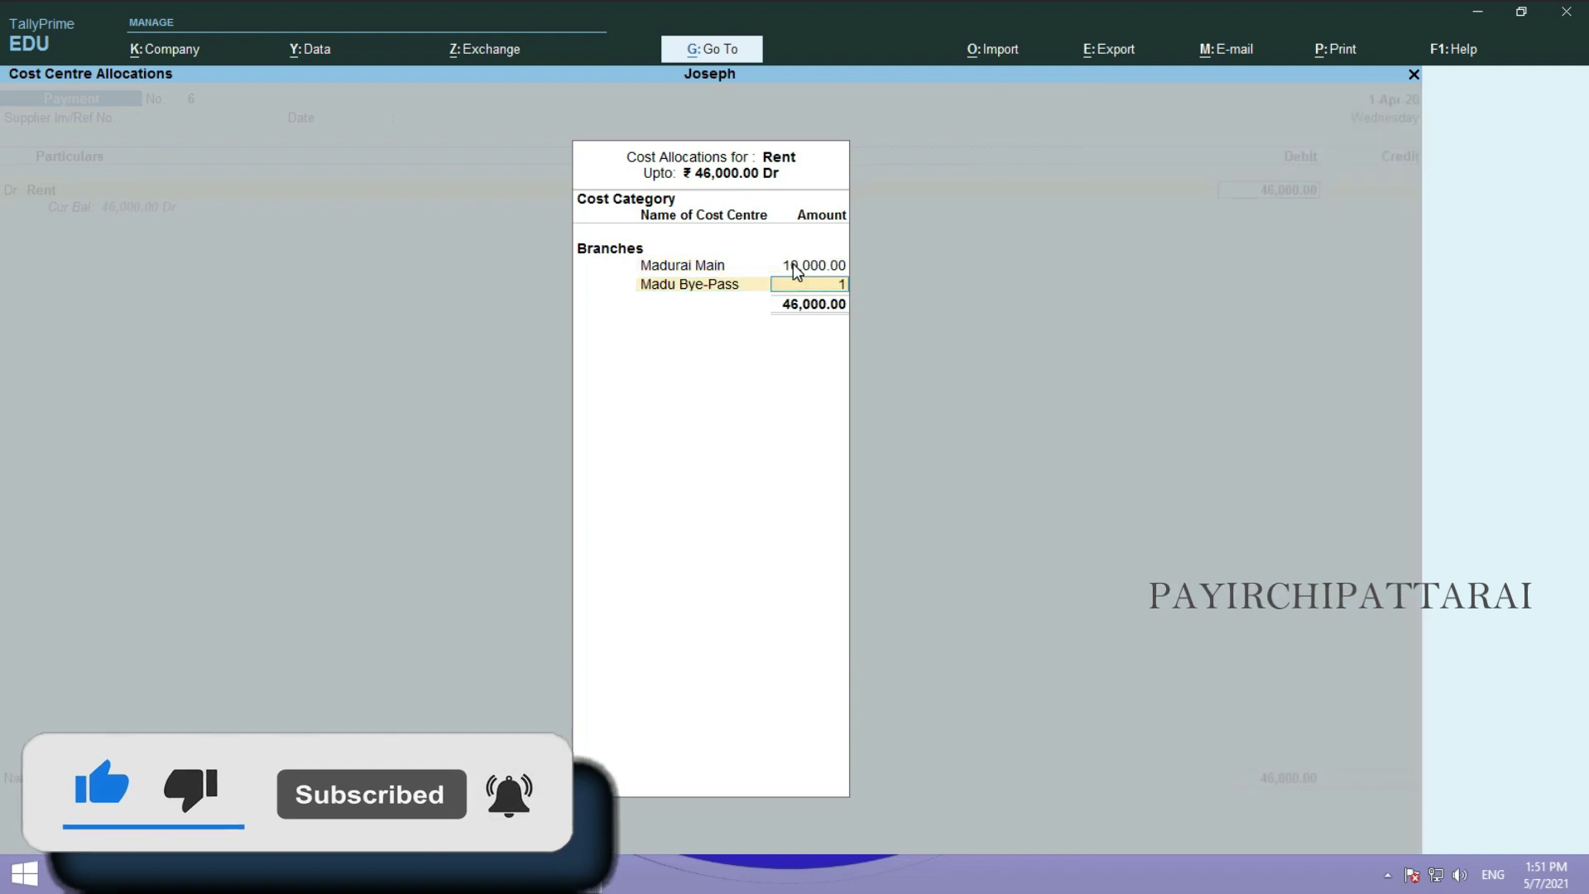
pyautogui.write('15000')
pyautogui.press('Return')
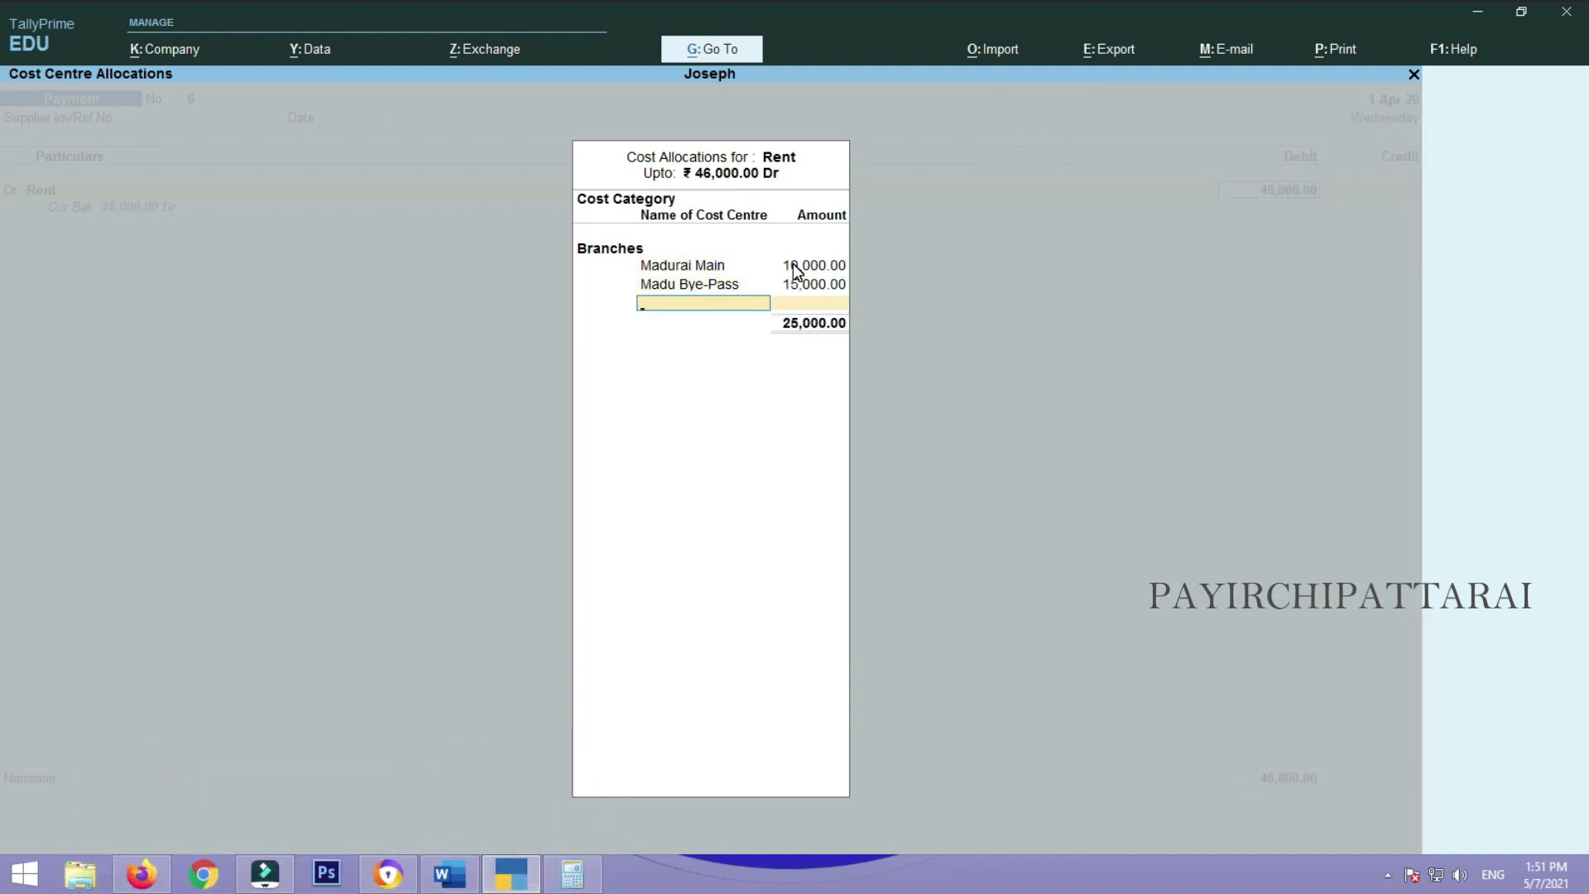
pyautogui.write('Thi')
pyautogui.press('Down')
pyautogui.press('Return')
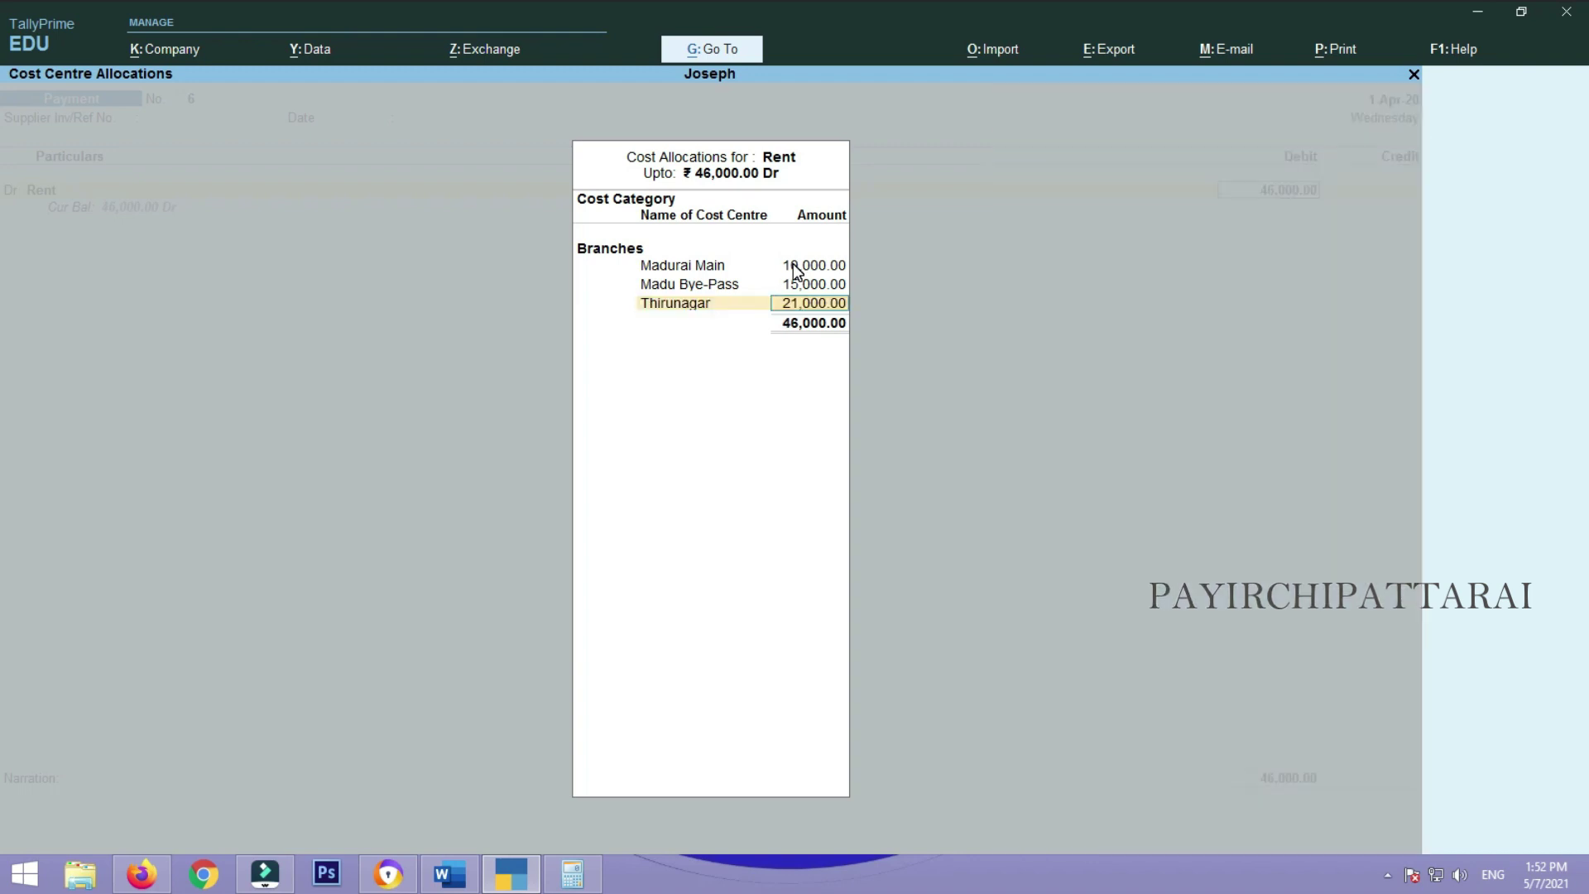
# Allocate Thirunagar 12,000 and Thirumangalam 9,000
pyautogui.write('12000')
pyautogui.press('Return')
pyautogui.write('Thi')
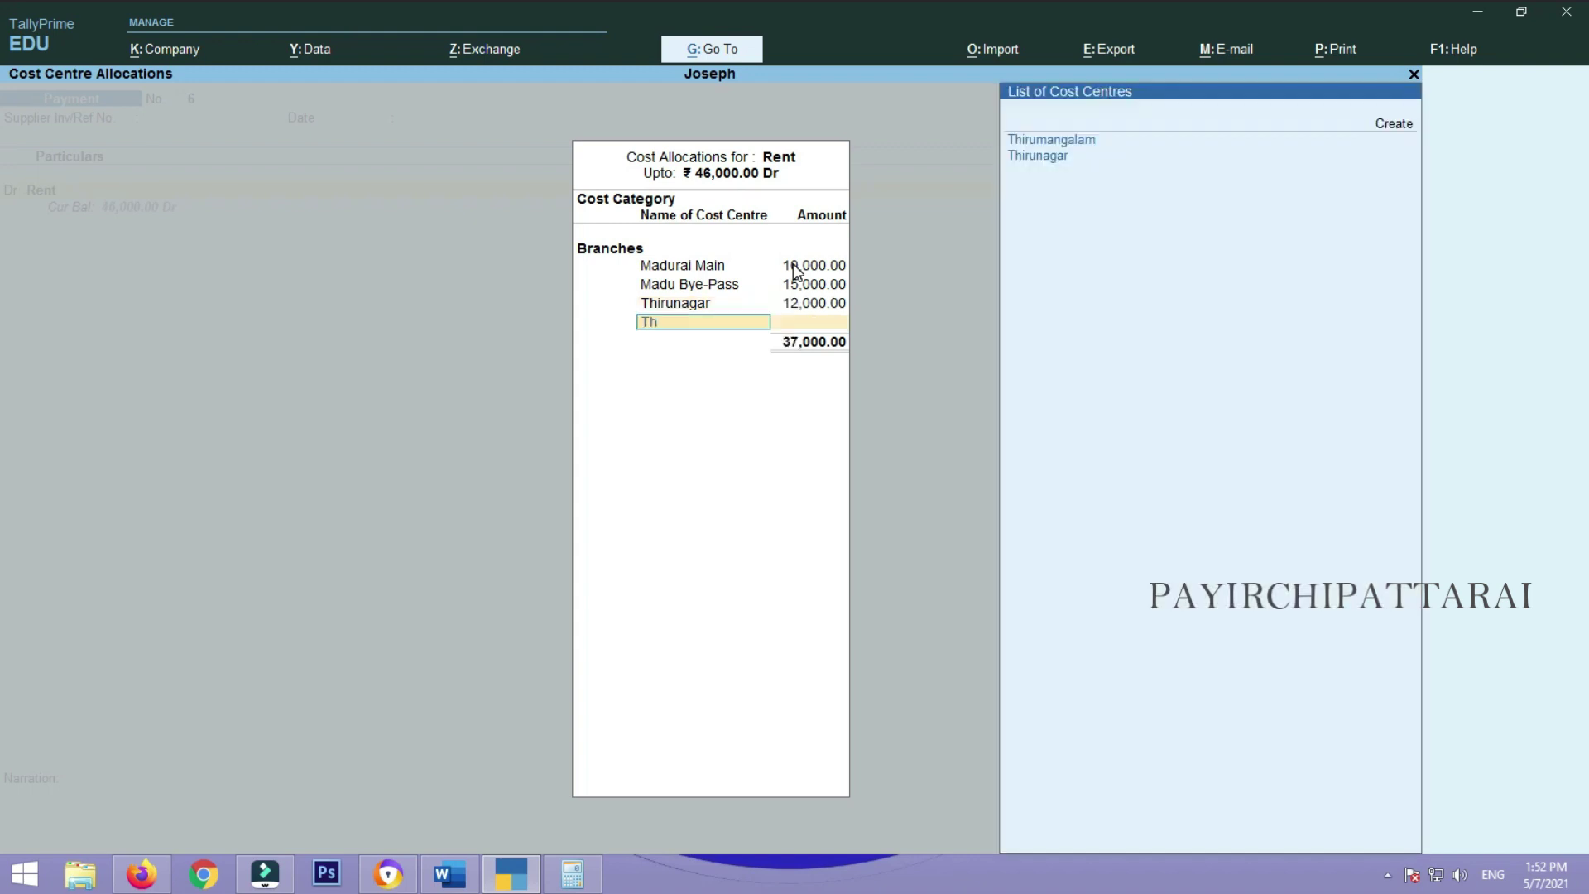
pyautogui.press('Return')
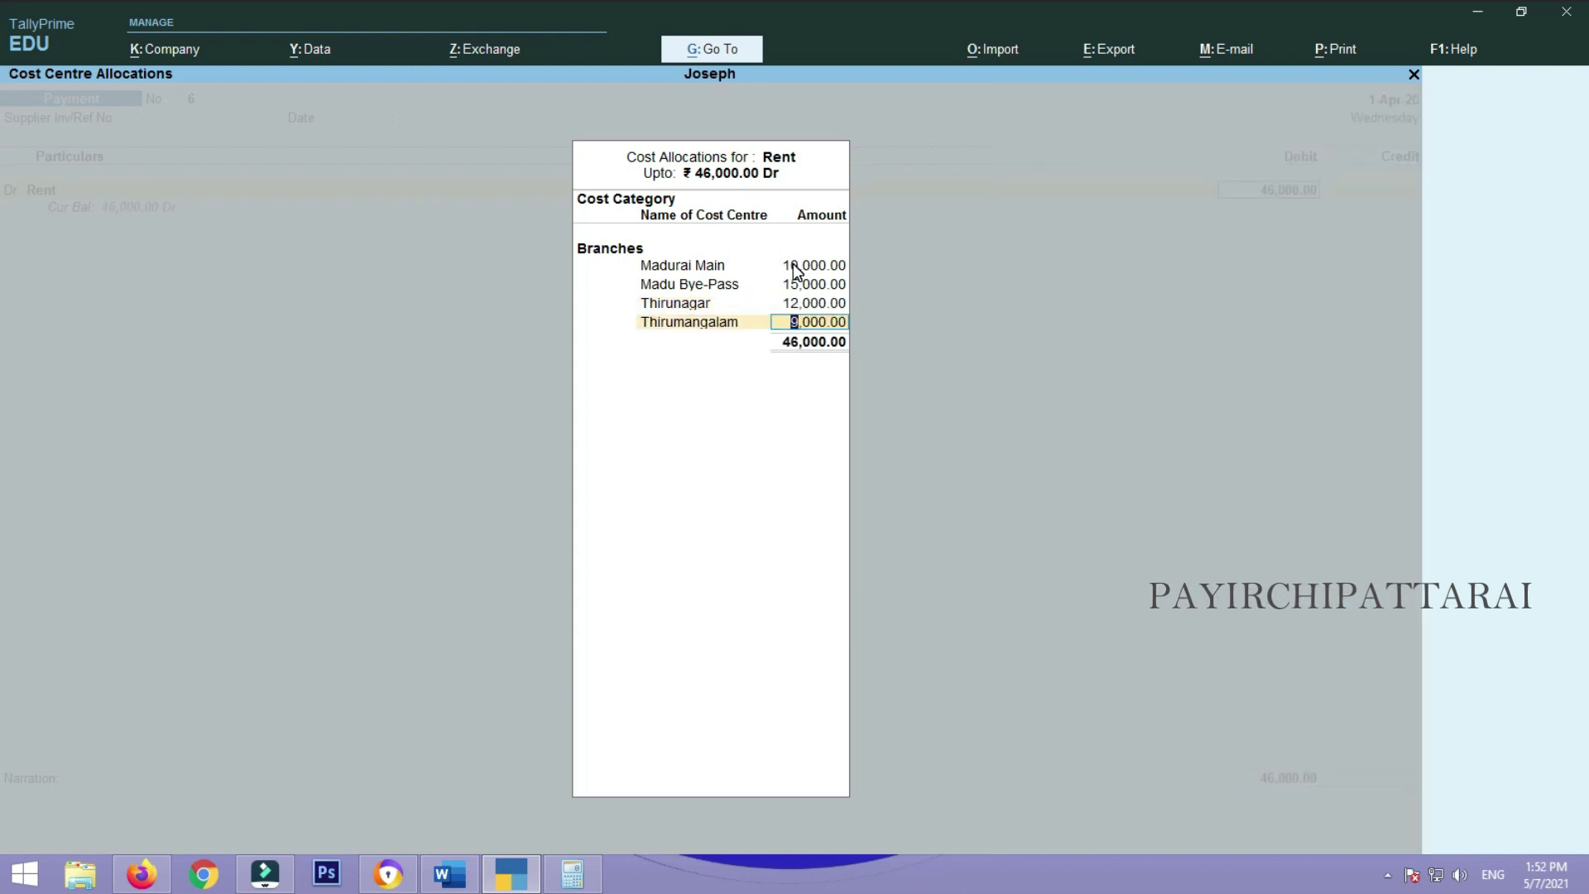
pyautogui.press('Return')
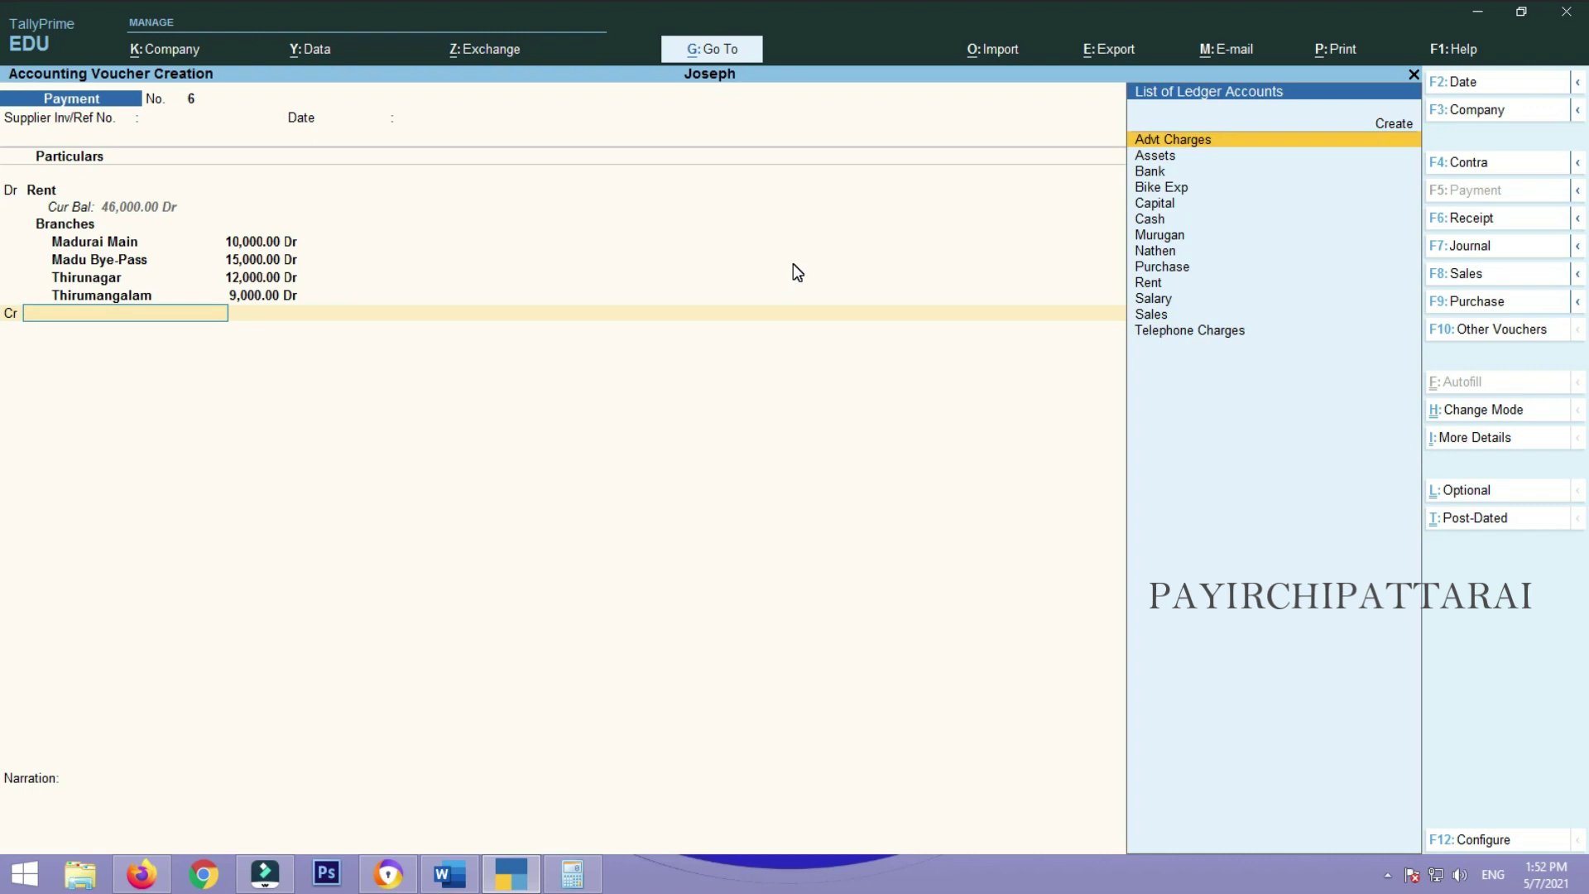
# Credit Cash for 46,000 and save the Rent payment voucher
pyautogui.write('c')
pyautogui.press('Down')
pyautogui.press('Down')
pyautogui.press('Return')
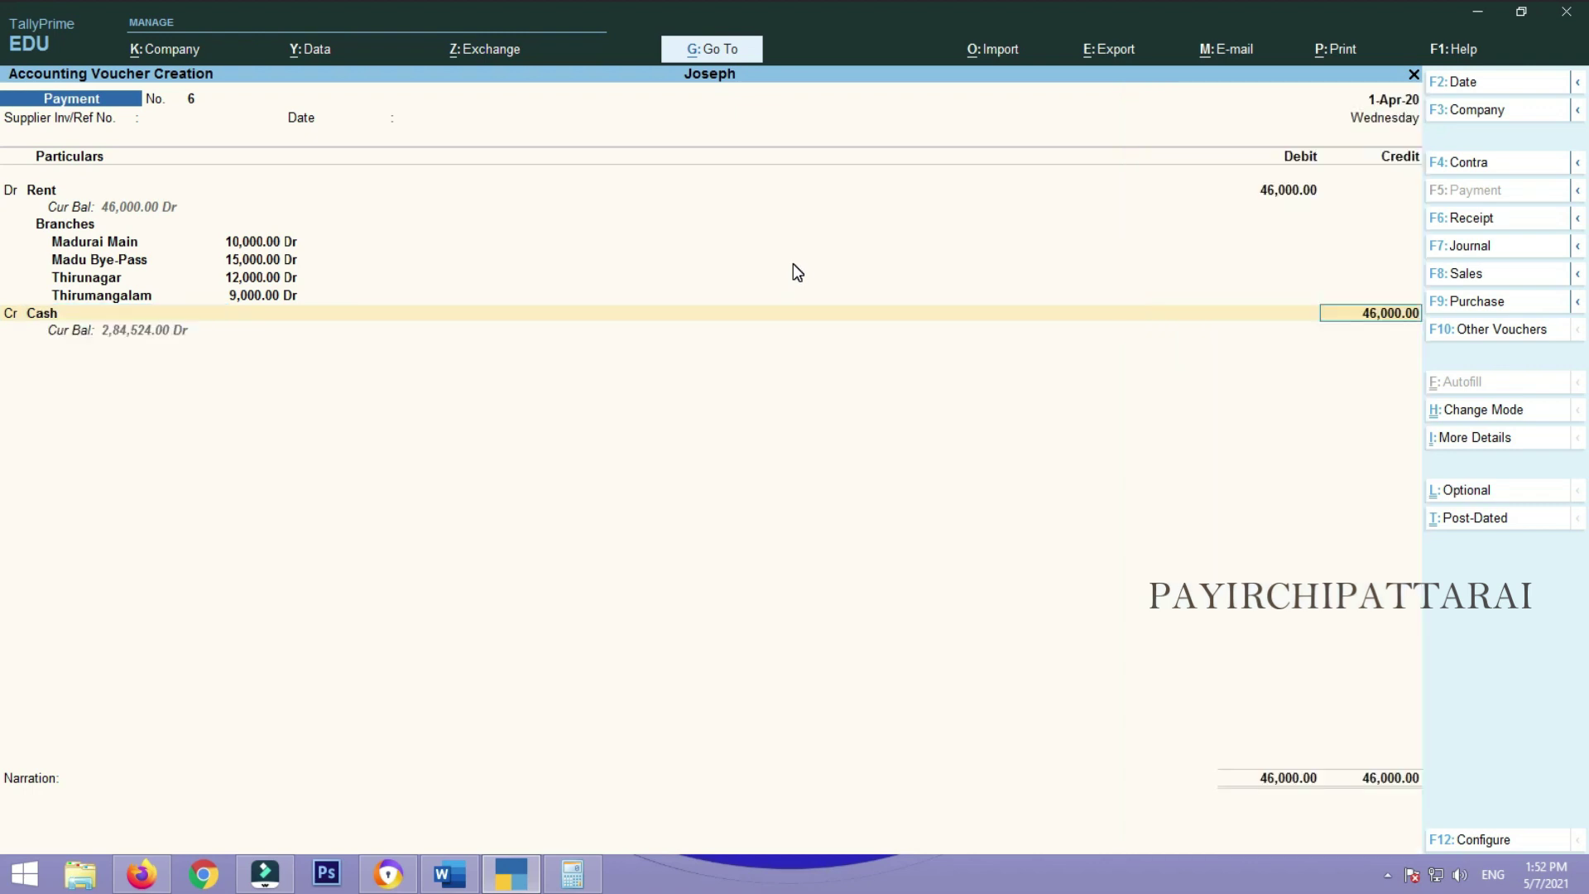
pyautogui.press('Return')
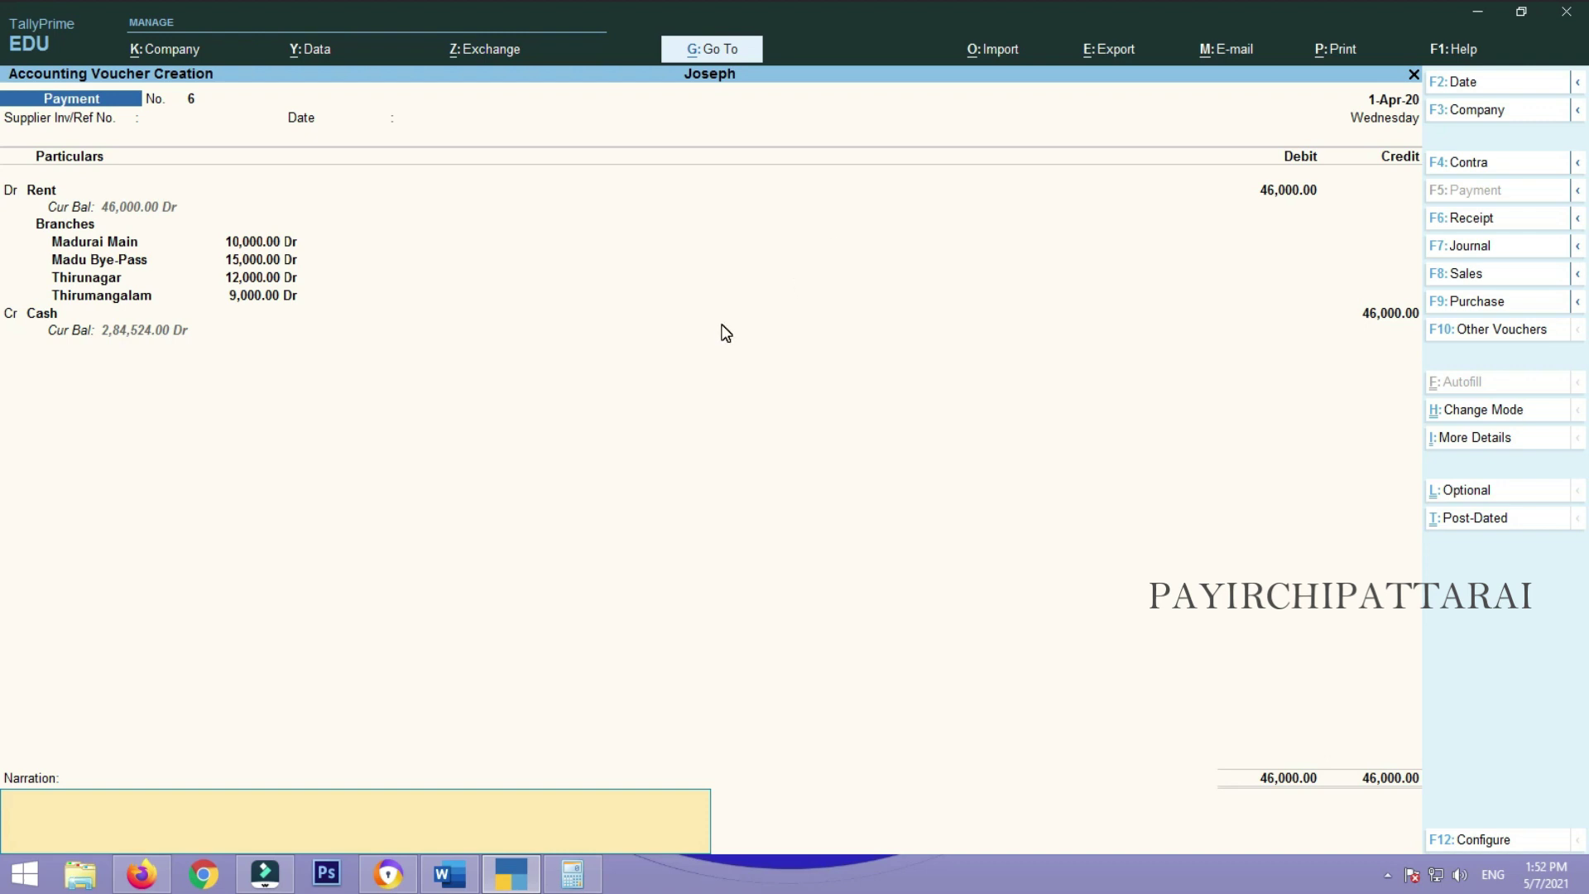
pyautogui.press('Return')
pyautogui.press('Return')
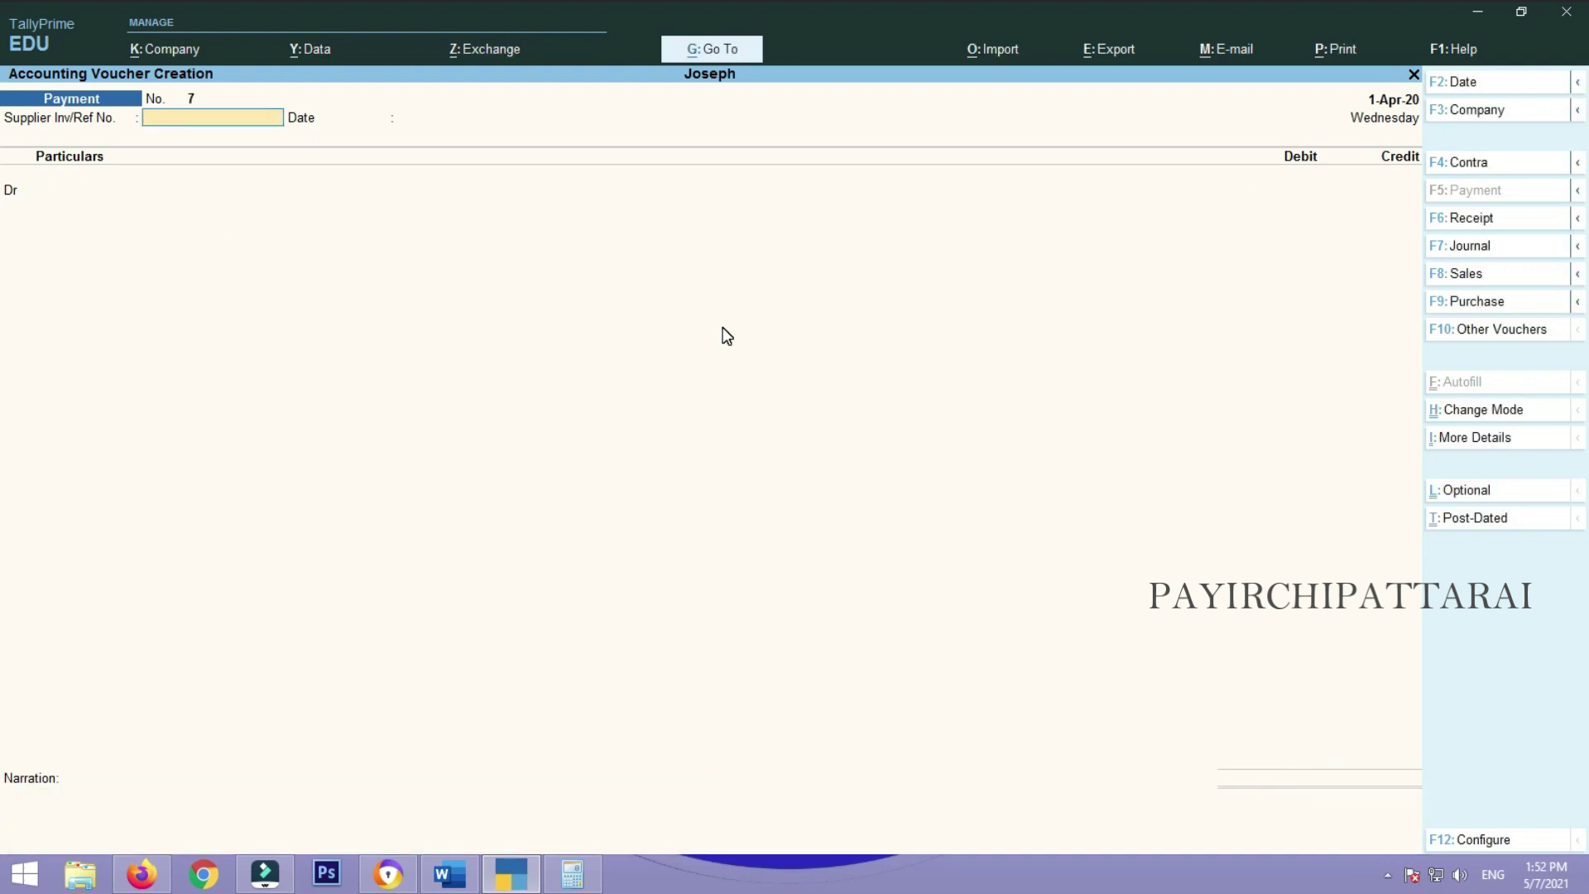
pyautogui.click(455, 882)
pyautogui.scroll(-10, 745, 488)
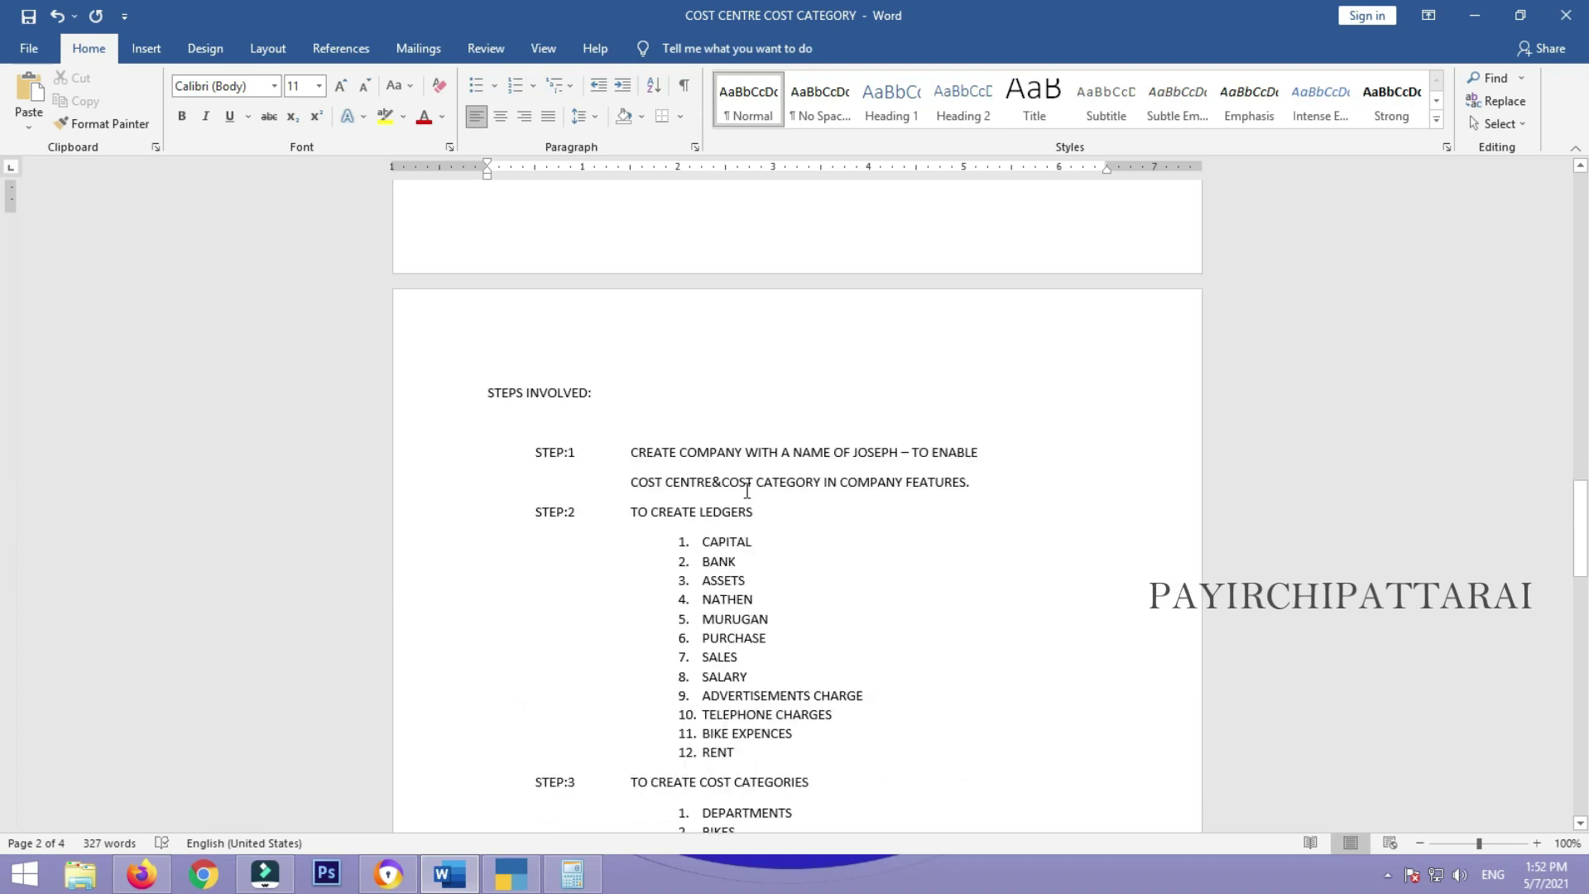
pyautogui.scroll(-15, 734, 493)
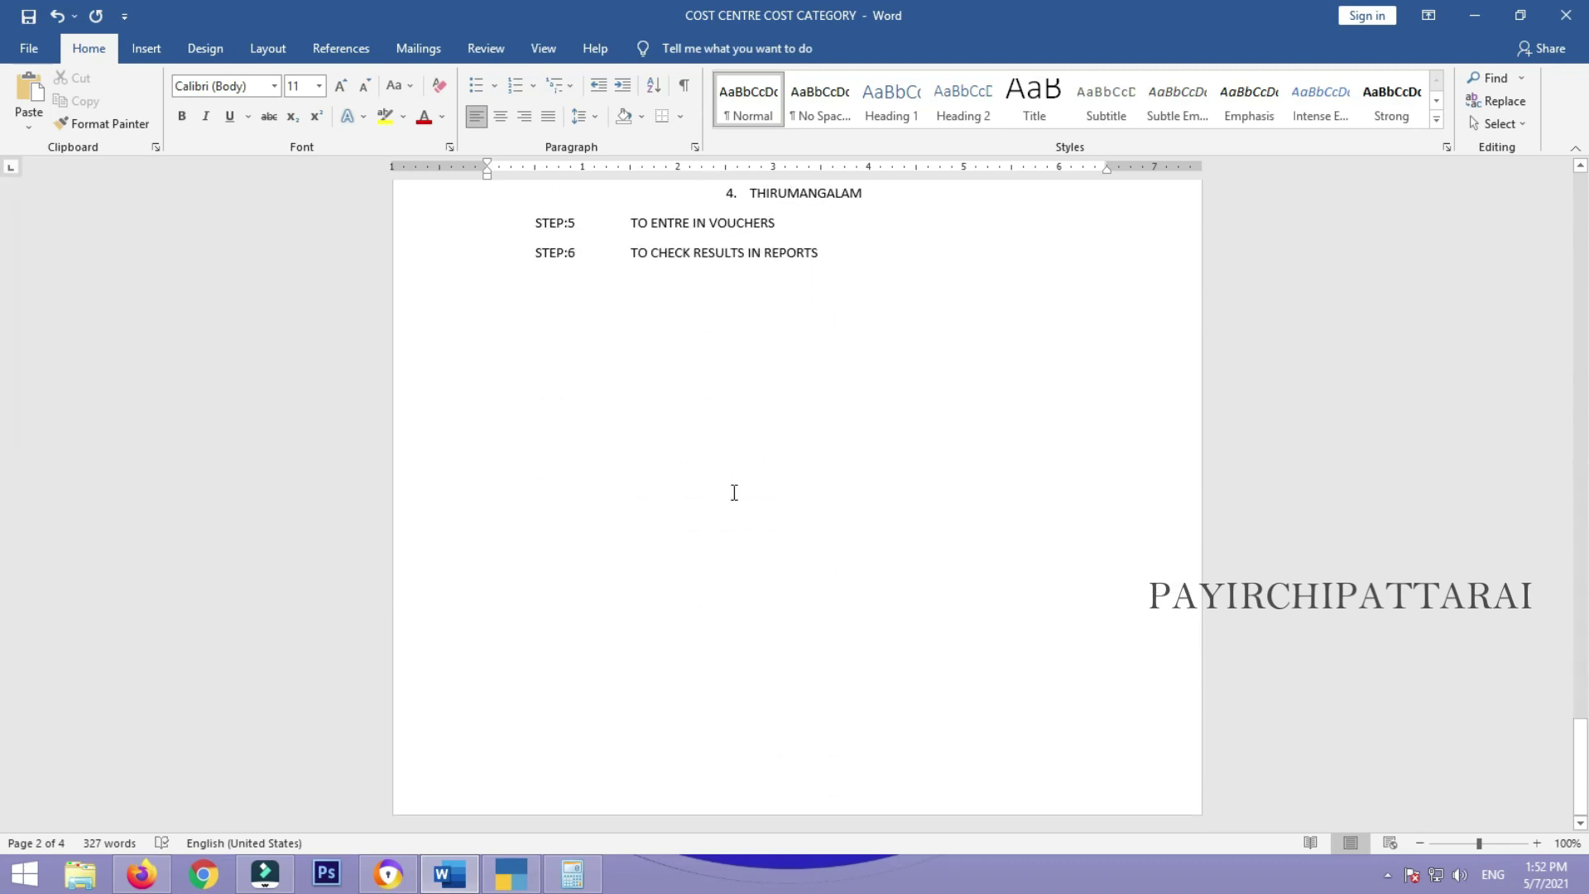
pyautogui.moveTo(632, 461); pyautogui.dragTo(807, 478)
pyautogui.click(844, 499)
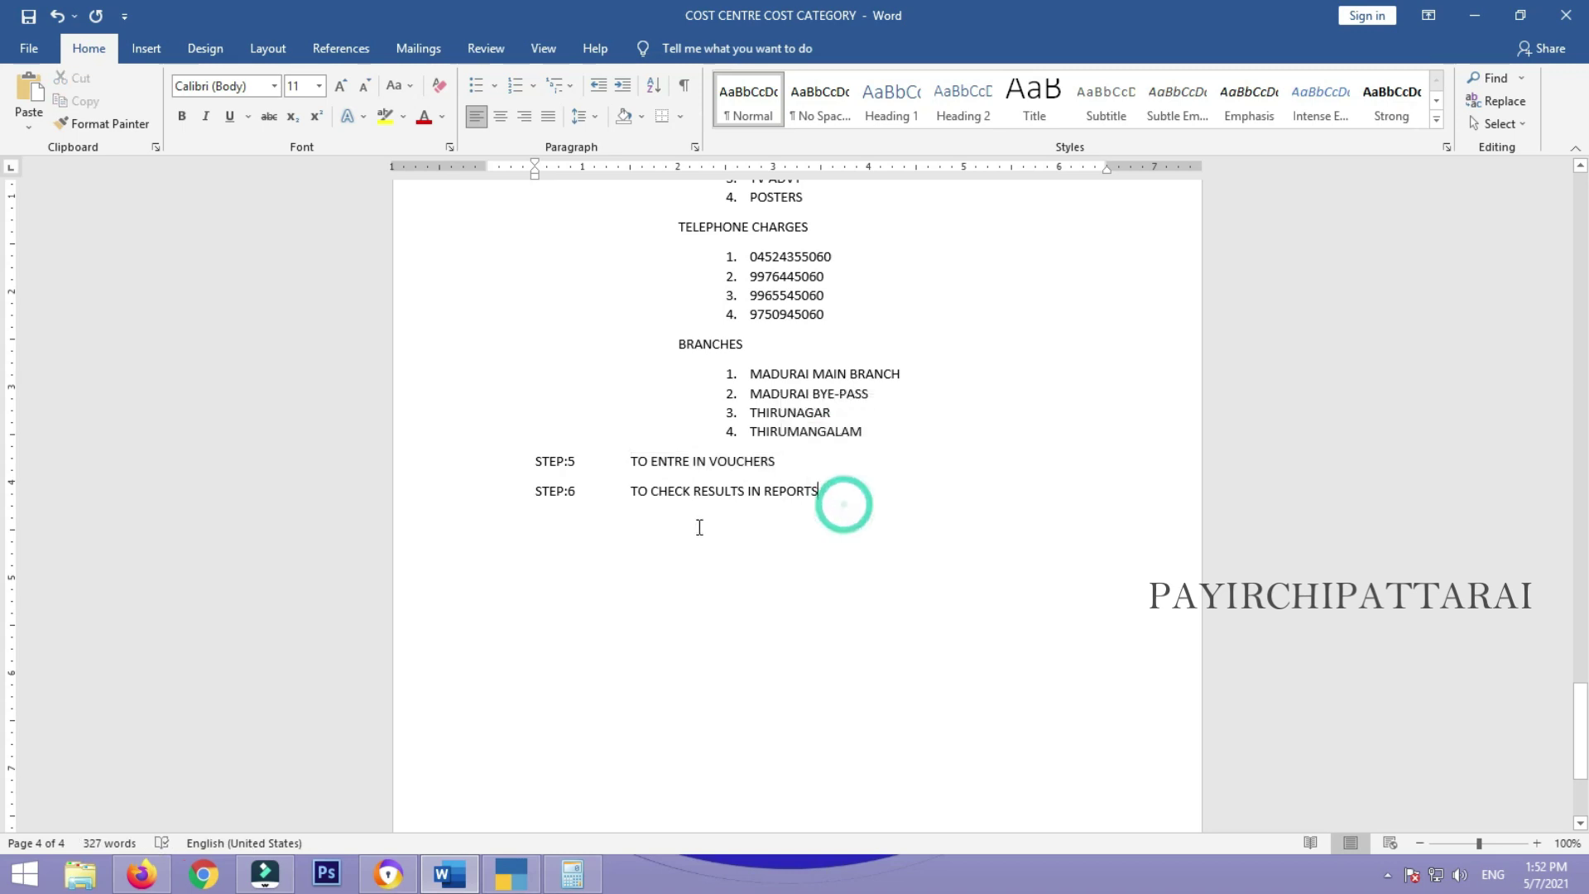
pyautogui.scroll(-4, 595, 433)
pyautogui.moveTo(525, 306); pyautogui.dragTo(839, 299)
pyautogui.click(687, 565)
pyautogui.click(492, 883)
# Quit the blank voucher entry and open the Day Book from Display More Reports
pyautogui.press('Escape')
pyautogui.press('y')
pyautogui.press('Down')
pyautogui.press('Down')
pyautogui.press('Down')
pyautogui.press('Down')
pyautogui.press('Down')
pyautogui.press('Down')
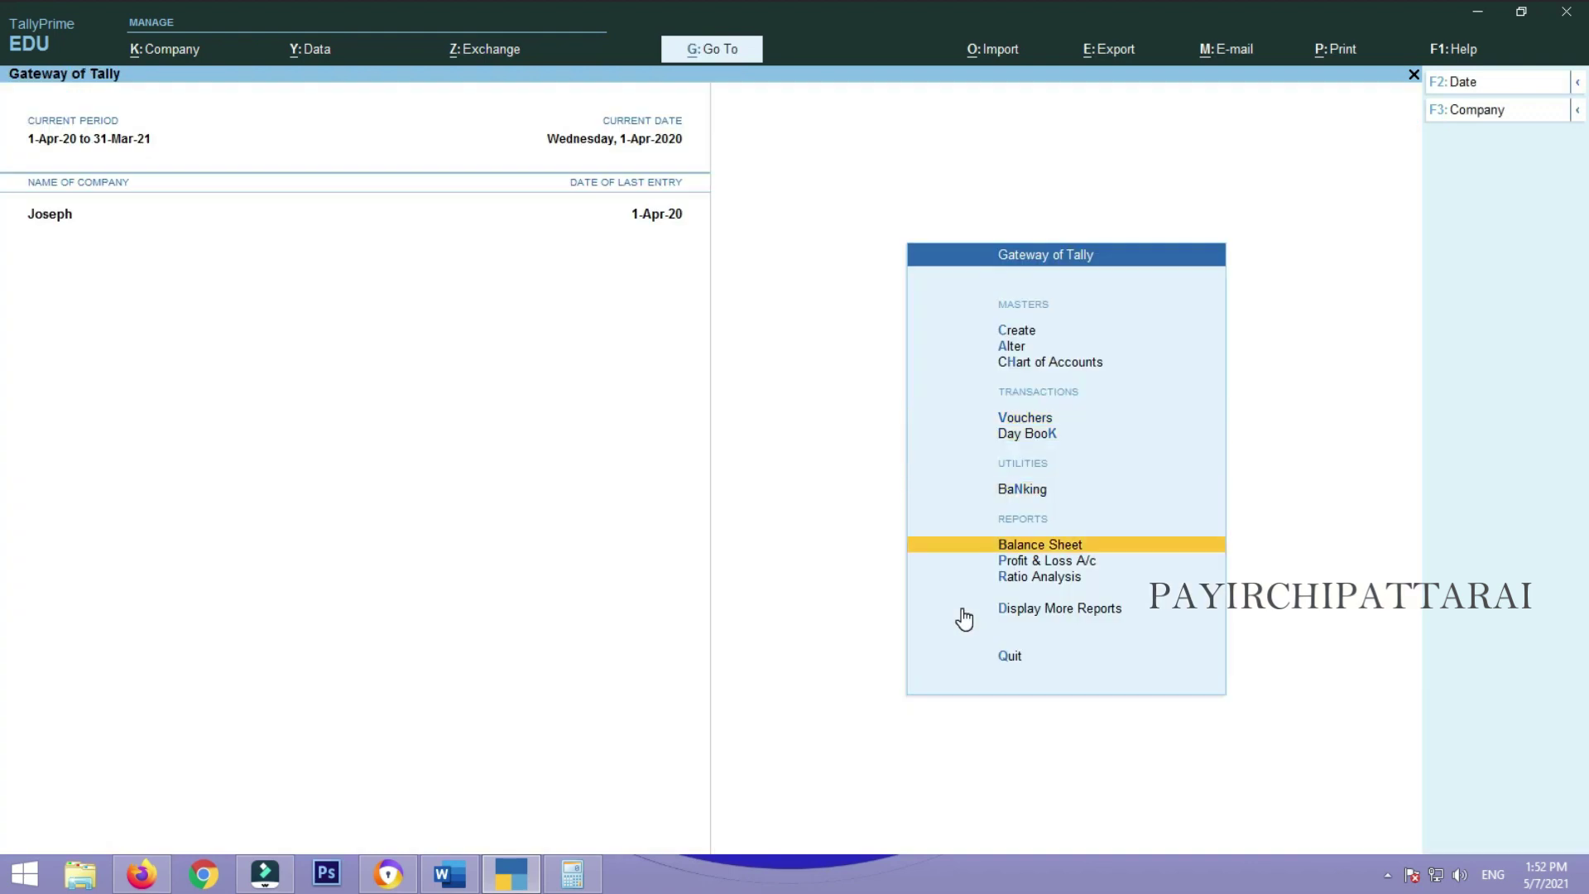
pyautogui.press('Up')
pyautogui.press('Down')
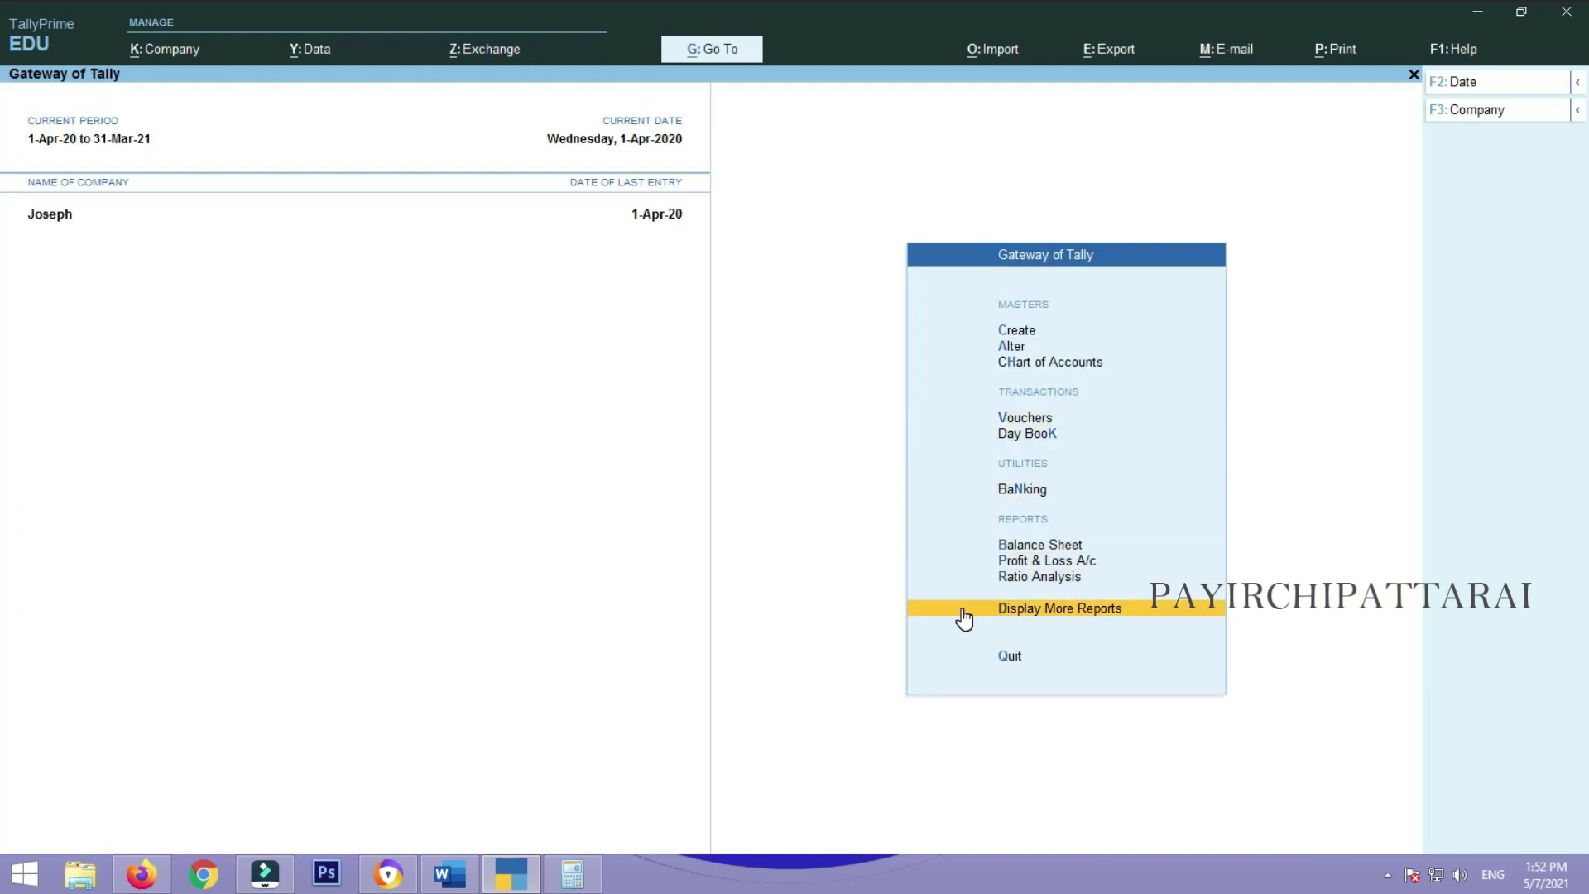
pyautogui.press('Return')
pyautogui.press('Down')
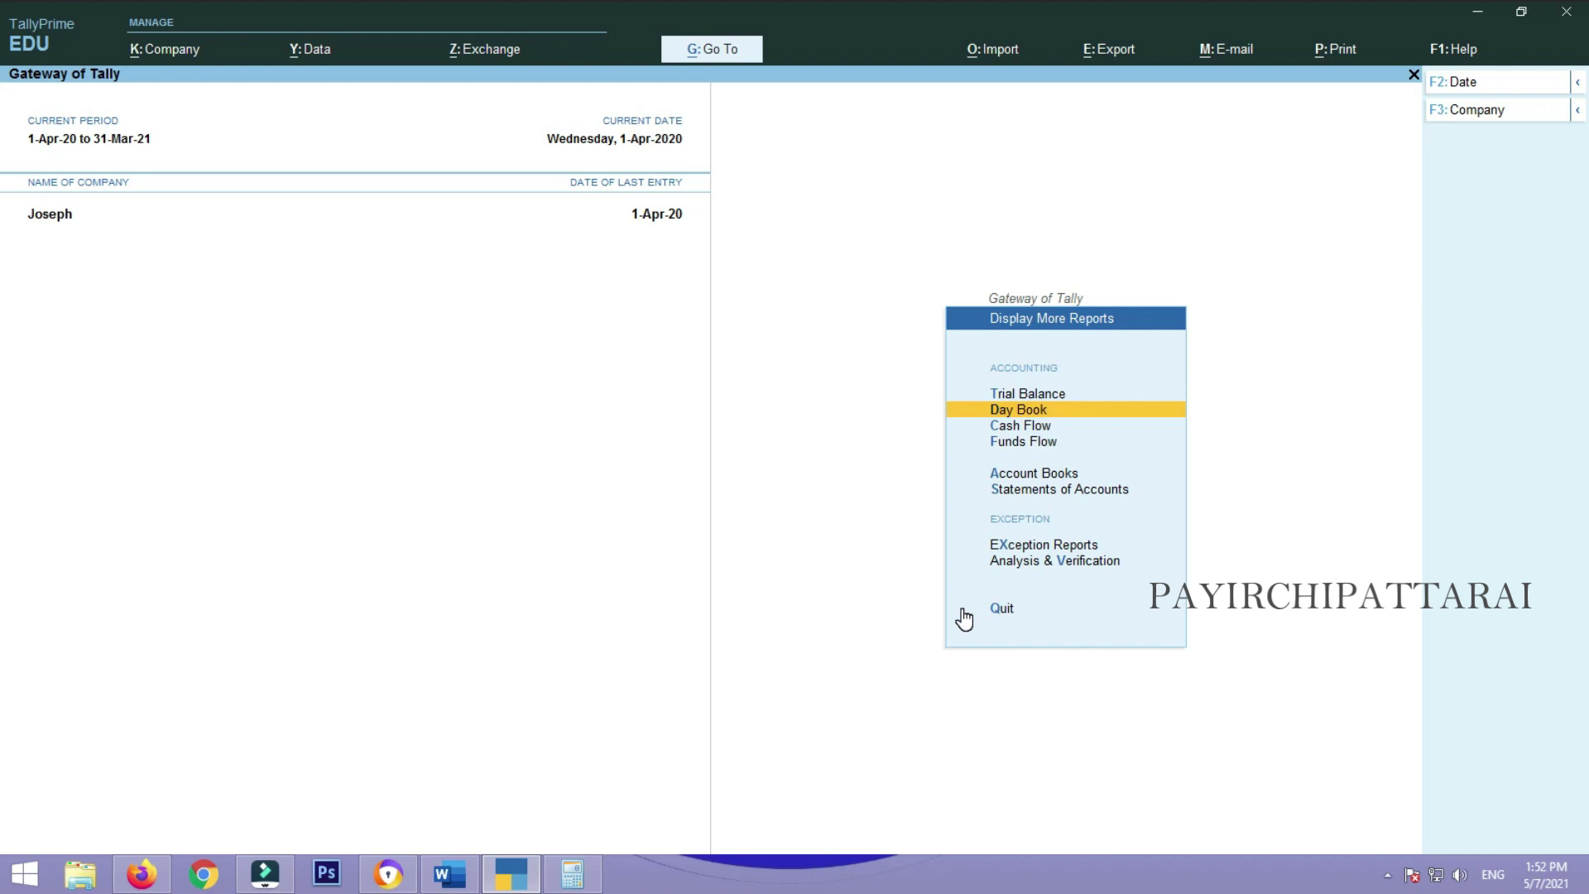
pyautogui.press('Return')
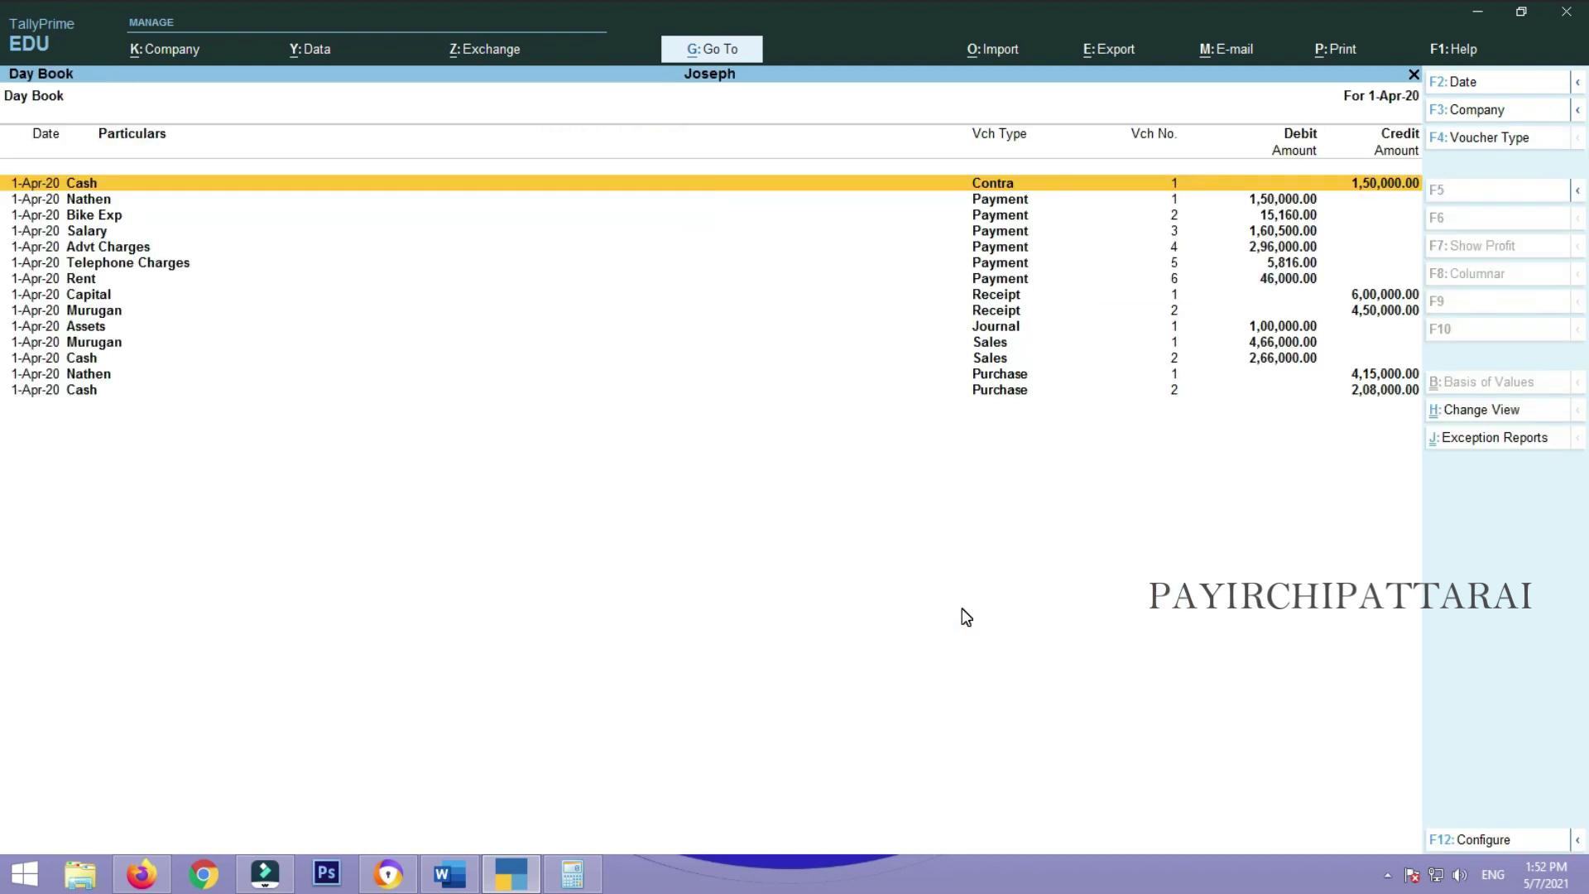
# Open the Telephone Charges payment voucher to review it, then return to the Day Book
pyautogui.press('Down')
pyautogui.press('Down')
pyautogui.press('Down')
pyautogui.press('Up')
pyautogui.press('Down')
pyautogui.press('Down')
pyautogui.press('Down')
pyautogui.press('Return')
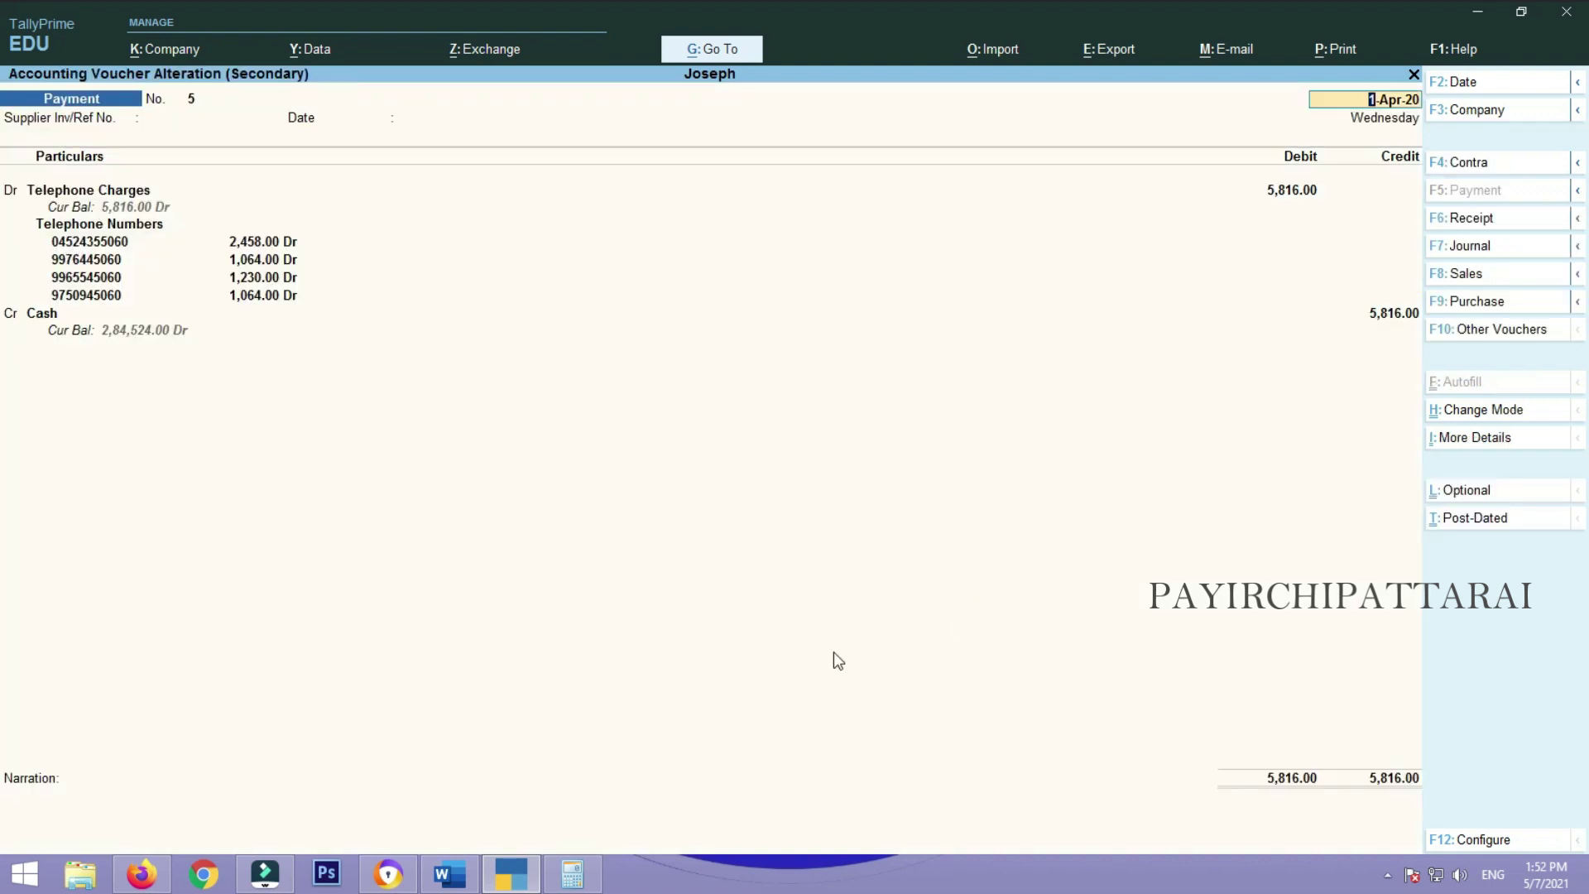
pyautogui.press('BackSpace')
pyautogui.press('Escape')
pyautogui.press('y')
# Review the Rent payment voucher unchanged, then back out of the Day Book to the main menu
pyautogui.press('Down')
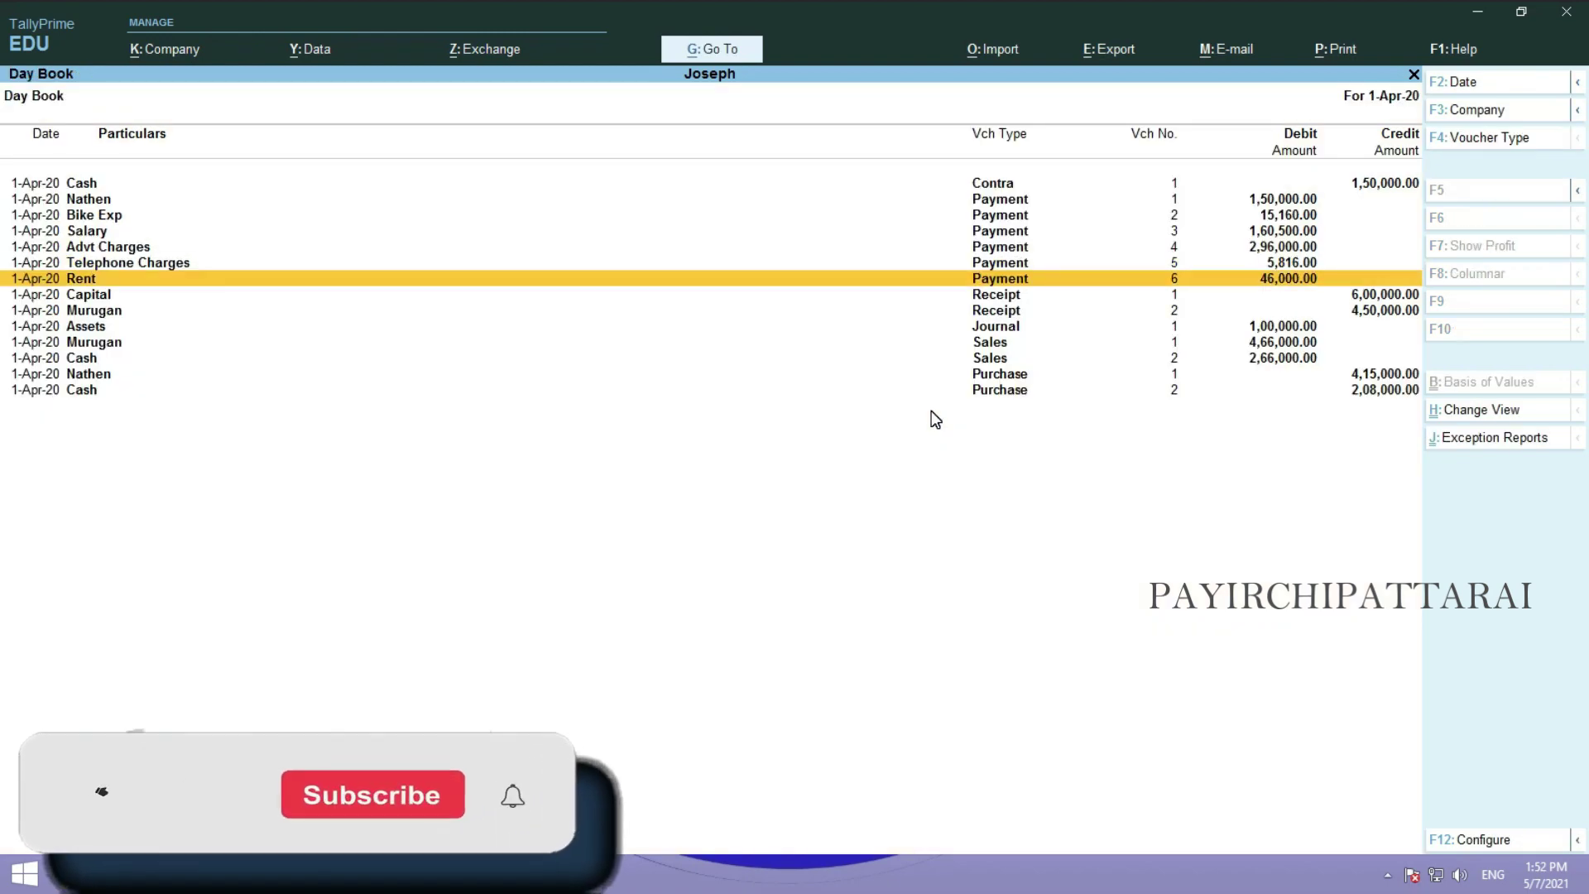
pyautogui.press('Return')
pyautogui.press('Return')
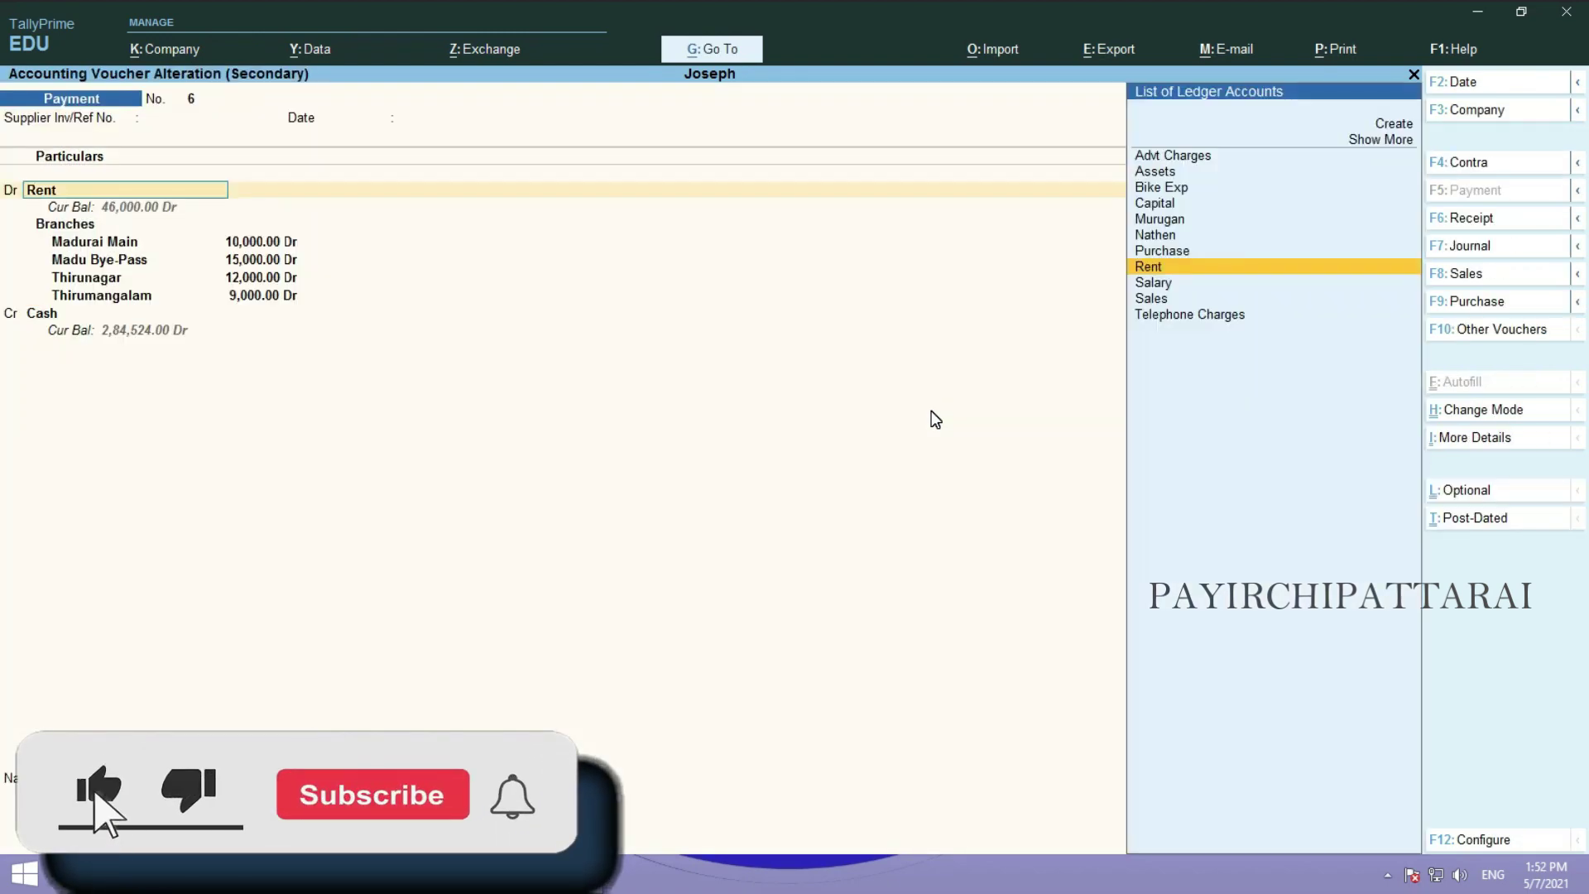
pyautogui.press('Up')
pyautogui.press('Home')
pyautogui.press('Escape')
pyautogui.press('Down')
pyautogui.press('Down')
pyautogui.press('Down')
pyautogui.press('Down')
pyautogui.press('Escape')
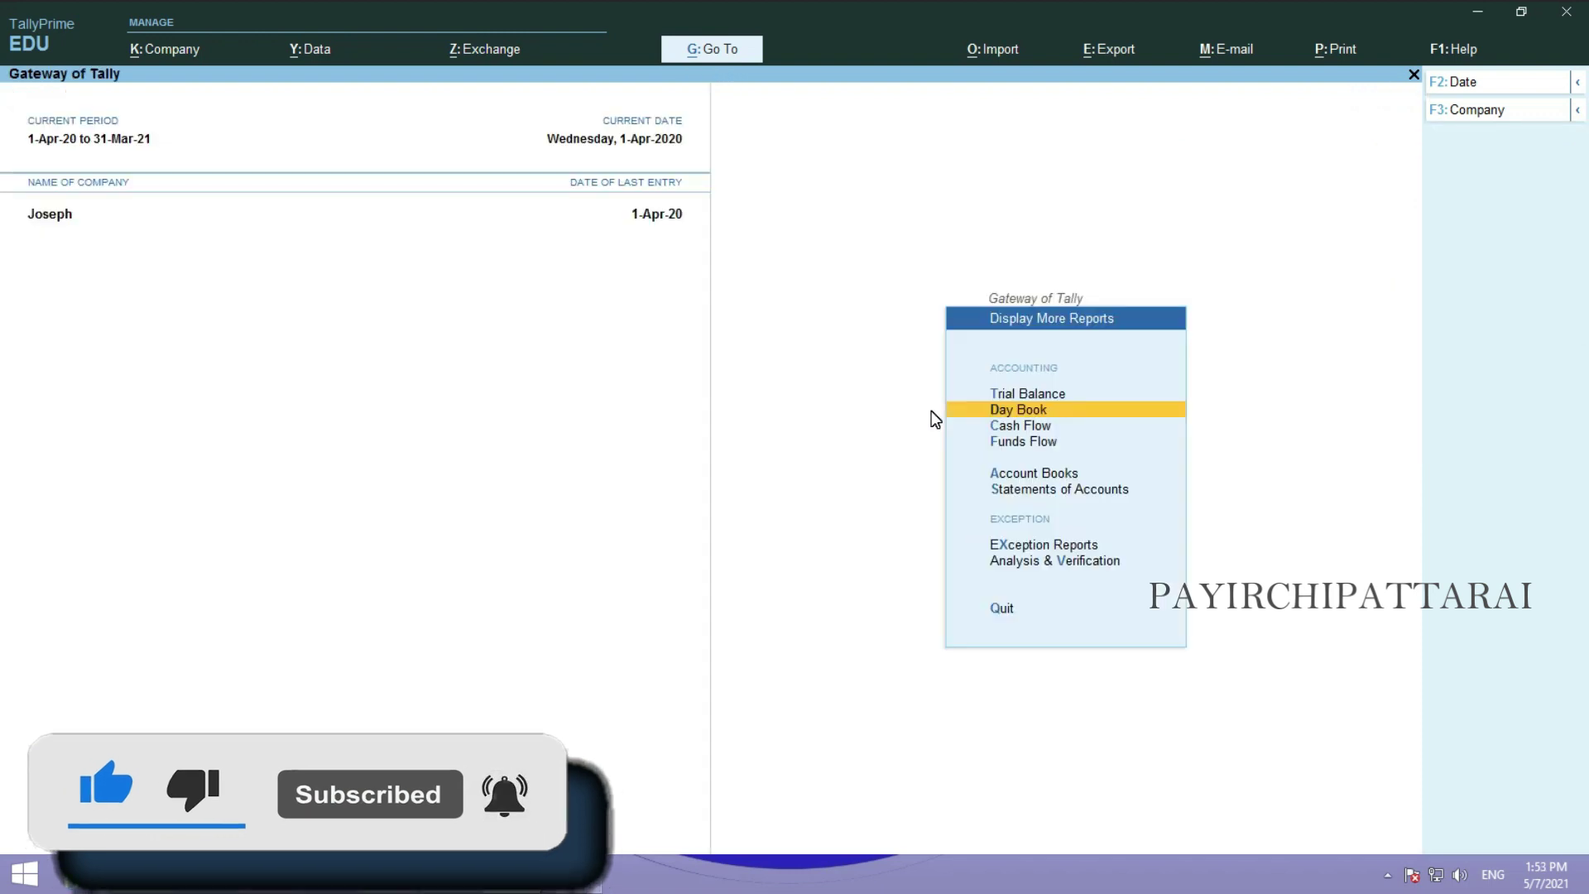
pyautogui.press('Escape')
pyautogui.press('Escape')
pyautogui.press('Escape')
# Reopen the Day Book, scroll to the Advt Charges payment, then quit TallyPrime
pyautogui.press('Down')
pyautogui.press('Down')
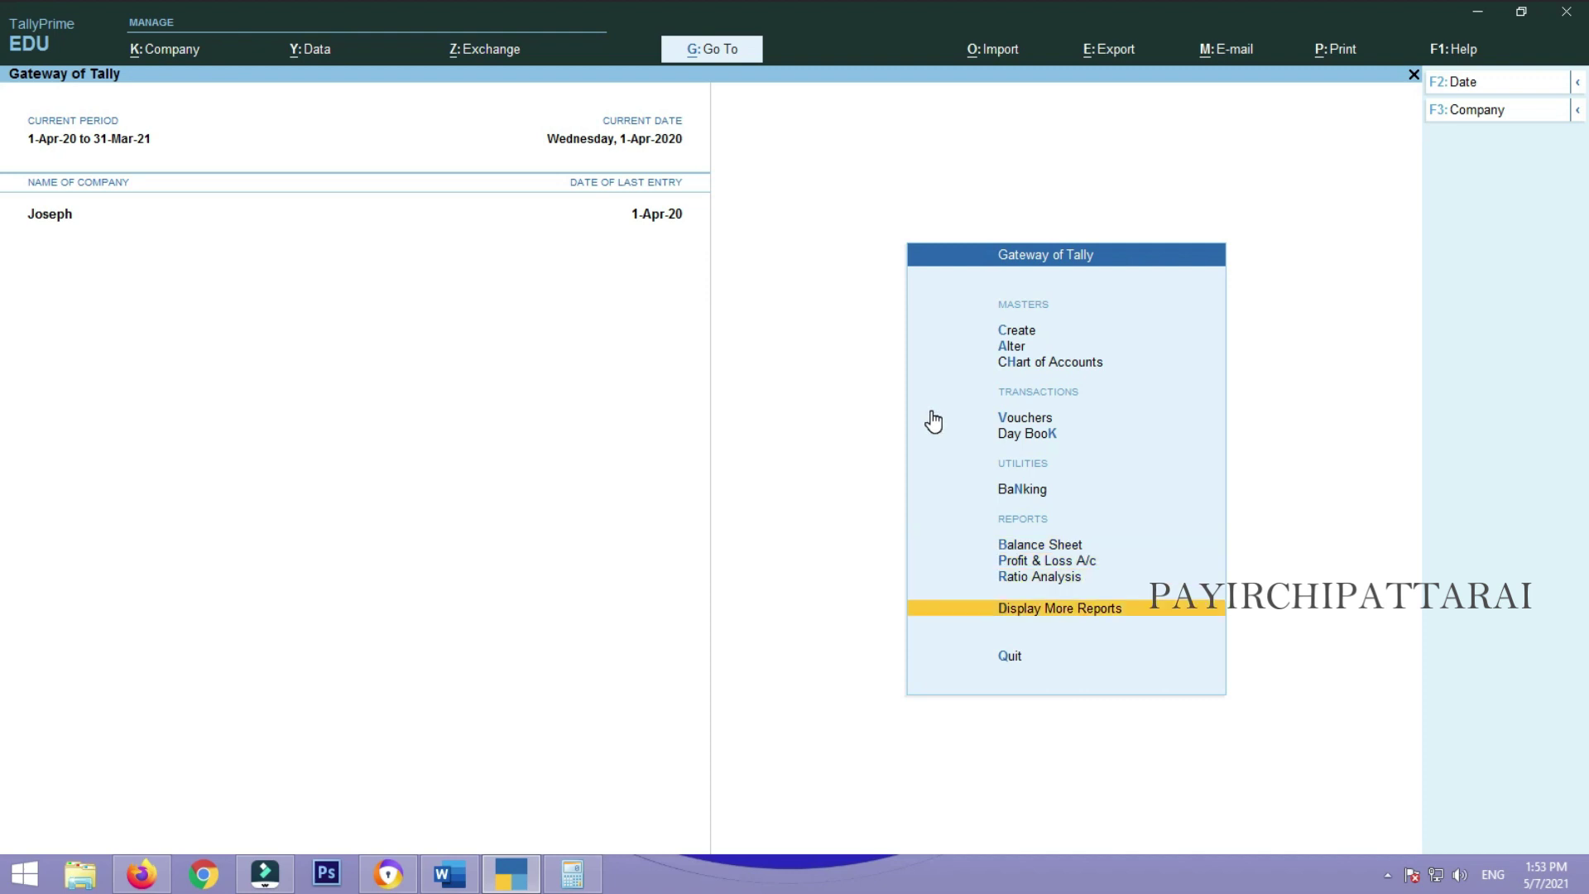
pyautogui.press('Return')
pyautogui.press('Down')
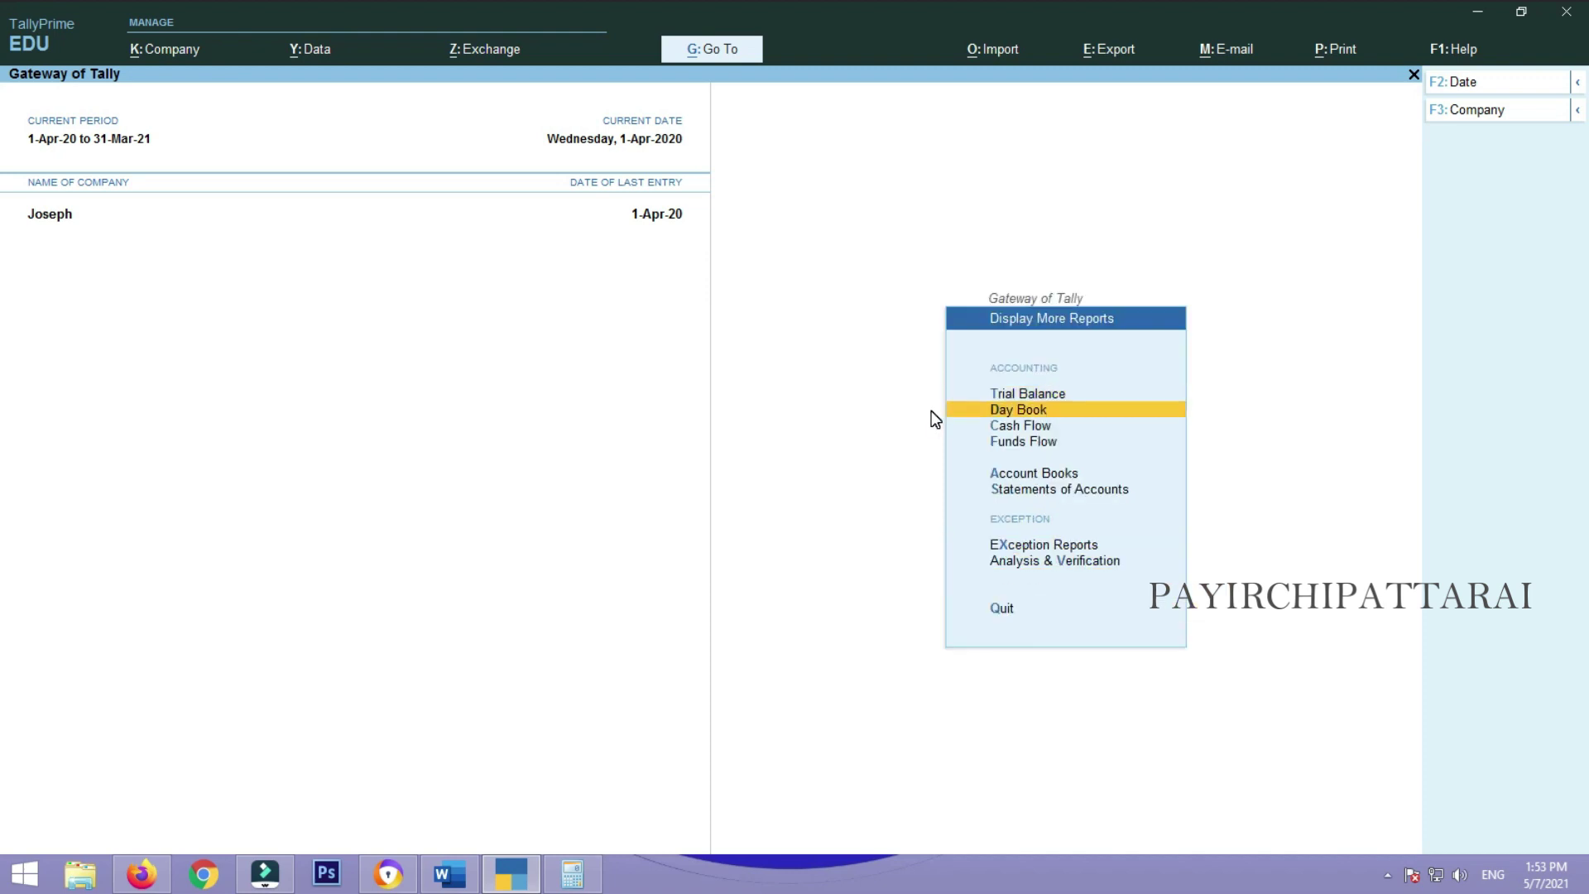
pyautogui.press('Return')
pyautogui.press('Down')
pyautogui.press('Down')
pyautogui.press('Down')
pyautogui.press('Down')
pyautogui.press('Down')
pyautogui.press('Down')
pyautogui.press('Down')
pyautogui.press('Down')
pyautogui.press('Down')
pyautogui.press('Down')
pyautogui.press('Down')
pyautogui.press('Down')
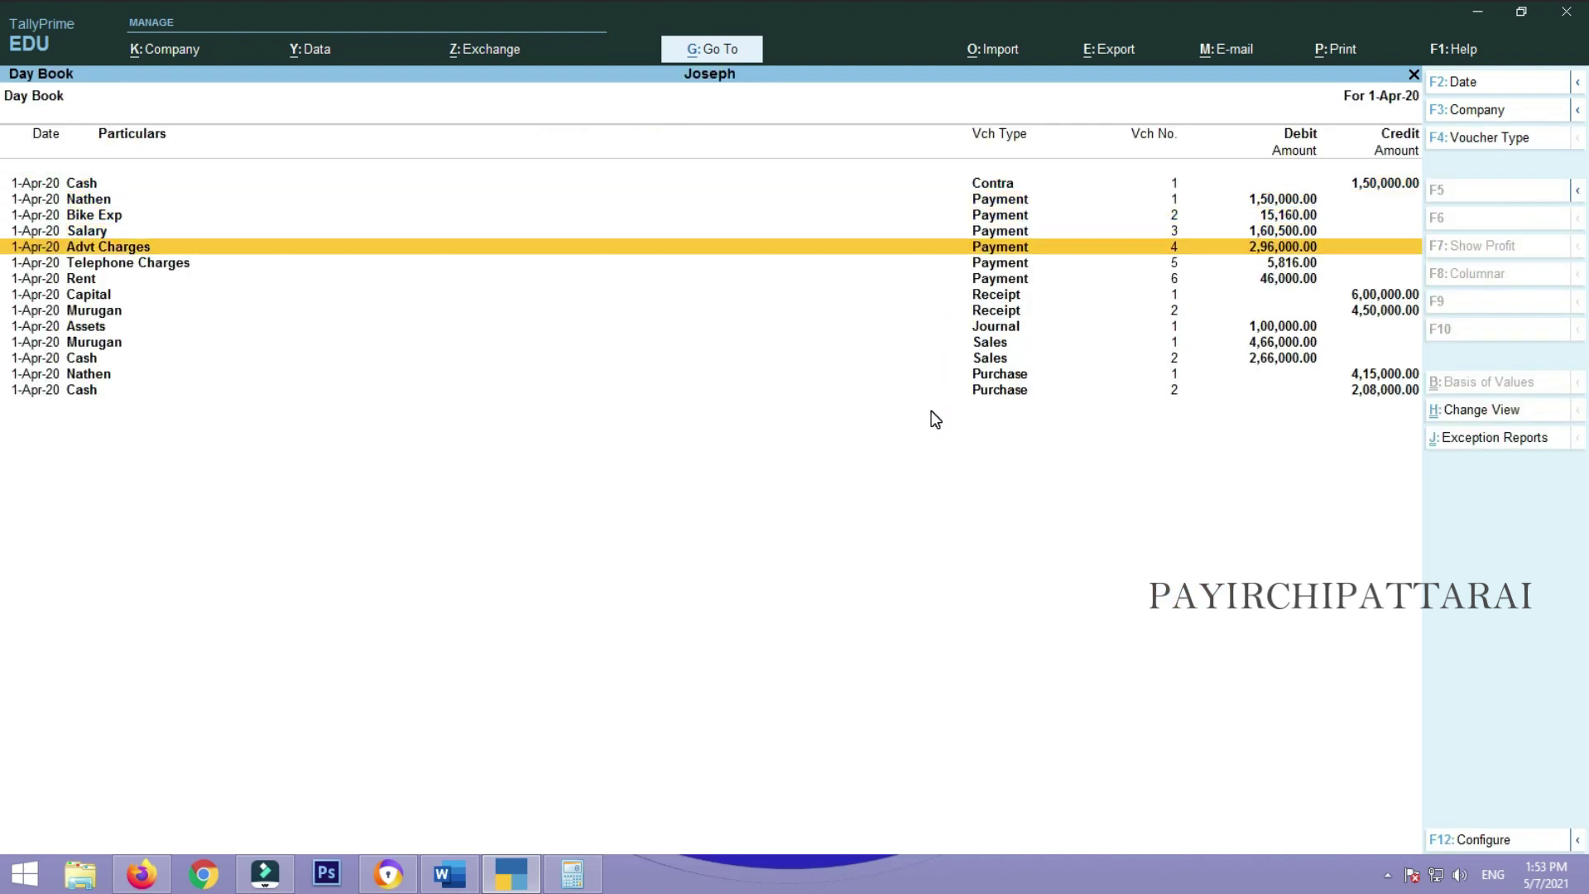
pyautogui.press('Up')
pyautogui.press('Up')
pyautogui.press('Up')
pyautogui.press('Up')
pyautogui.press('Up')
pyautogui.press('Up')
pyautogui.press('Up')
pyautogui.press('Up')
pyautogui.press('Up')
pyautogui.press('Up')
pyautogui.press('Up')
pyautogui.press('Up')
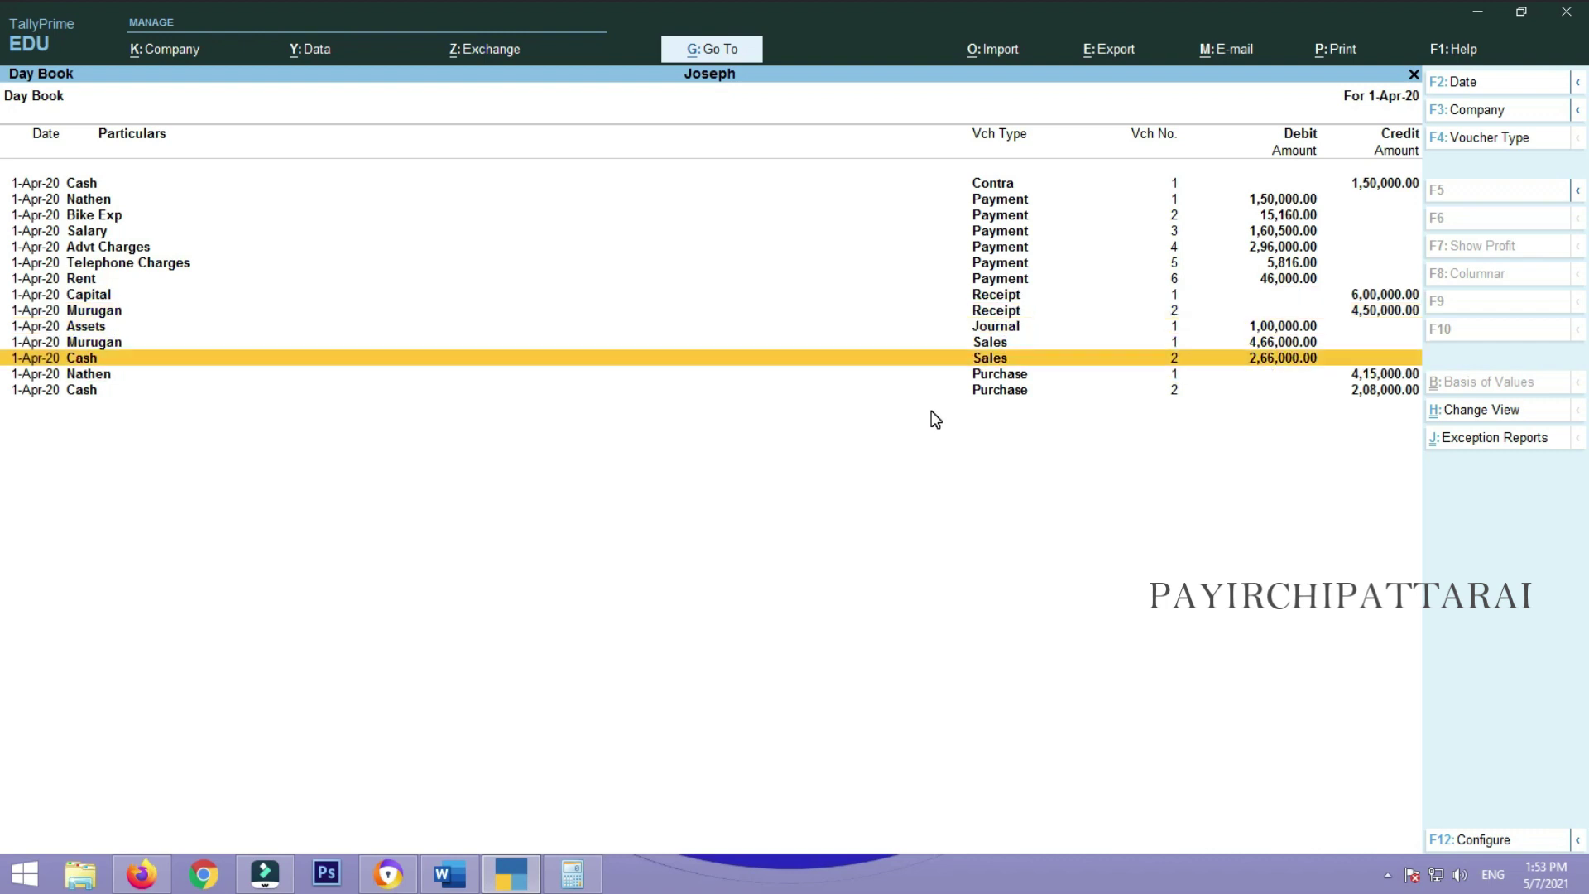
pyautogui.press('Down')
pyautogui.press('Down')
pyautogui.press('Down')
pyautogui.press('Down')
pyautogui.press('Down')
pyautogui.press('Down')
pyautogui.press('Down')
pyautogui.press('Down')
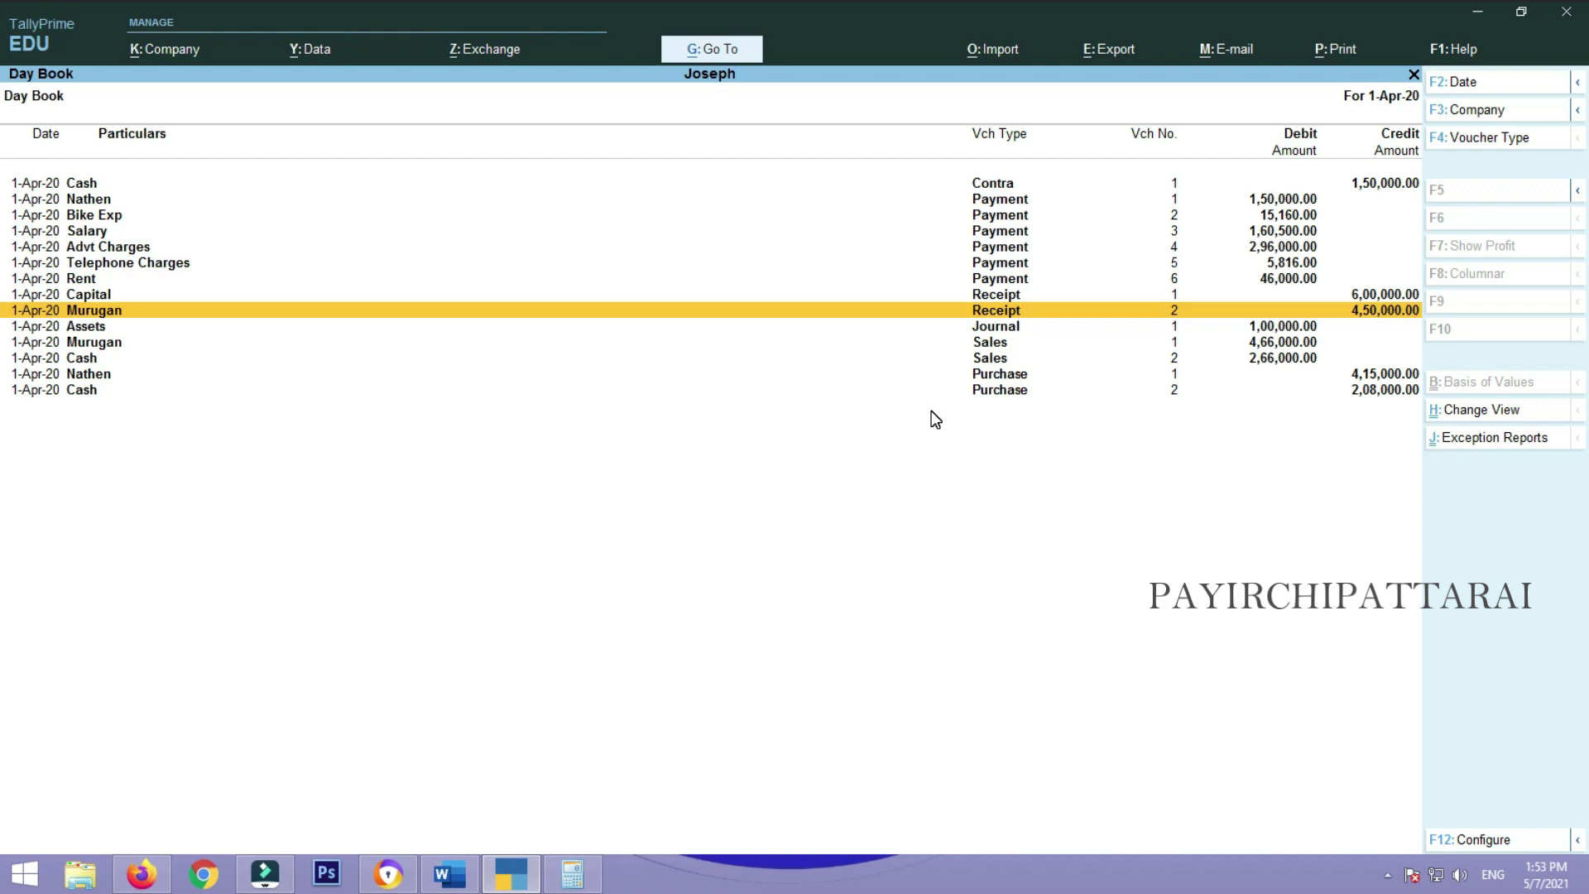
pyautogui.press('Up')
pyautogui.press('Up')
pyautogui.press('Up')
pyautogui.press('Escape')
pyautogui.press('Escape')
pyautogui.press('Escape')
pyautogui.press('Escape')
pyautogui.press('Escape')
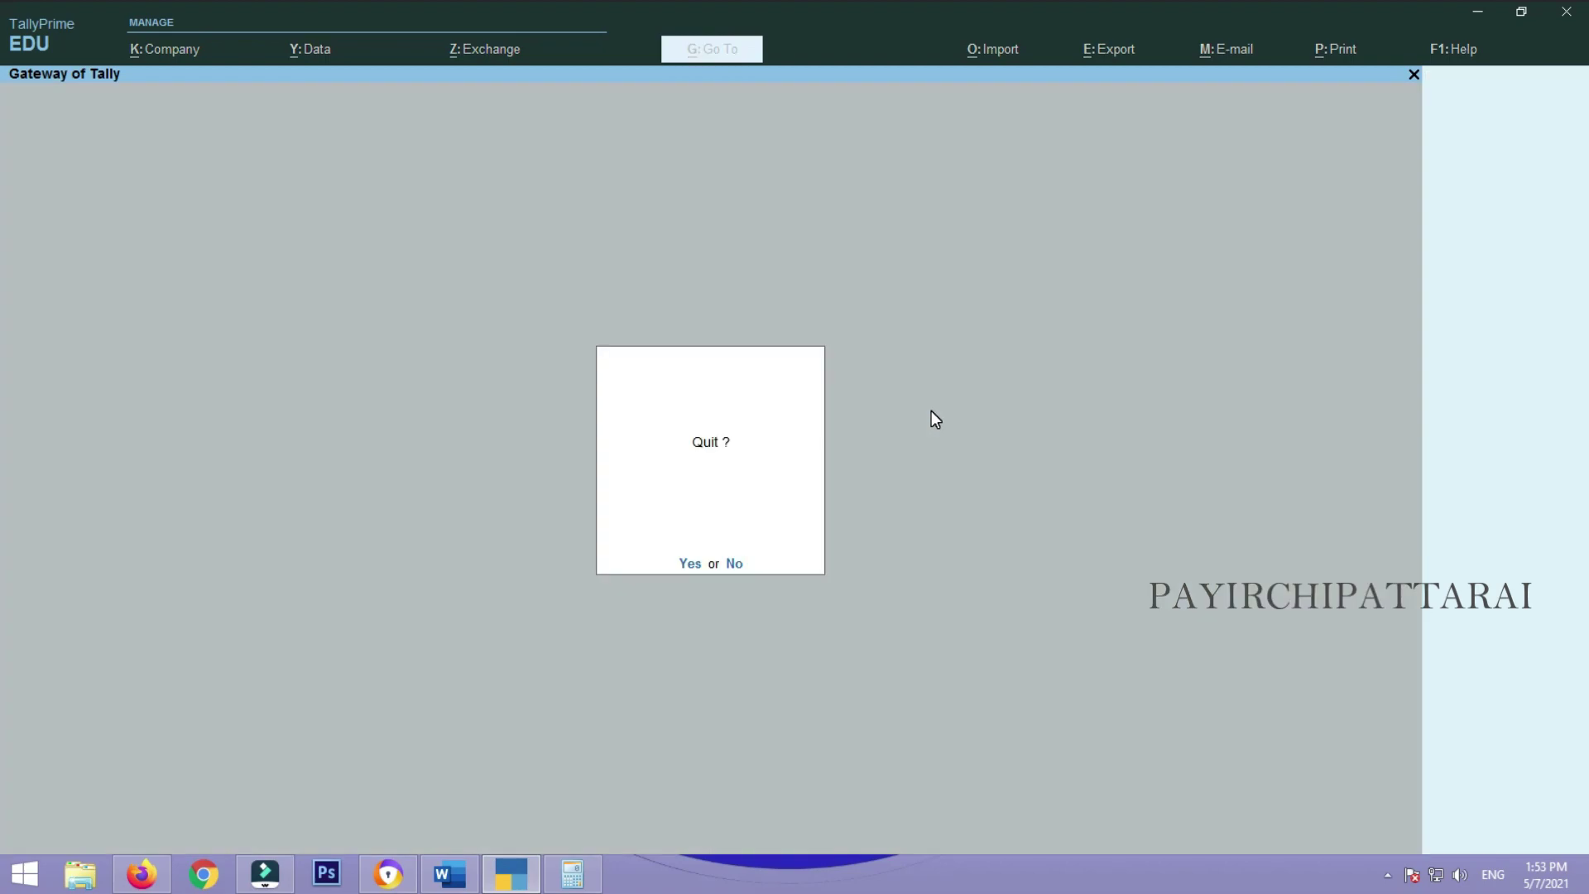
pyautogui.press('y')
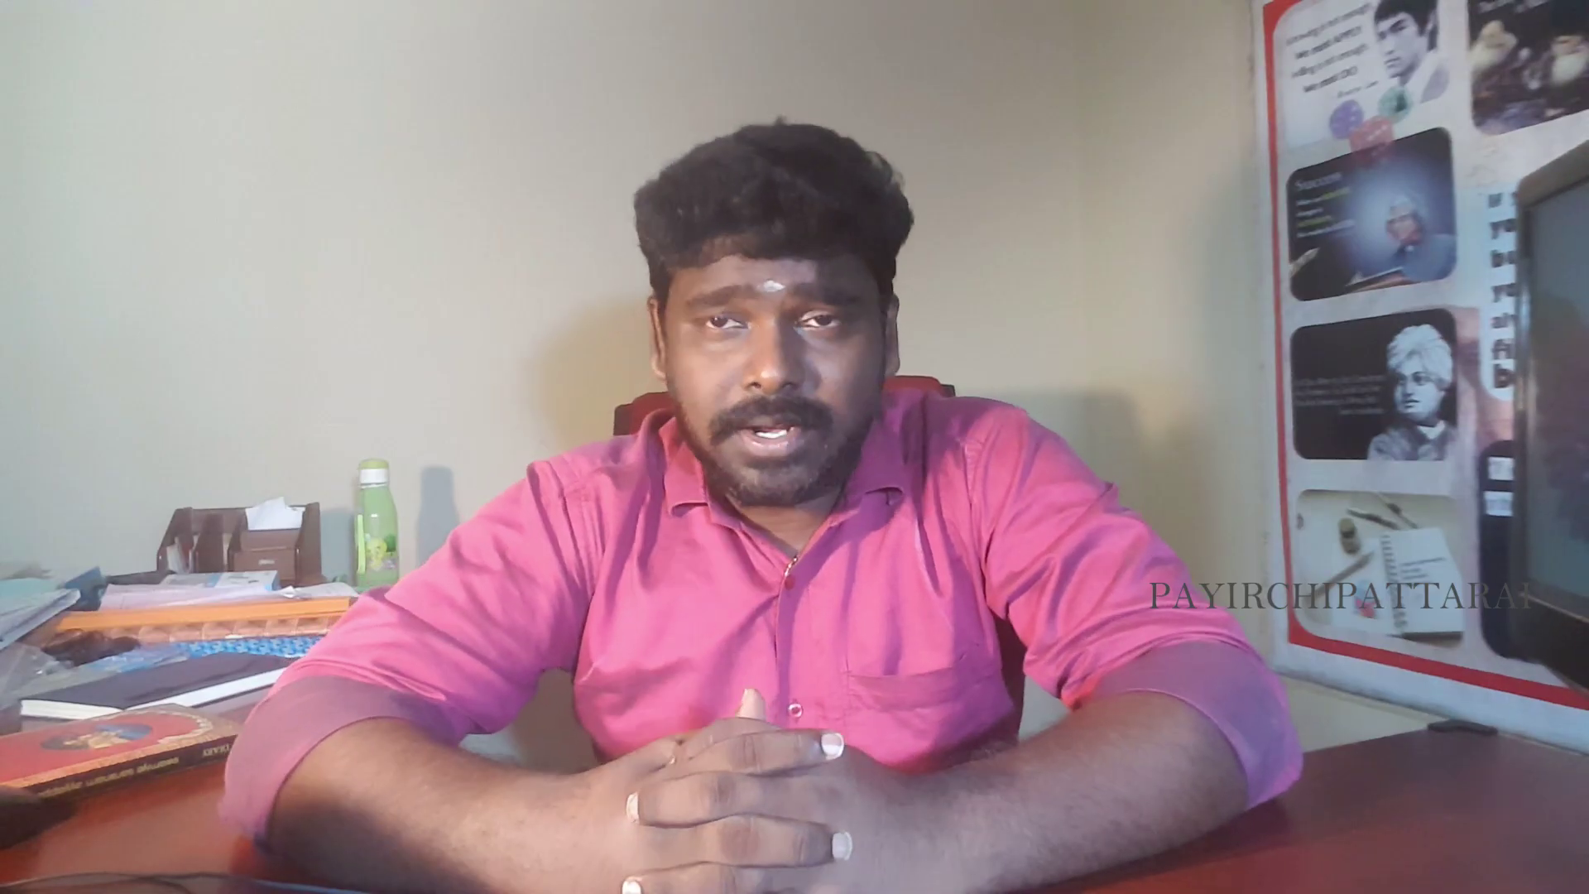